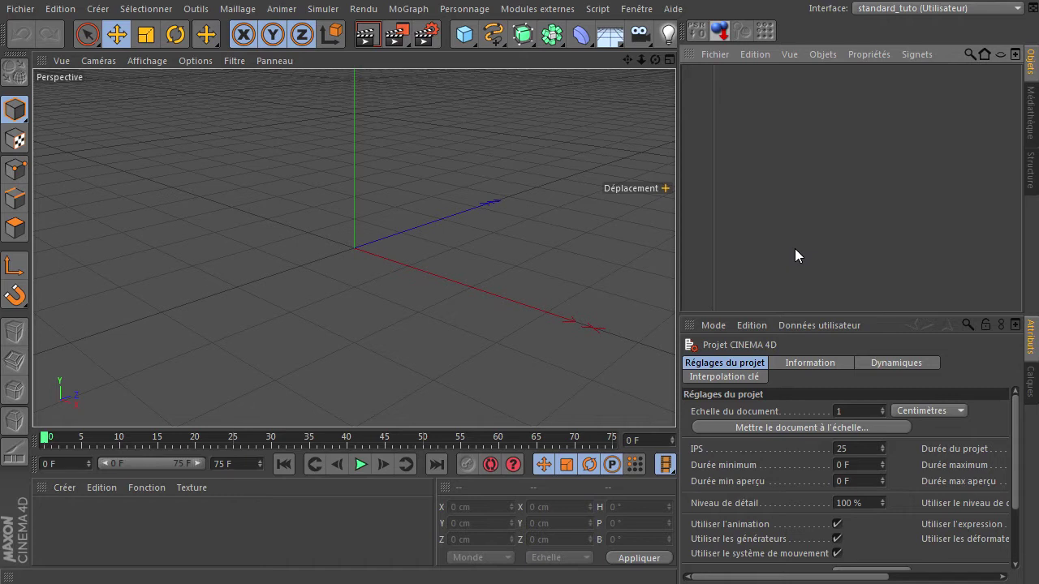
click(841, 225)
click(838, 197)
click(837, 196)
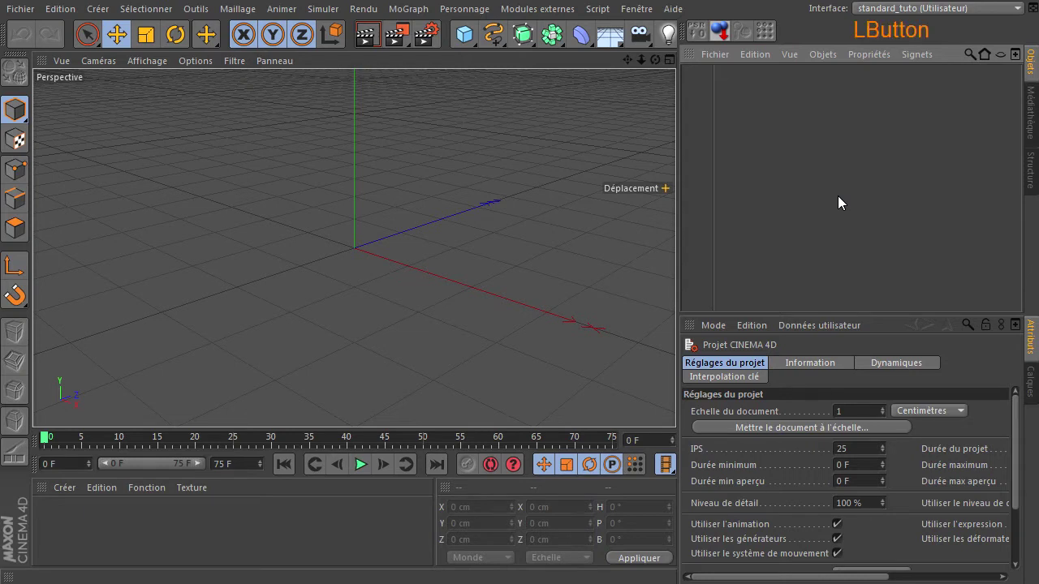
click(838, 196)
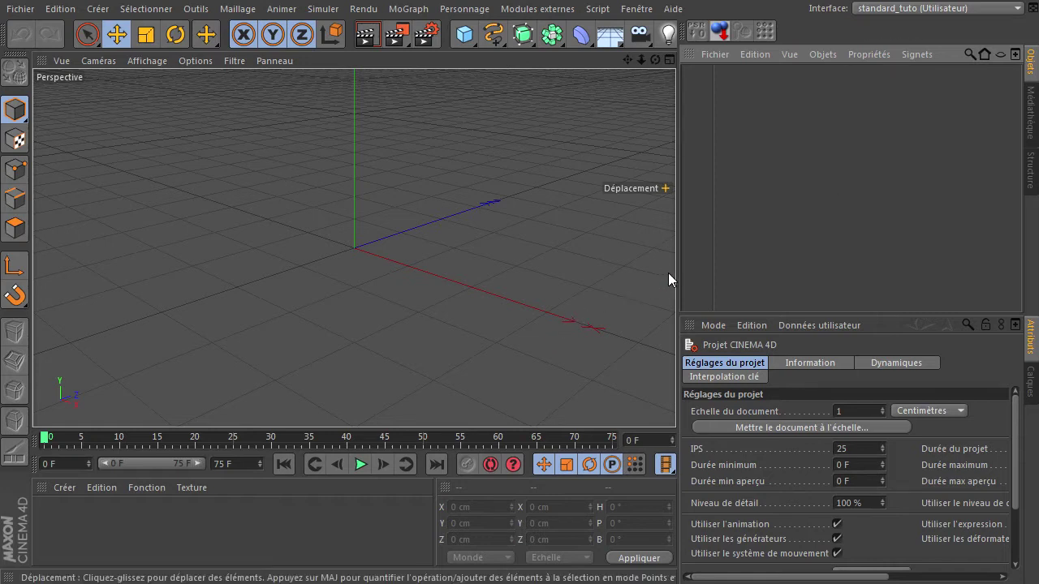
- Add a cube and set its size to 10 cm in X, 5 cm in Y and 40 cm in Z
drag(677, 274, 704, 278)
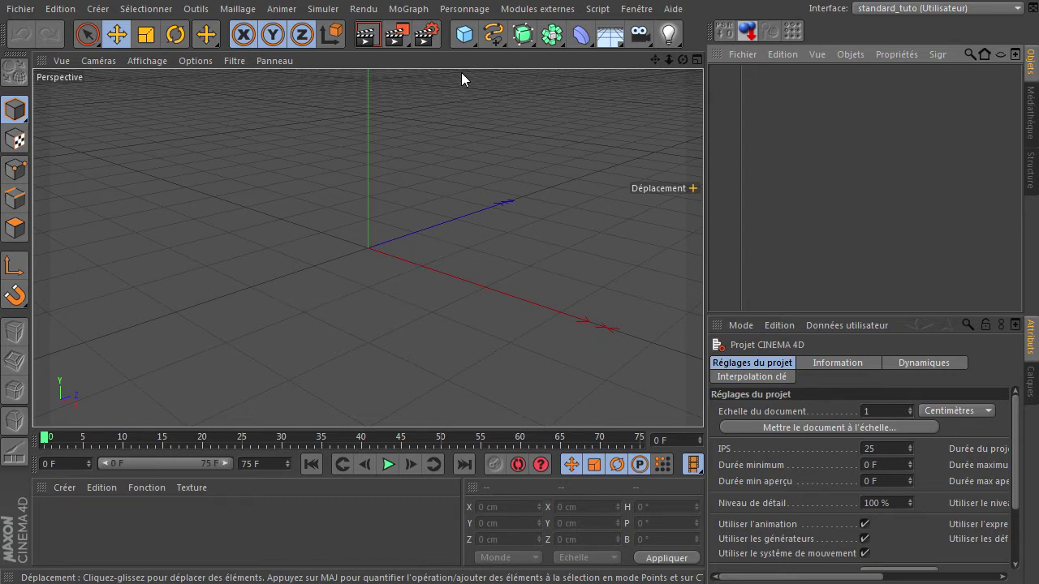
click(464, 34)
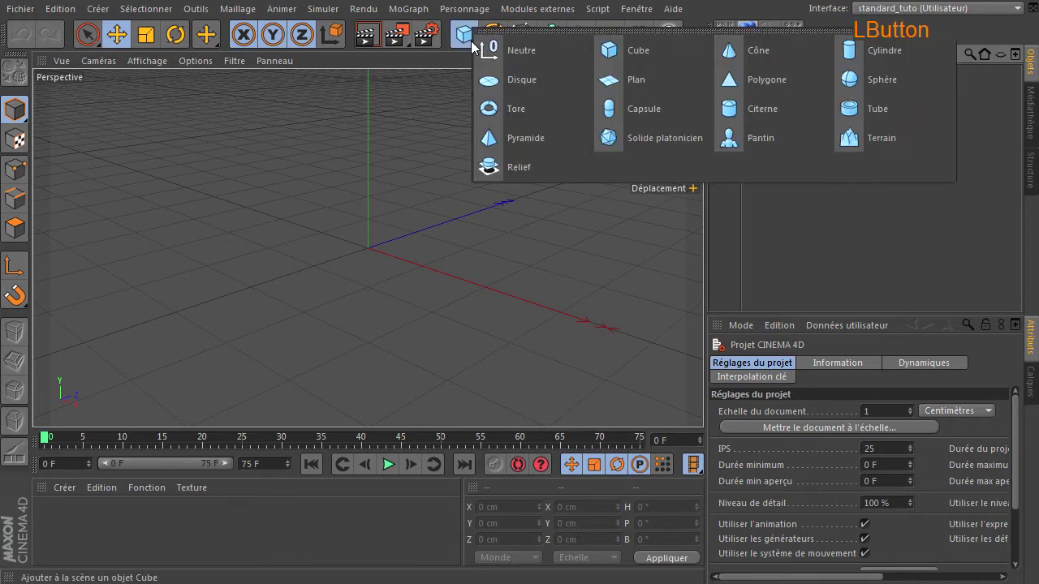
click(639, 50)
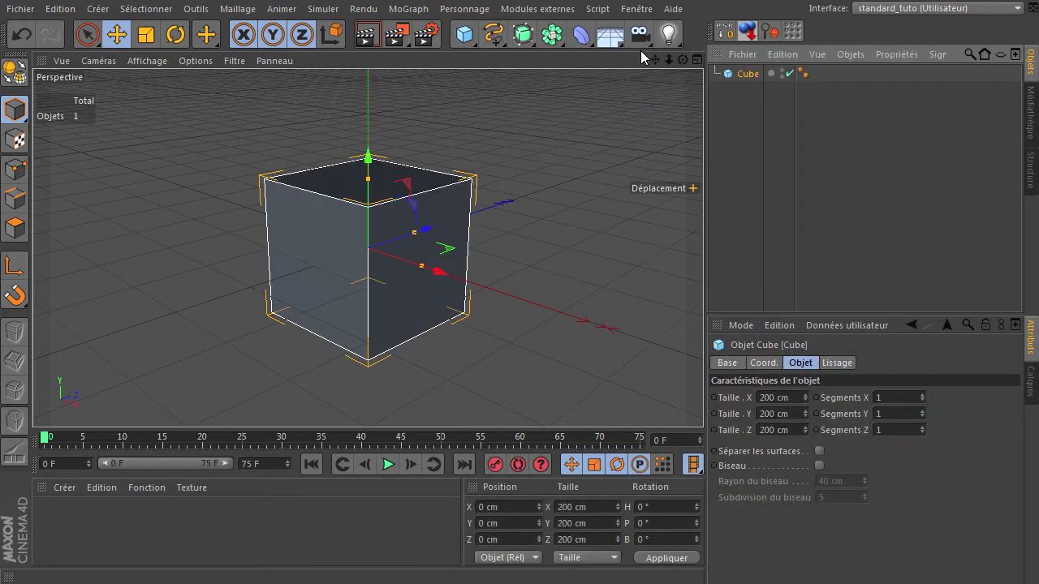
click(786, 399)
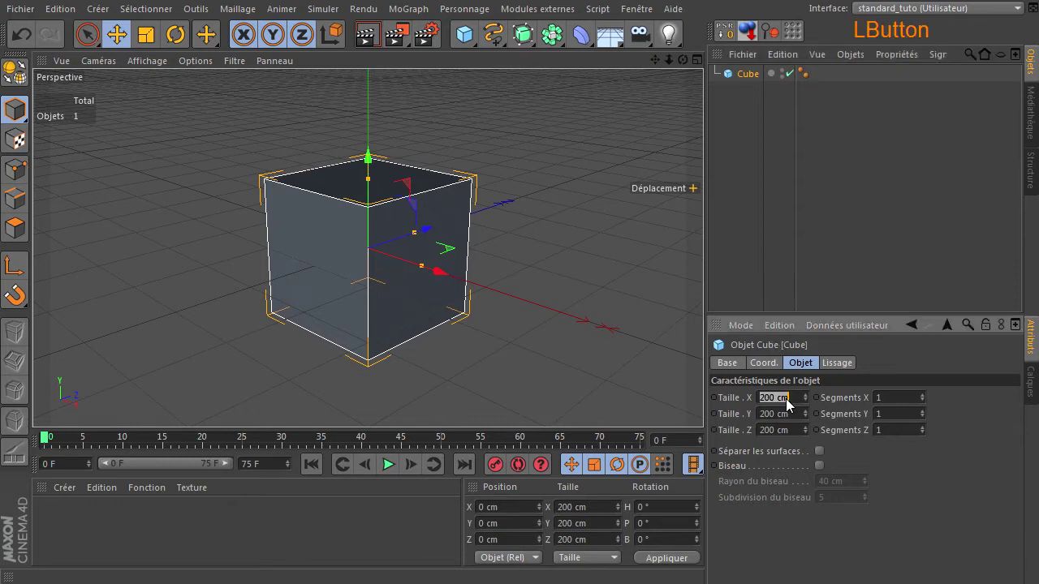
click(786, 407)
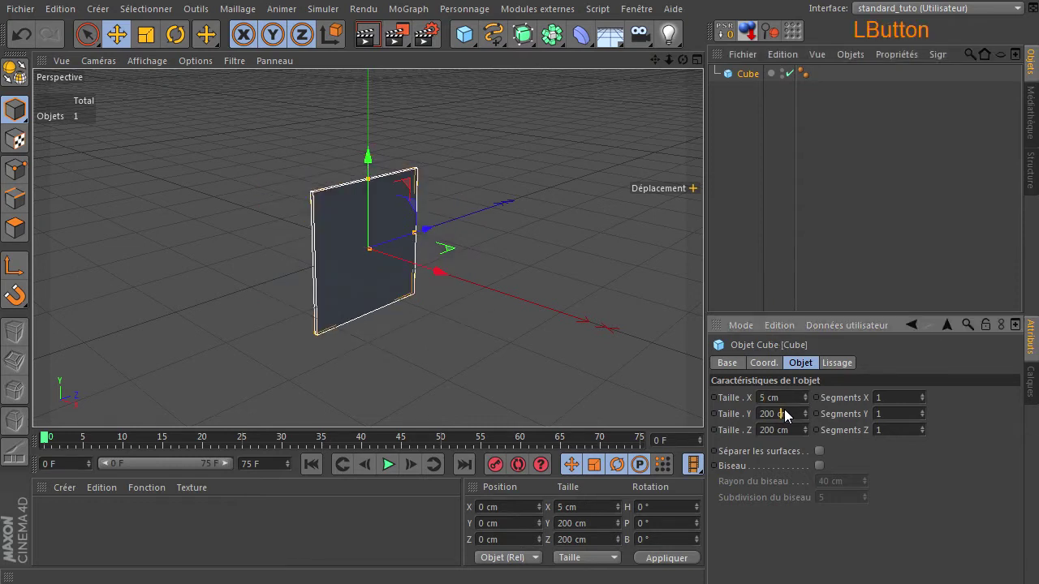
click(786, 398)
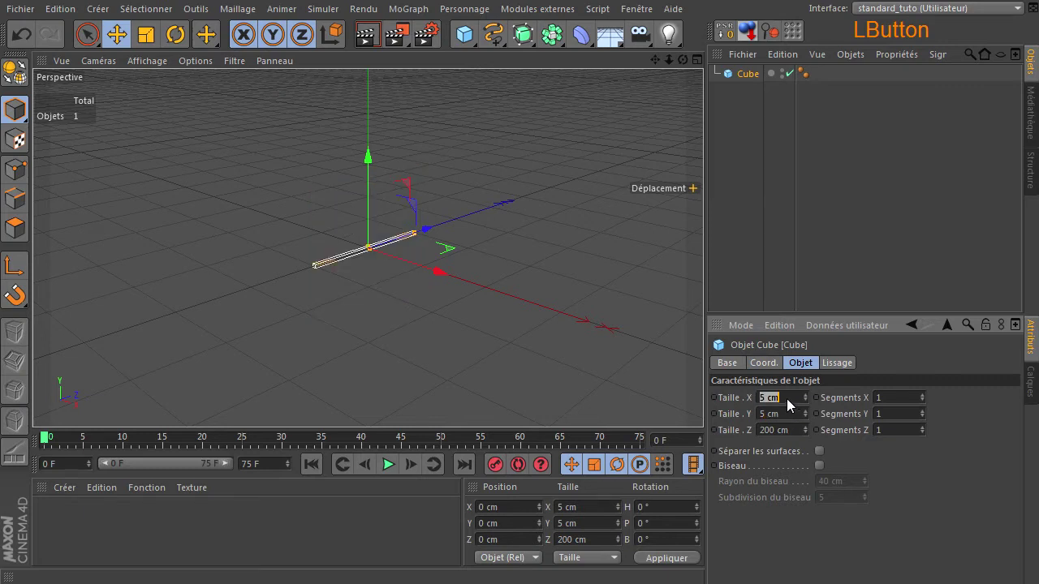
key(Return)
double_click(783, 430)
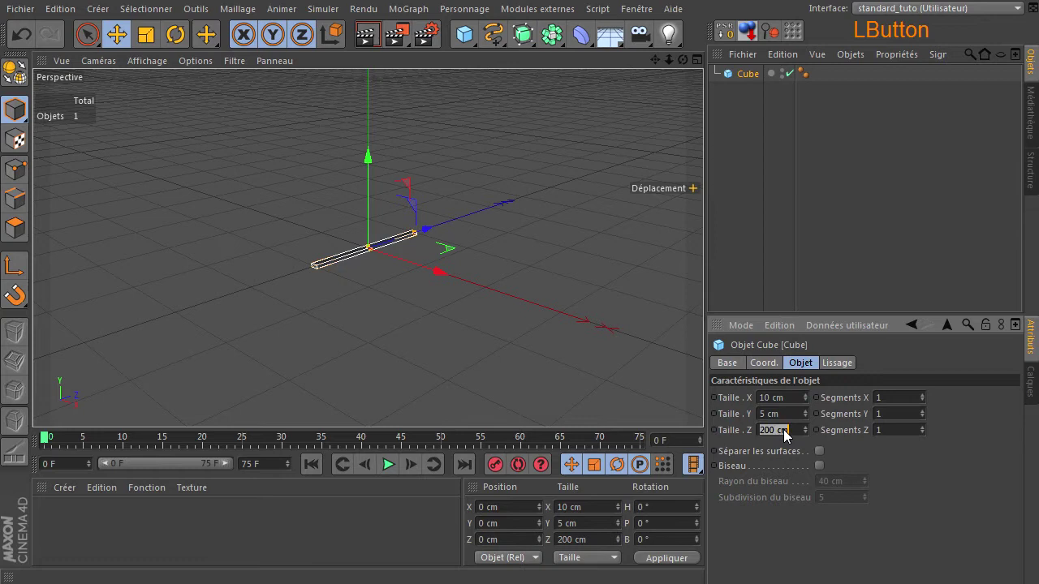
key(Return)
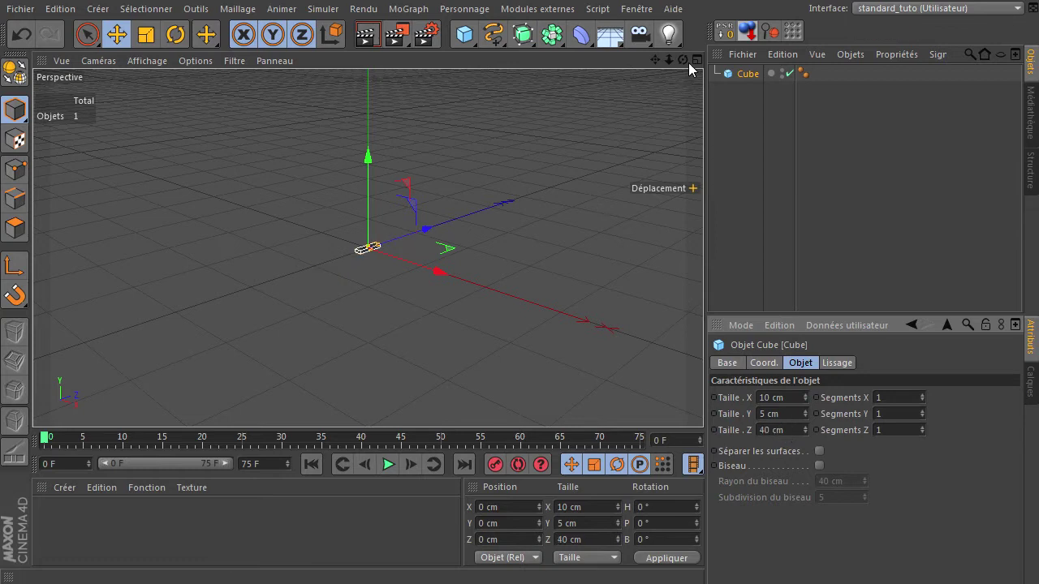
- Add a MoGraph Cloneur object and make the cube its child
click(703, 398)
drag(703, 398, 704, 398)
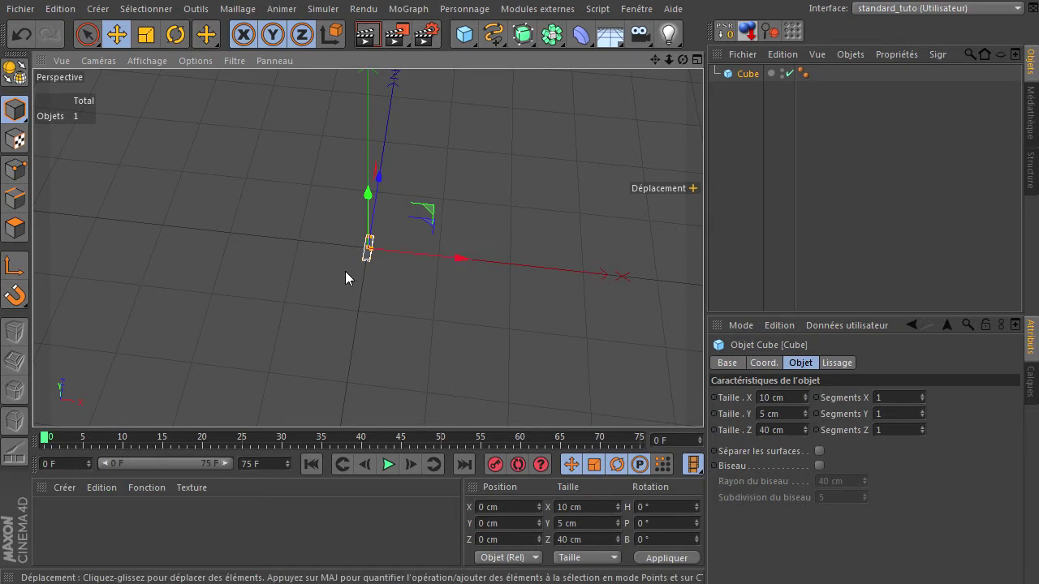
scroll(394, 287, down, 4)
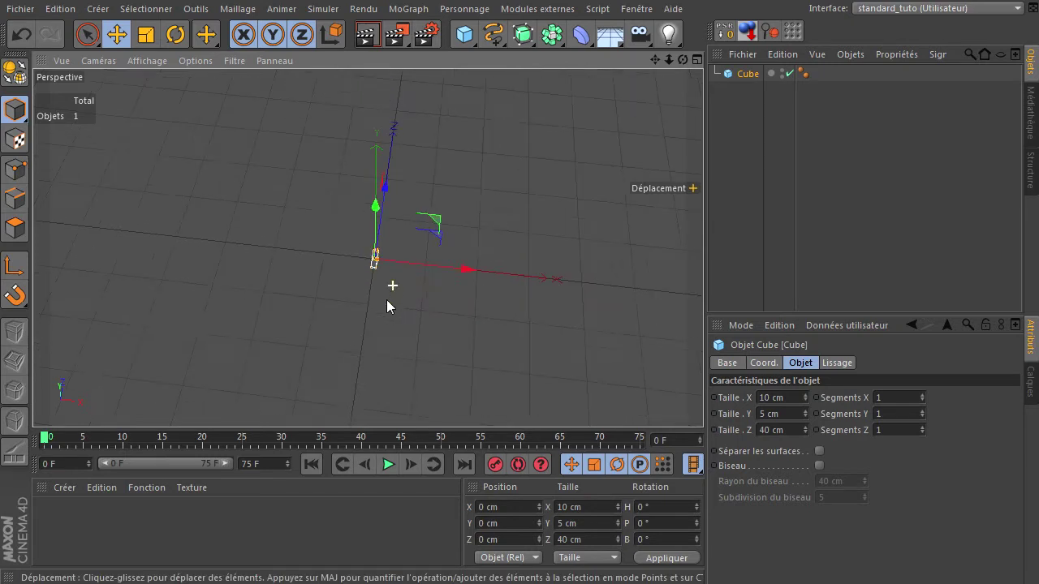
click(404, 7)
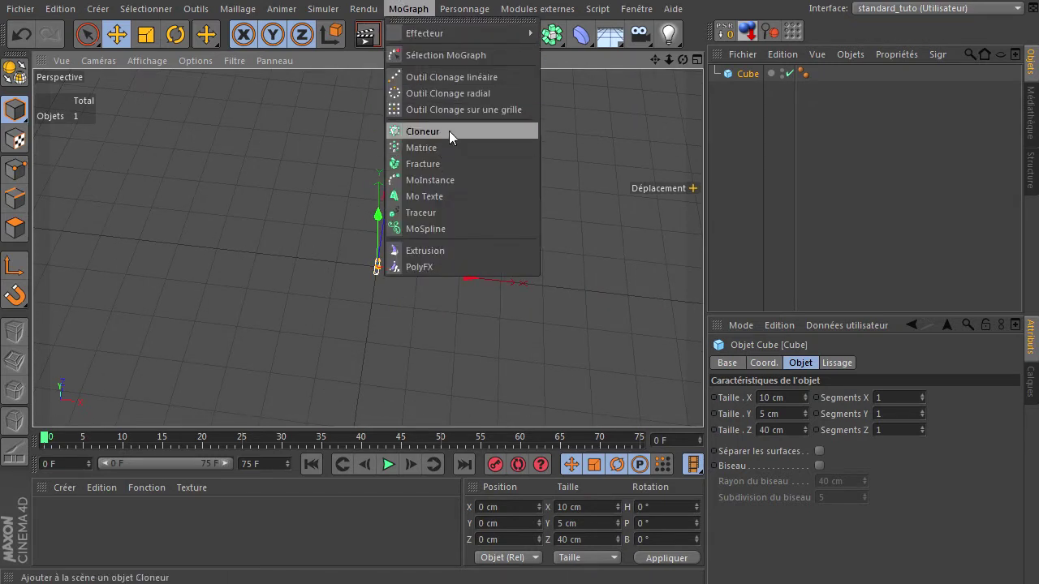
click(448, 130)
drag(748, 90, 765, 73)
- Set the perspective view's display to Ombrage de Gouraud (lignes)
drag(683, 60, 705, 399)
click(161, 63)
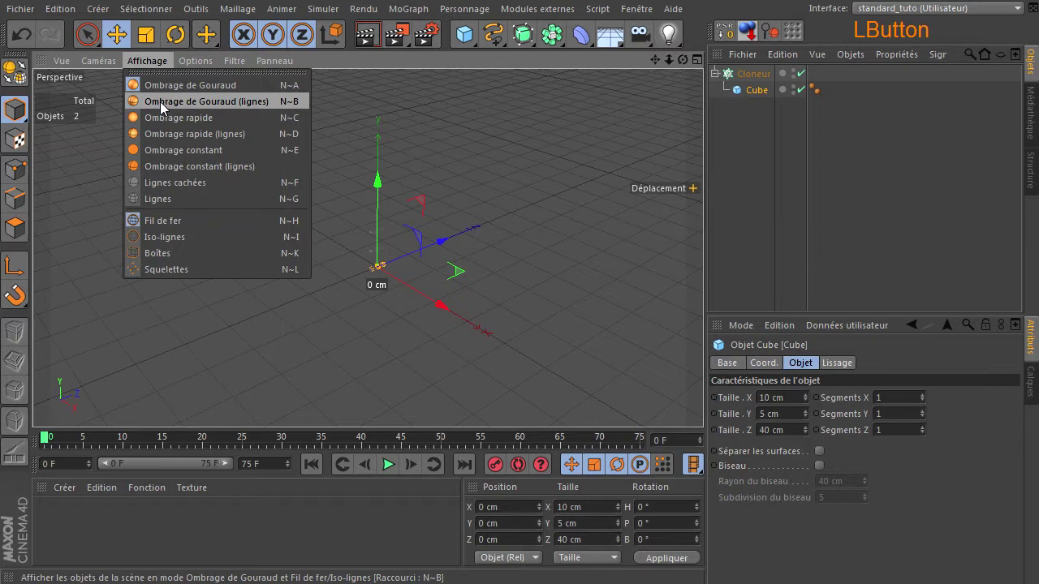
click(160, 101)
scroll(443, 284, up, 5)
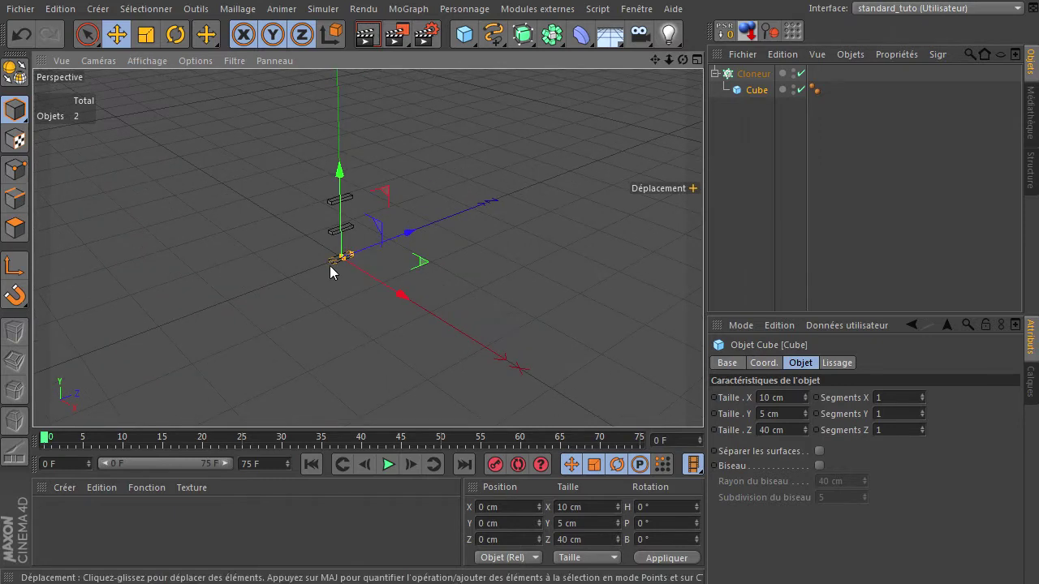
- Set the cloner's mode to Radial and its plane to XZ
click(755, 74)
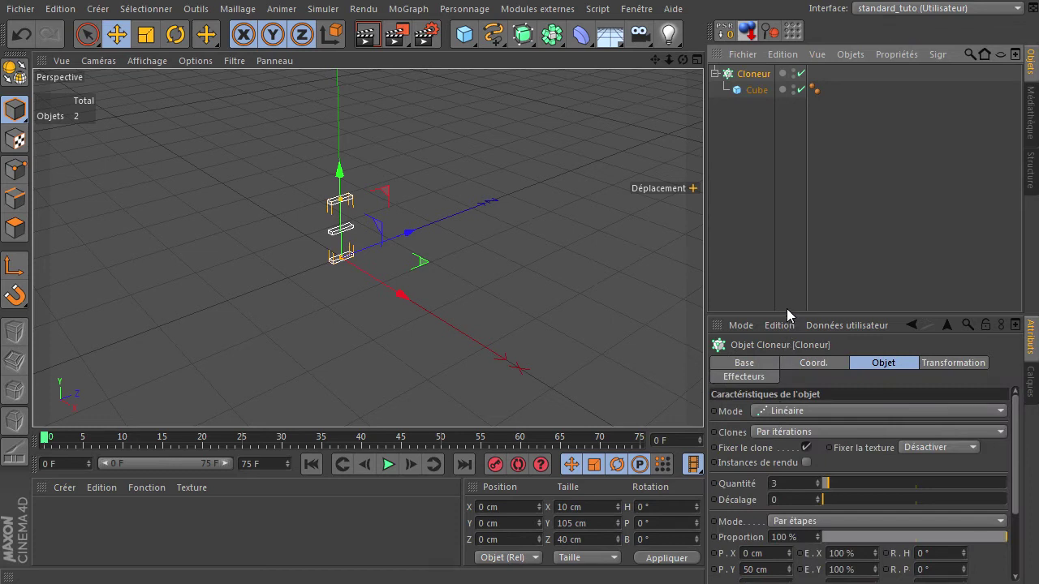
drag(782, 313, 775, 216)
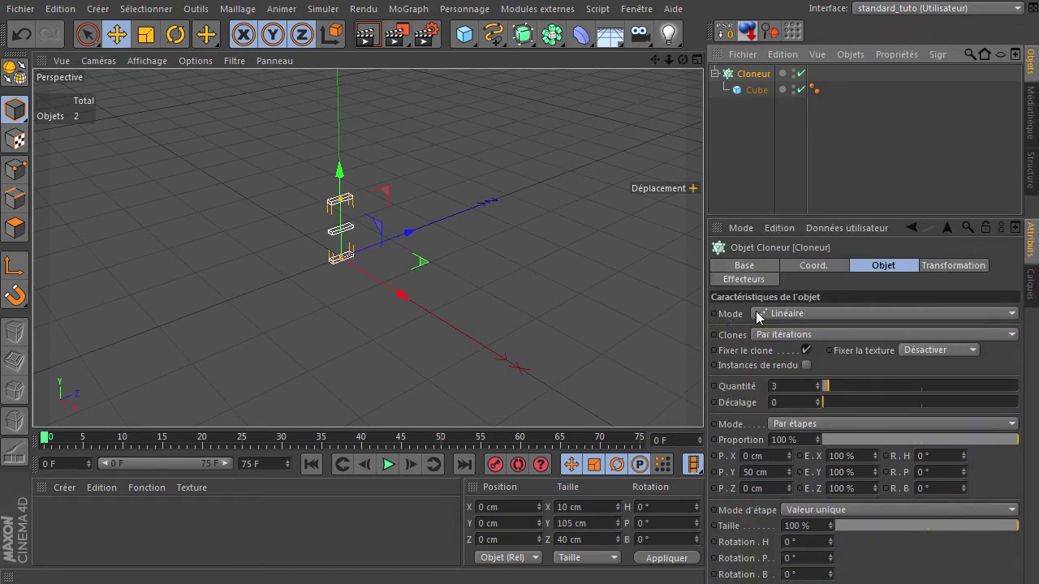
click(785, 314)
click(792, 363)
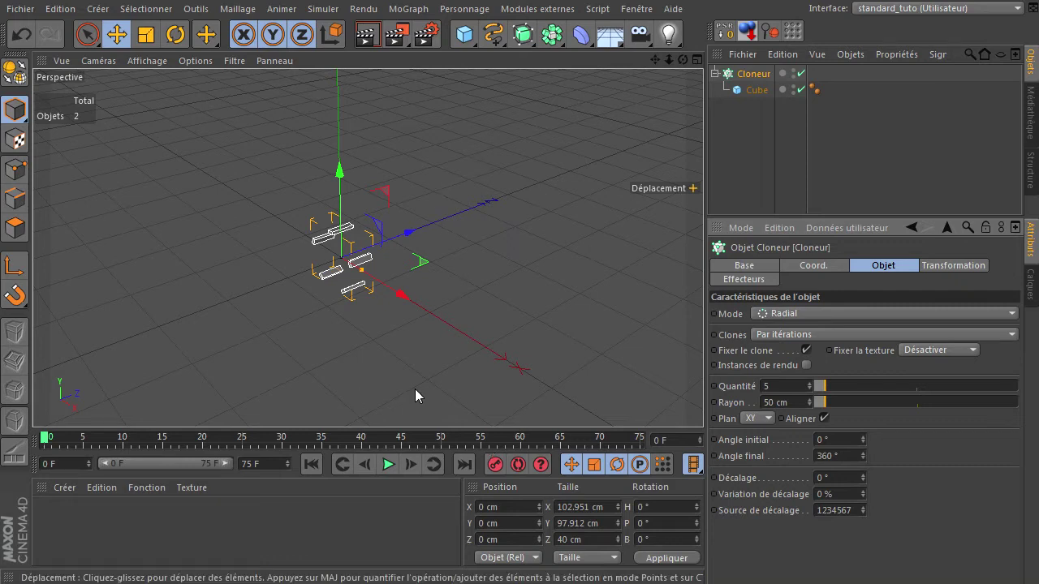
click(765, 419)
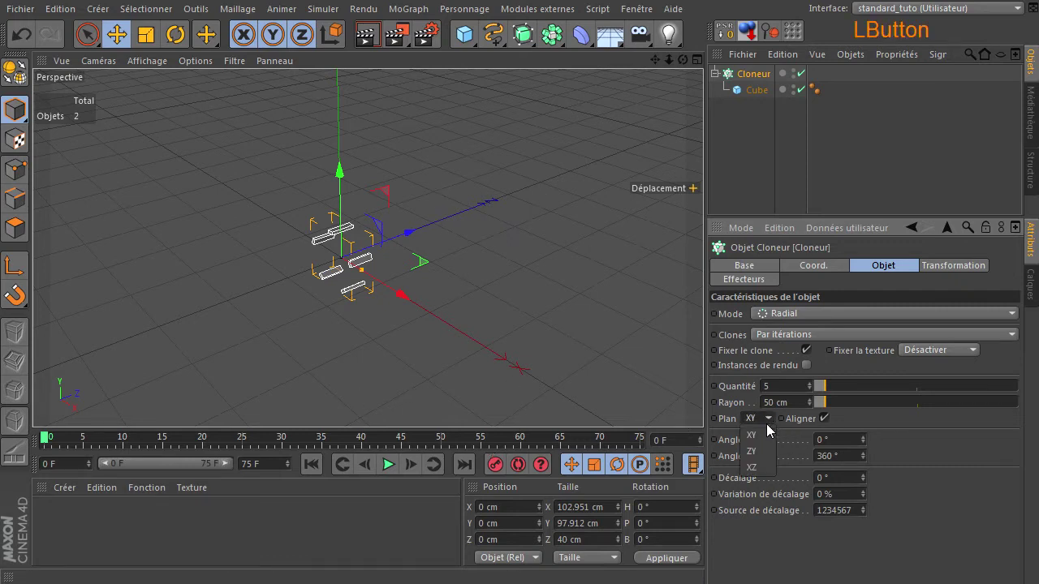
click(766, 469)
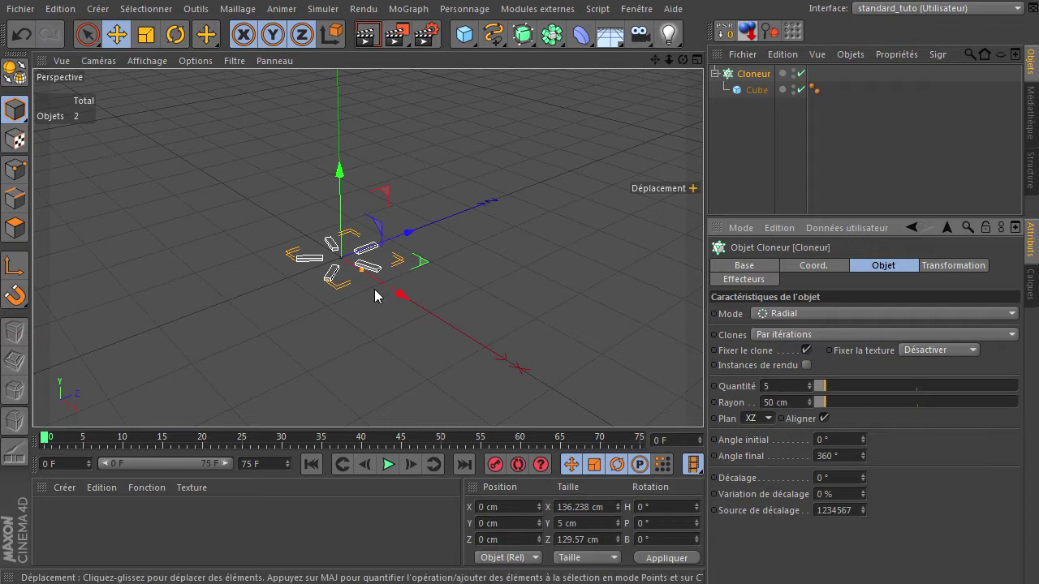
- Set the radial cloner's quantity to 12 and radius to 200 cm, and enable Instances de rendu
click(771, 388)
text(12)
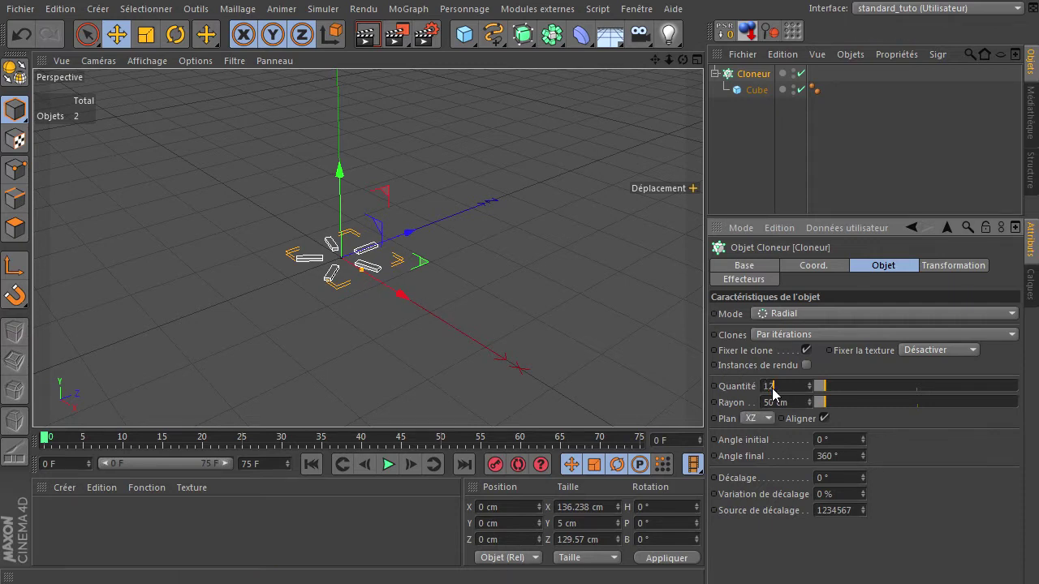
key(Return)
click(777, 401)
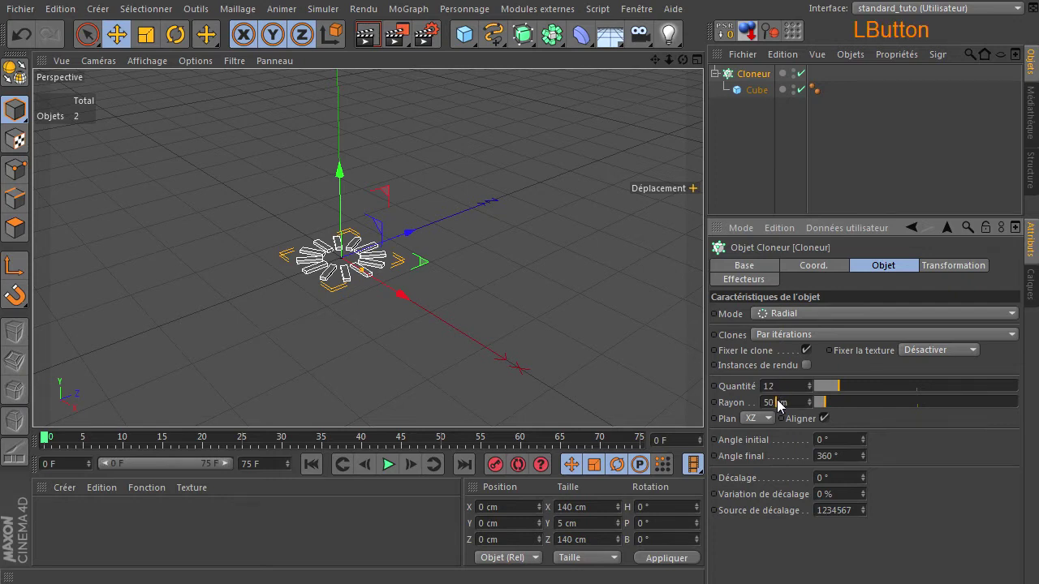
text(200)
key(Return)
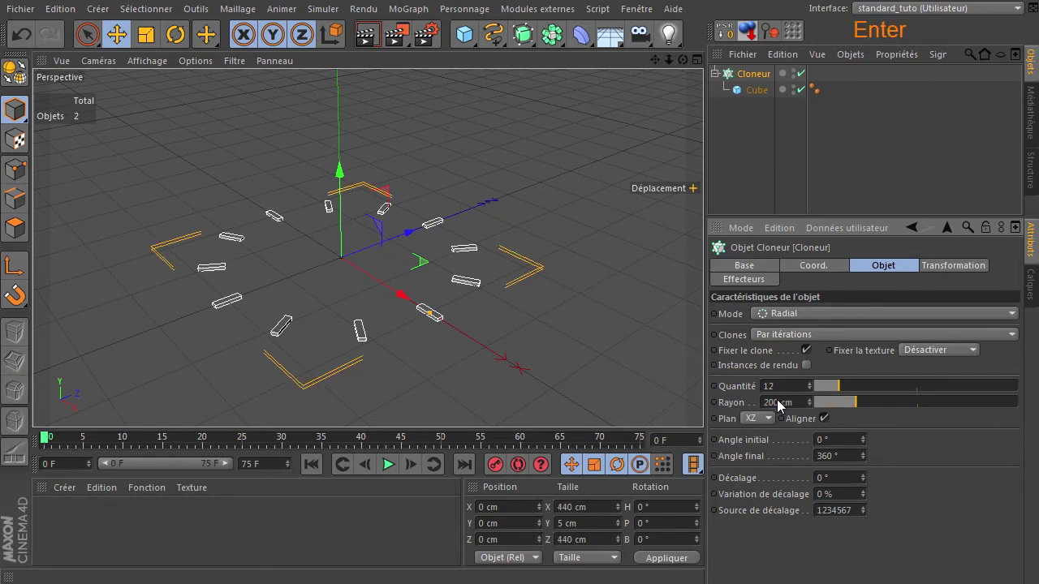
drag(682, 59, 703, 398)
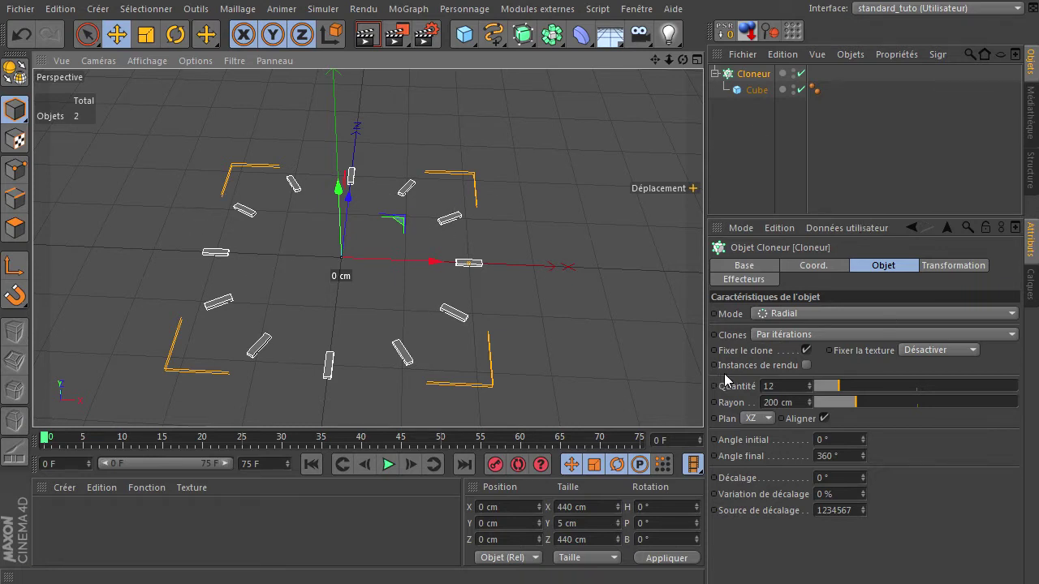
click(807, 366)
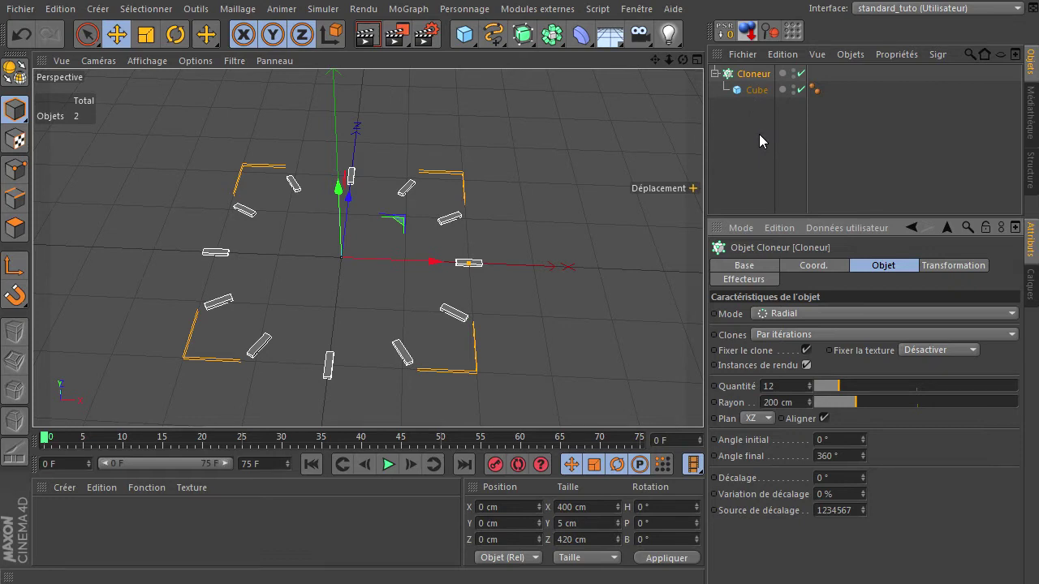
- Duplicate the cloner together with its cube and set the copy's quantity to 60
click(764, 74)
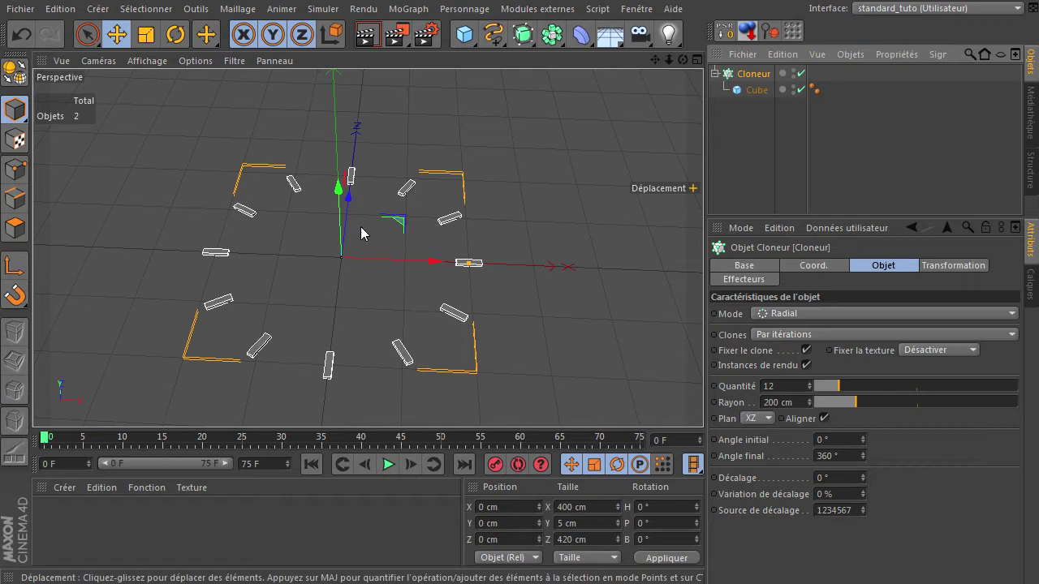
ctrl+drag(751, 77, 756, 107)
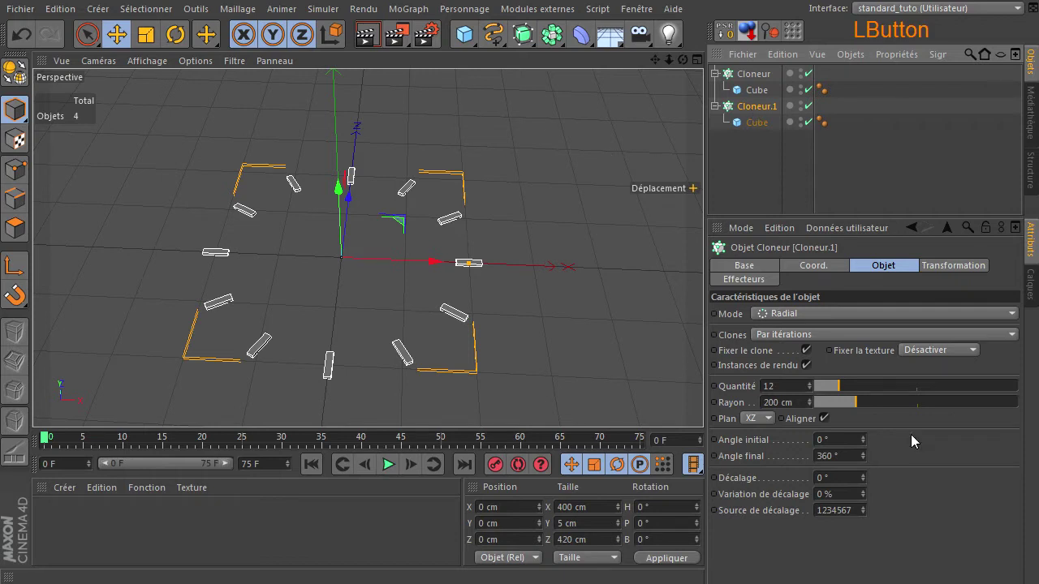
drag(779, 385, 660, 380)
text(60)
key(Return)
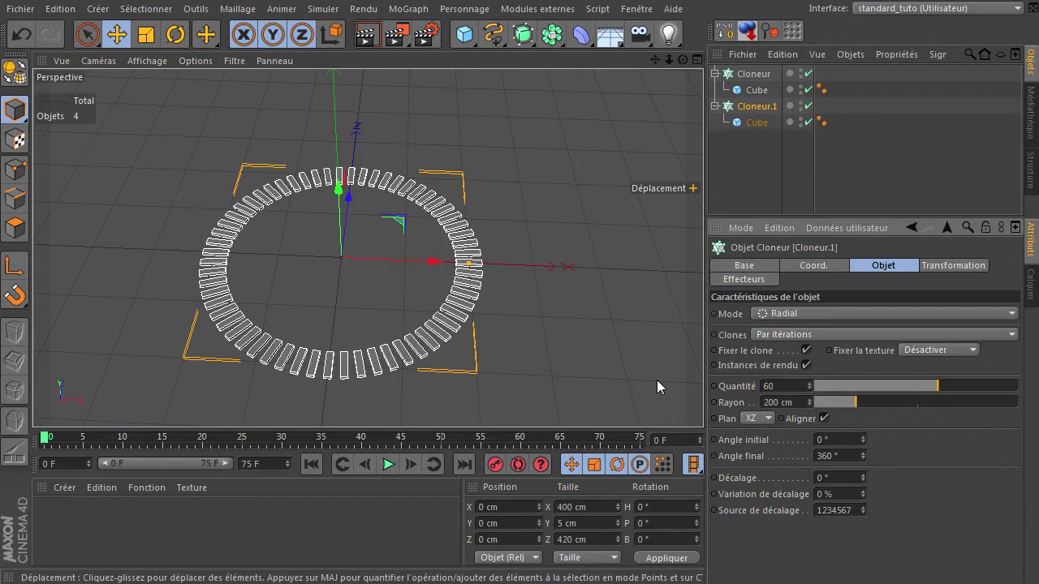
- Resize the cube inside the duplicated cloner to 5 cm in X and 14 cm in Z
click(748, 123)
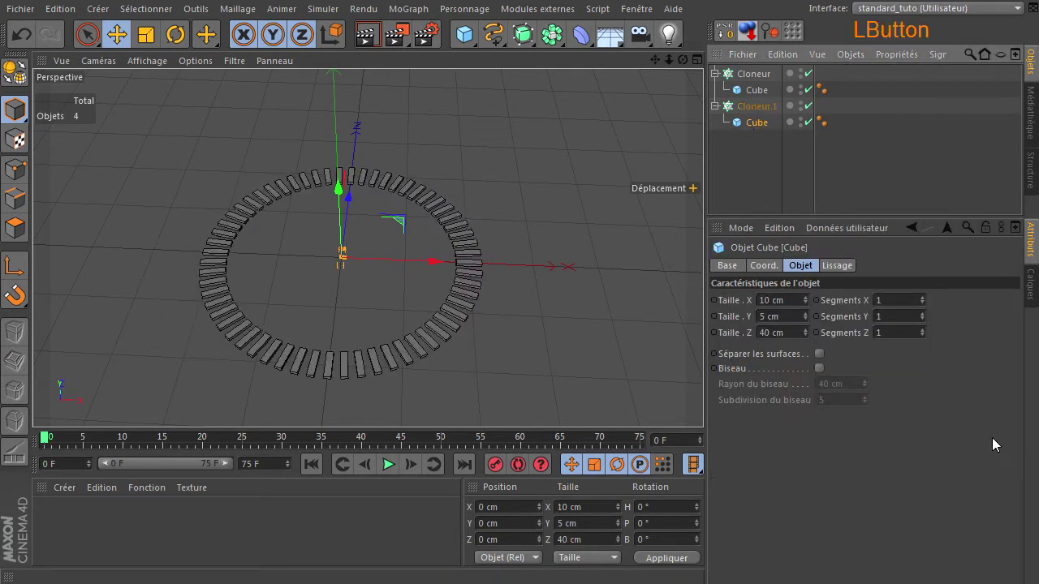
click(790, 299)
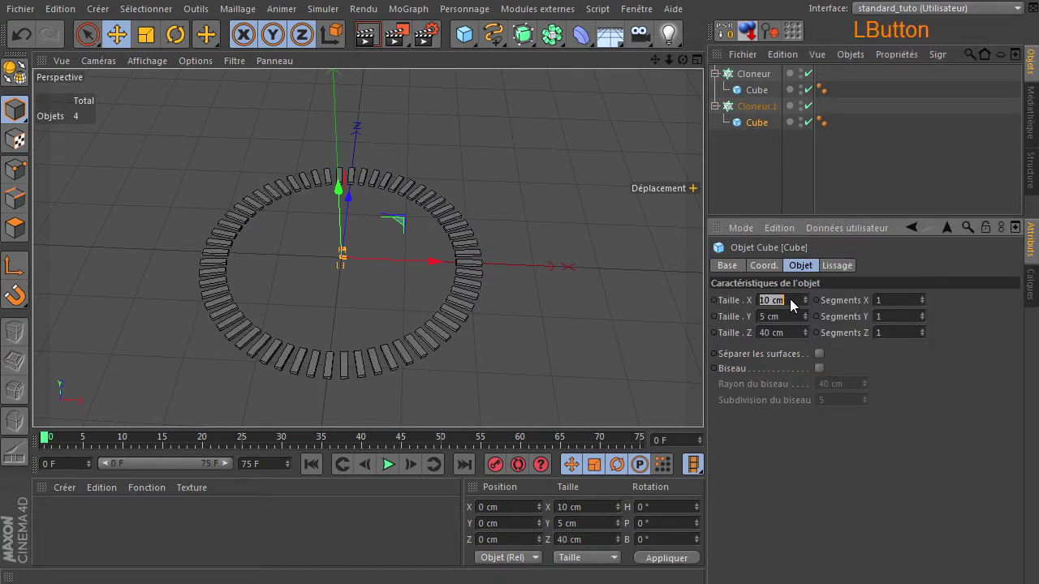
click(791, 333)
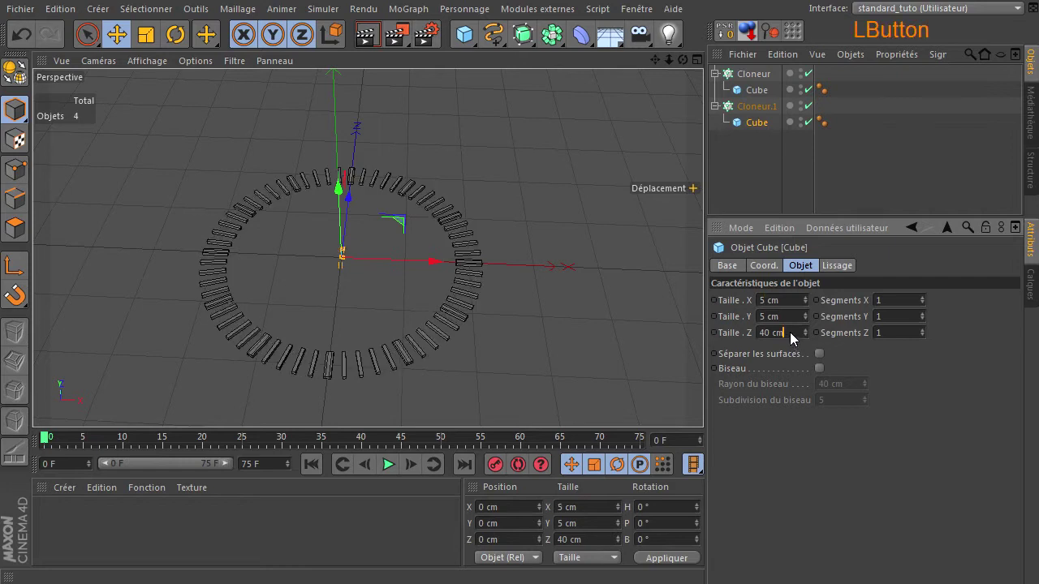
text(20)
key(Return)
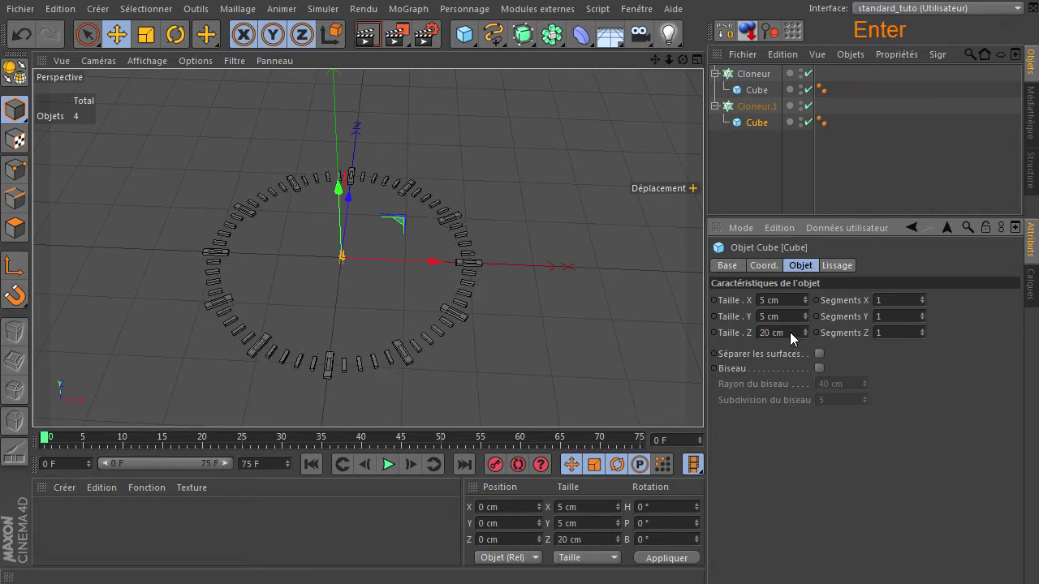
click(791, 336)
text(14)
key(Return)
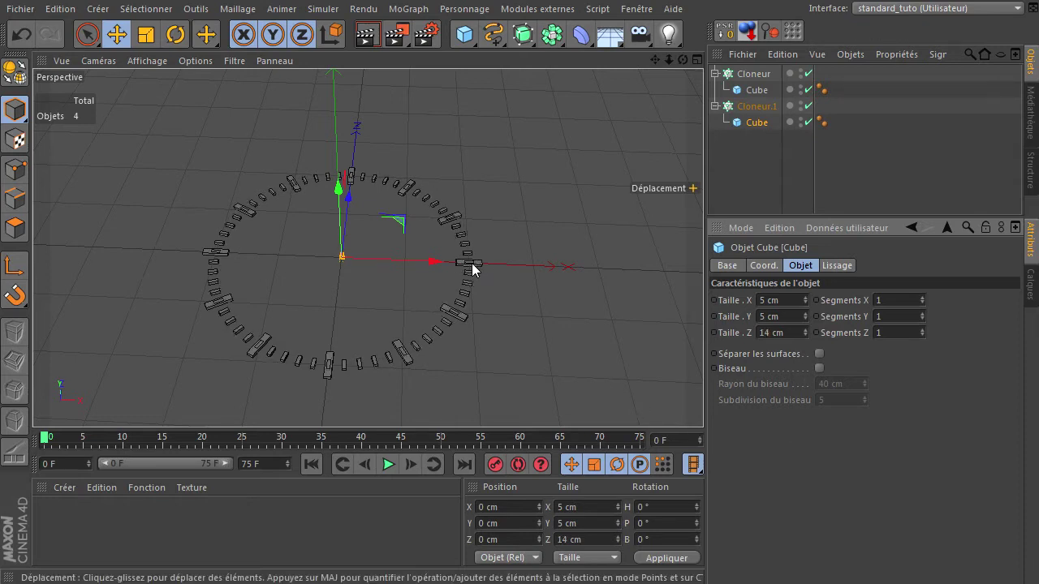
scroll(472, 268, up, 6)
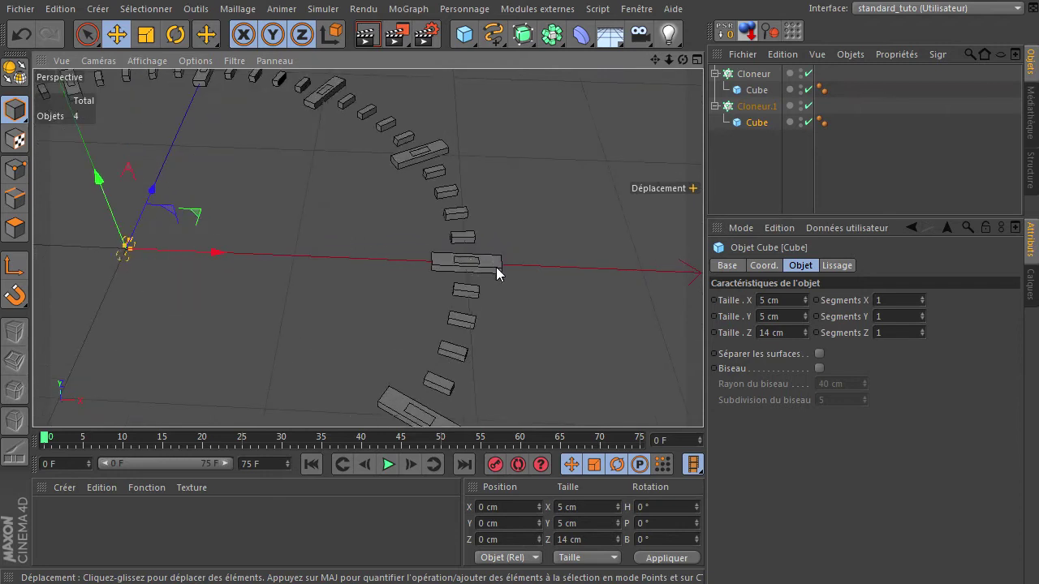
scroll(484, 280, down, 5)
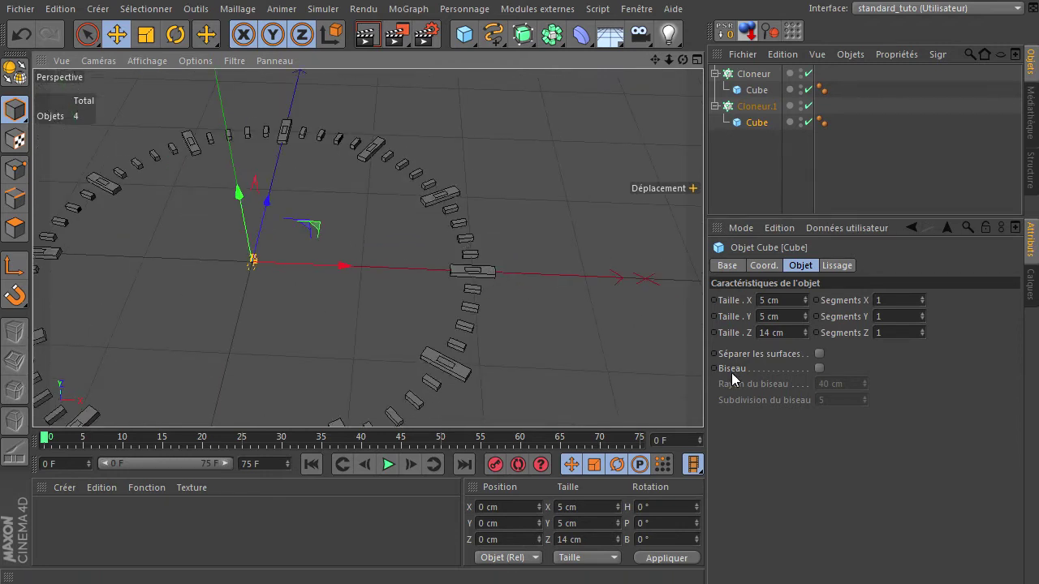
- Switch to the top view and convert the 12-mark cloner, Cloneur, into editable objects
middle_click(536, 303)
middle_click(548, 157)
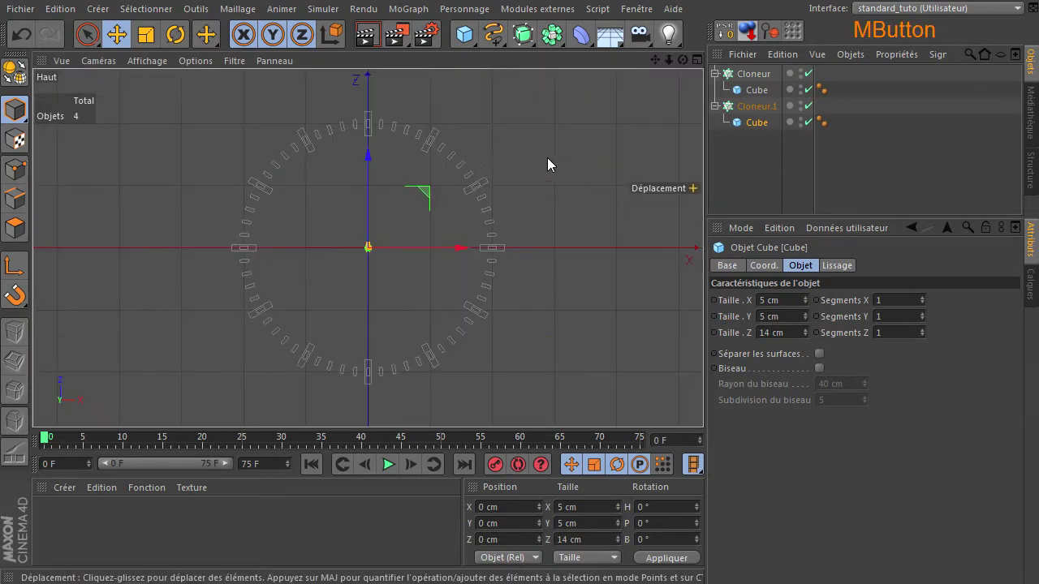
click(751, 74)
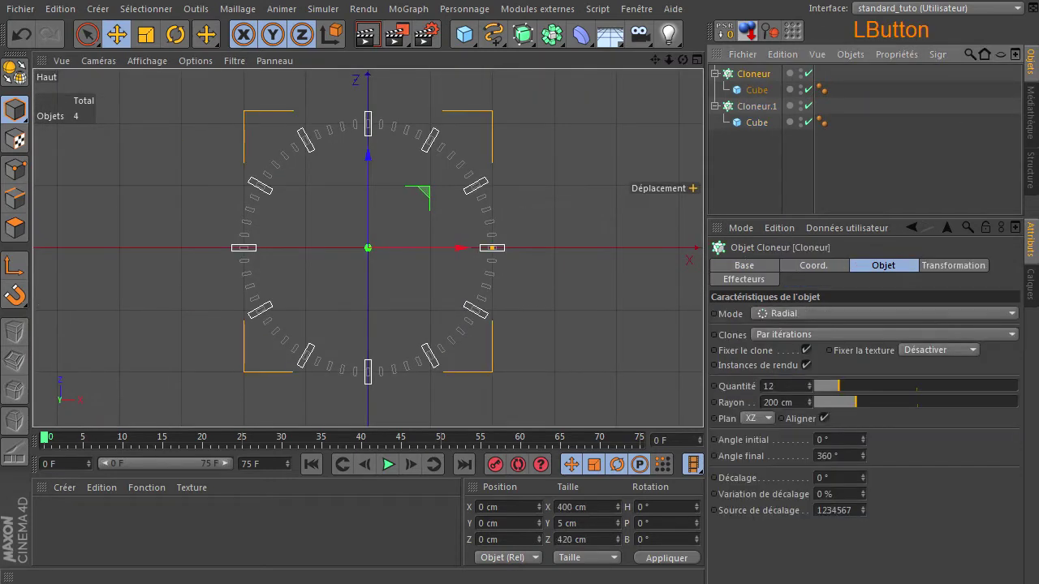
click(760, 76)
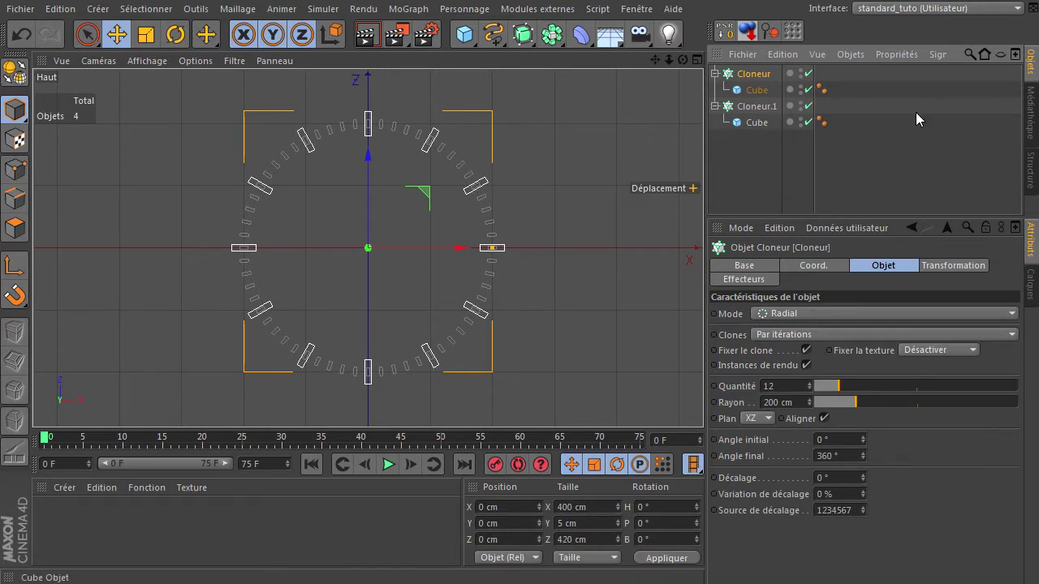
key(c)
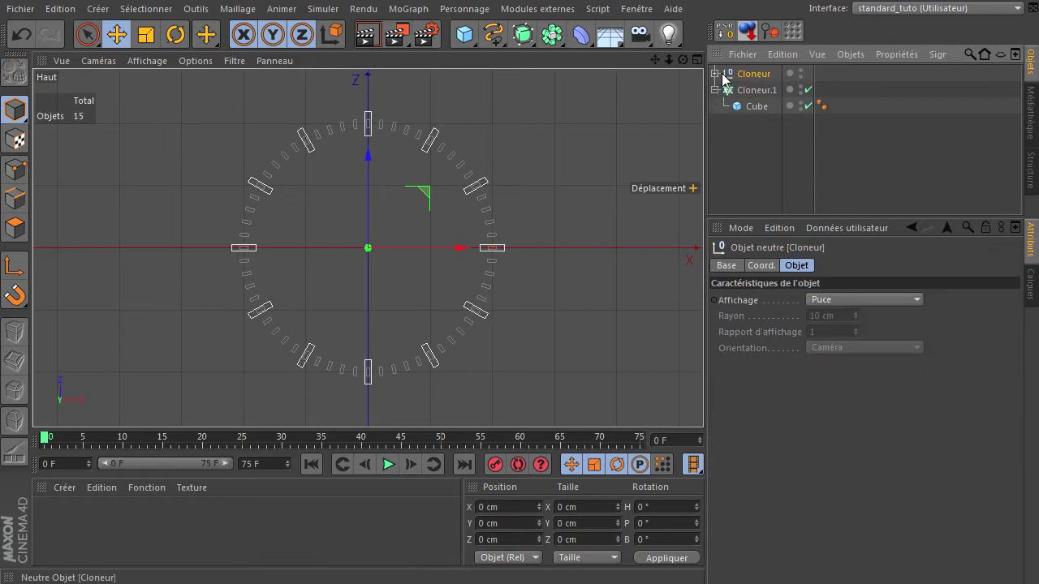
- Examine the source cube and the instances Cube 1 to Cube 5 inside the converted Cloneur
click(716, 74)
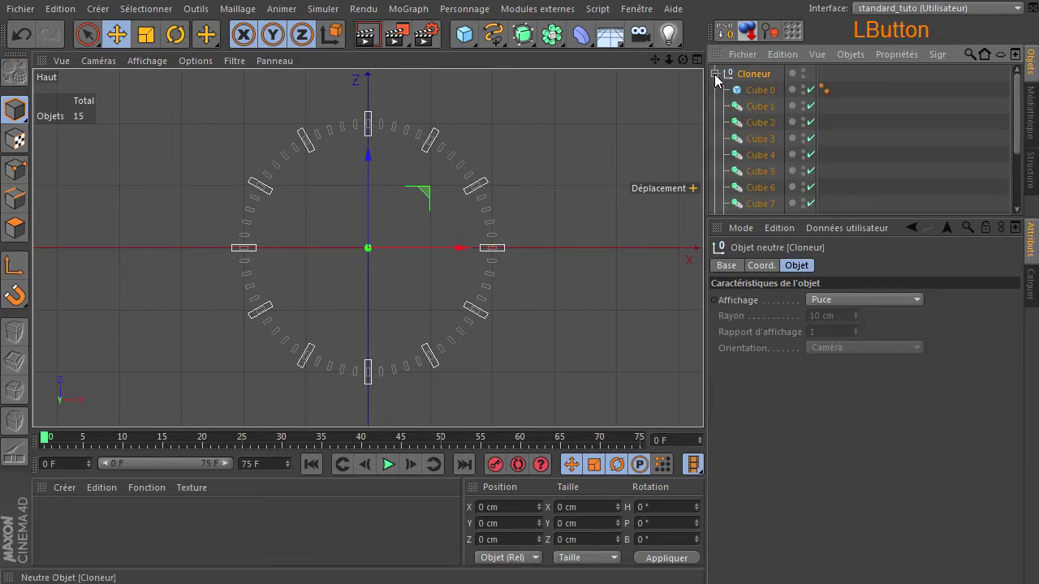
click(759, 92)
click(758, 107)
click(760, 122)
click(760, 139)
click(760, 155)
click(760, 172)
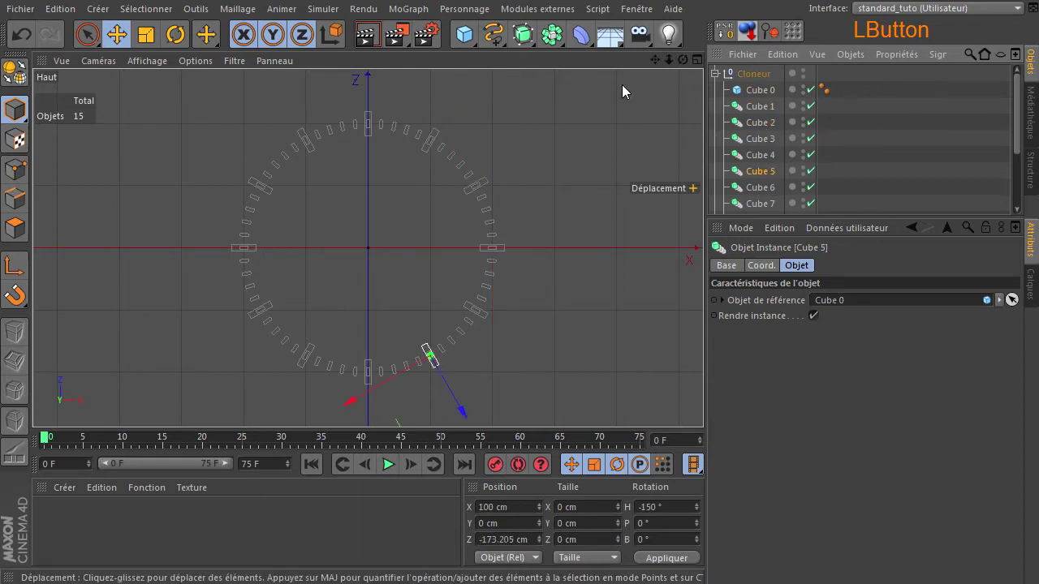
- Test the instance link by setting Cloneur's source Cube 0 to 20 cm in X, then restore it to 10 cm
click(759, 90)
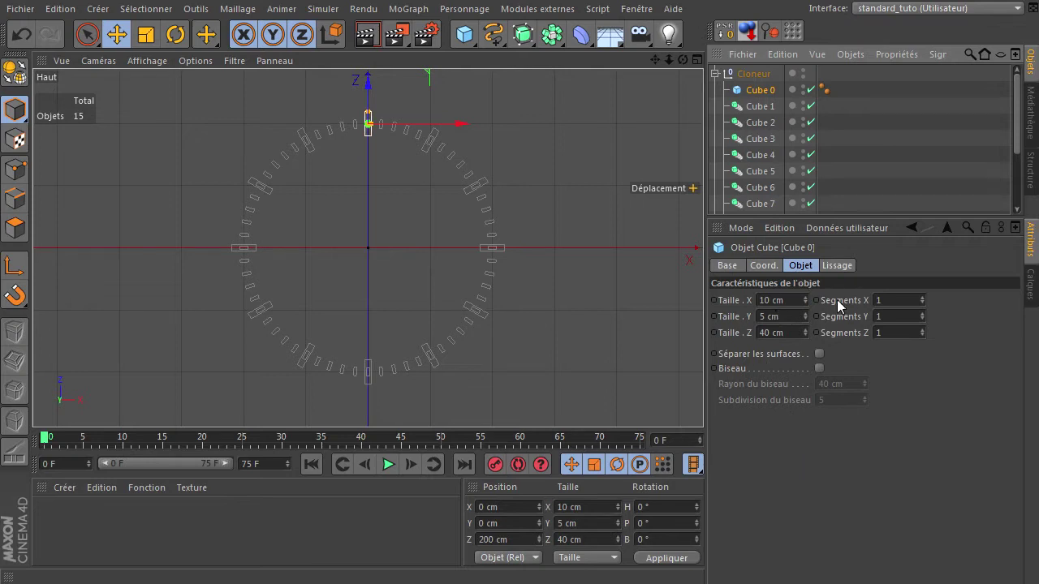
click(793, 300)
text(20)
click(847, 464)
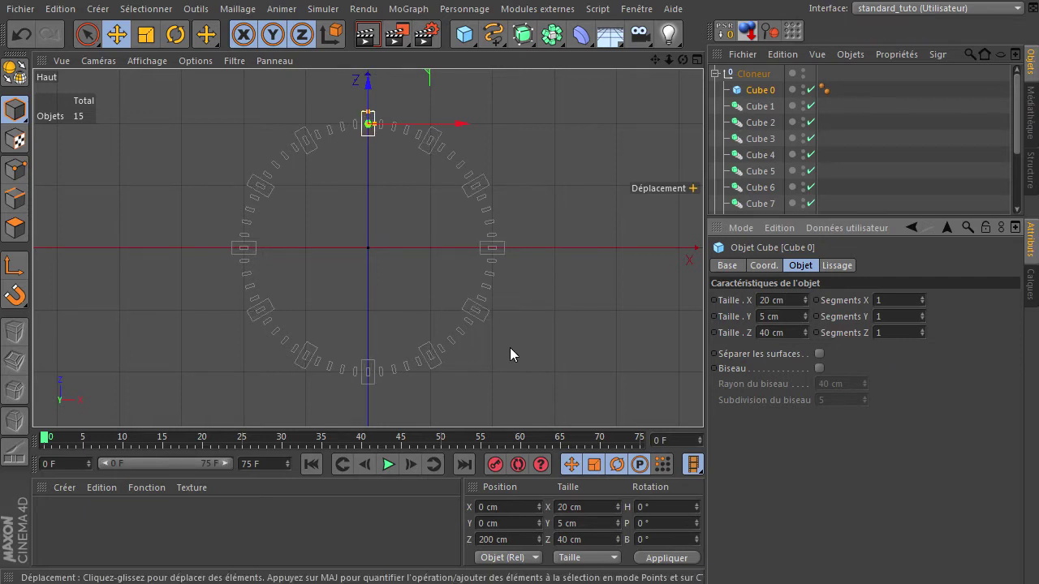
click(787, 300)
text(10)
click(822, 456)
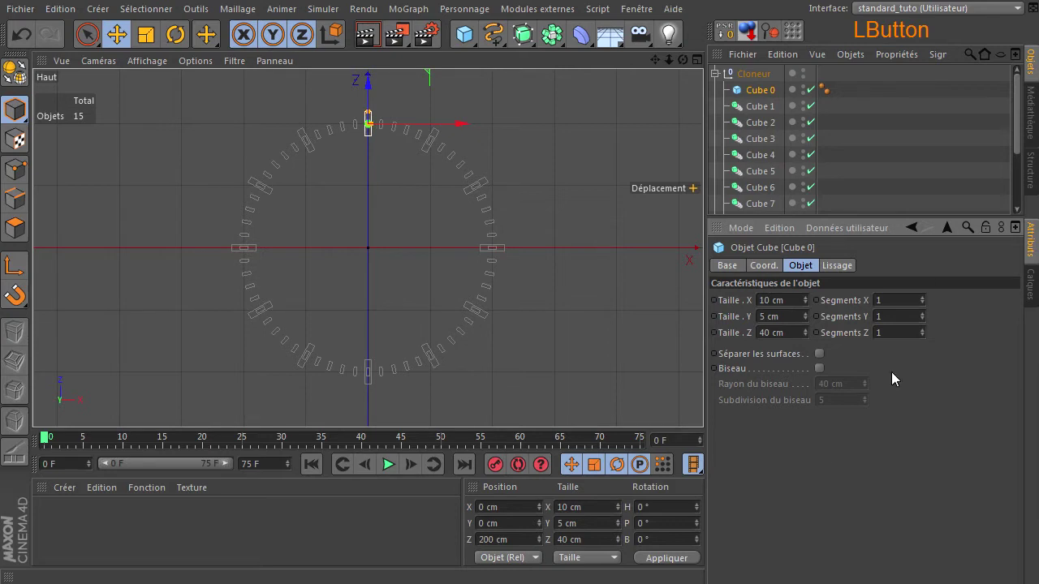
- Convert the 60-mark cloner, Cloneur.1, into editable objects
click(715, 74)
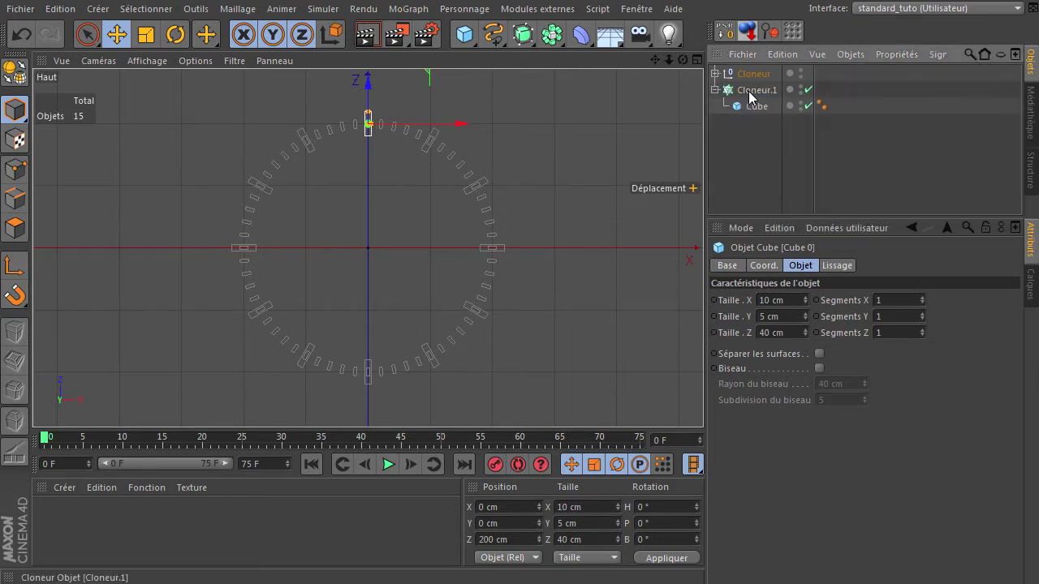
click(750, 91)
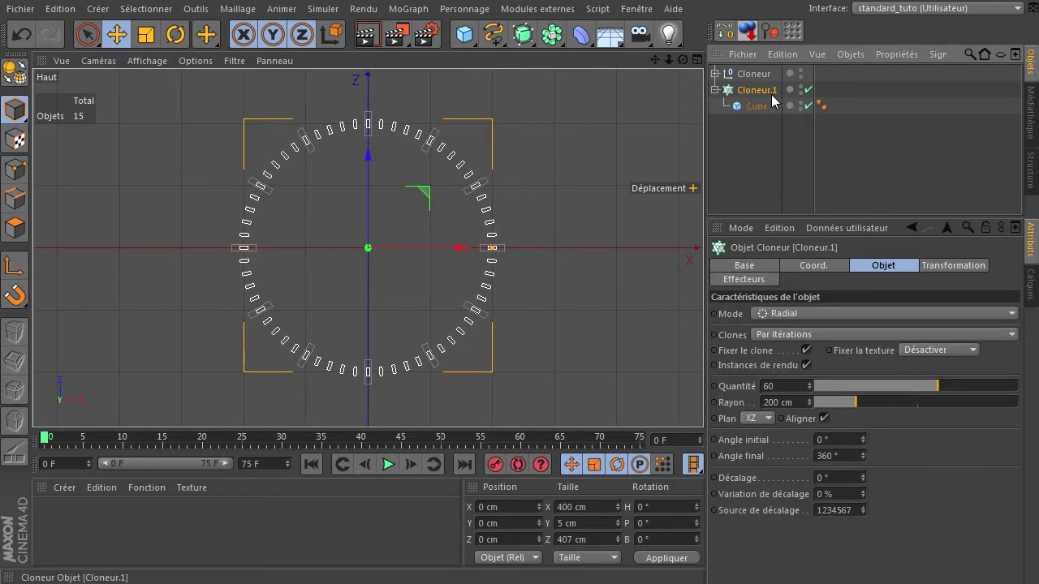
click(773, 99)
key(c)
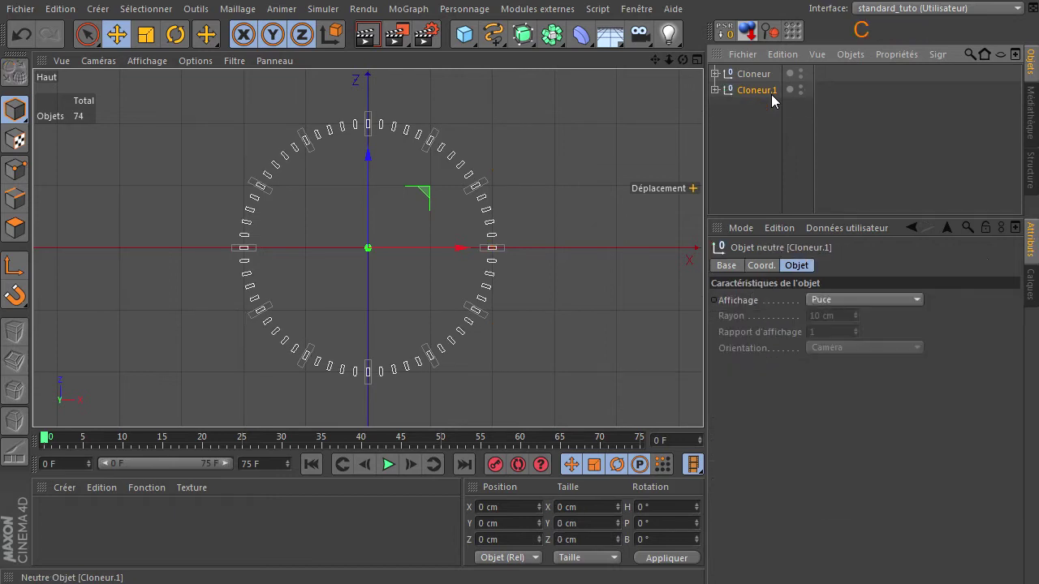
- Test Cloneur.1's source Cube 0 with a Z size of 40 cm, then restore it to 14 cm
click(716, 91)
click(759, 106)
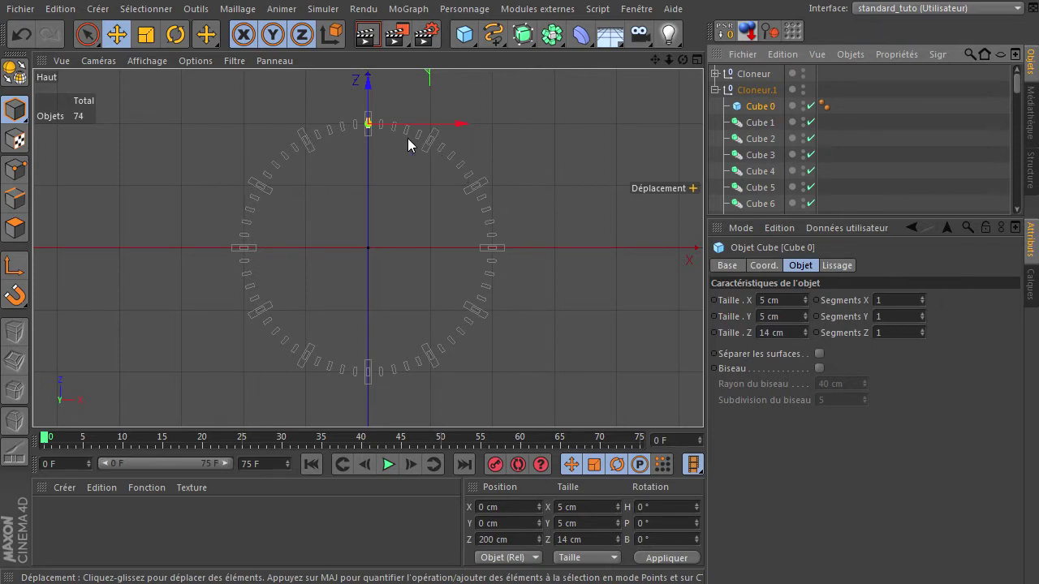
click(771, 111)
click(789, 301)
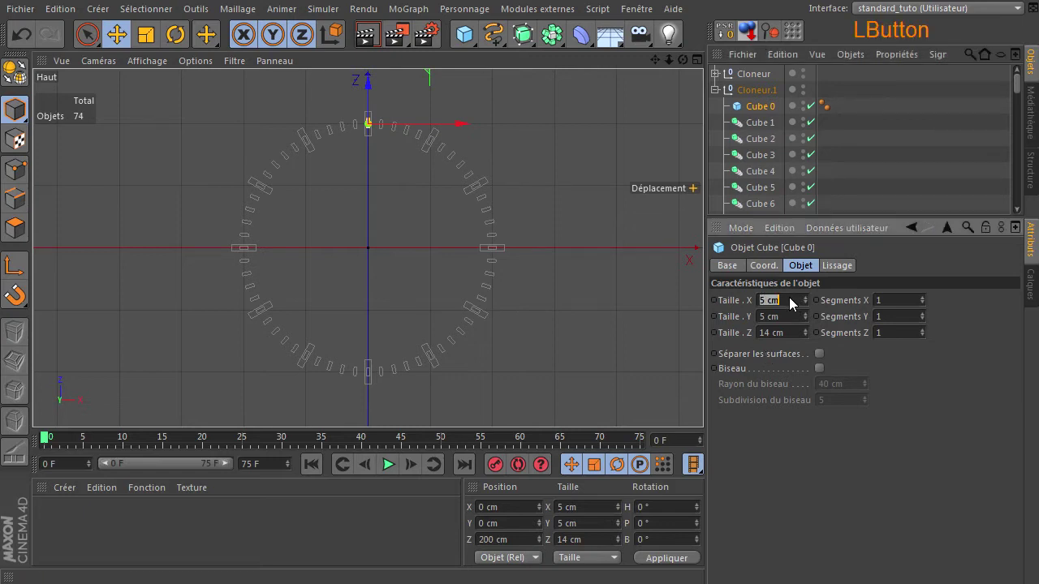
click(792, 334)
text(40)
key(Return)
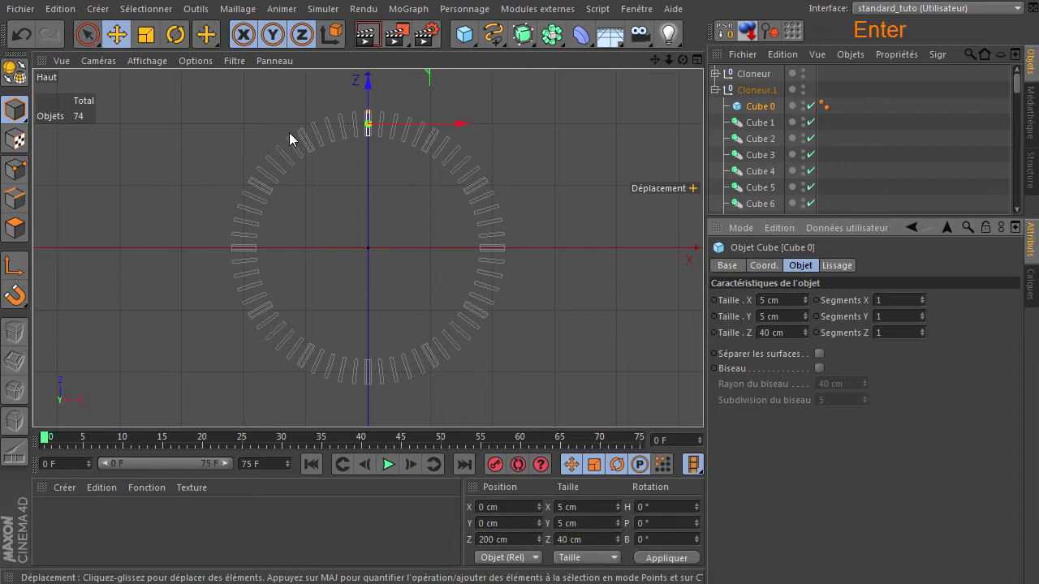
click(778, 334)
text(14)
key(Return)
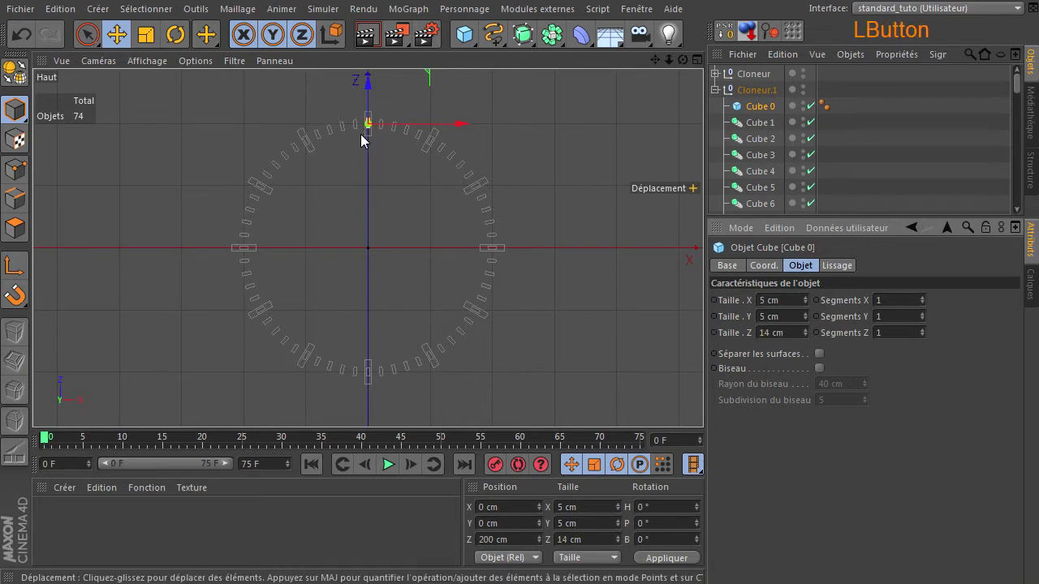
- Try deleting the source Cube 0 of Cloneur.1, then undo the deletion
scroll(364, 130, up, 5)
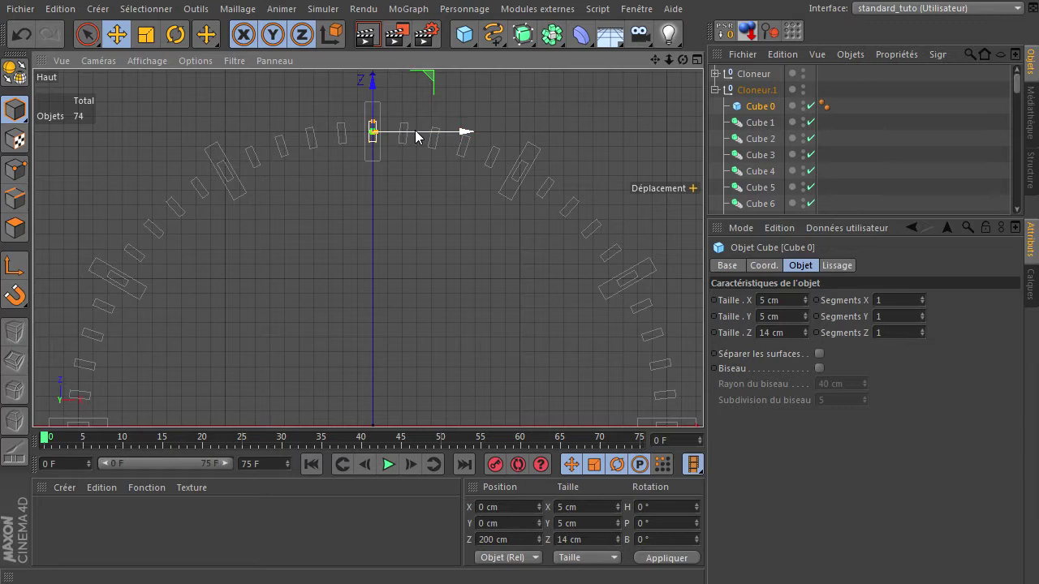
click(745, 111)
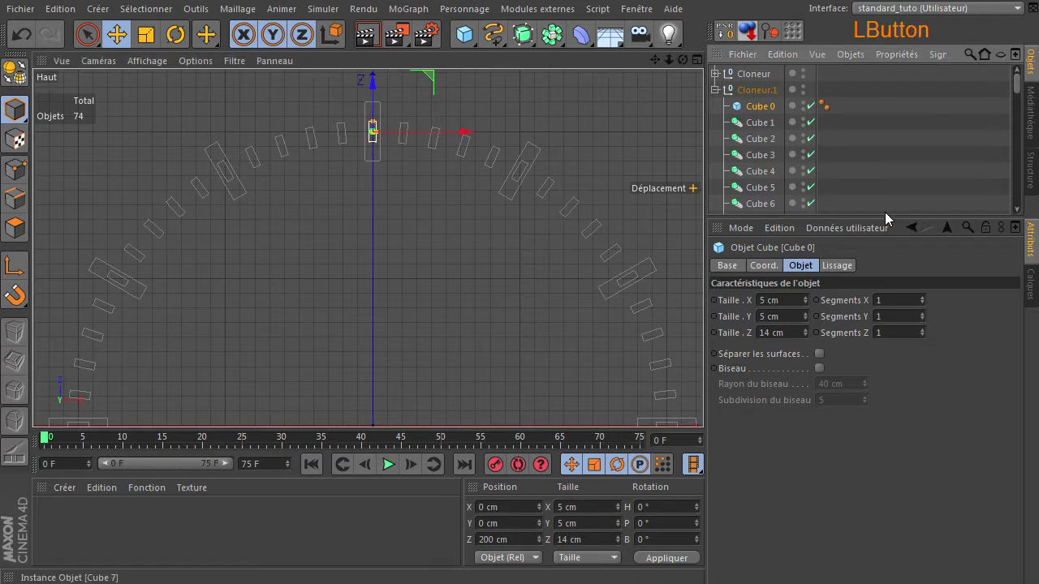
click(760, 114)
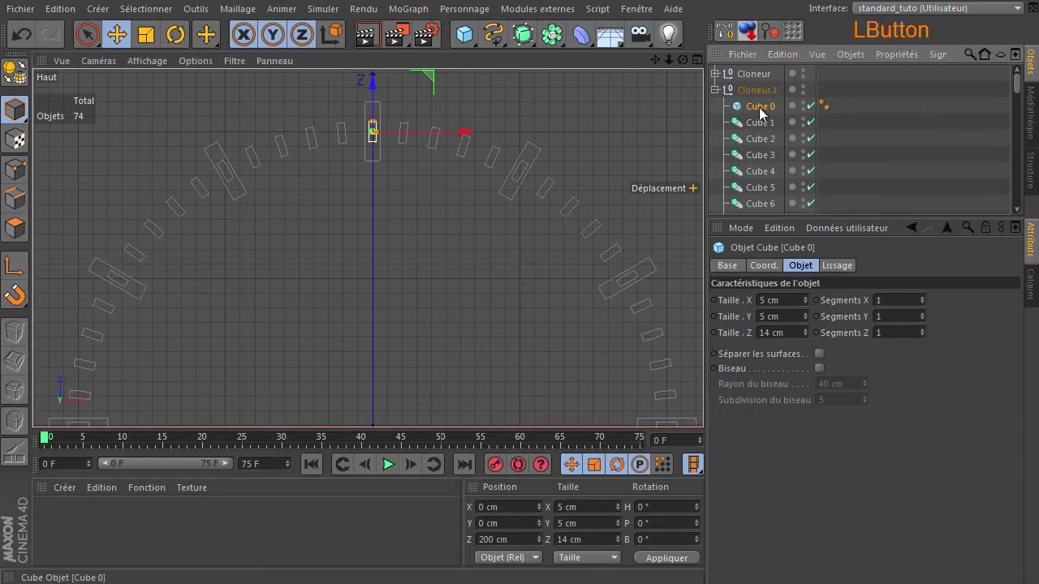
key(Delete)
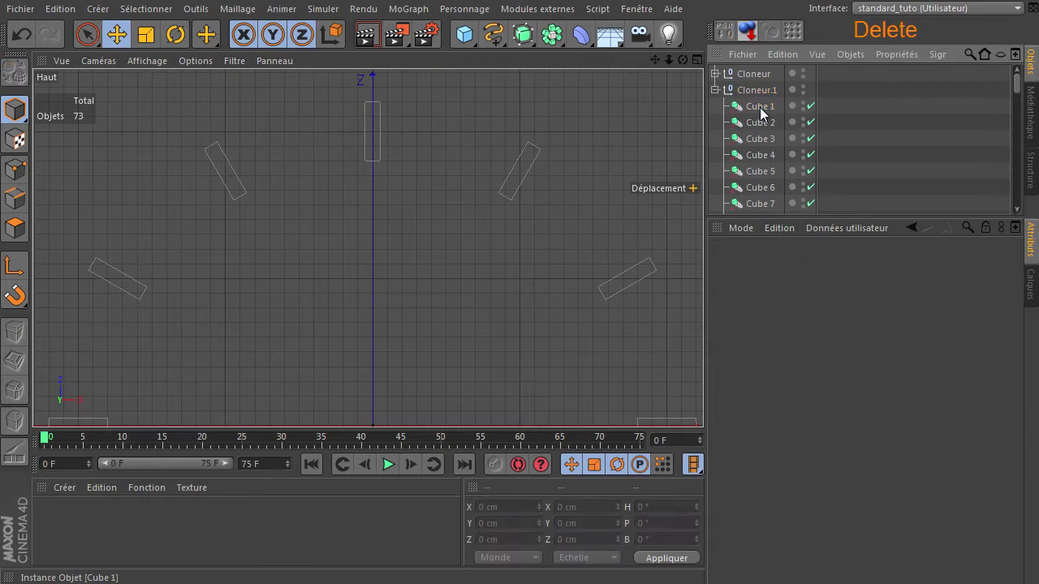
click(21, 34)
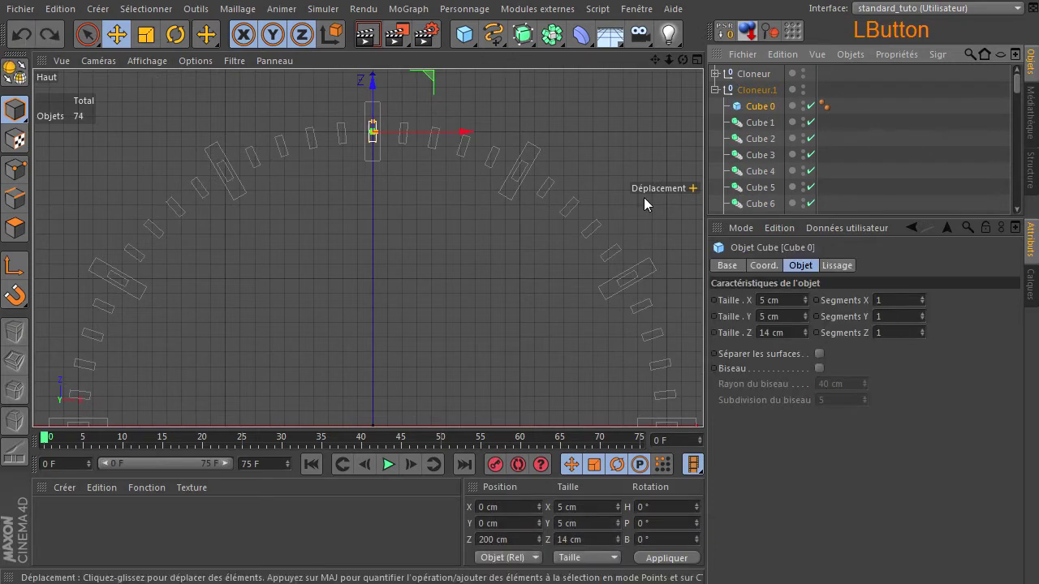
- Rotate the whole Cloneur.1 group of small marks and set its heading rotation to -6°
click(755, 92)
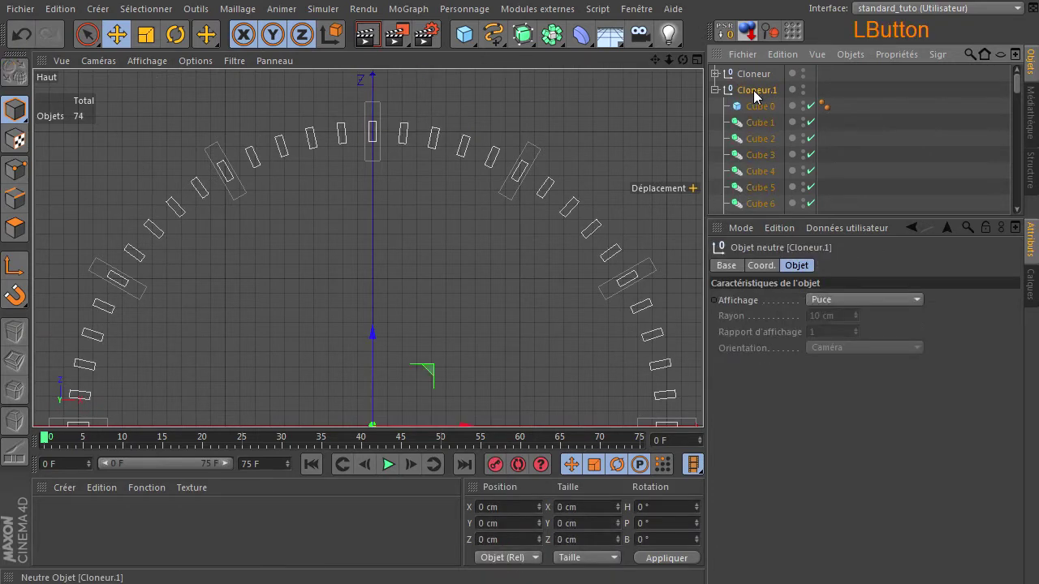
scroll(329, 260, down, 5)
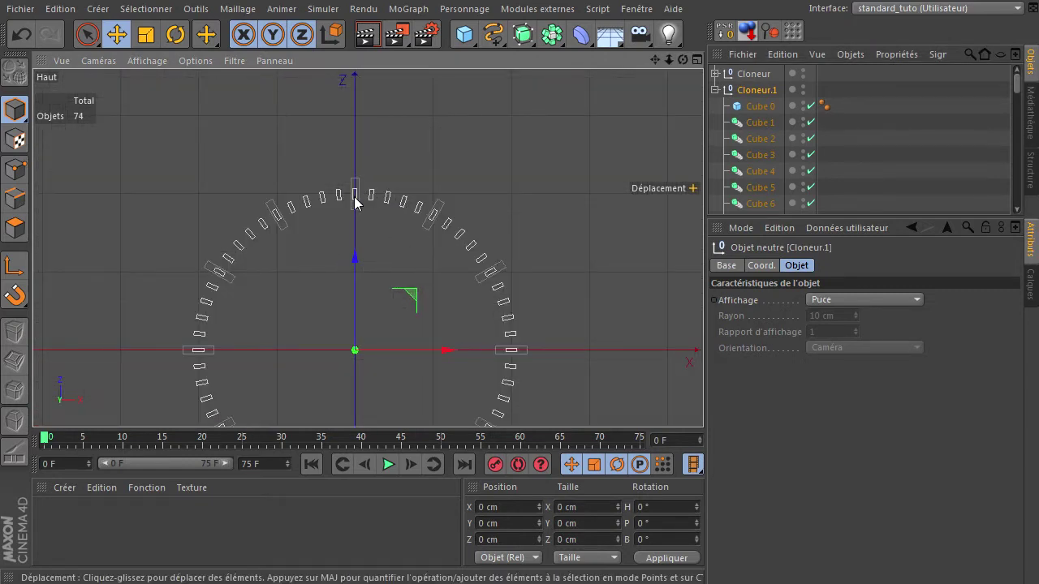
click(760, 107)
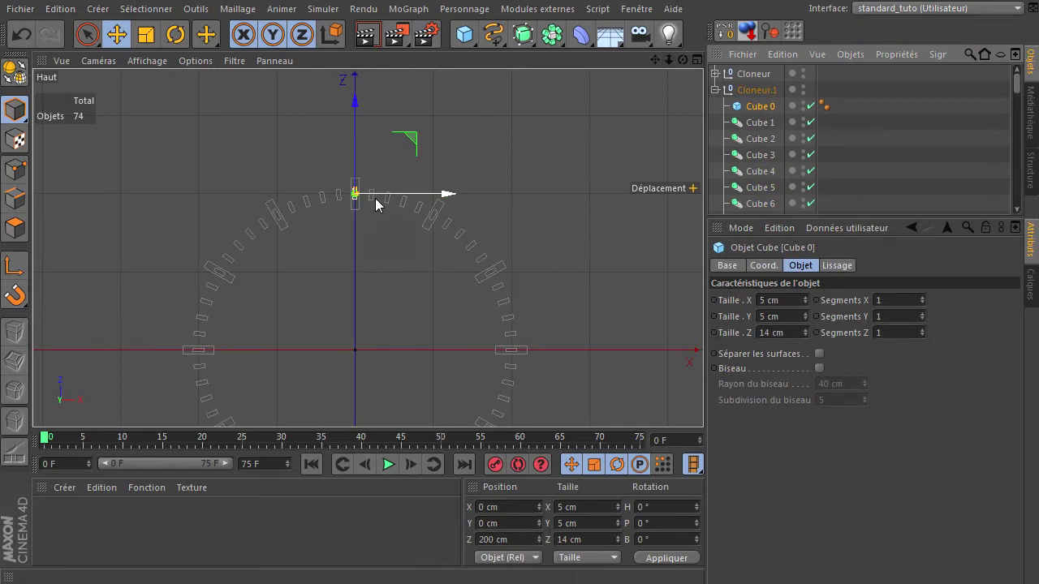
click(754, 91)
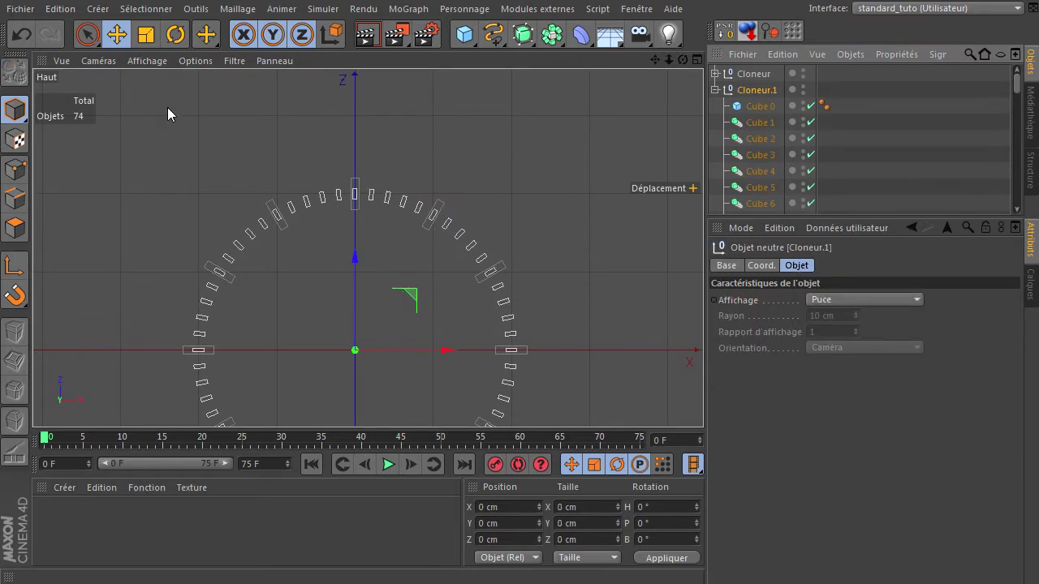
click(14, 110)
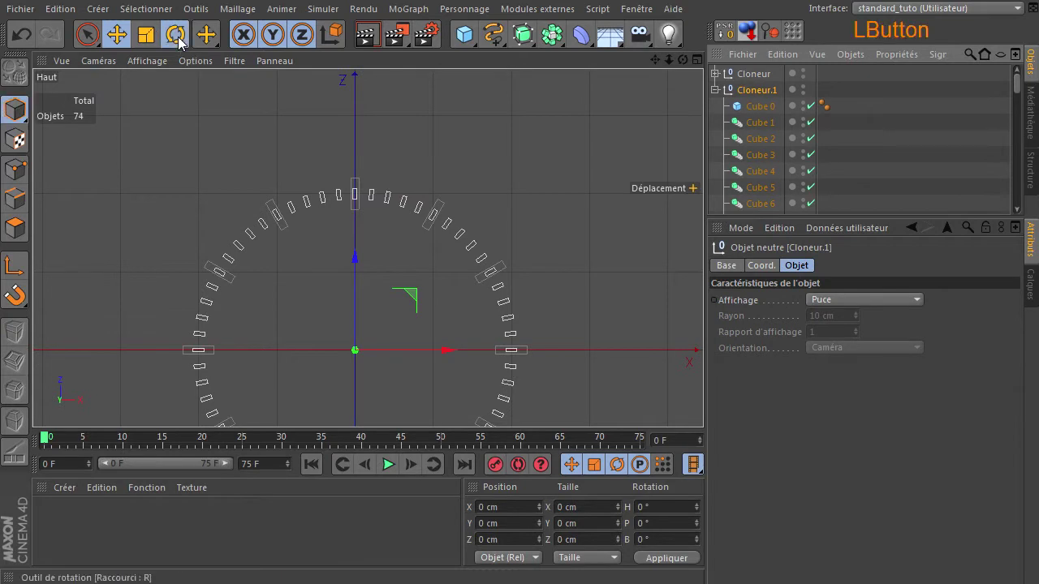
click(177, 35)
shift+drag(399, 318, 406, 324)
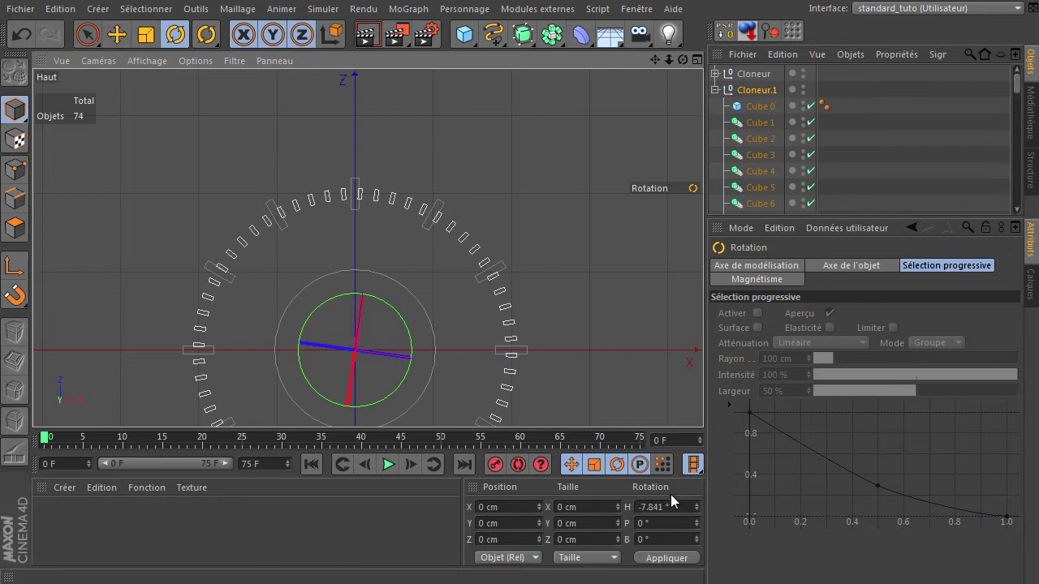
click(664, 507)
key(BackSpace)
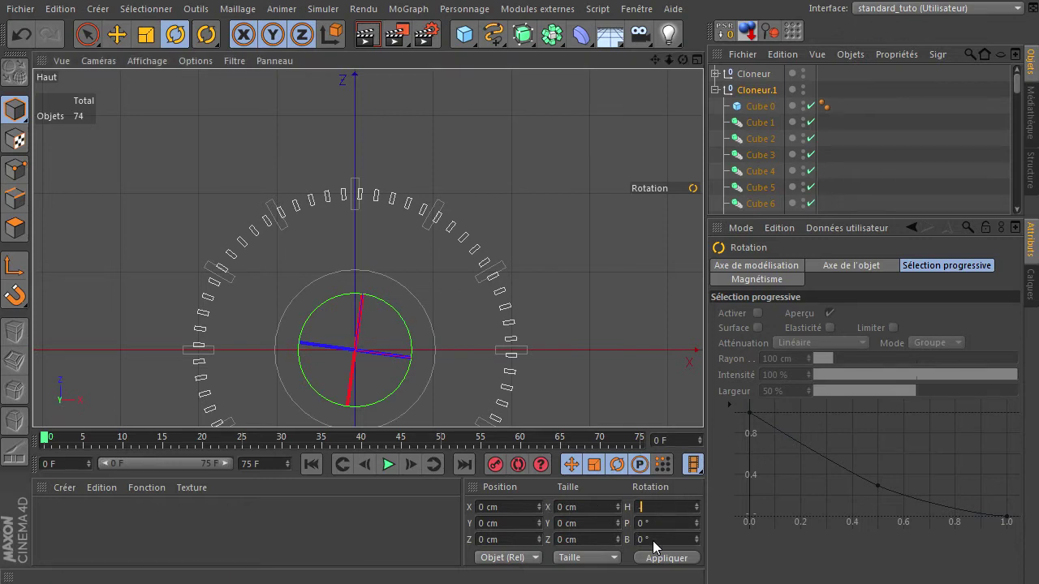
text(-6)
key(Return)
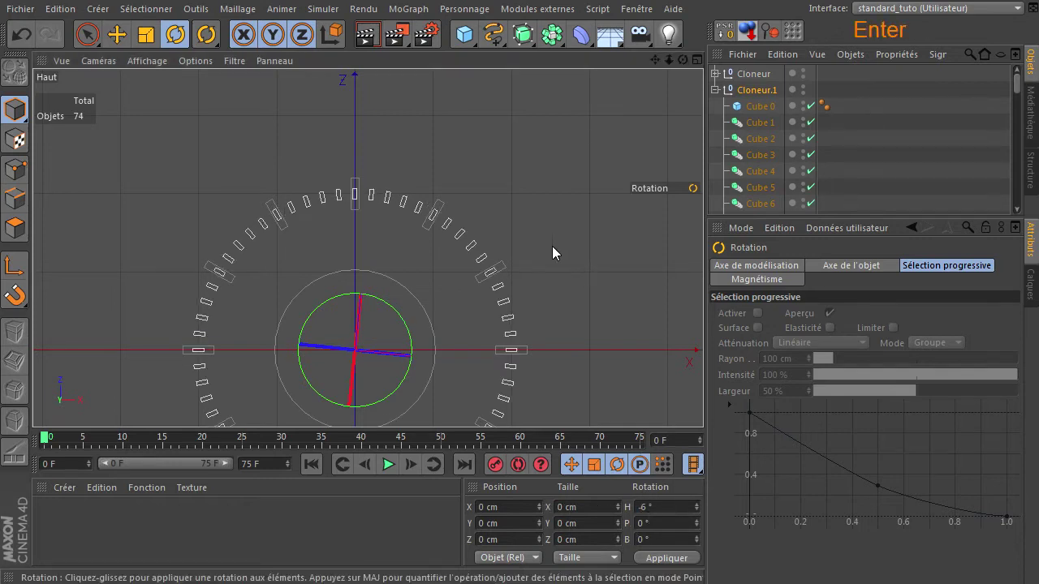
- Delete the Cube 4 instance of Cloneur.1, the small mark overlapping the first large mark clockwise from the top one
click(763, 108)
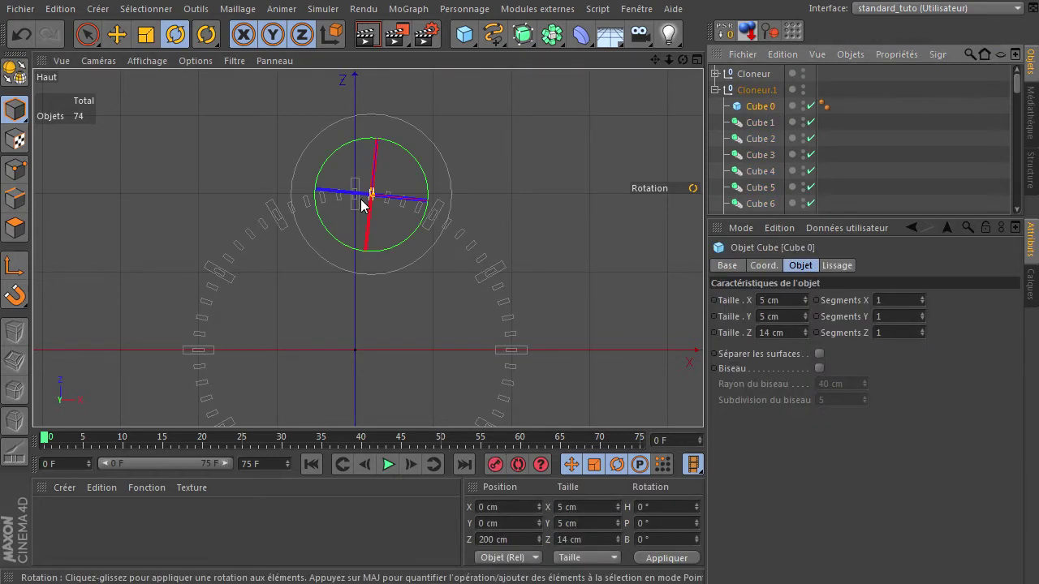
click(88, 34)
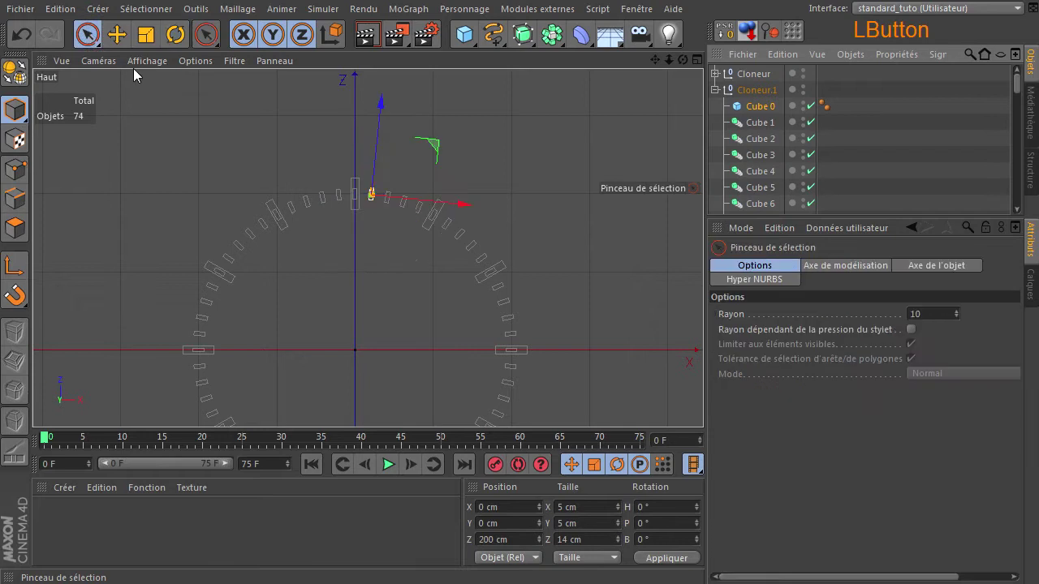
scroll(363, 230, up, 3)
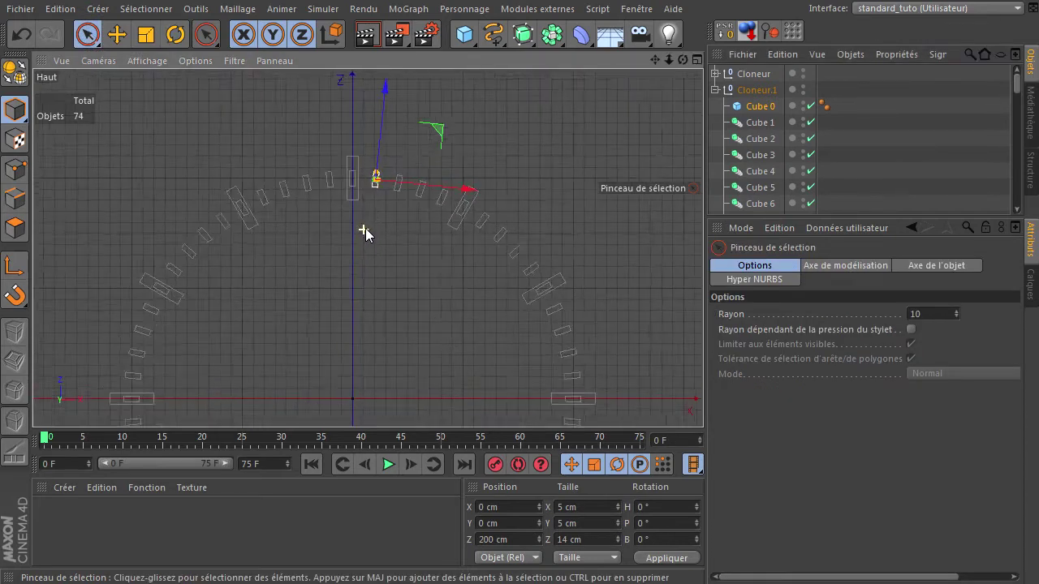
click(431, 272)
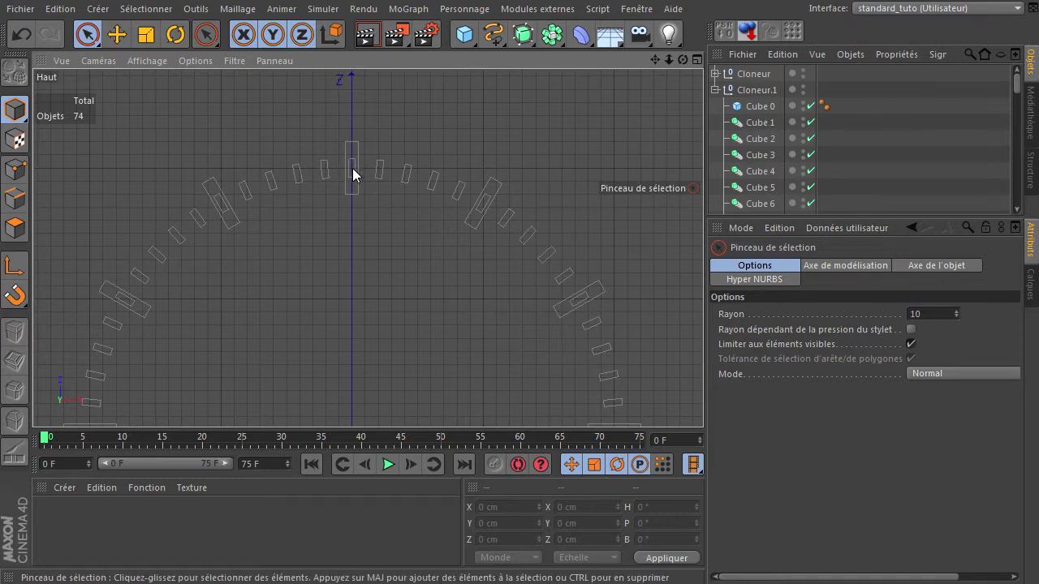
scroll(479, 215, down, 3)
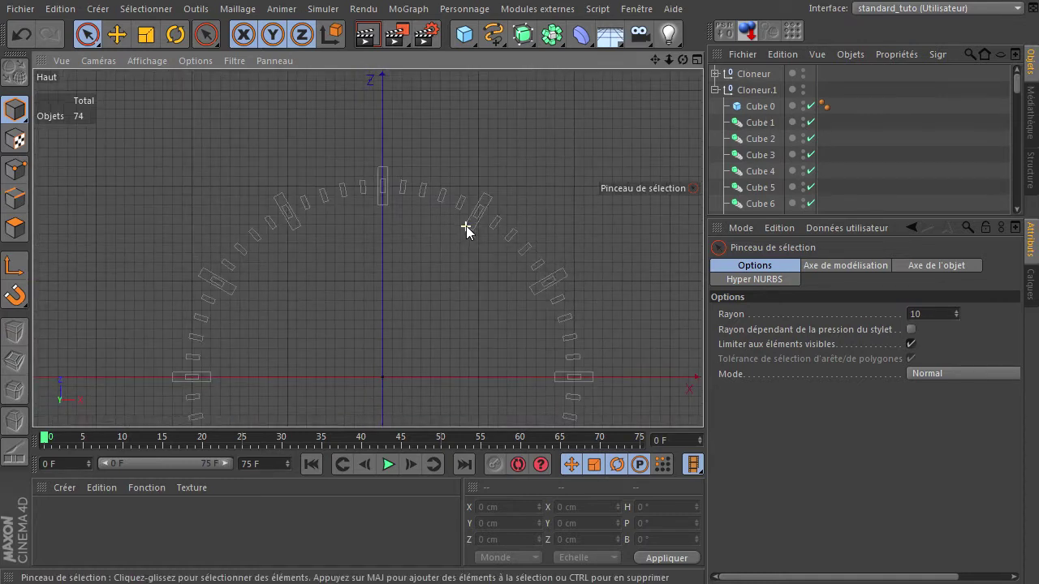
click(760, 173)
key(Delete)
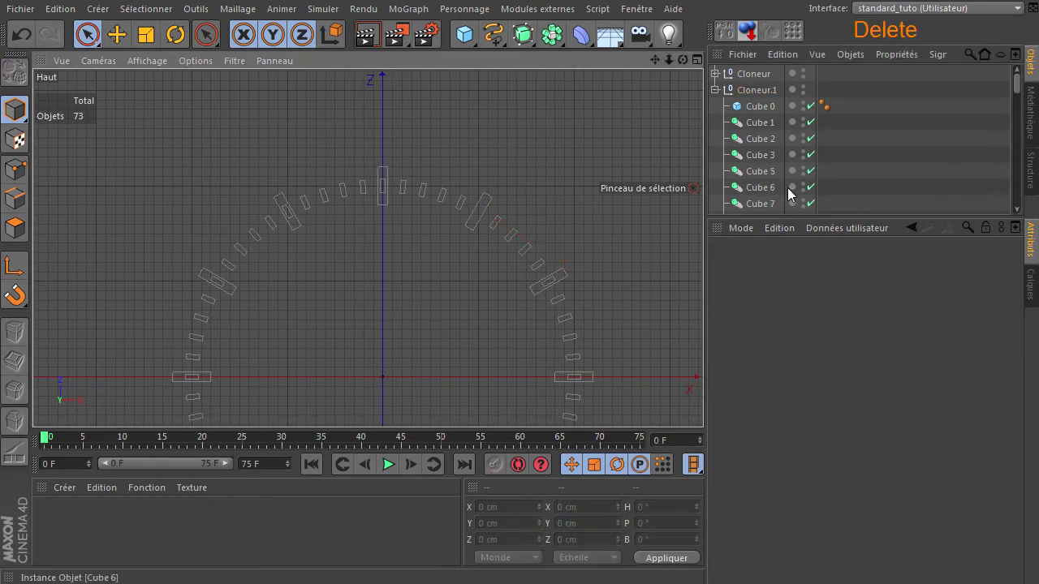
- Delete the Cube 9 and Cube 14 instances of Cloneur.1, the small marks overlapping the next two large marks clockwise
scroll(760, 195, down, 2)
click(765, 140)
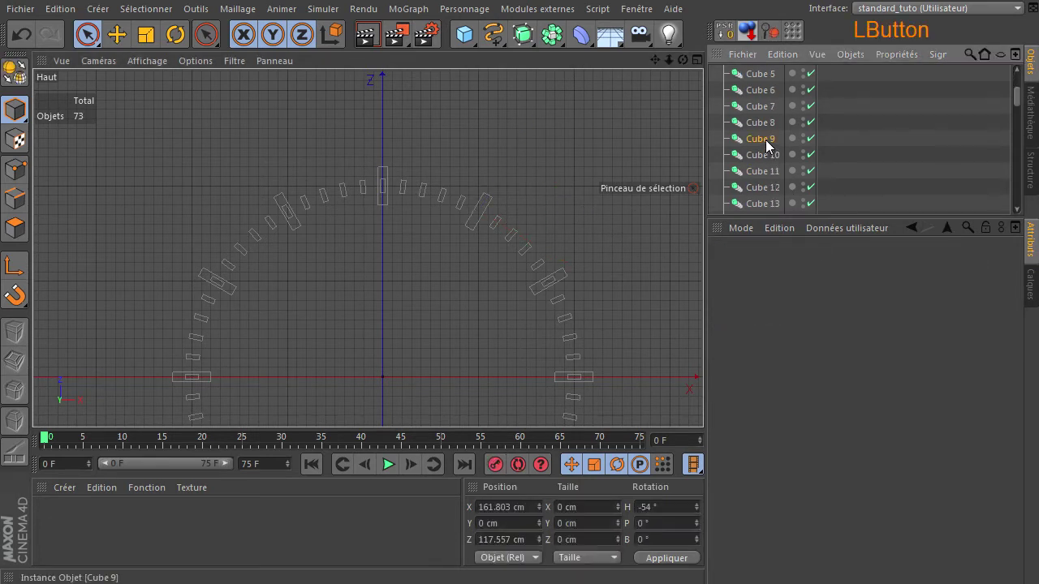
key(Delete)
scroll(764, 141, down, 2)
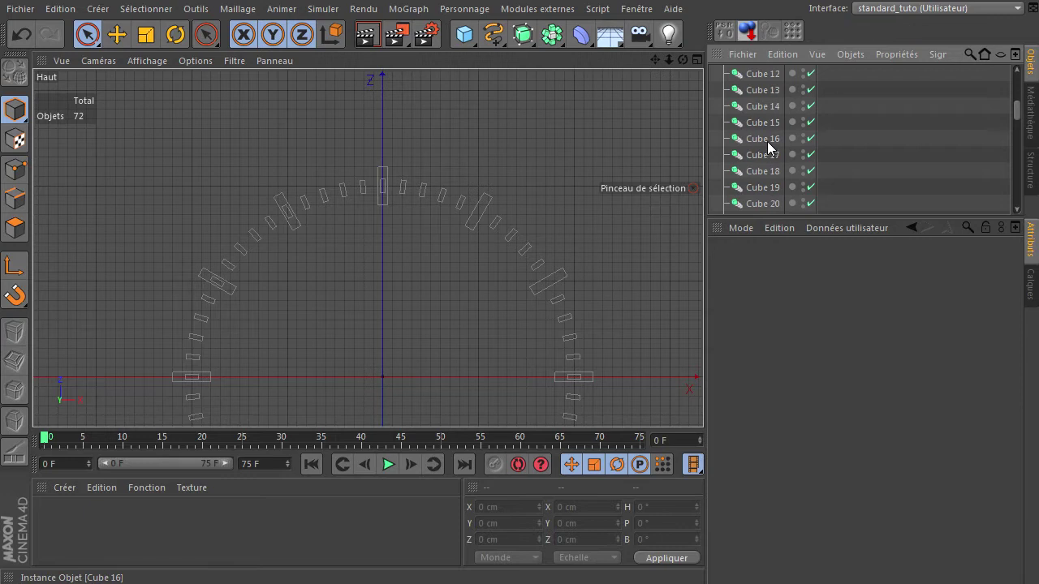
click(774, 112)
key(Delete)
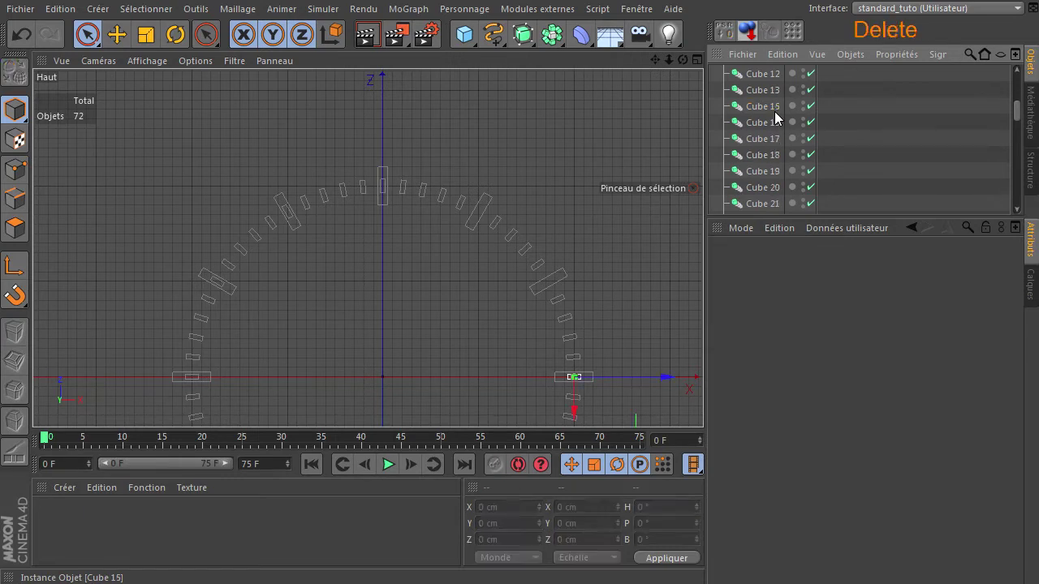
- Delete the overlapping small marks Cube 19 and Cube 24 from Cloneur.1 in the lower right part of the ring
scroll(525, 195, down, 1)
scroll(525, 193, down, 1)
drag(656, 60, 683, 78)
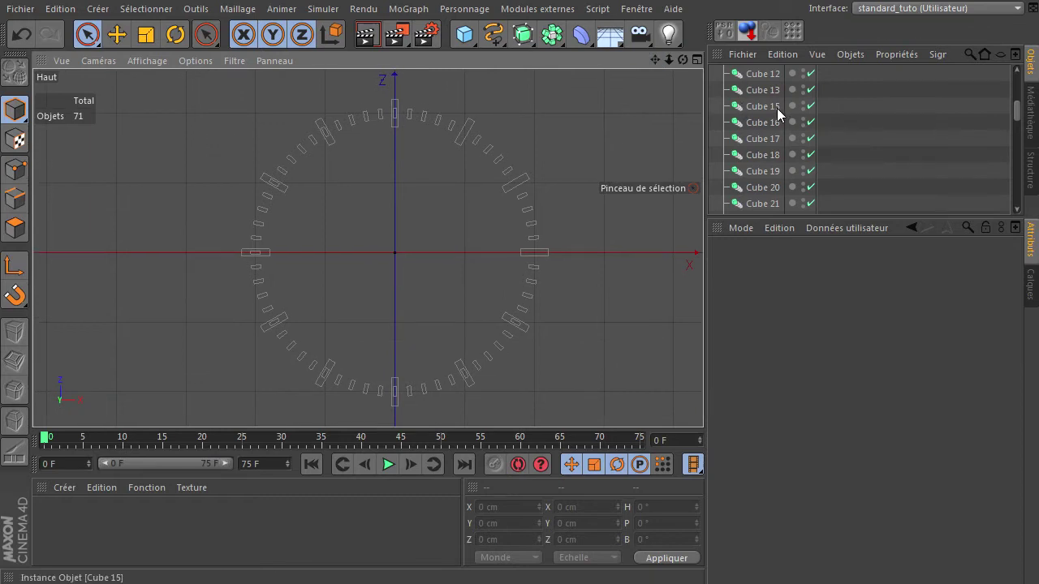
click(762, 171)
key(Delete)
scroll(761, 170, down, 3)
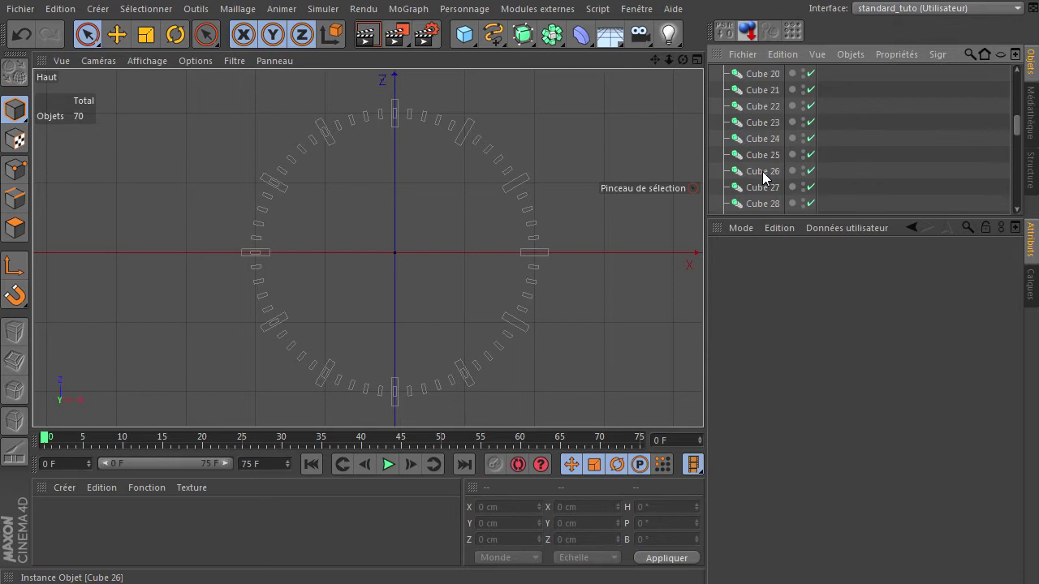
click(762, 138)
key(Delete)
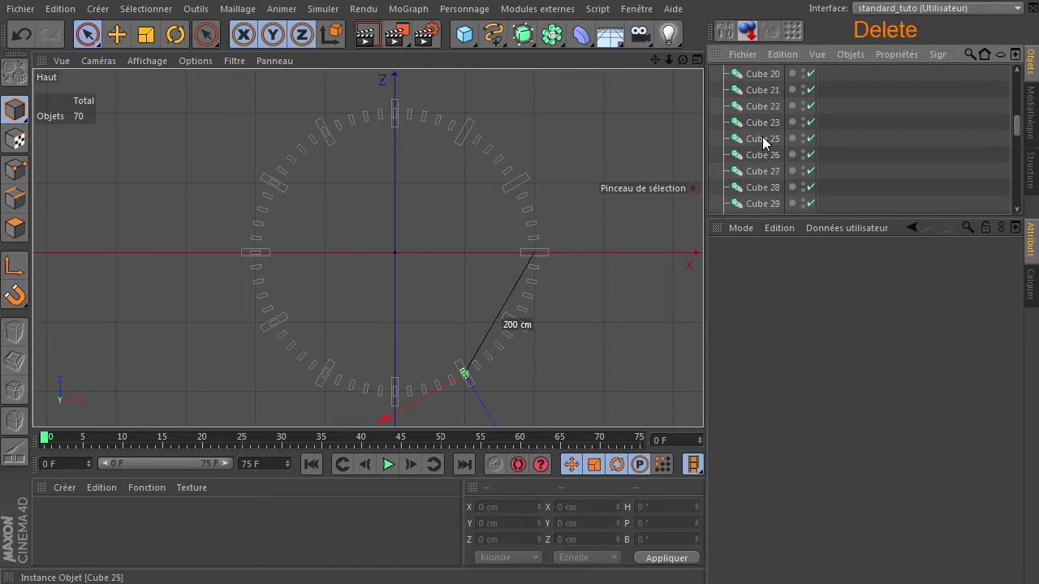
- Delete the Cube 29 and Cube 34 instances of Cloneur.1 that overlap the bottom large mark and the next one clockwise
click(763, 204)
scroll(763, 179, down, 3)
key(Delete)
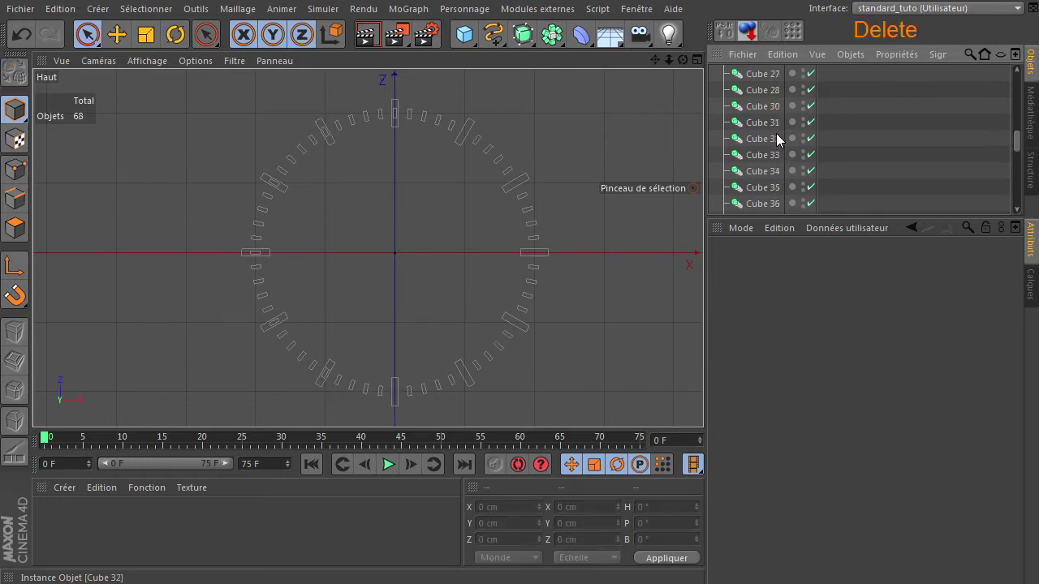
click(761, 173)
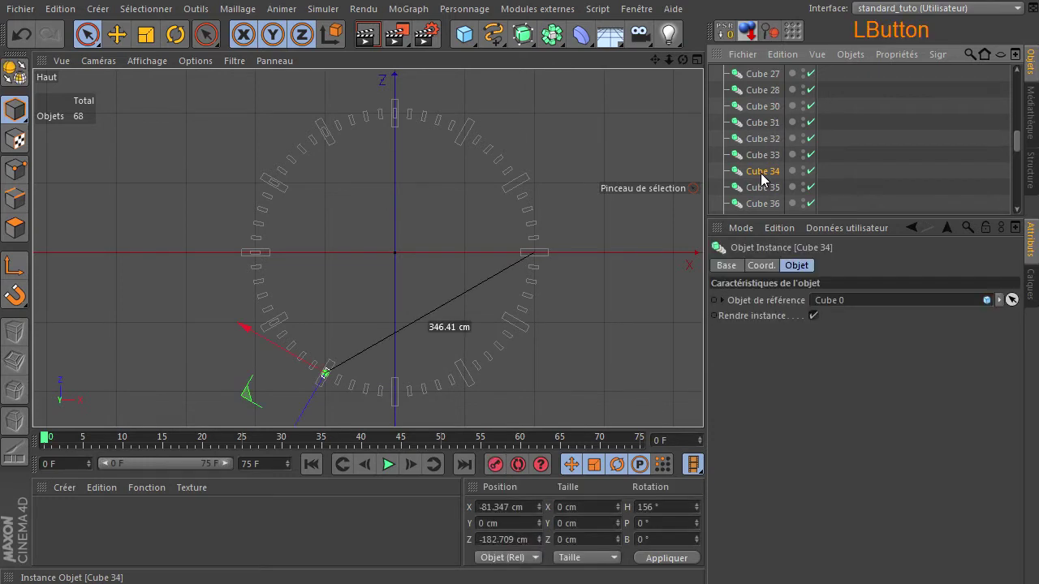
key(Delete)
- Delete the overlapping small marks Cube 39 and Cube 44 from Cloneur.1, up to the large mark on the negative X axis
scroll(767, 163, down, 3)
click(773, 138)
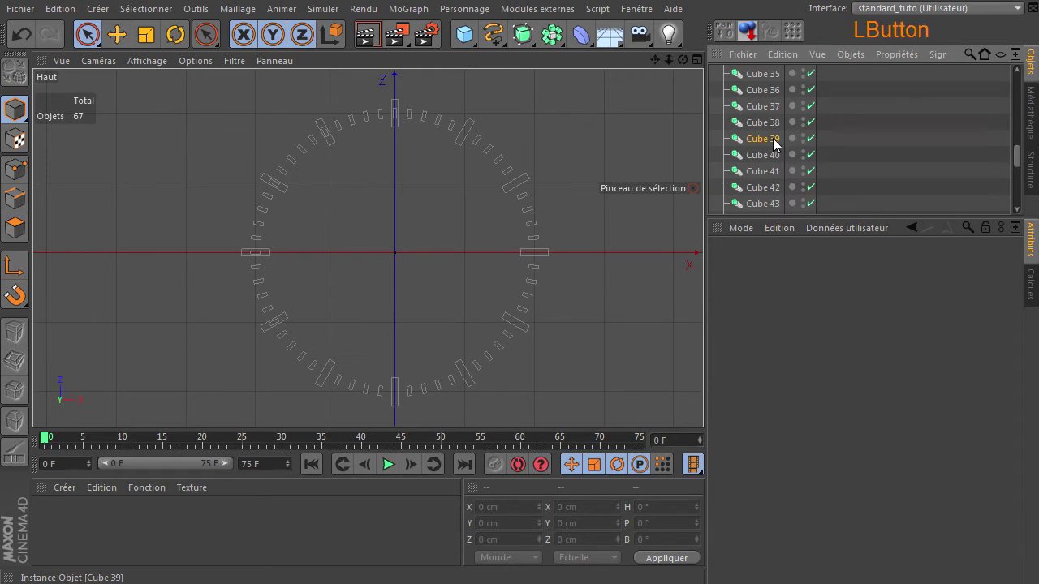
key(Delete)
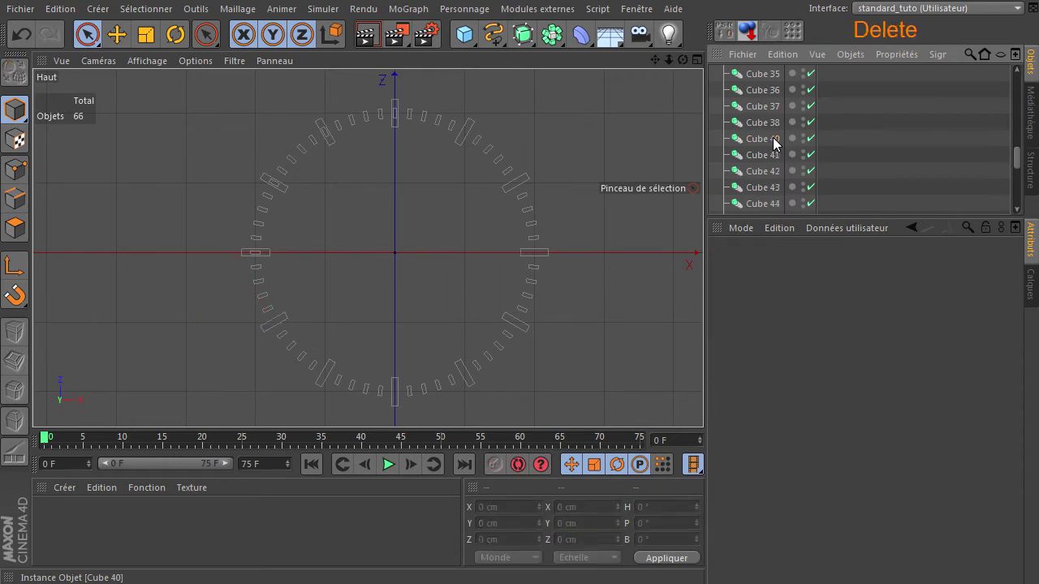
click(757, 203)
key(Delete)
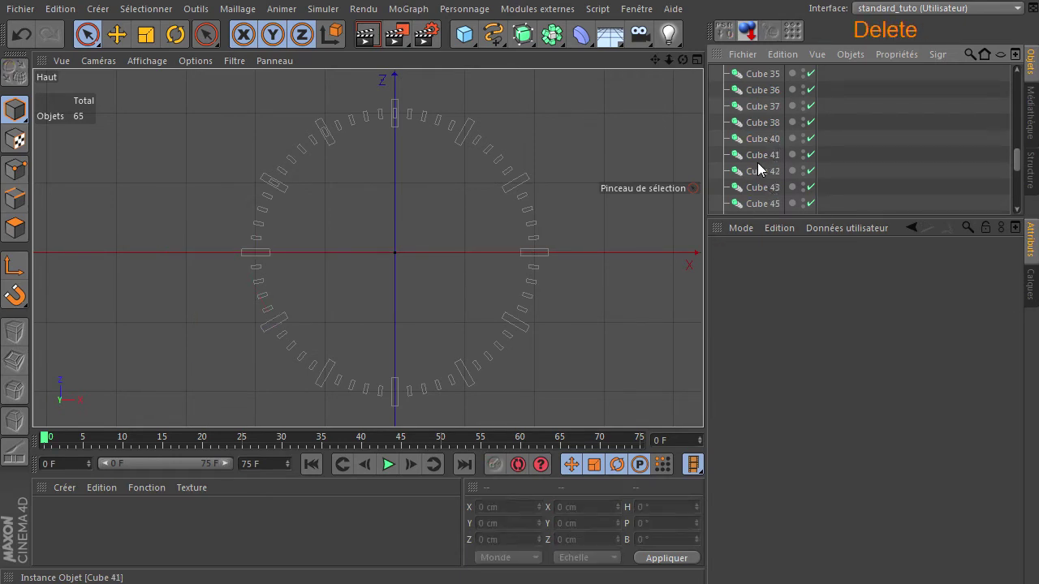
- Delete the last overlapping small marks of Cloneur.1, Cube 49, Cube 54 and Cube 59, up to the large mark at the top
scroll(757, 163, down, 3)
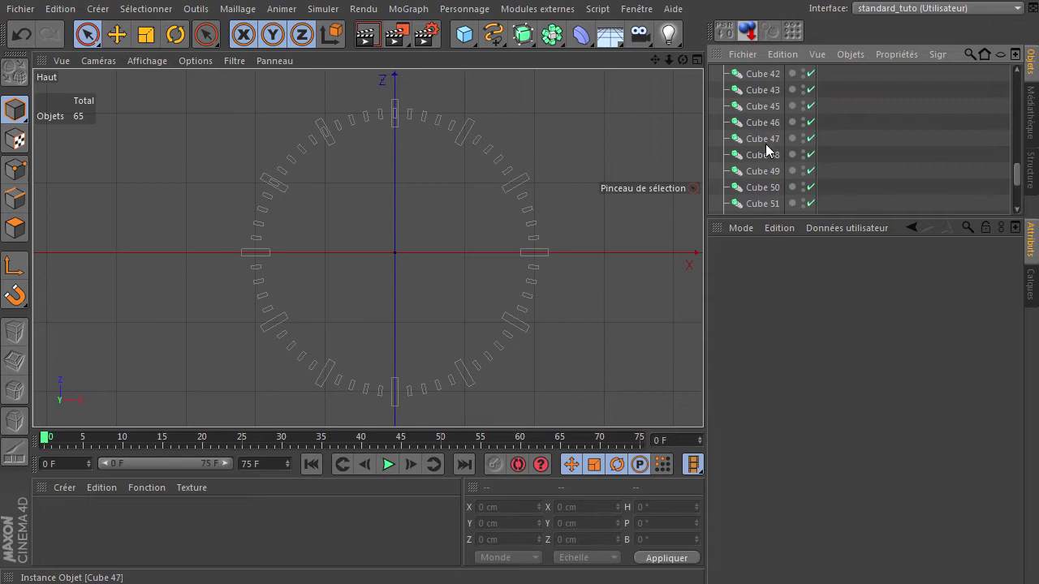
click(759, 172)
key(Delete)
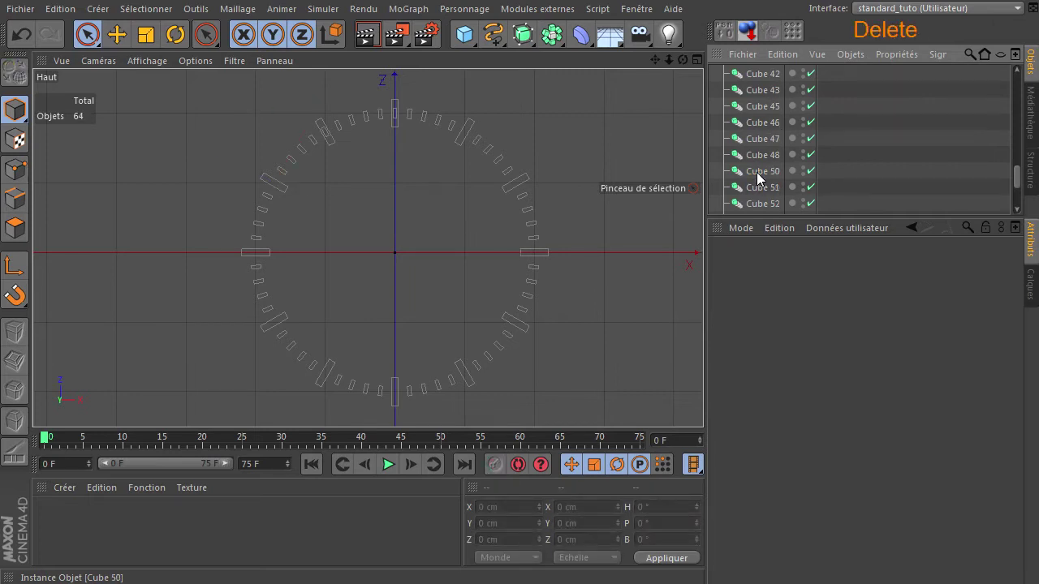
scroll(759, 177, down, 2)
click(772, 138)
key(Delete)
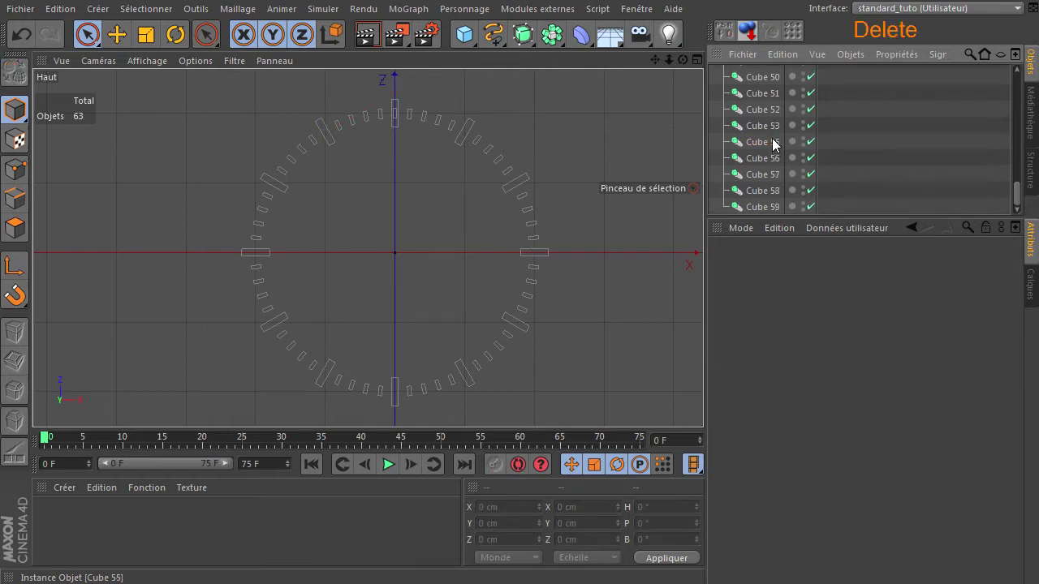
click(758, 208)
key(Delete)
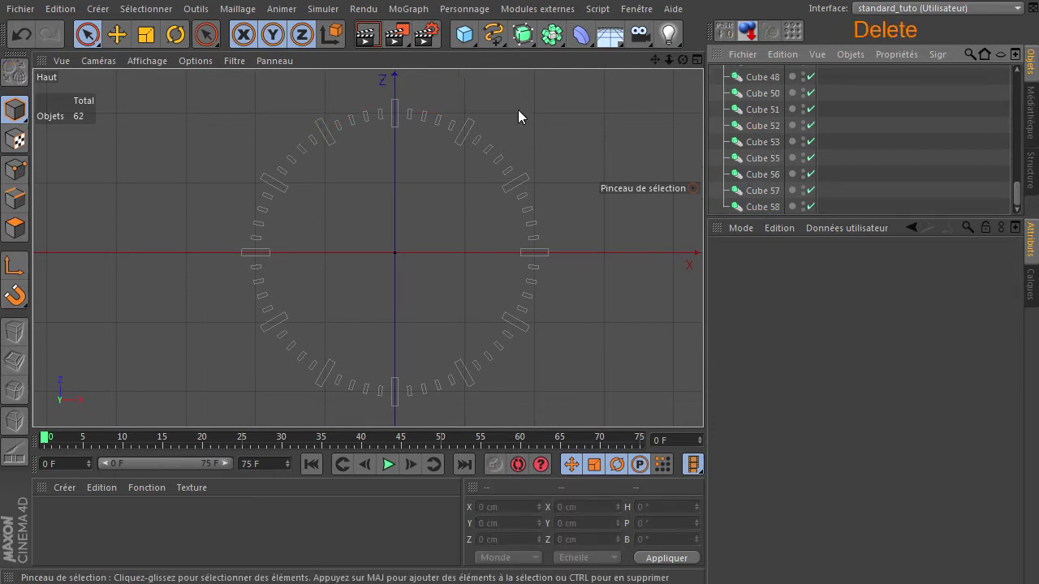
click(520, 117)
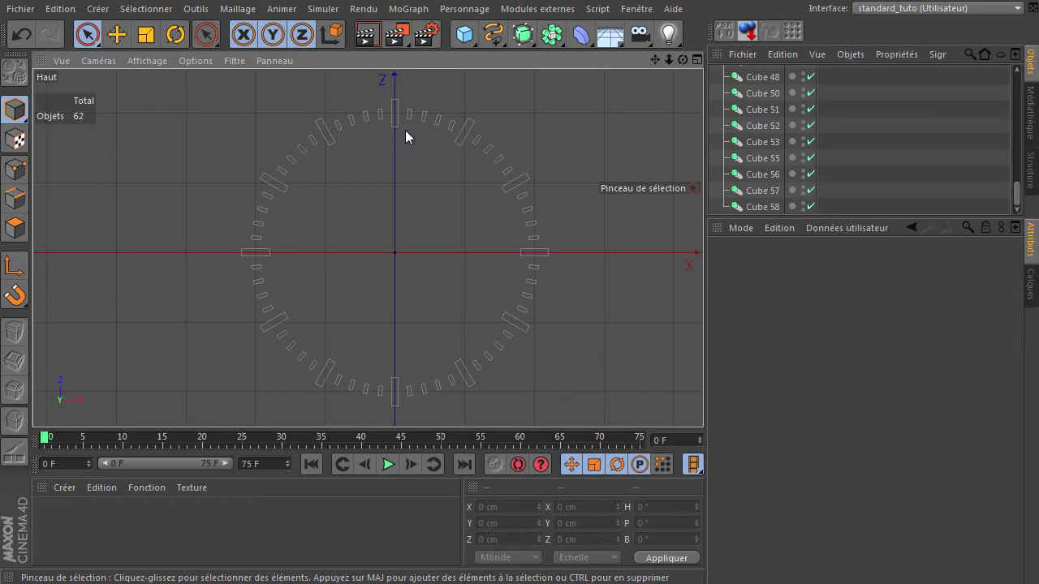
- Move the large marks Cube 0 to Cube 11 from Cloneur into Cloneur.1 and delete the emptied Cloneur null
middle_click(552, 157)
scroll(772, 151, up, 10)
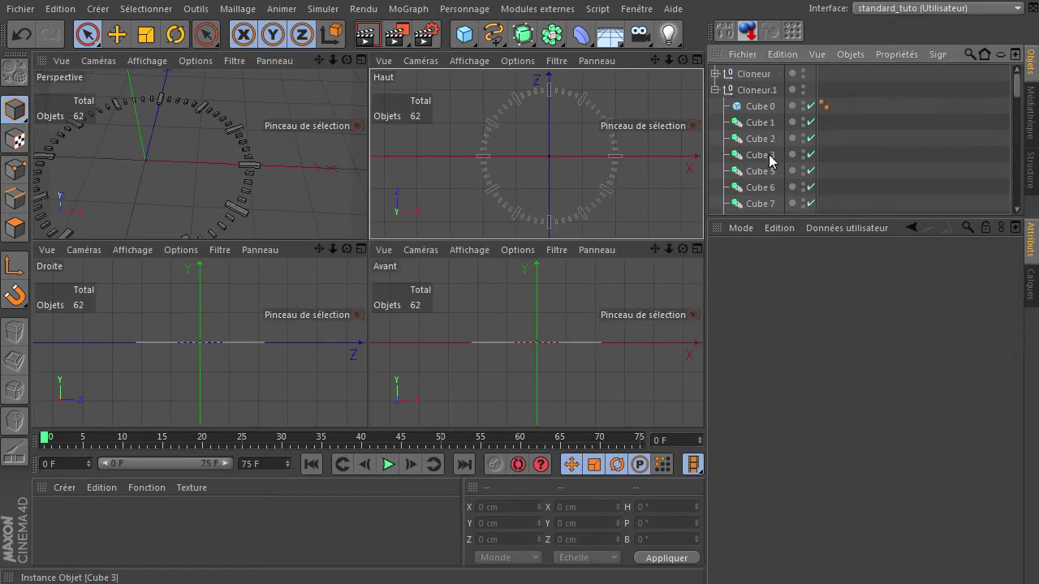
click(716, 74)
click(761, 91)
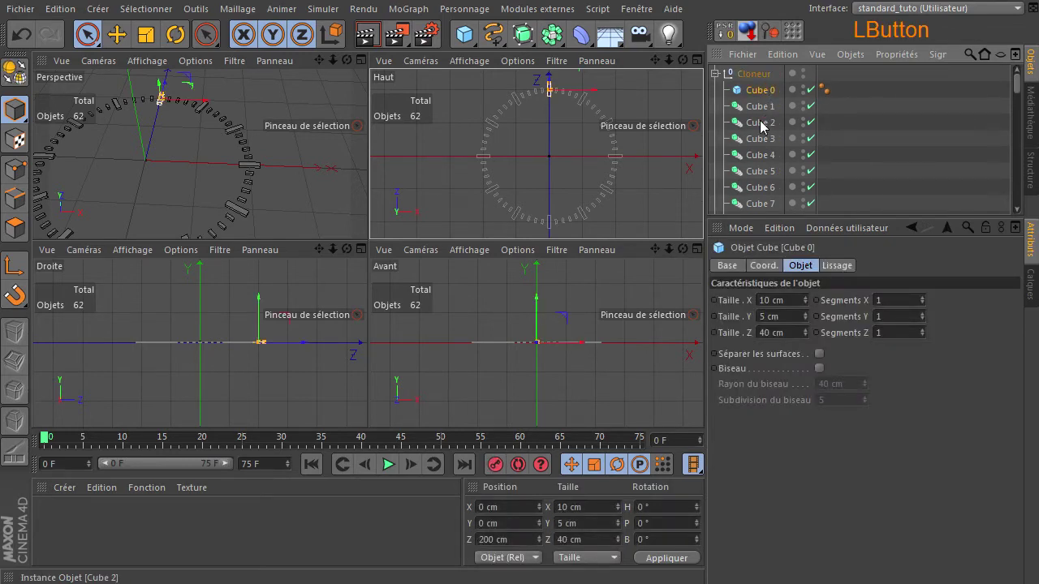
drag(783, 214, 772, 318)
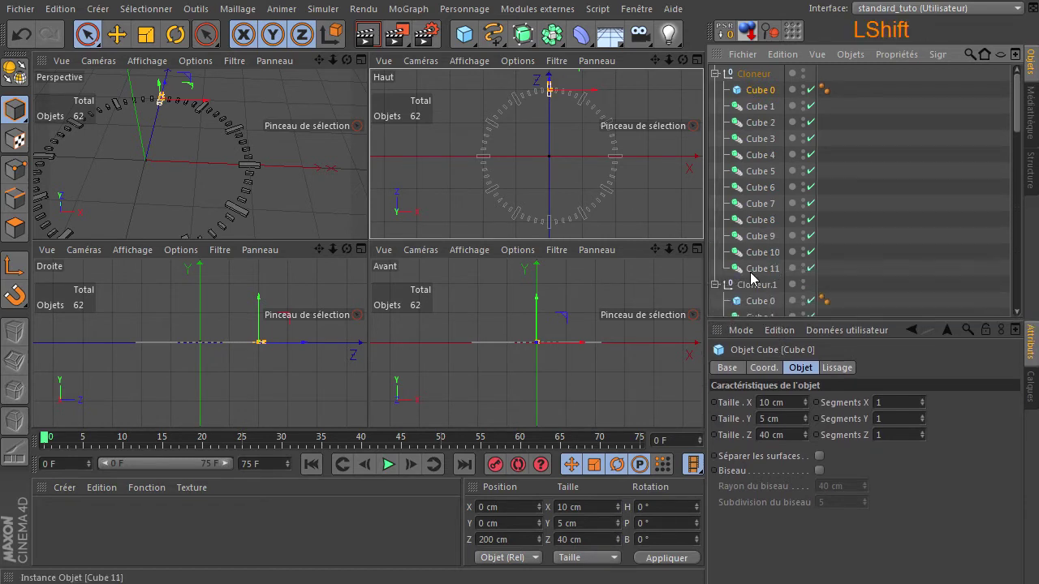
shift+click(756, 269)
drag(754, 297, 753, 288)
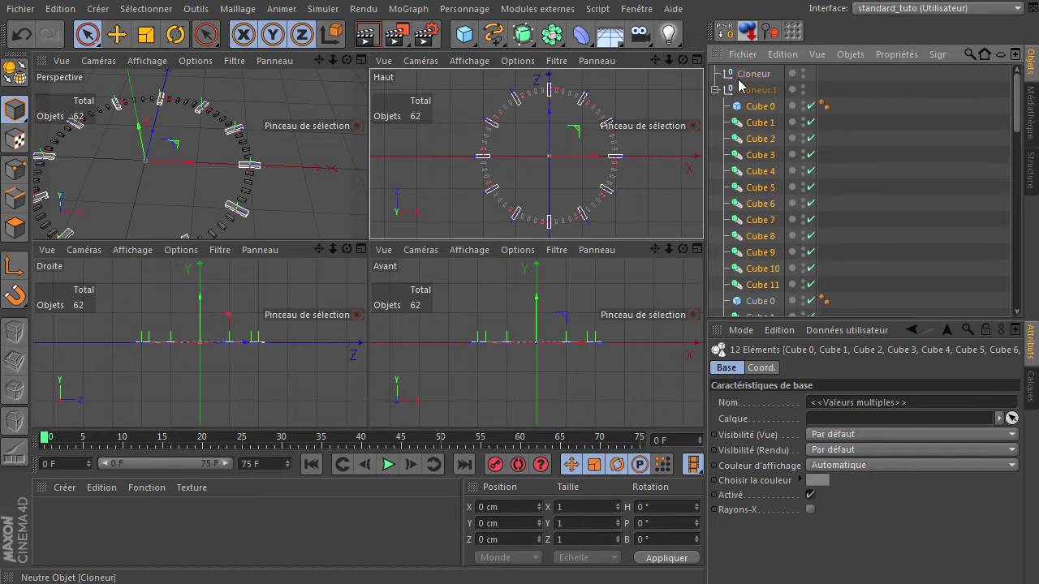
click(775, 82)
key(Delete)
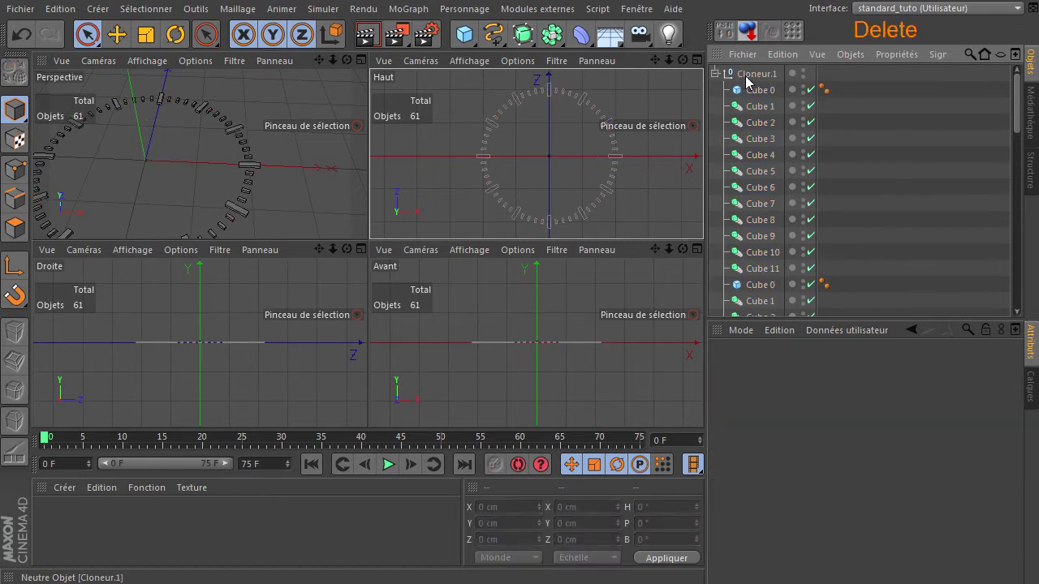
- Rename the Cloneur.1 group as cadran and collapse its hierarchy
click(753, 75)
double_click(753, 75)
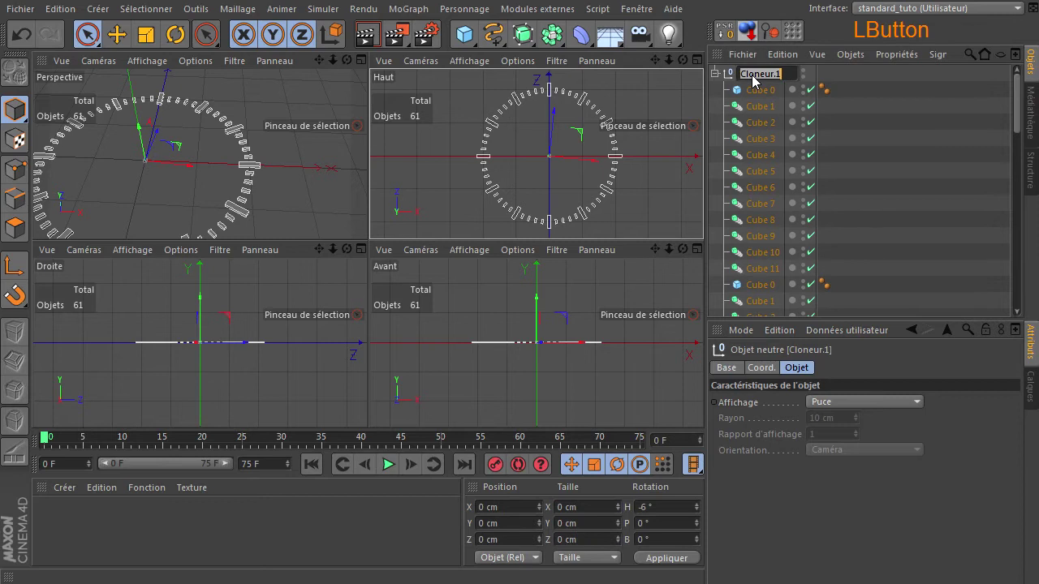
text(cadran)
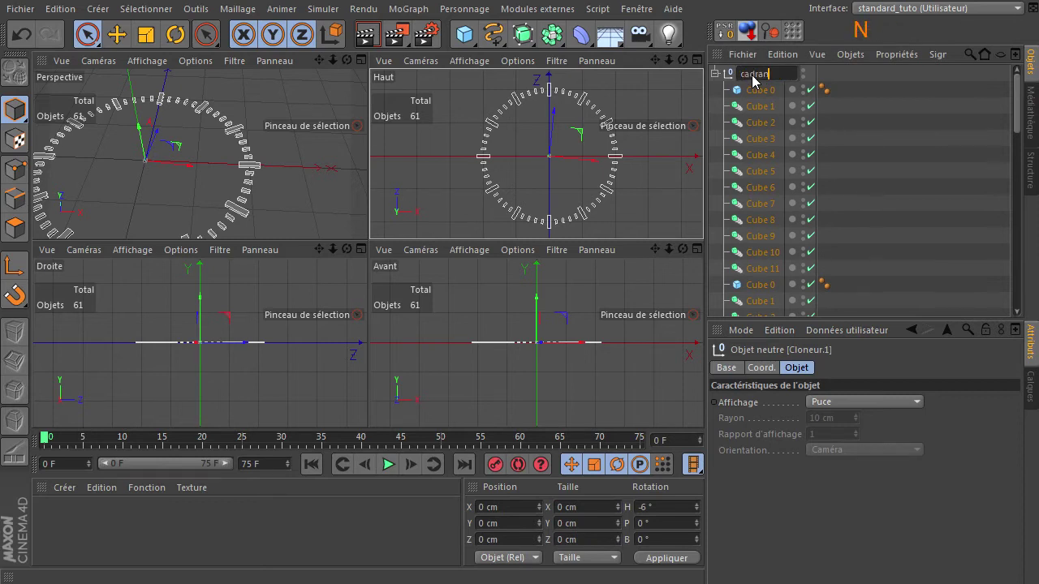
key(Return)
click(715, 75)
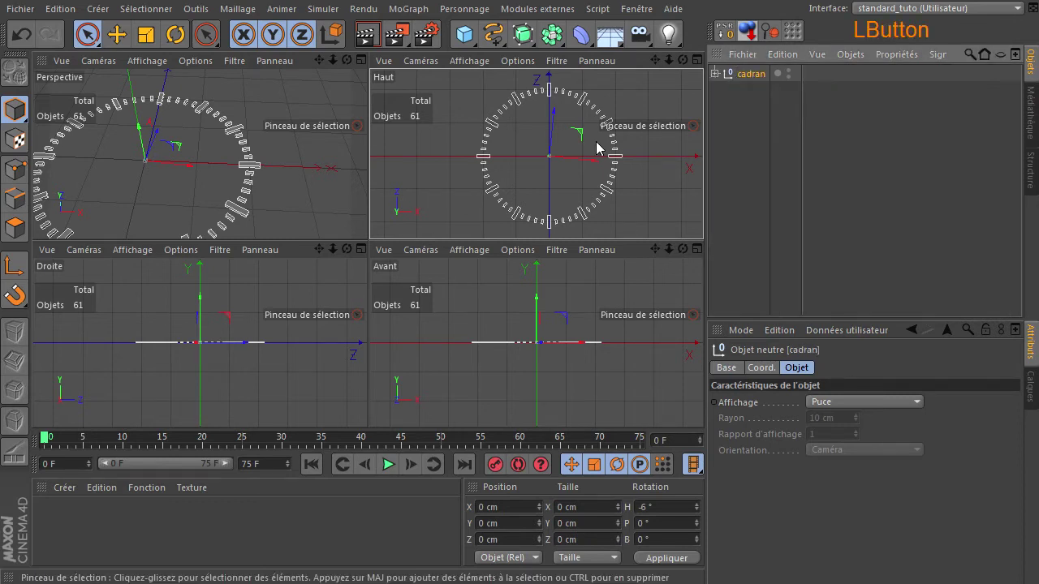
- Deselect the dial in the perspective view and add a new cube primitive to the scene
middle_click(282, 190)
drag(660, 62, 703, 401)
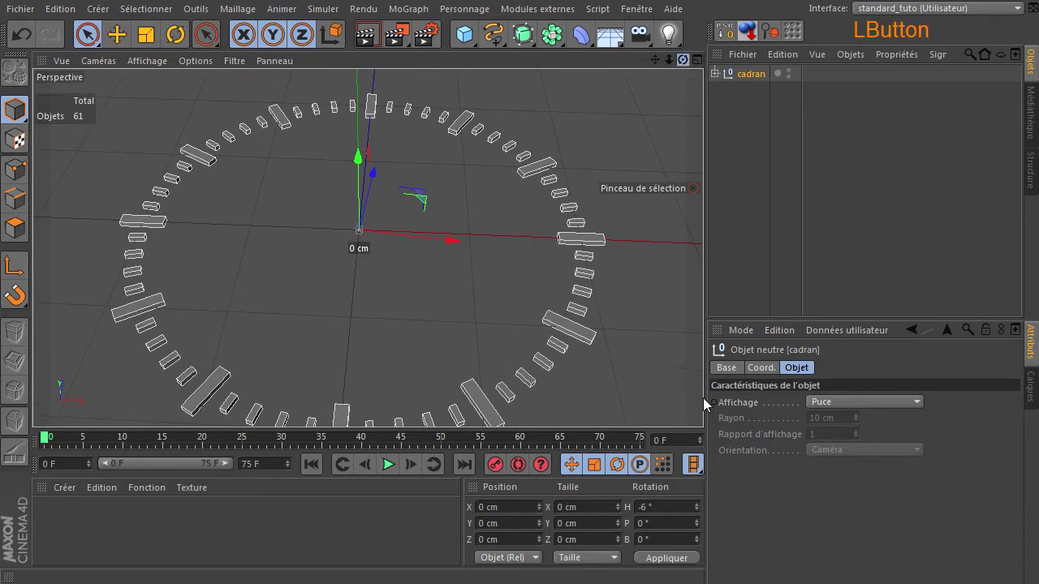
click(623, 152)
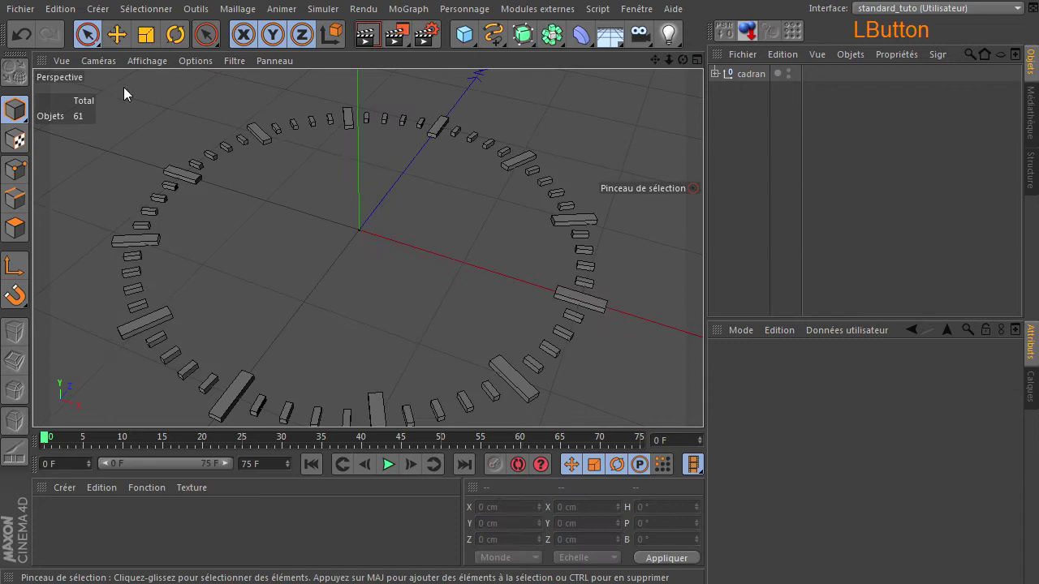
click(88, 35)
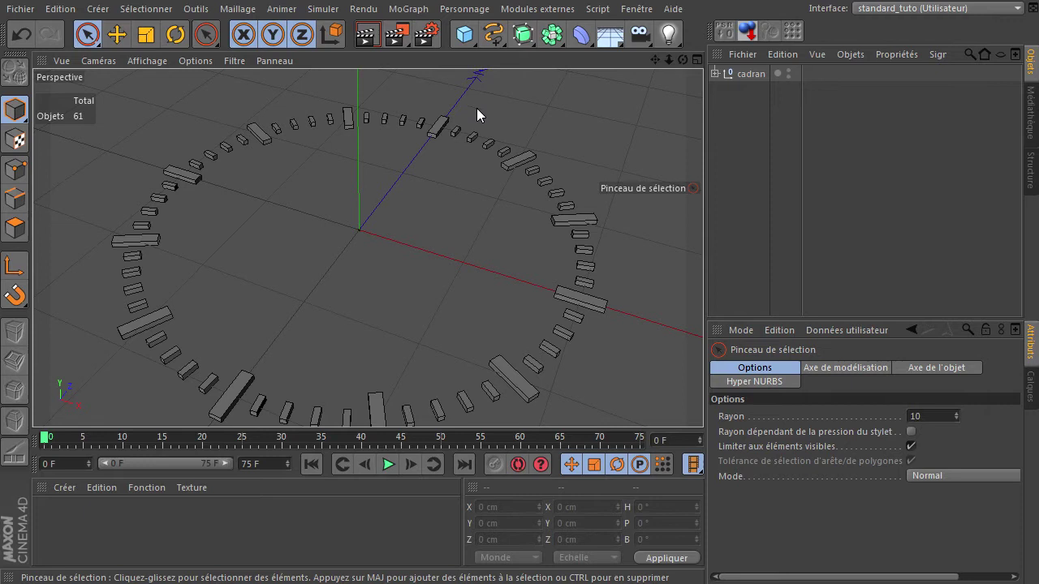
click(464, 34)
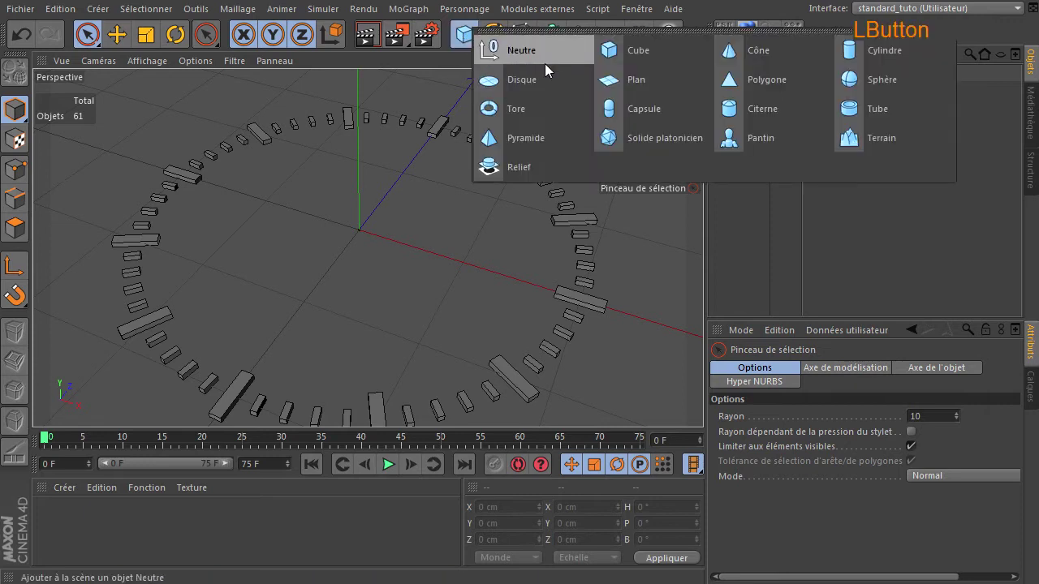
click(623, 51)
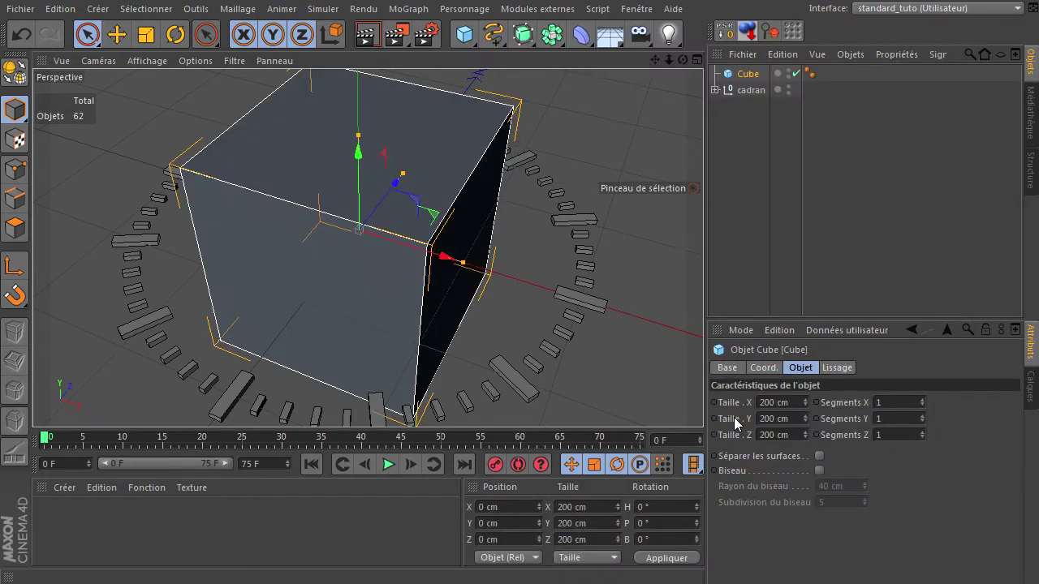
- Set the new cube's size to 5 cm in X, 5 cm in Y and 100 cm in Z
double_click(785, 402)
text(5)
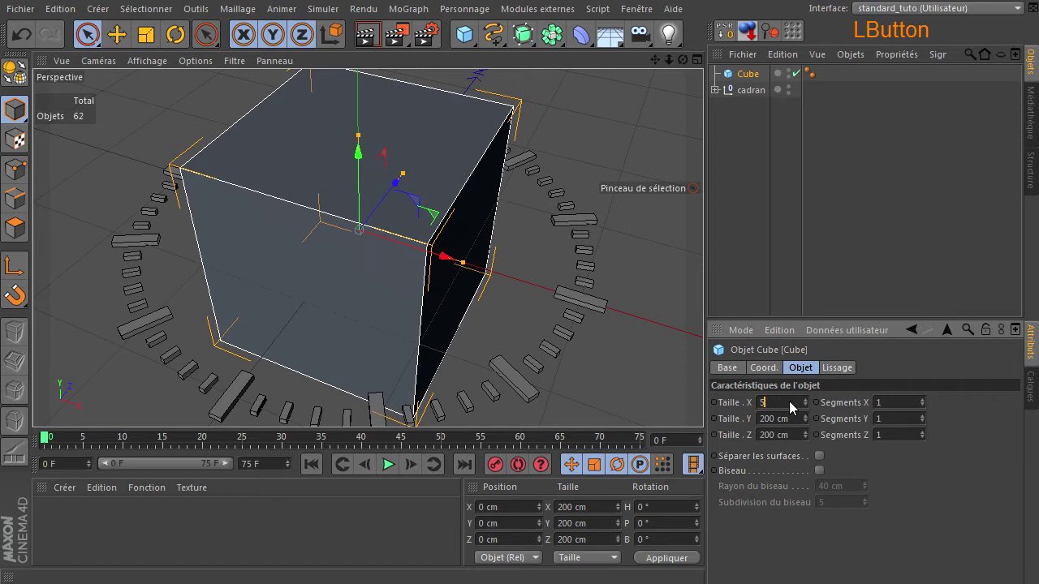
double_click(784, 419)
text(5)
double_click(777, 436)
text(100)
key(Return)
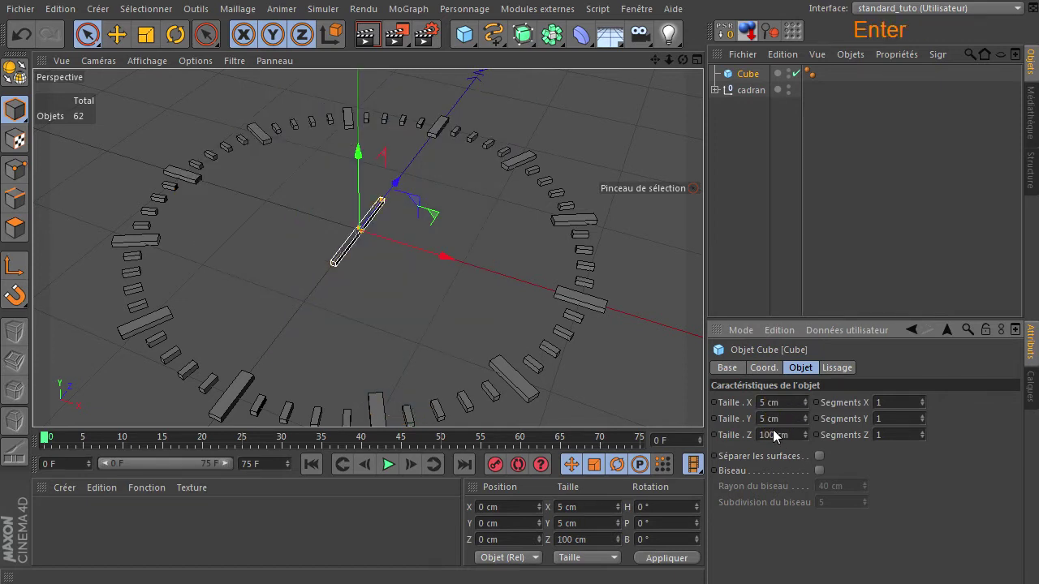
- Switch to the top view and convert the thin cube into an editable polygon object
middle_click(551, 249)
middle_click(608, 213)
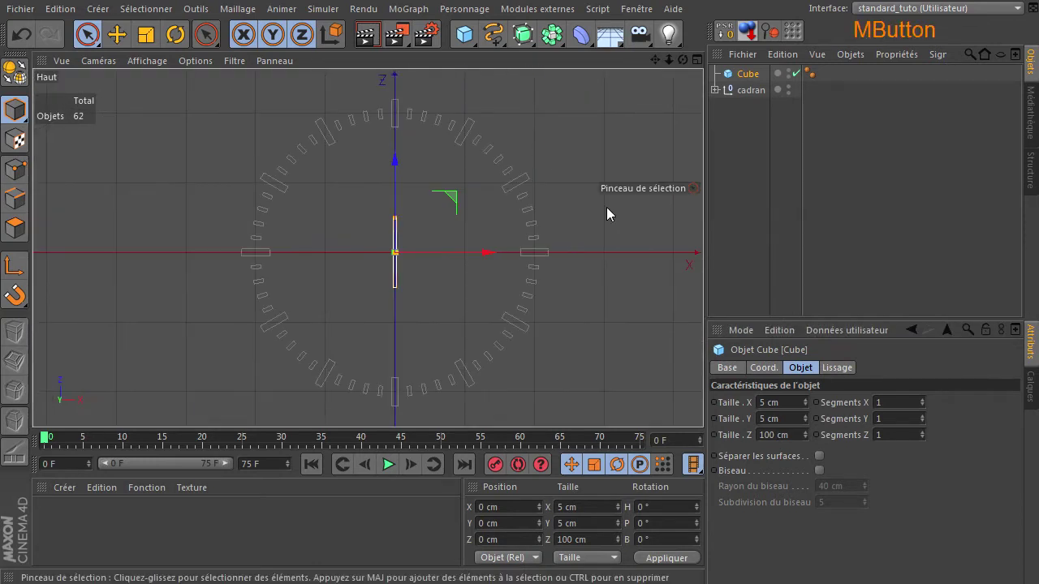
scroll(478, 270, up, 2)
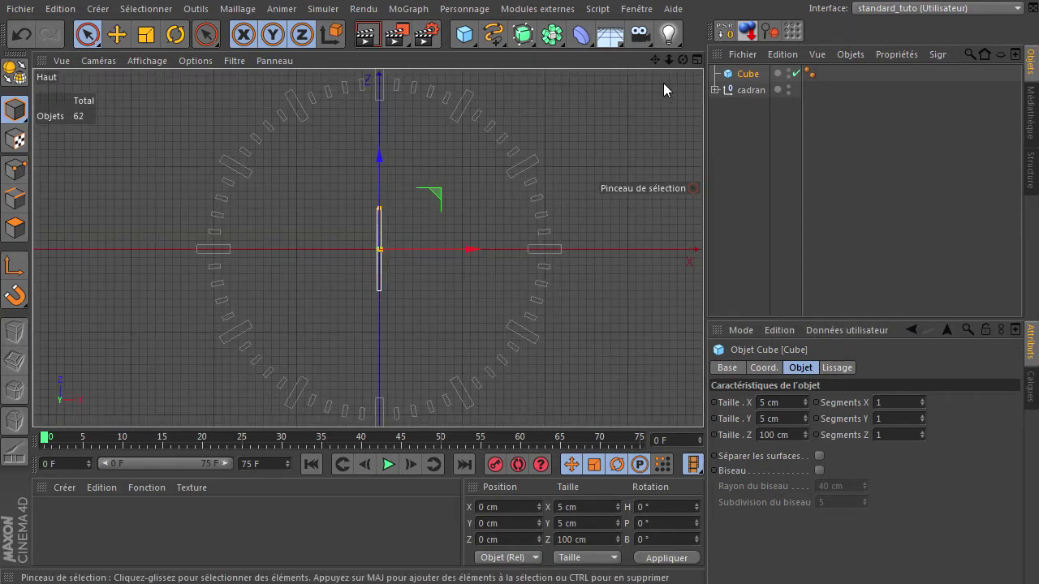
click(703, 398)
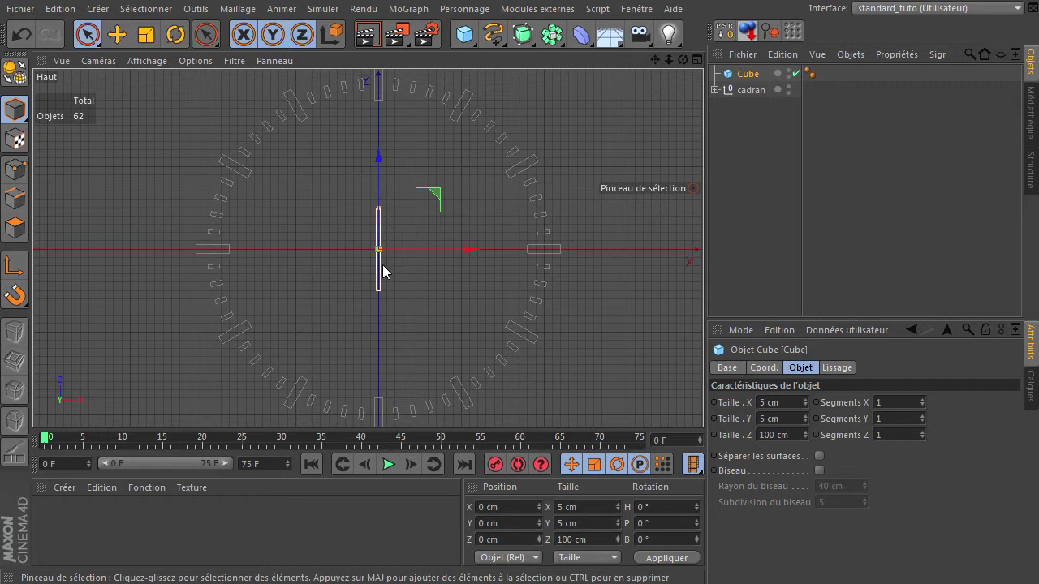
click(740, 78)
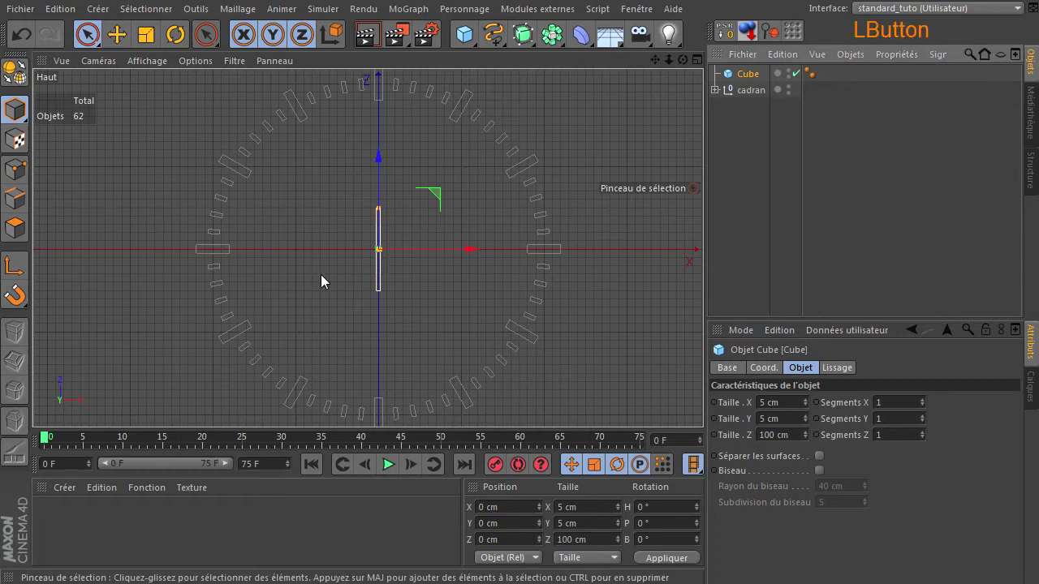
click(18, 76)
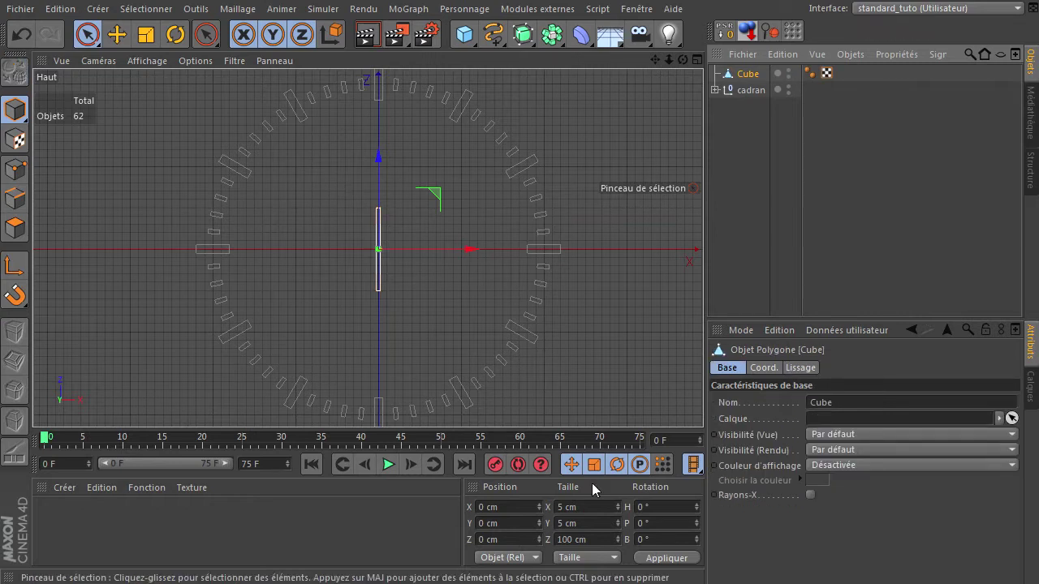
- Set the cube's Z position to 50 cm
click(504, 541)
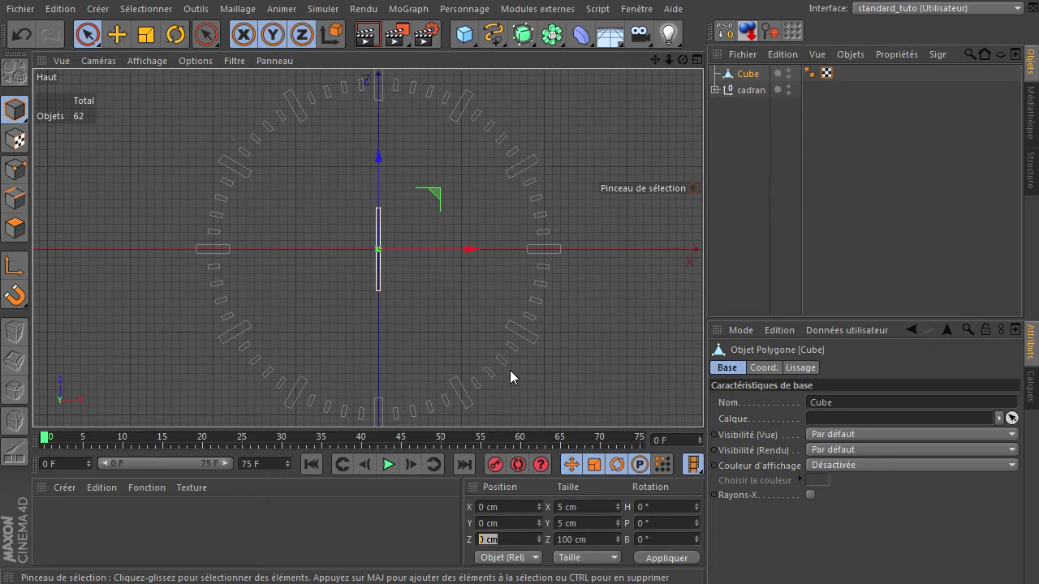
text(50)
click(644, 558)
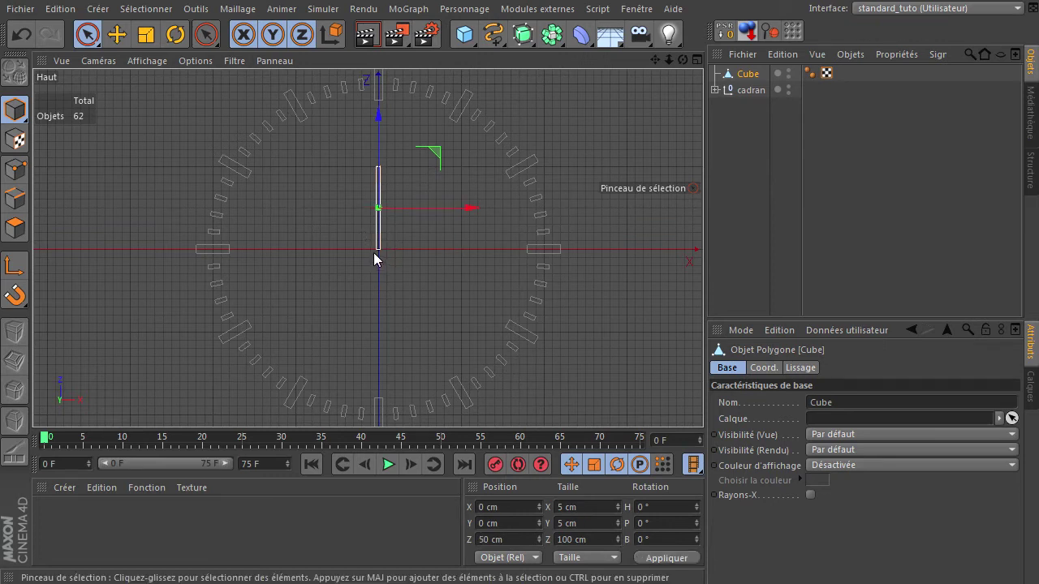
- Enable axis editing, set the cube's axis to 0 cm in Z at the dial centre, and turn axis editing off
click(16, 267)
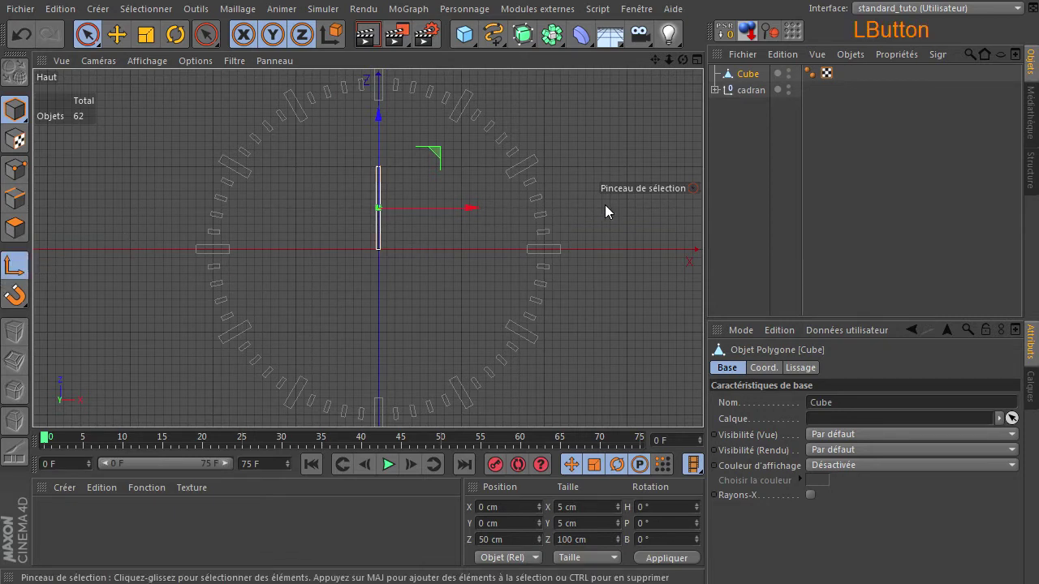
click(517, 539)
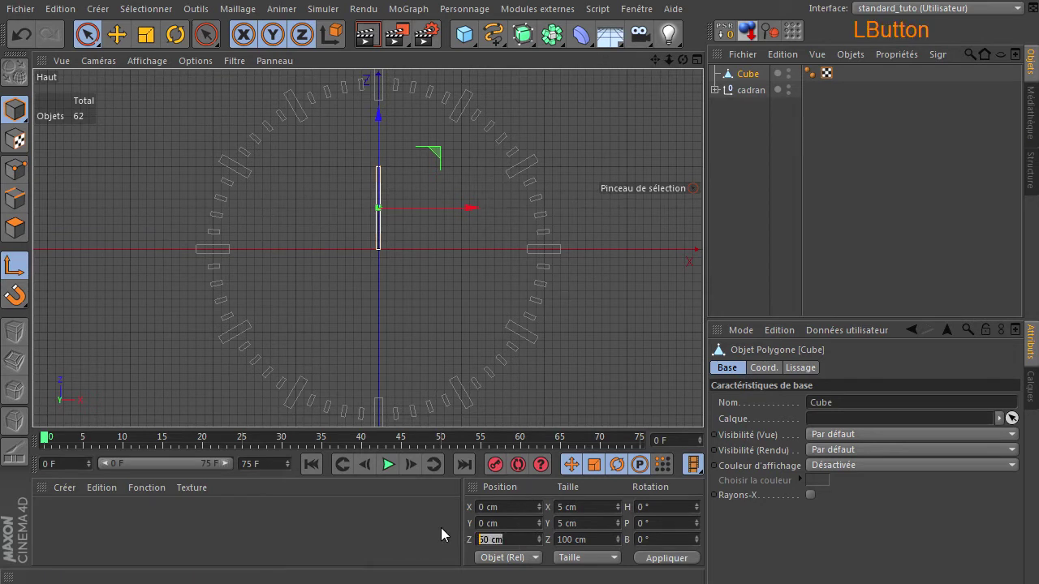
text(0)
click(667, 558)
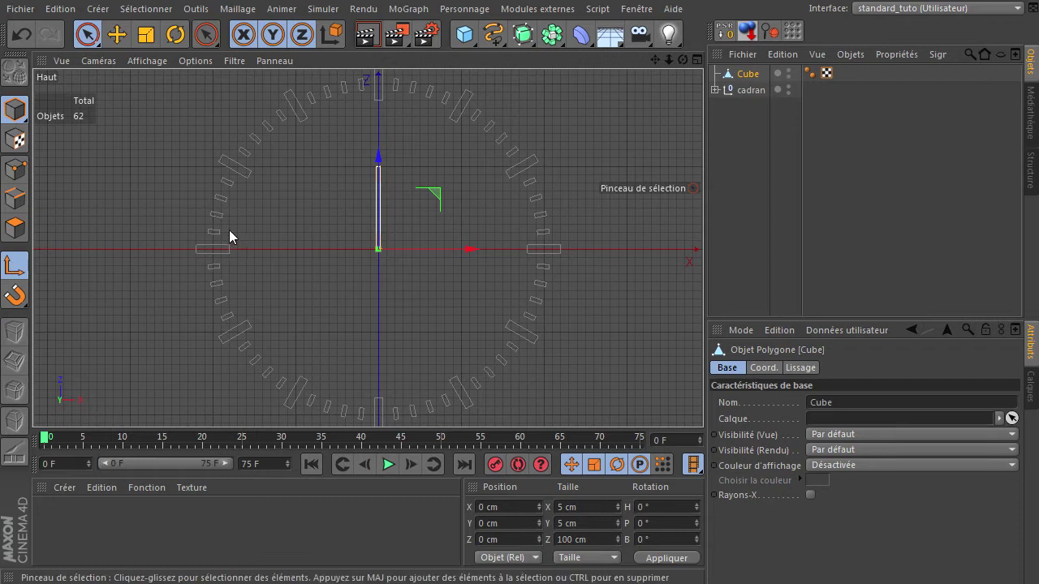
key(l)
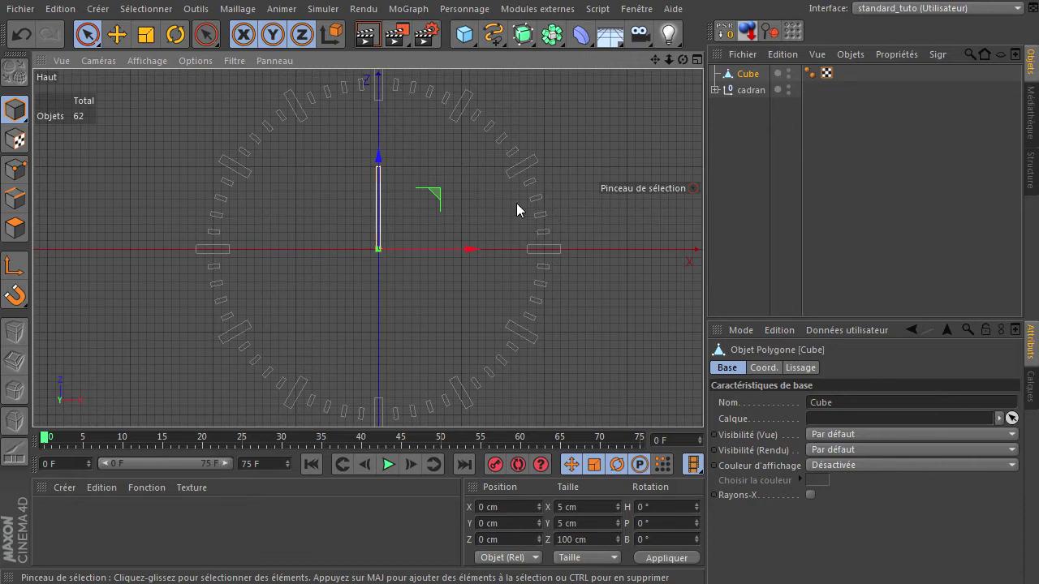
- Rename the cube as heure and duplicate it in the object hierarchy
double_click(750, 74)
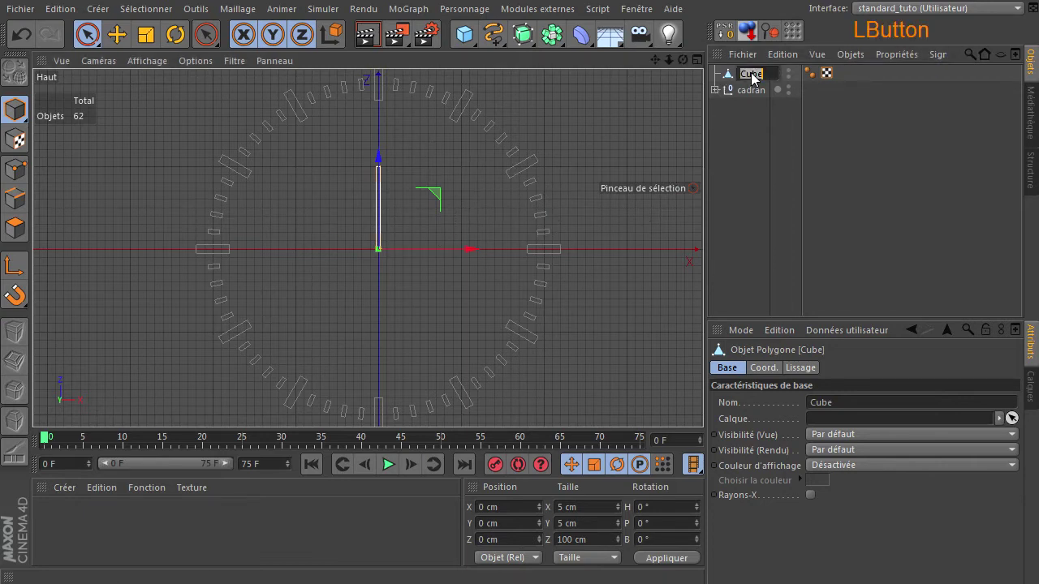
text(heure)
key(Return)
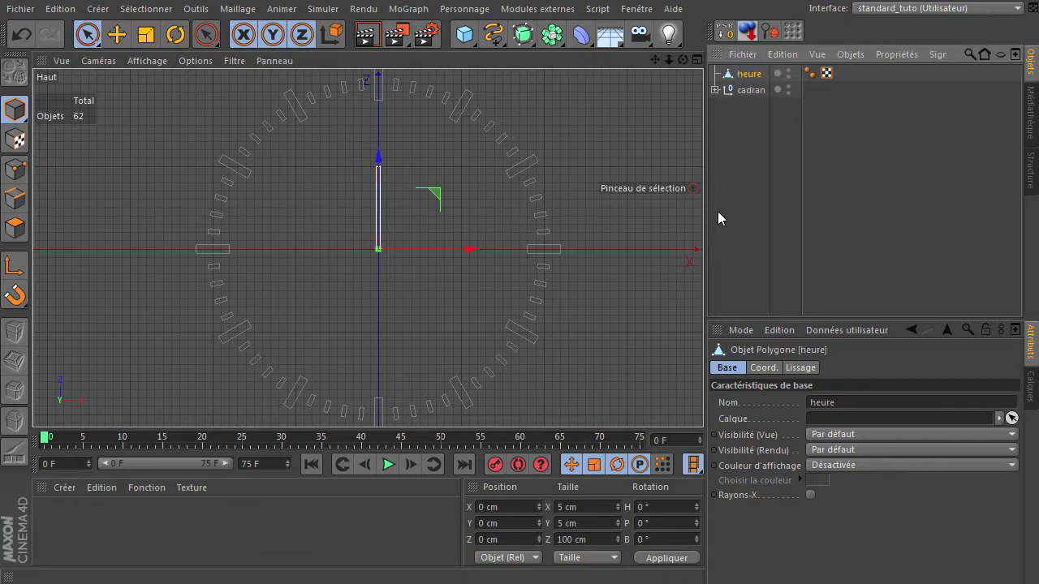
ctrl+click(741, 92)
ctrl+drag(741, 92, 744, 96)
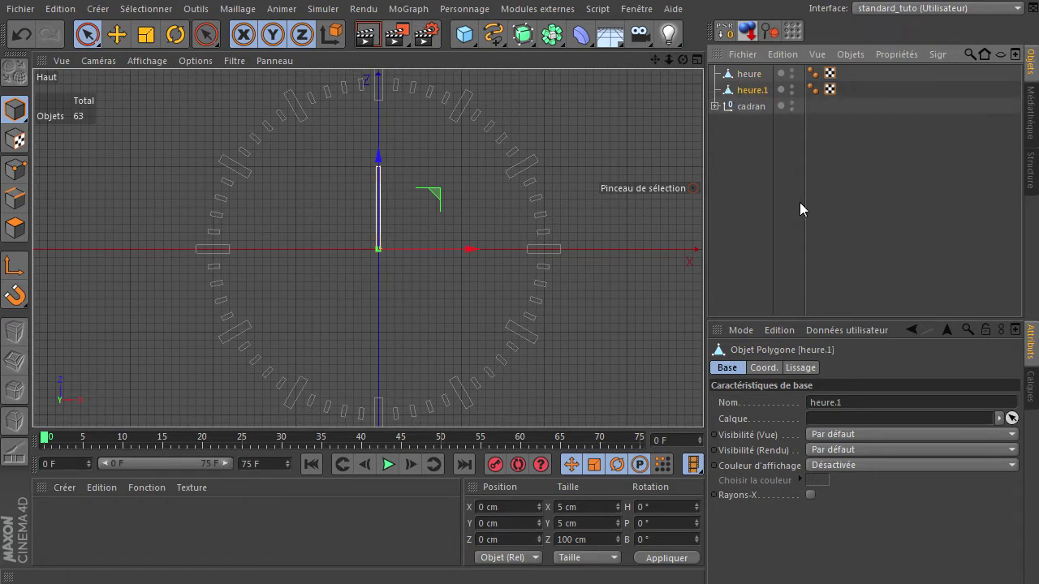
- Switch to point mode and set rectangle selection to include hidden elements
click(16, 170)
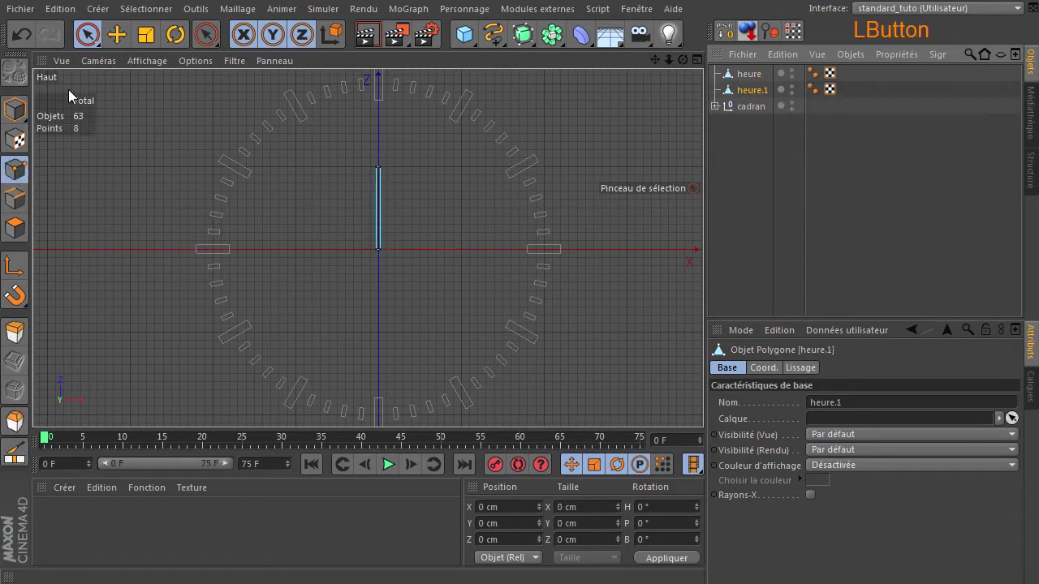
drag(88, 34, 182, 81)
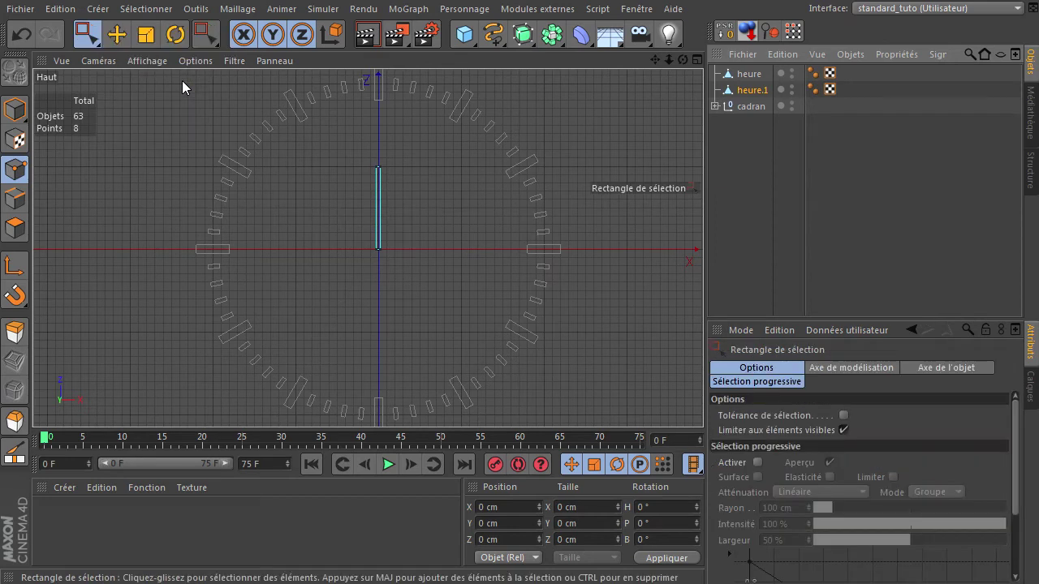
click(844, 431)
- Rename the copied hand heure.1 as minute
double_click(748, 90)
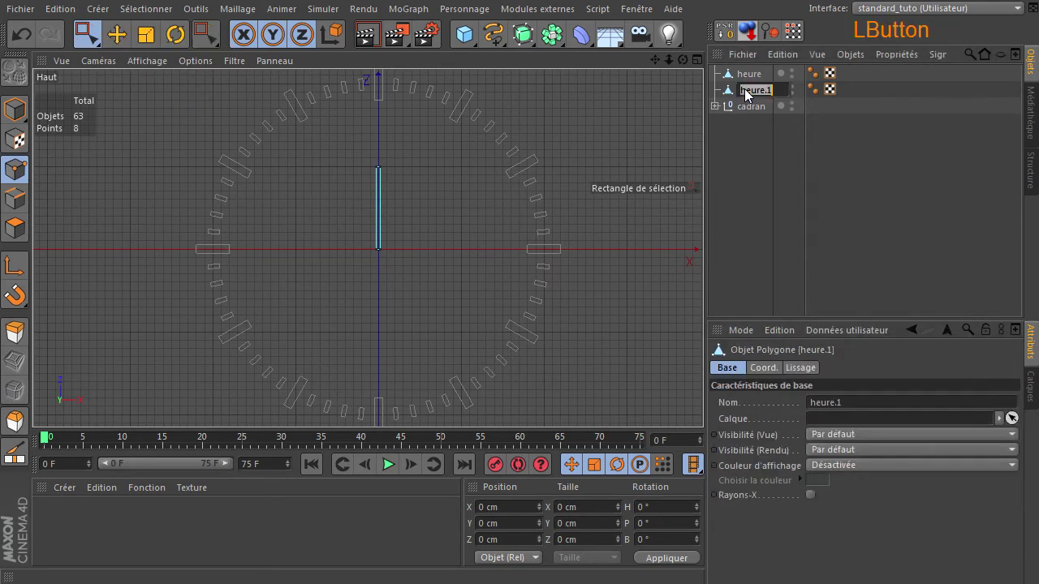
text(minute)
click(760, 96)
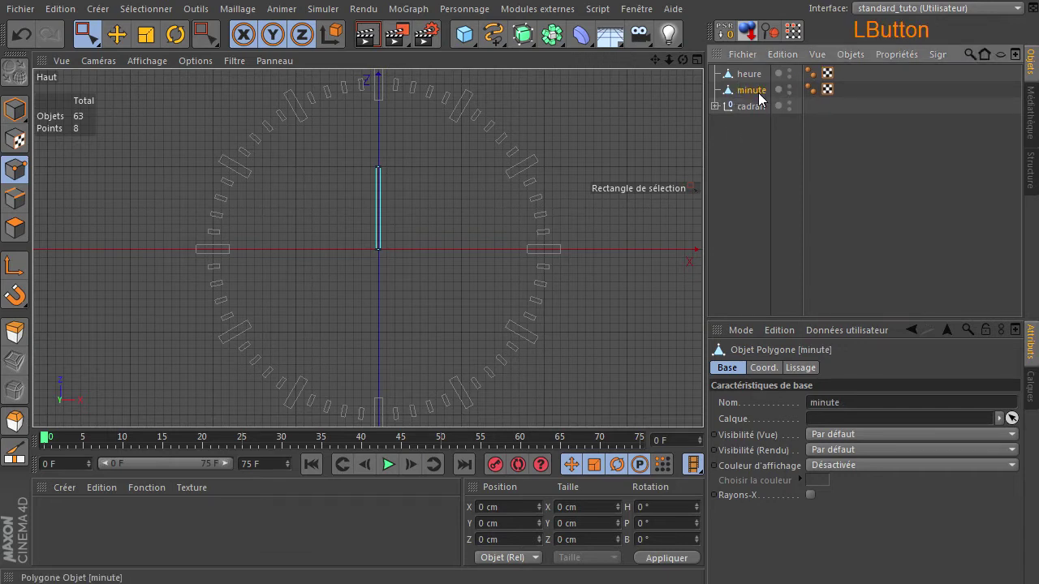
- Lengthen the minute hand by moving its four outer-end points along Z to about 147 cm, and deselect them
scroll(317, 145, up, 4)
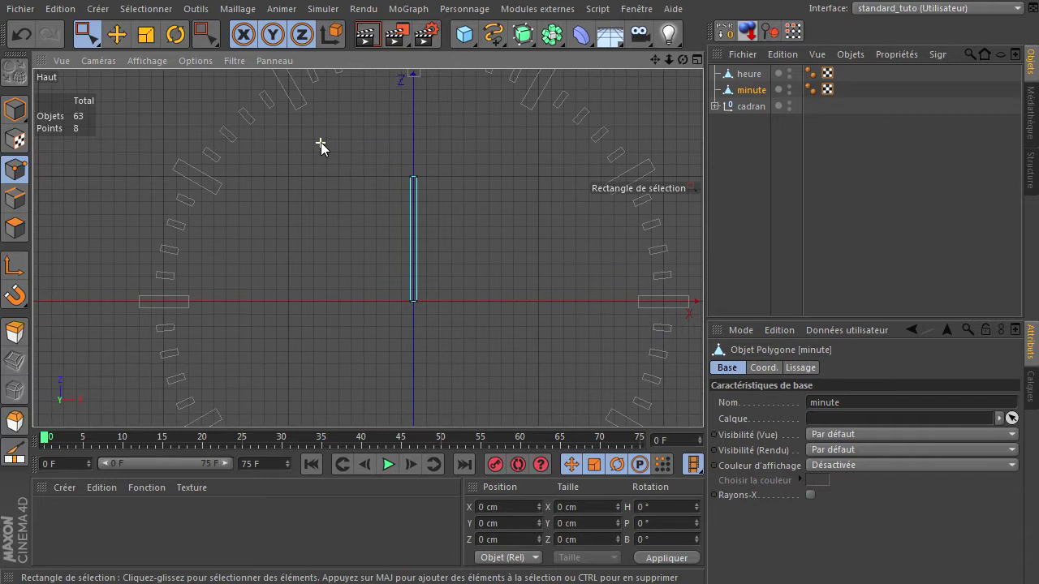
drag(656, 60, 655, 99)
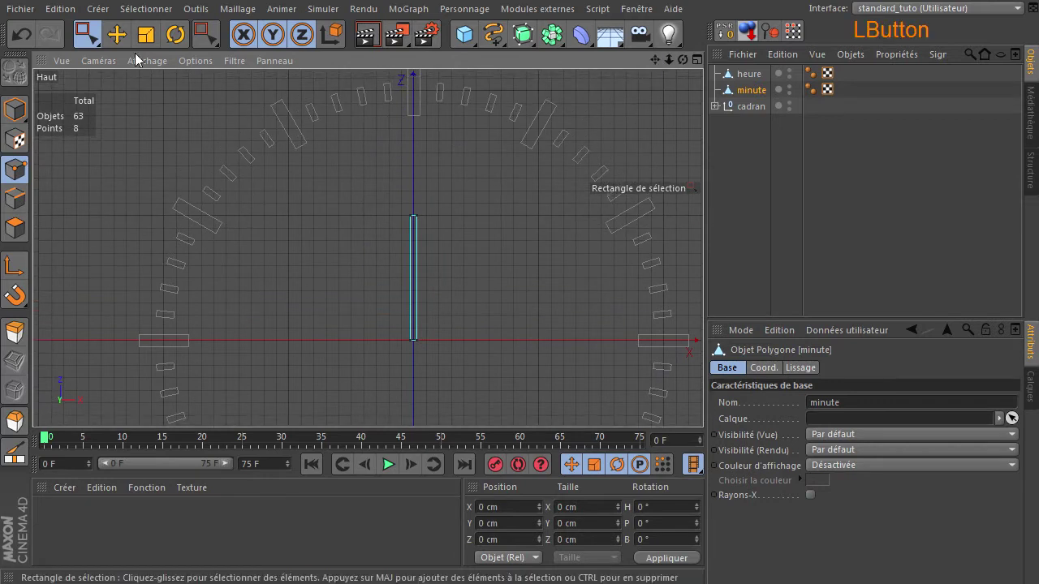
click(82, 36)
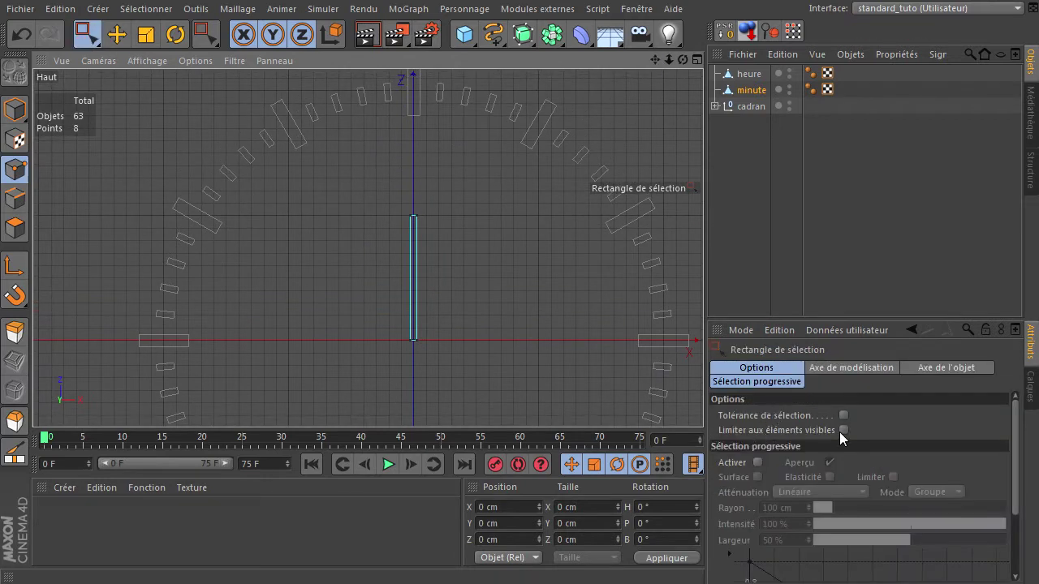
drag(383, 184, 480, 233)
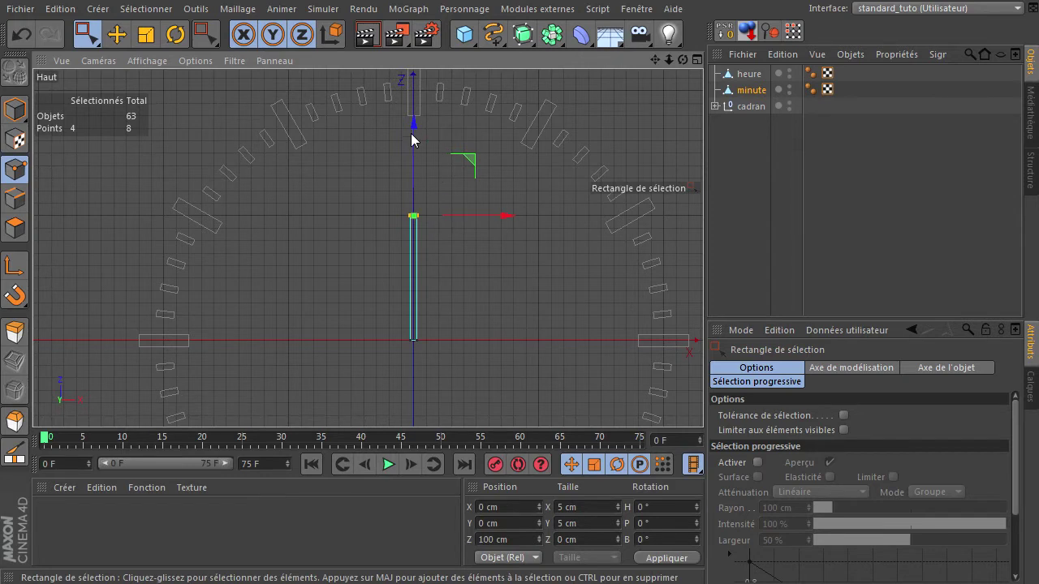
drag(415, 140, 437, 75)
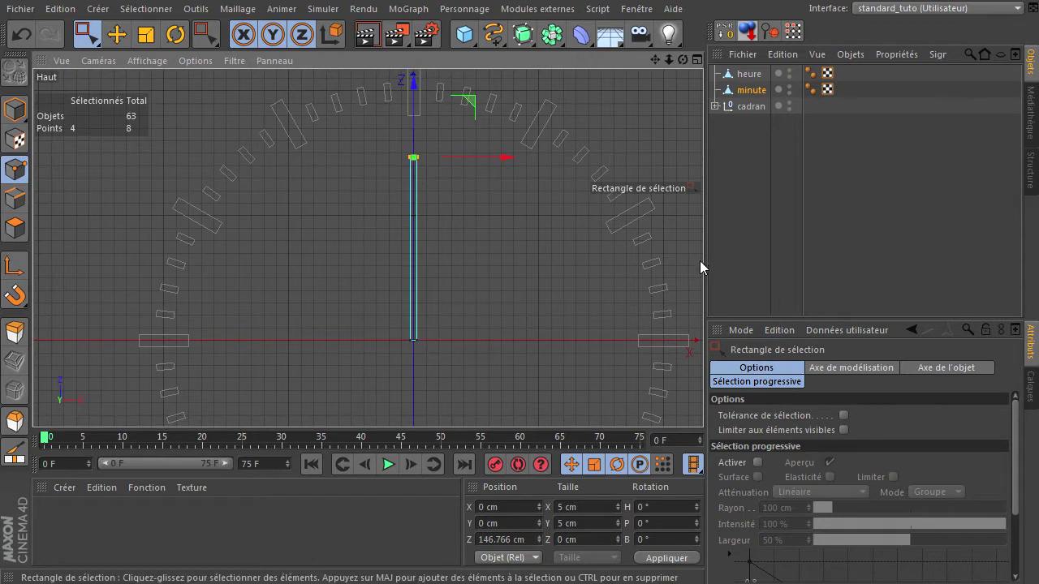
click(530, 246)
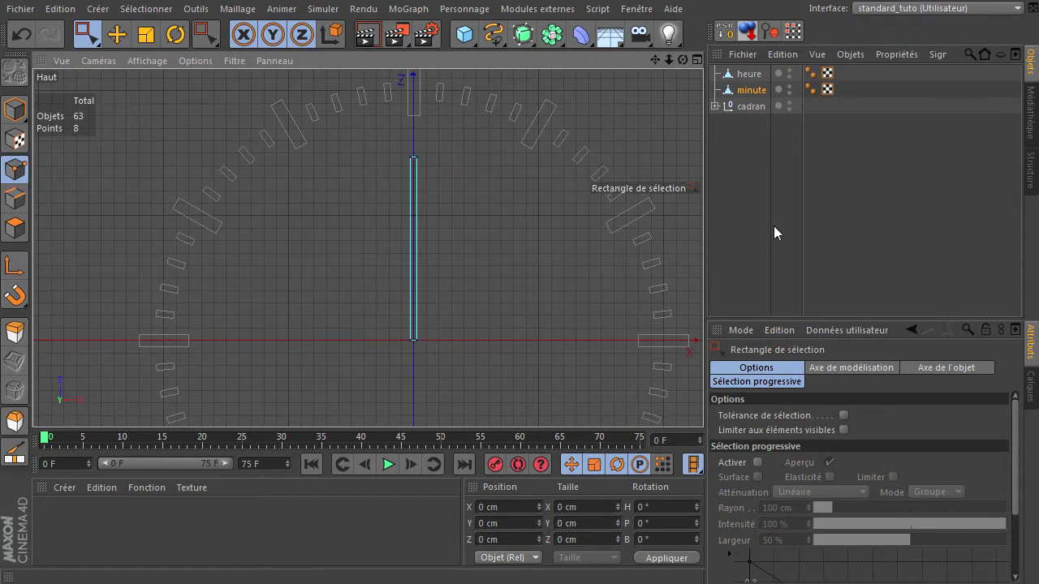
- Duplicate the minute hand and rename the copy as seconde
ctrl+drag(756, 97, 759, 109)
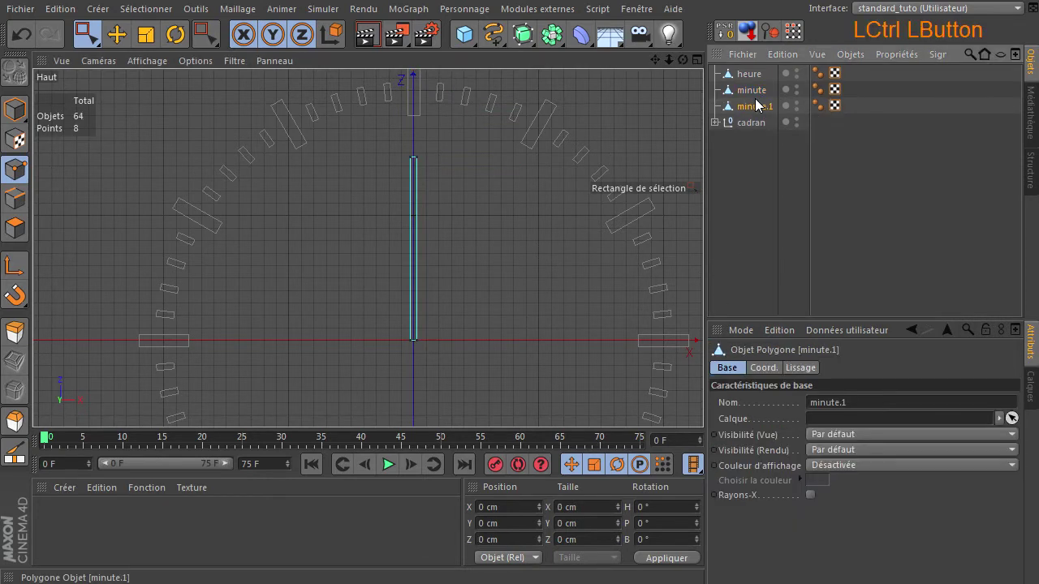
double_click(761, 107)
text(s)
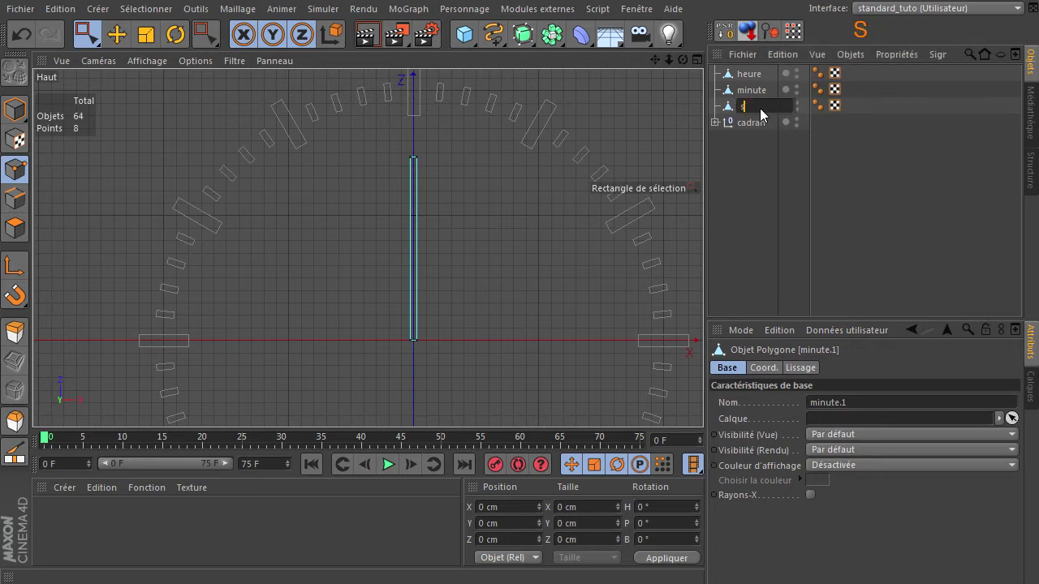
text(econde)
key(Return)
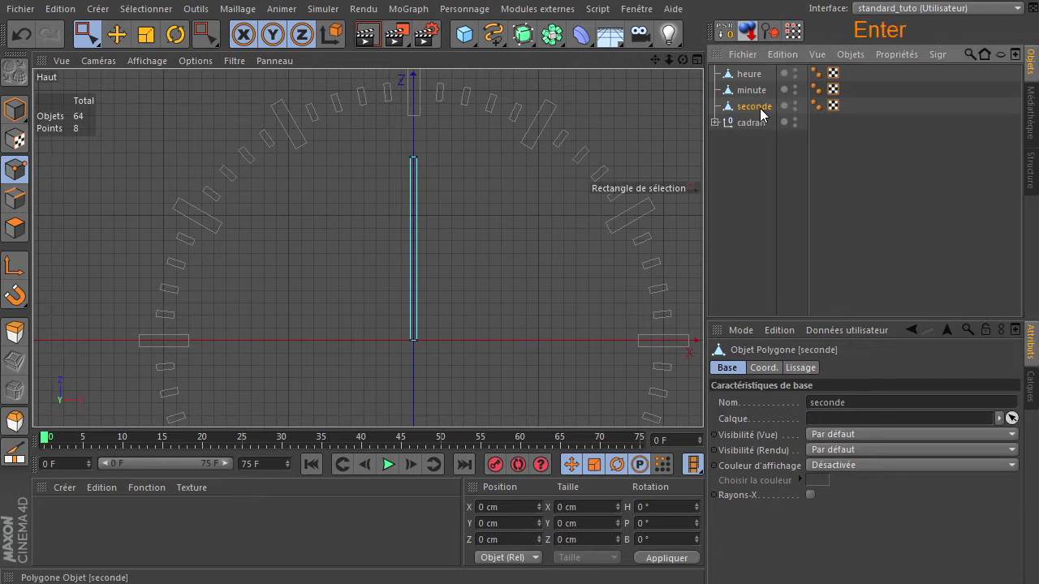
- Lengthen the seconde hand to about 169 cm by moving its outer-end points along Z, and deselect them
click(760, 108)
drag(363, 147, 484, 175)
drag(414, 111, 418, 81)
drag(467, 192, 490, 201)
- Return to the brush selection tool and model mode, and deselect the seconde hand
drag(87, 33, 122, 46)
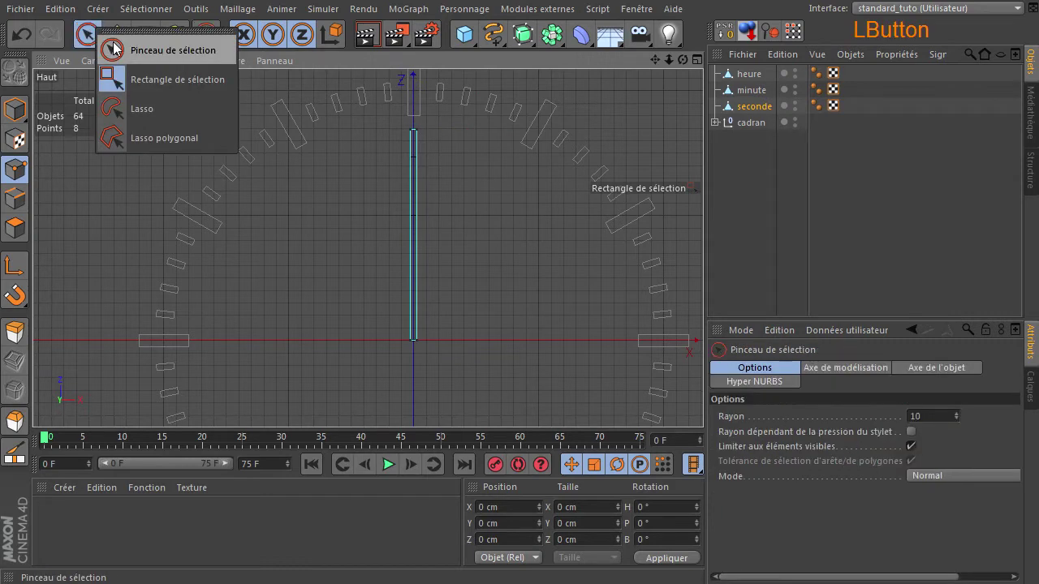
click(15, 110)
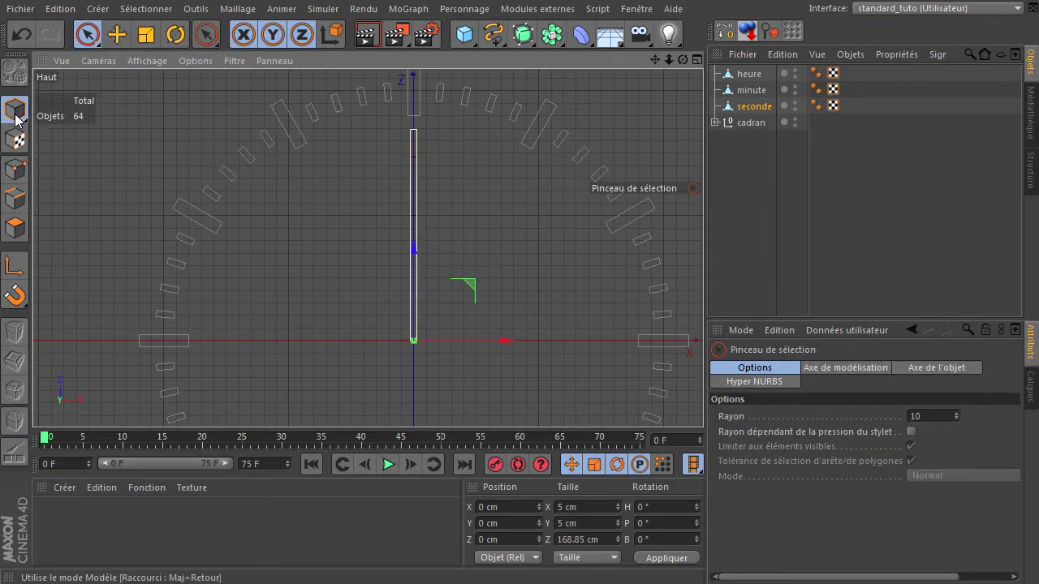
click(16, 116)
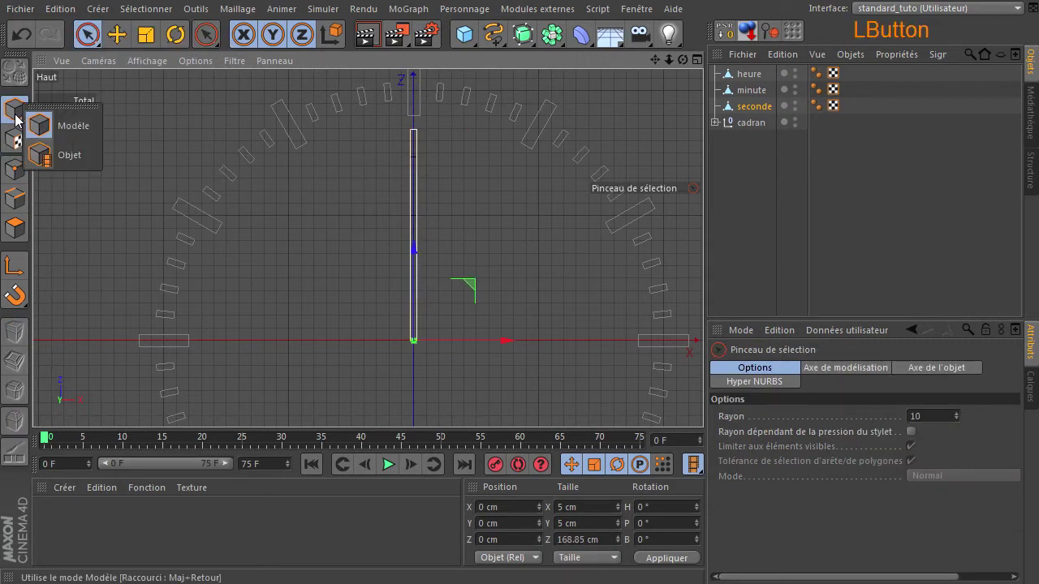
click(757, 173)
- Examine the heure, minute and seconde hands one by one, deselect them, and view the whole dial from above
click(748, 74)
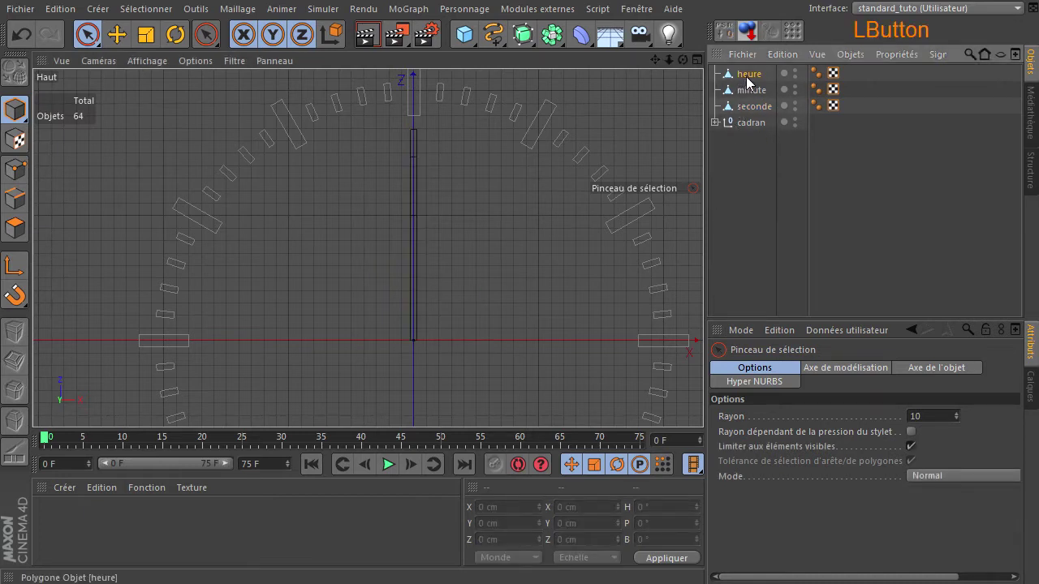
click(750, 90)
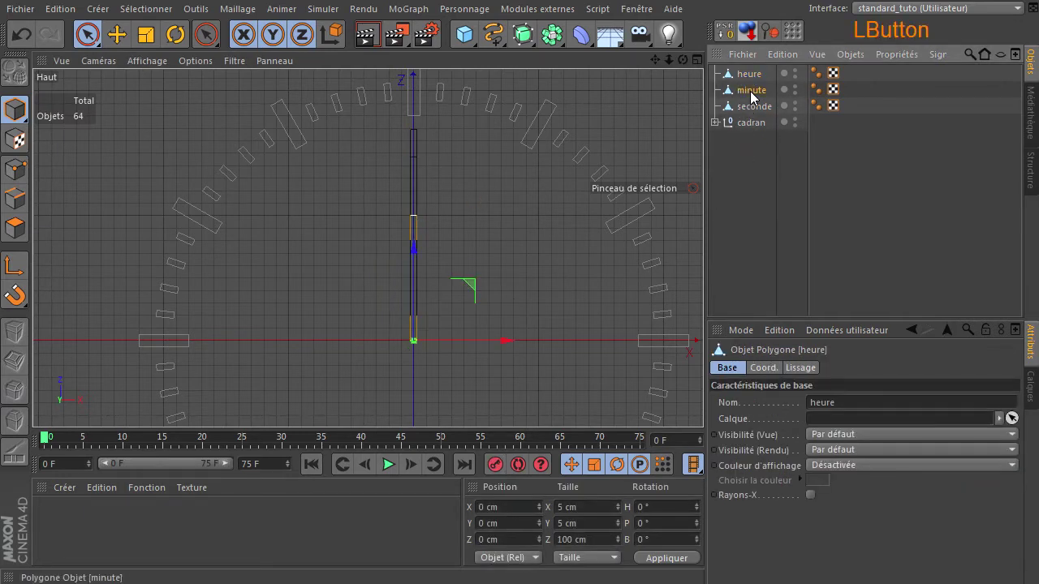
click(755, 107)
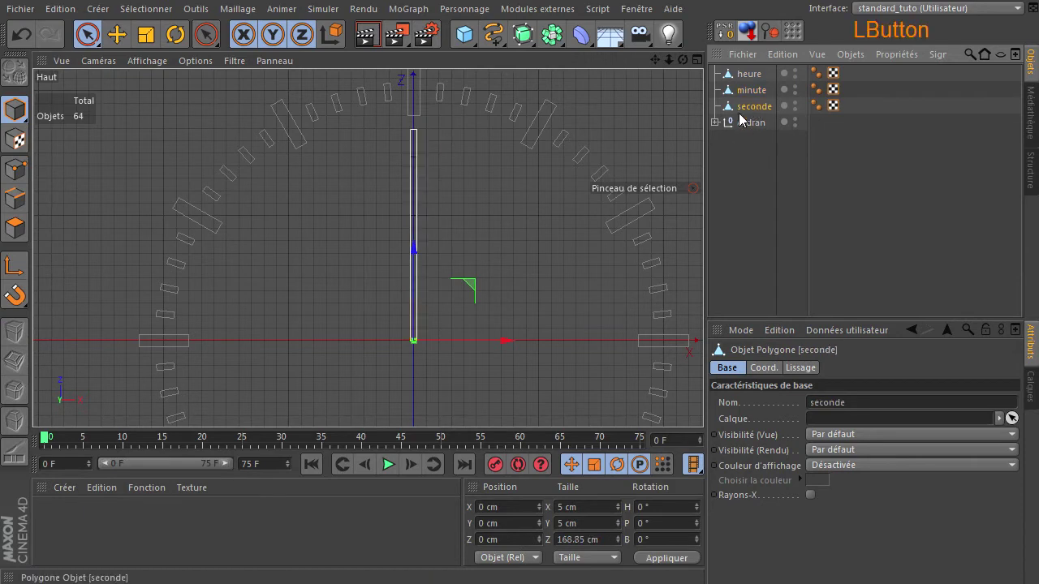
click(749, 232)
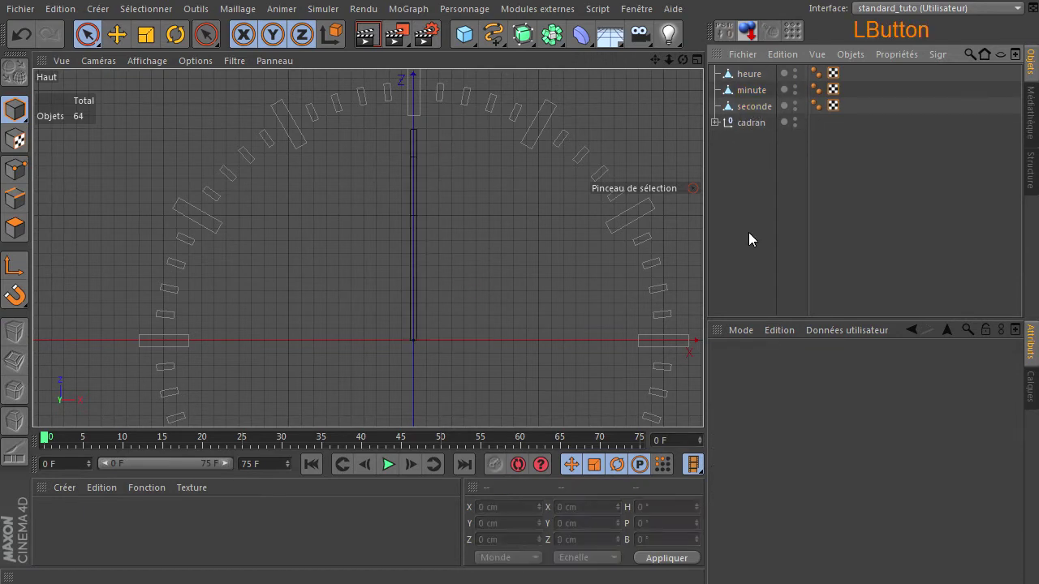
scroll(480, 262, down, 3)
scroll(479, 263, down, 1)
drag(654, 62, 703, 399)
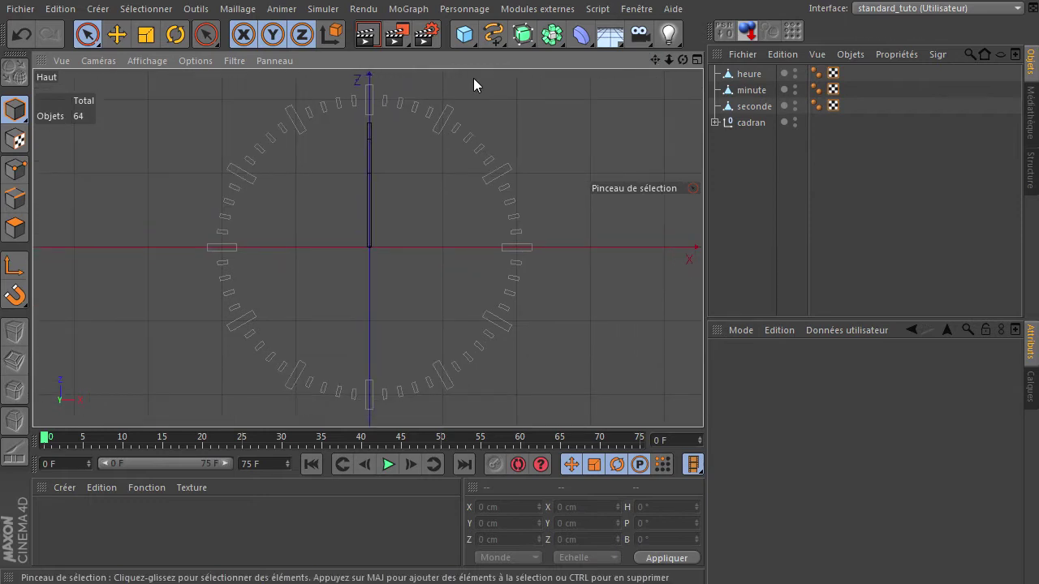
- Create a null object named setup and nest heure, minute, seconde and cadran under it
drag(465, 34, 510, 48)
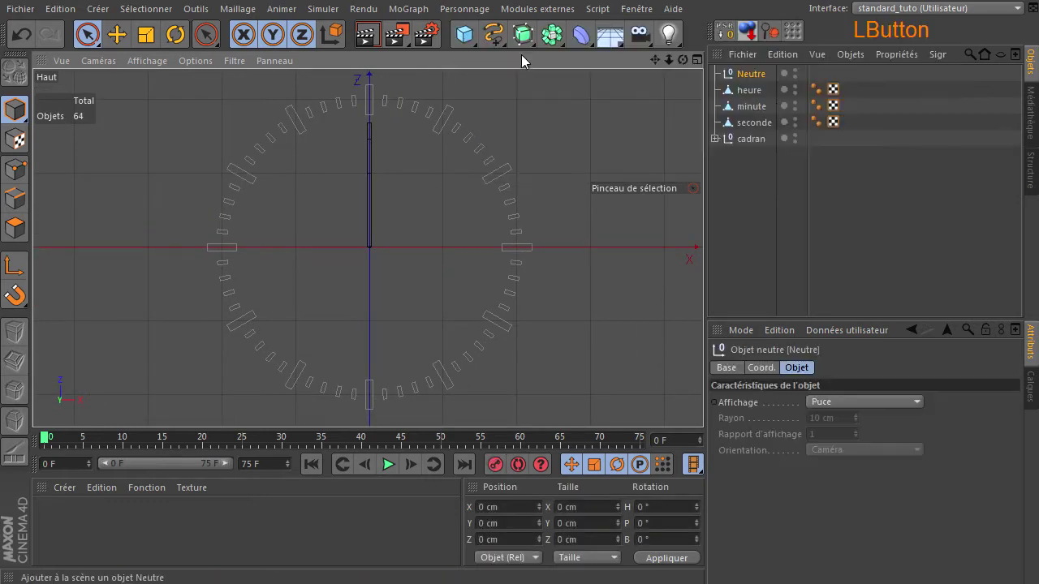
double_click(750, 75)
text(set)
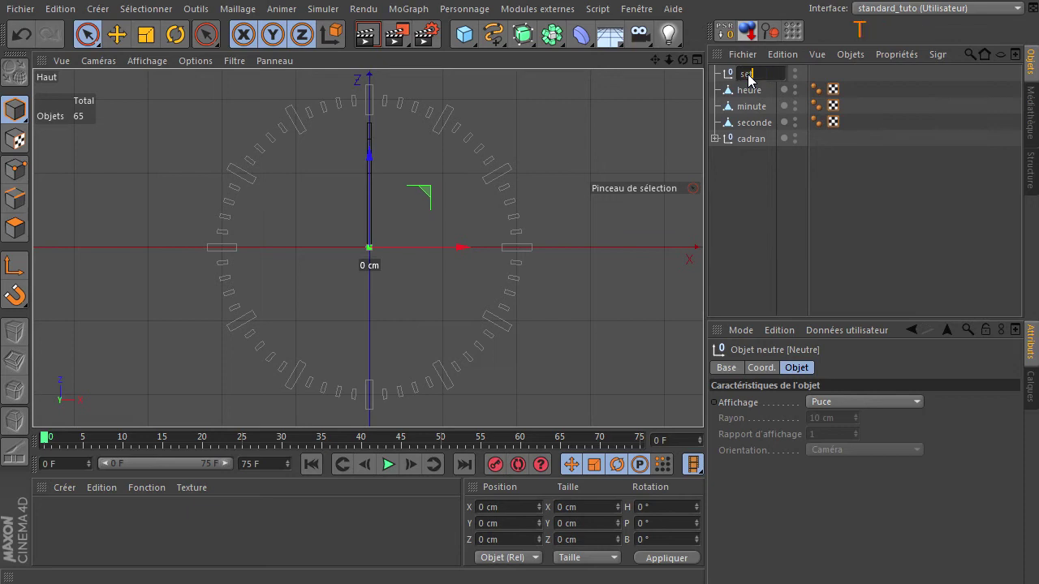
text(up)
key(Return)
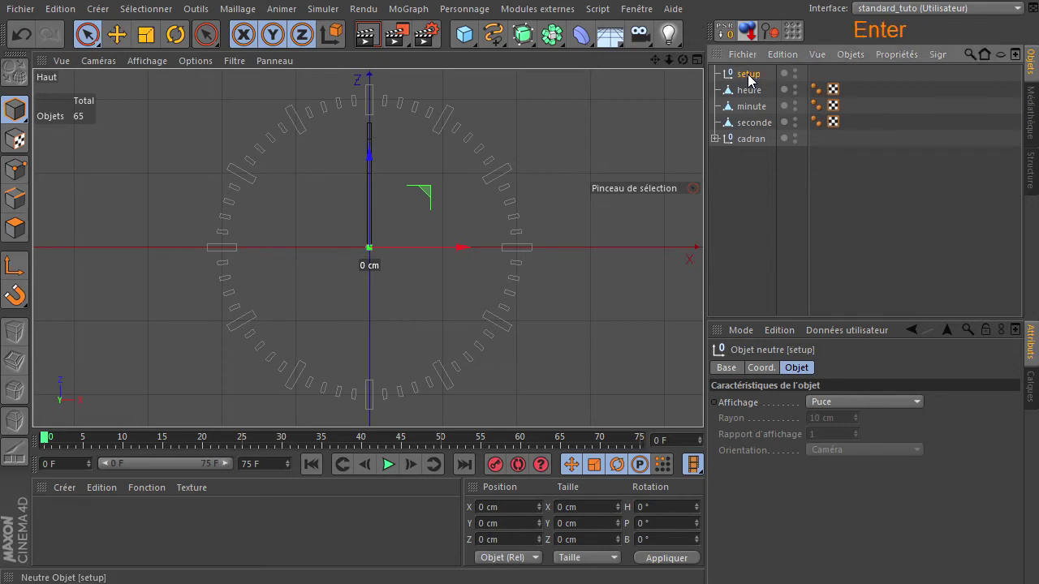
drag(746, 191, 756, 79)
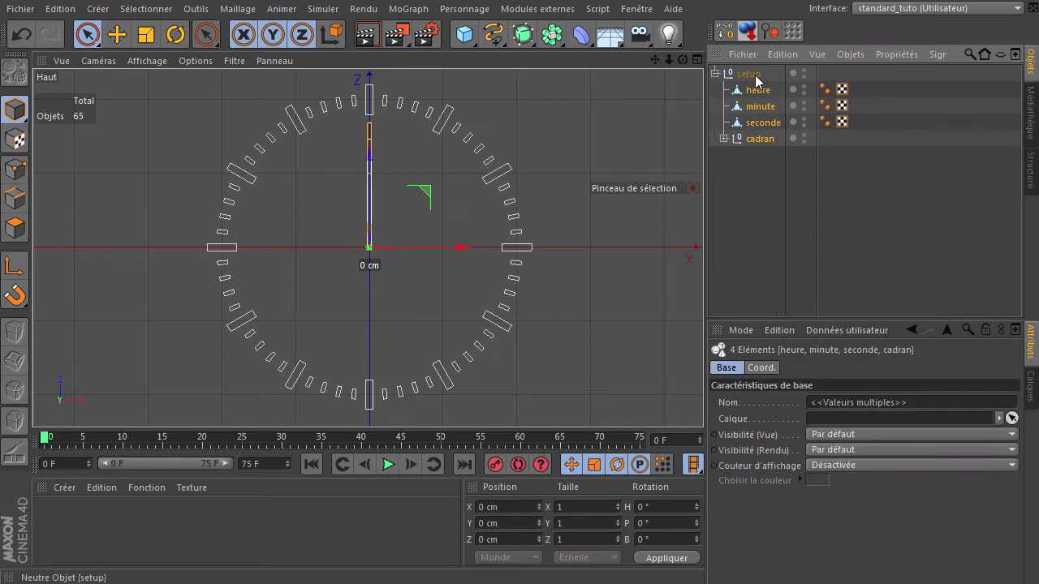
click(756, 77)
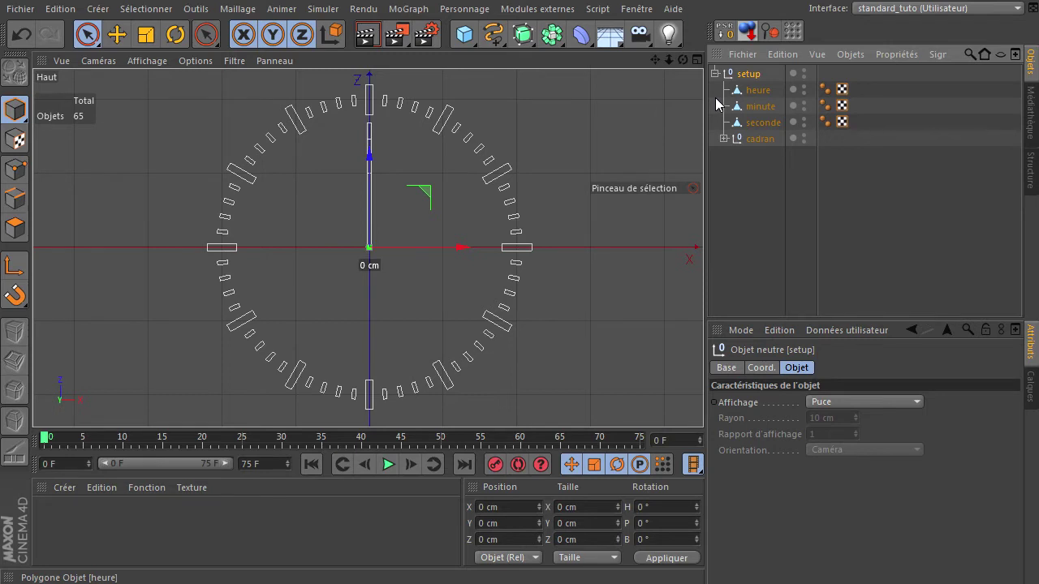
- Add an XPresso tag to the setup null and display the X-Pool operator library in its editor
right_click(737, 78)
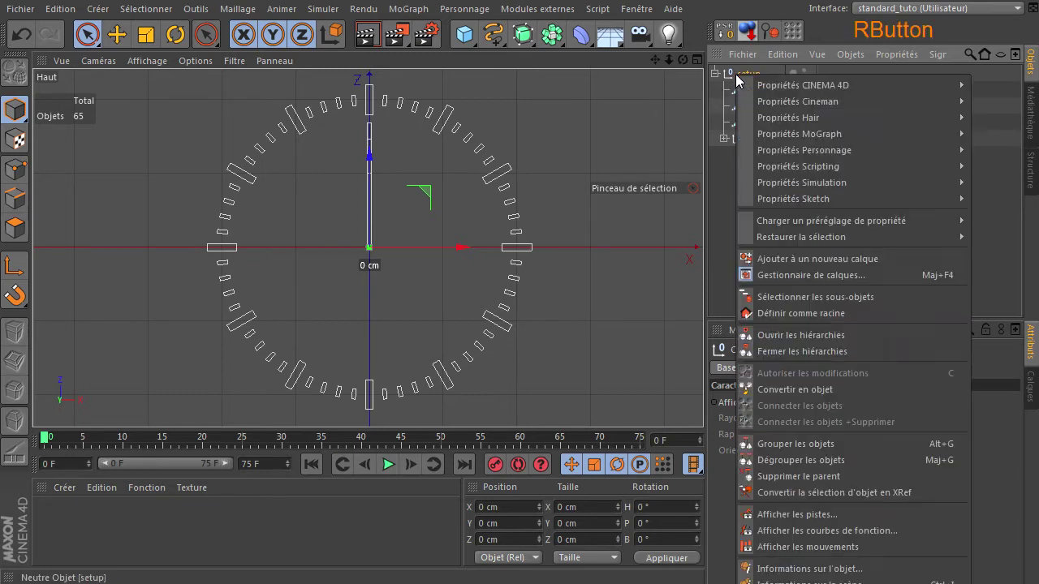
mouse_move(759, 88)
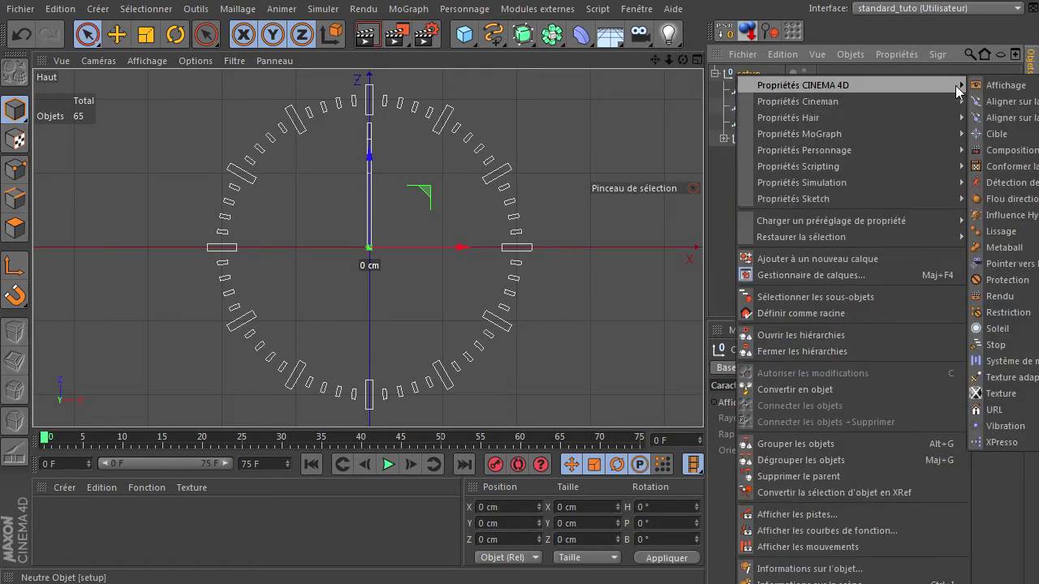
click(1017, 444)
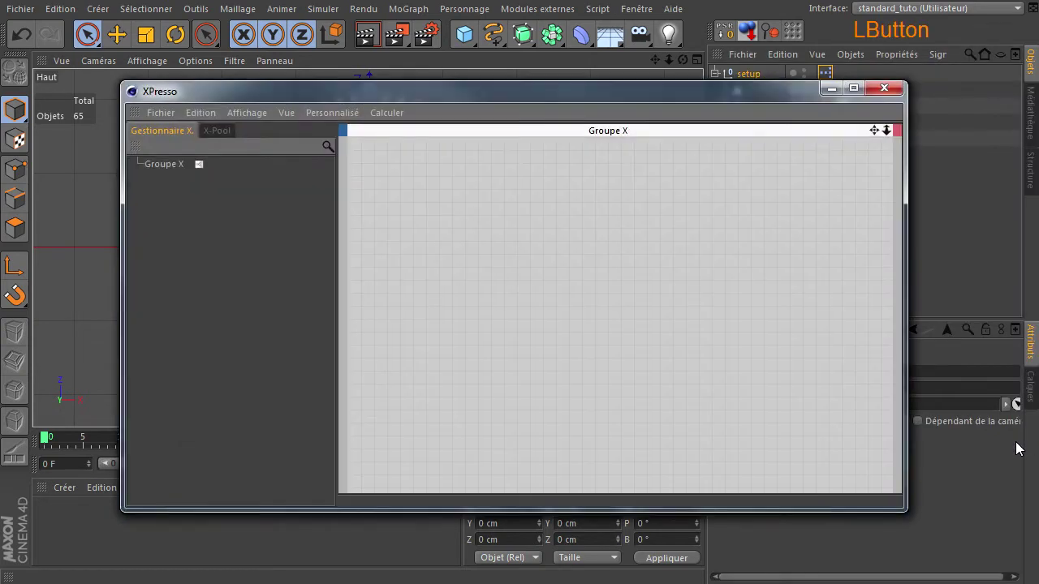
drag(504, 89, 405, 153)
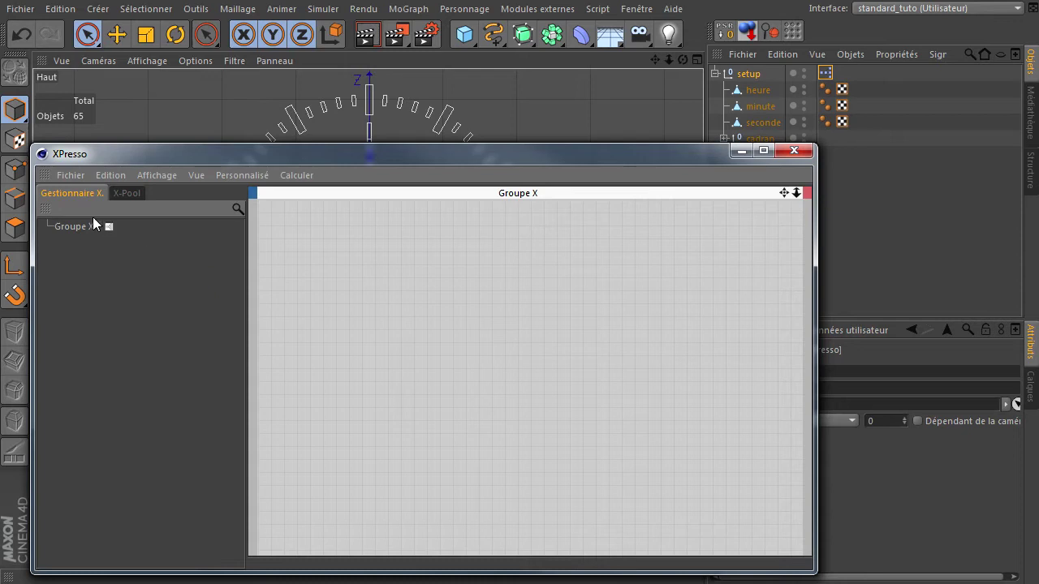
click(128, 195)
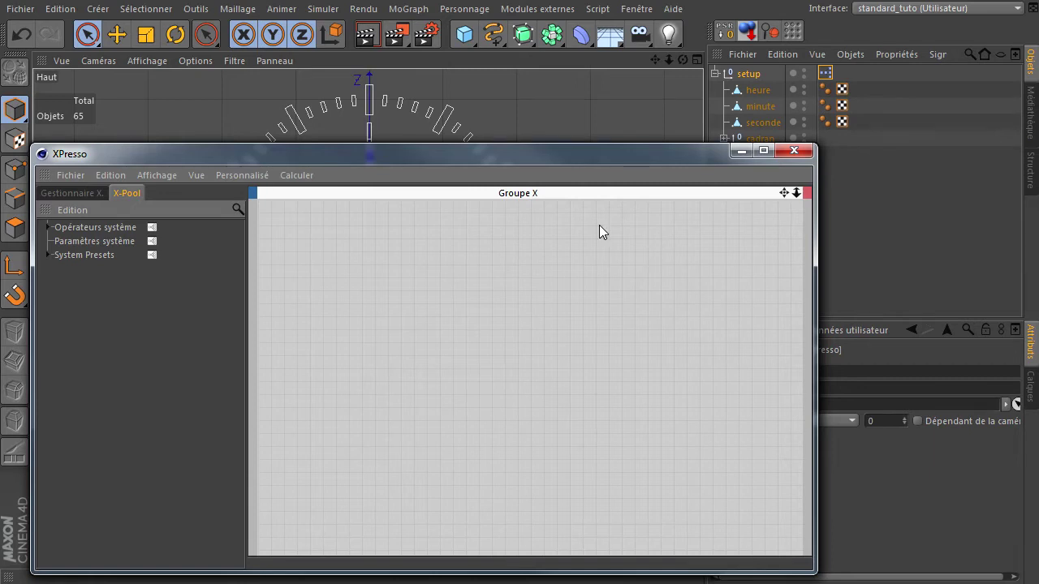
drag(543, 159, 584, 189)
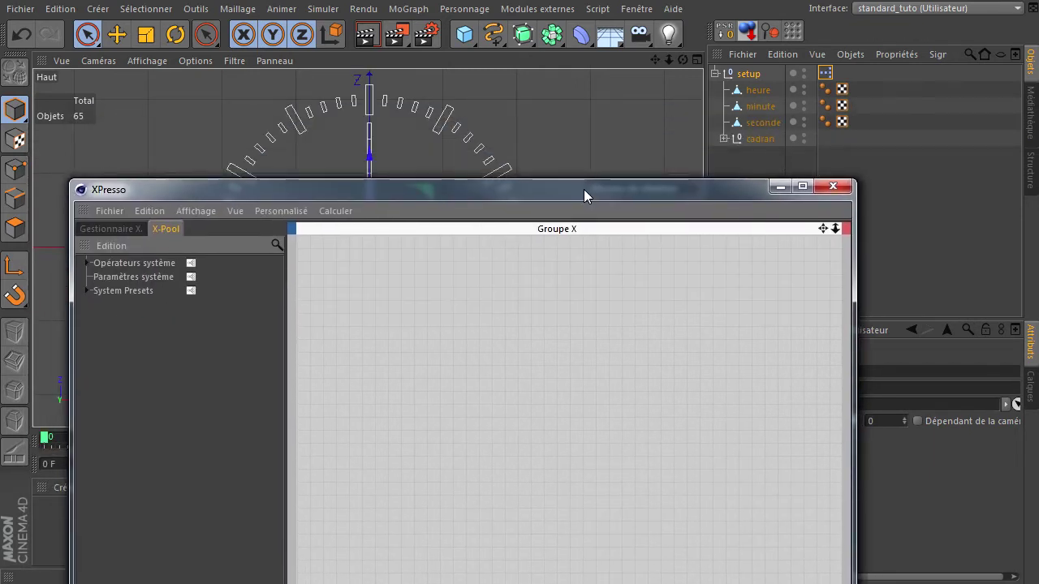
- Add the seconde, minute and heure objects as separate nodes in the XPresso graph
click(753, 126)
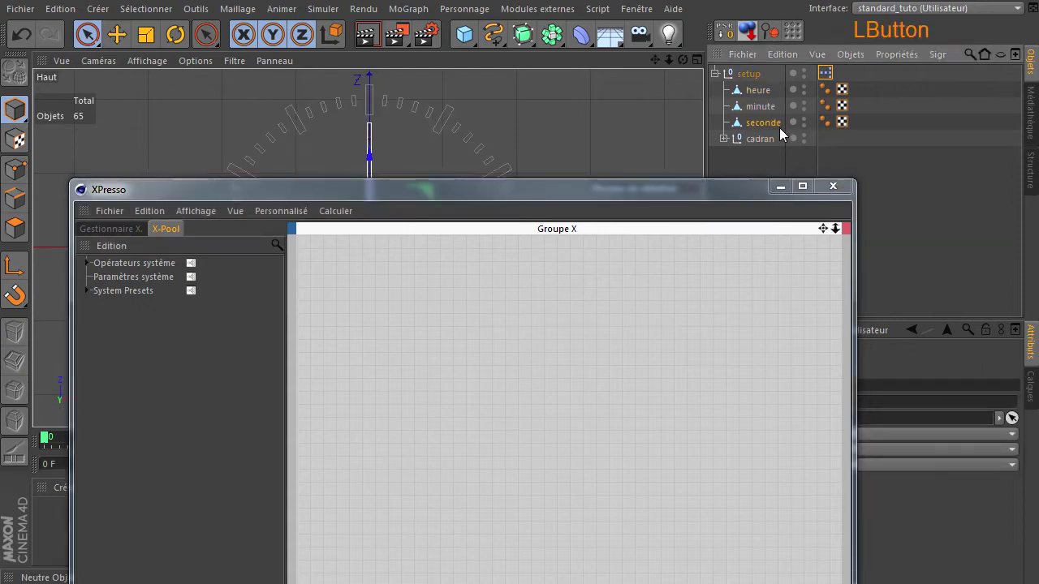
drag(560, 267, 560, 267)
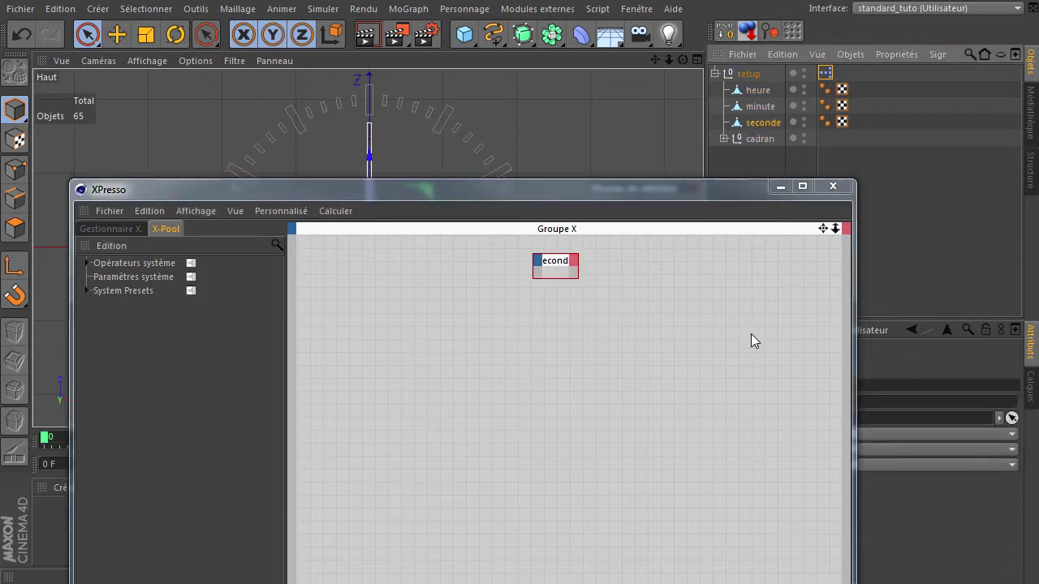
drag(759, 107, 609, 329)
drag(743, 95, 703, 417)
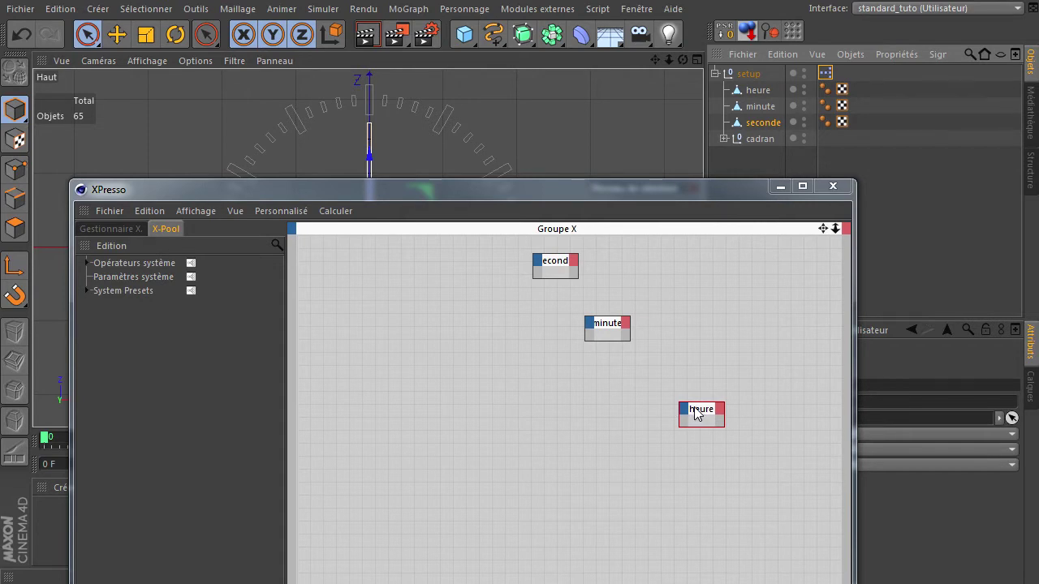
- Close the XPresso editor, try rotating the heure hand to a heading of about -33°, undo the rotation and deselect the hand
click(833, 186)
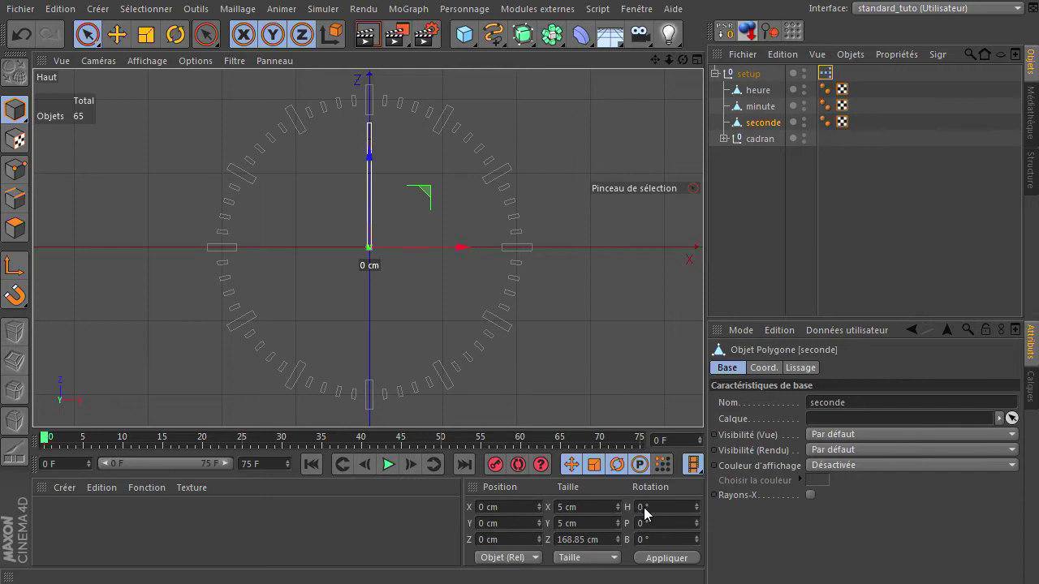
click(758, 91)
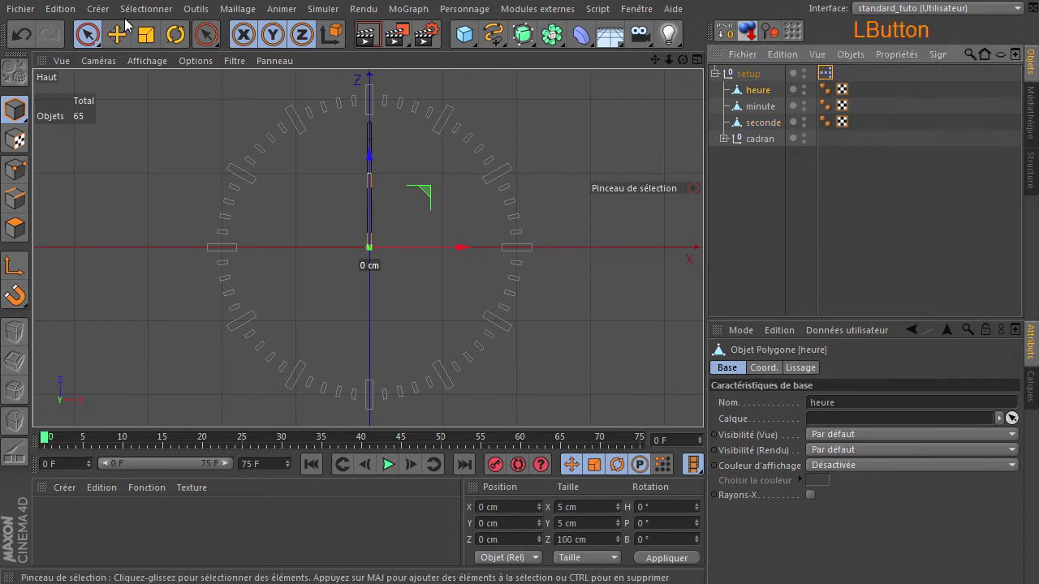
click(176, 34)
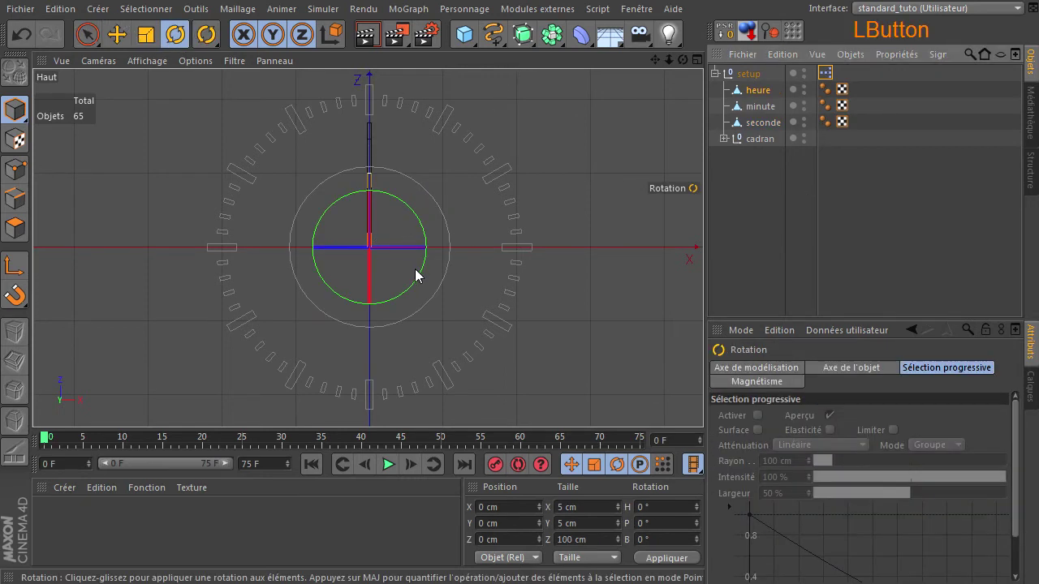
drag(418, 278, 399, 309)
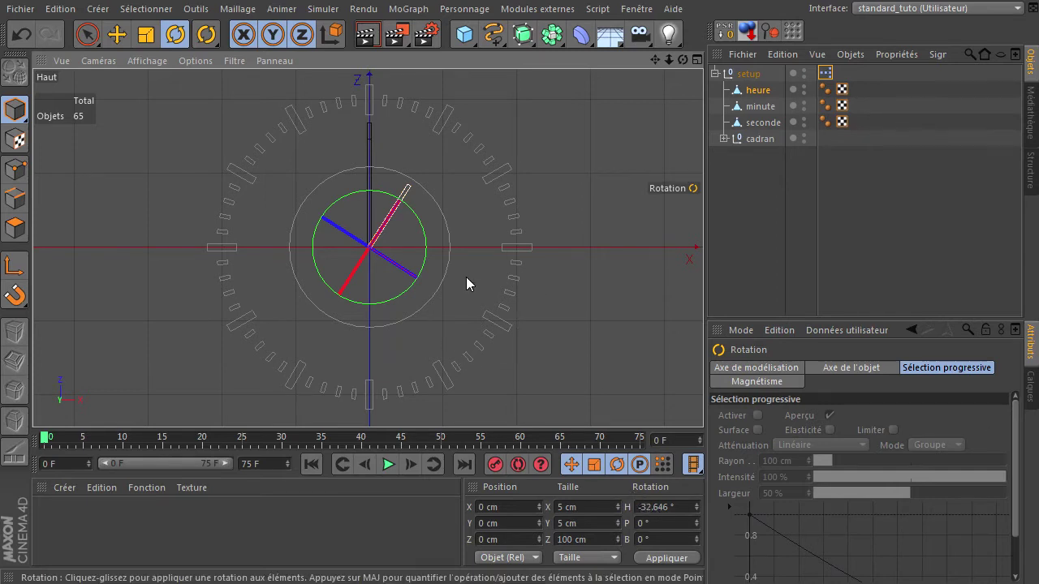
click(21, 34)
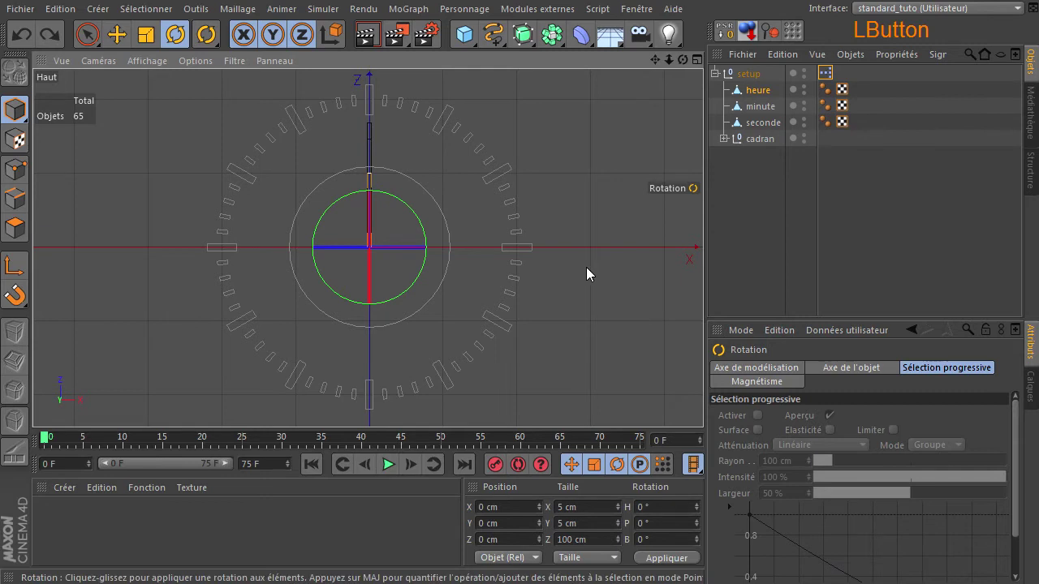
click(592, 295)
- Reopen the setup object's XPresso graph and add a Rotation . H input port to the seconde node
double_click(825, 73)
drag(367, 219, 261, 125)
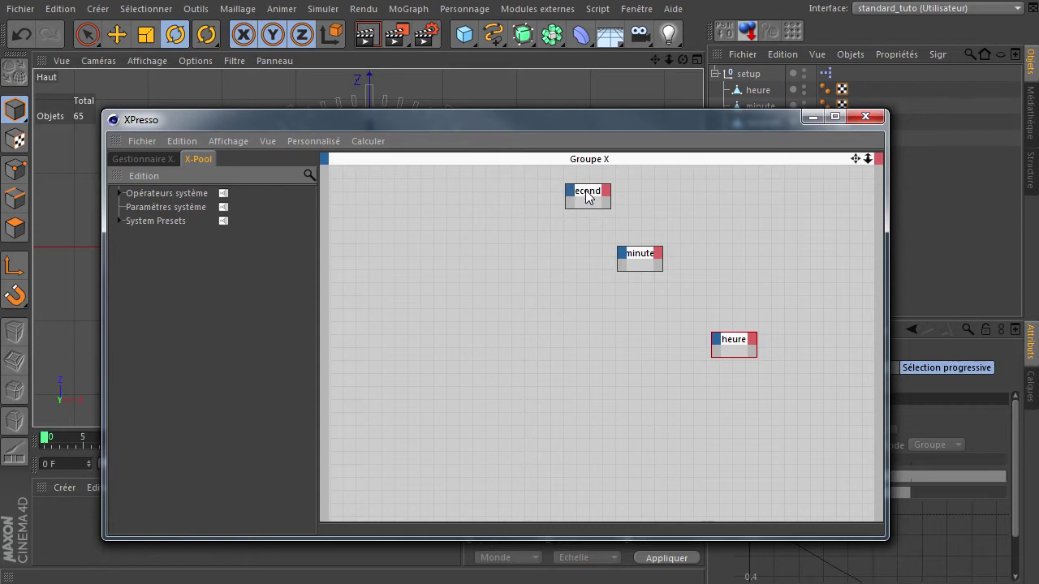
click(609, 206)
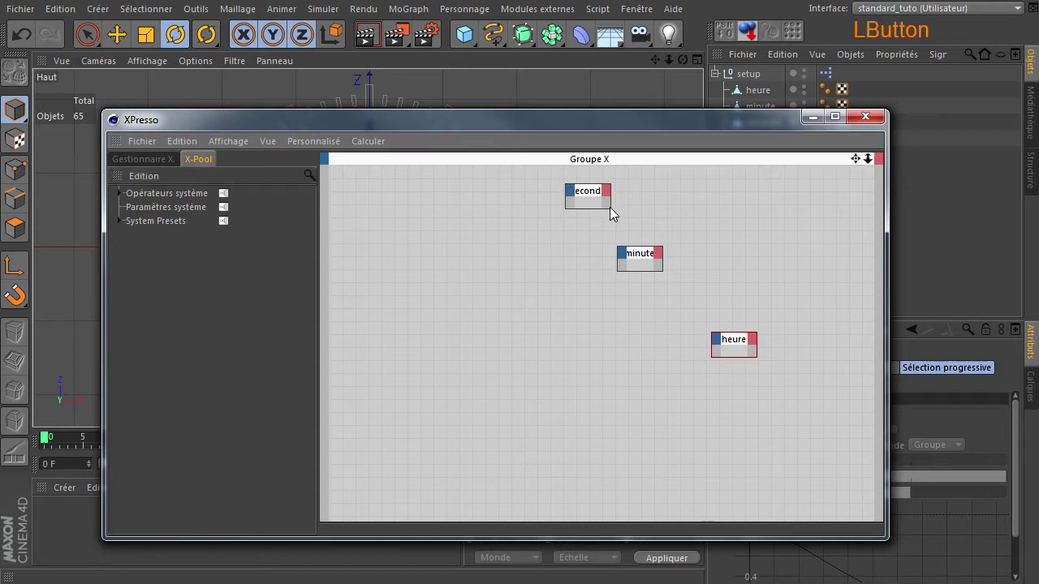
click(569, 191)
mouse_move(599, 235)
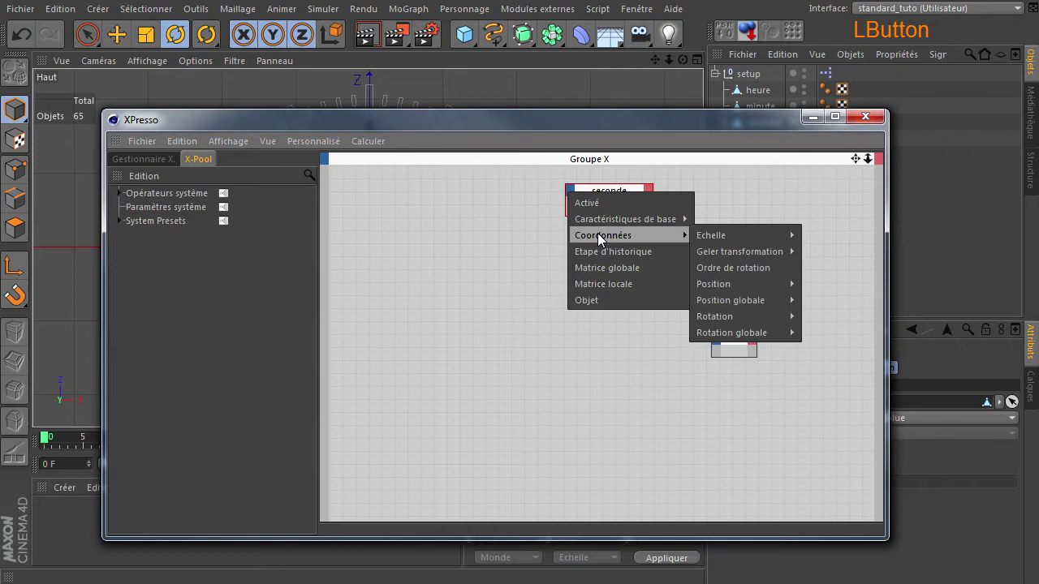
mouse_move(748, 308)
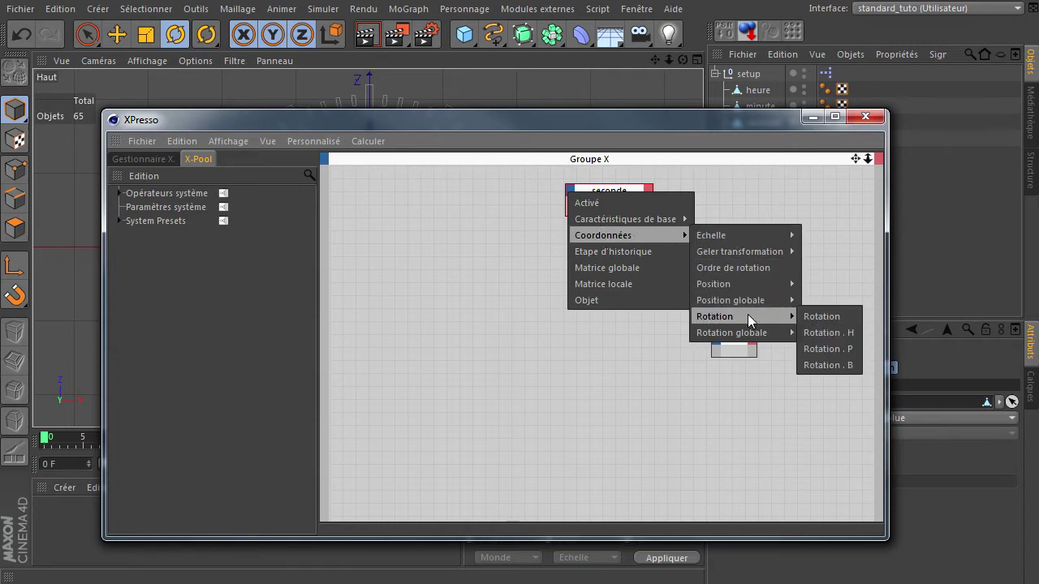
click(822, 333)
drag(726, 130, 651, 120)
- Add a Rotation . H input port to the minute node and expand the node to fit its label
ctrl+click(568, 249)
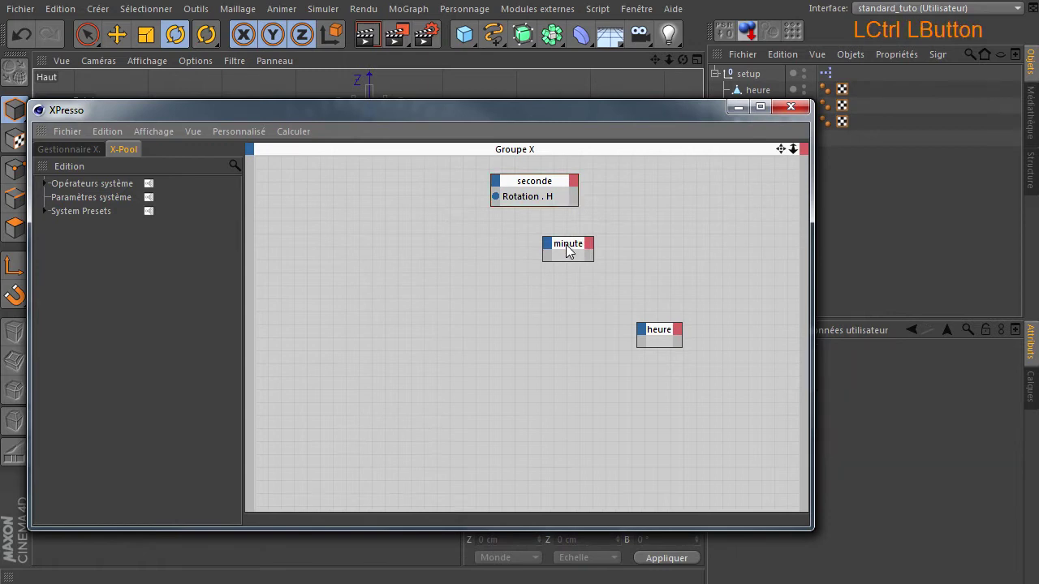
click(548, 244)
mouse_move(569, 289)
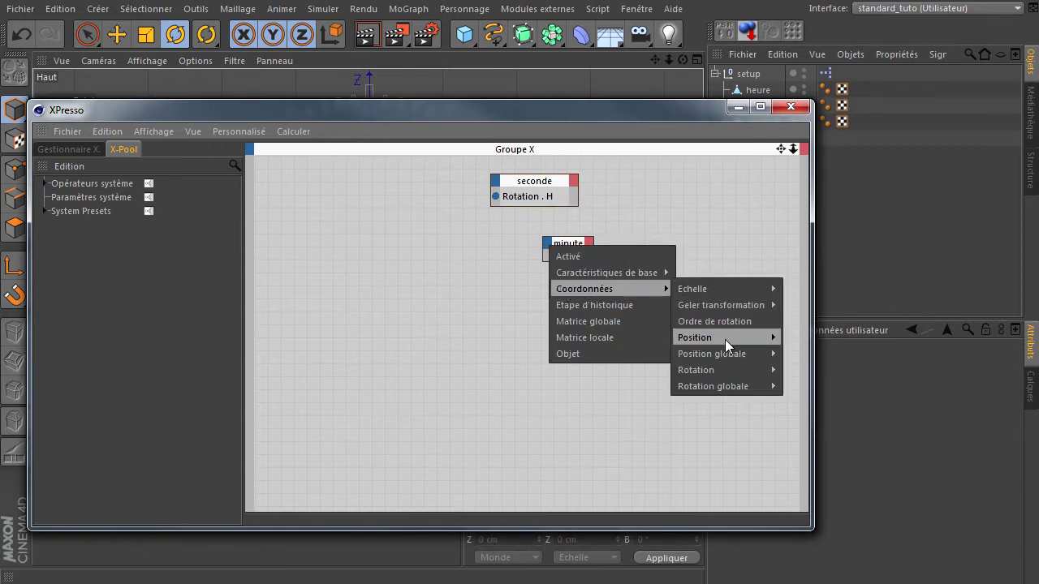
mouse_move(720, 372)
click(785, 387)
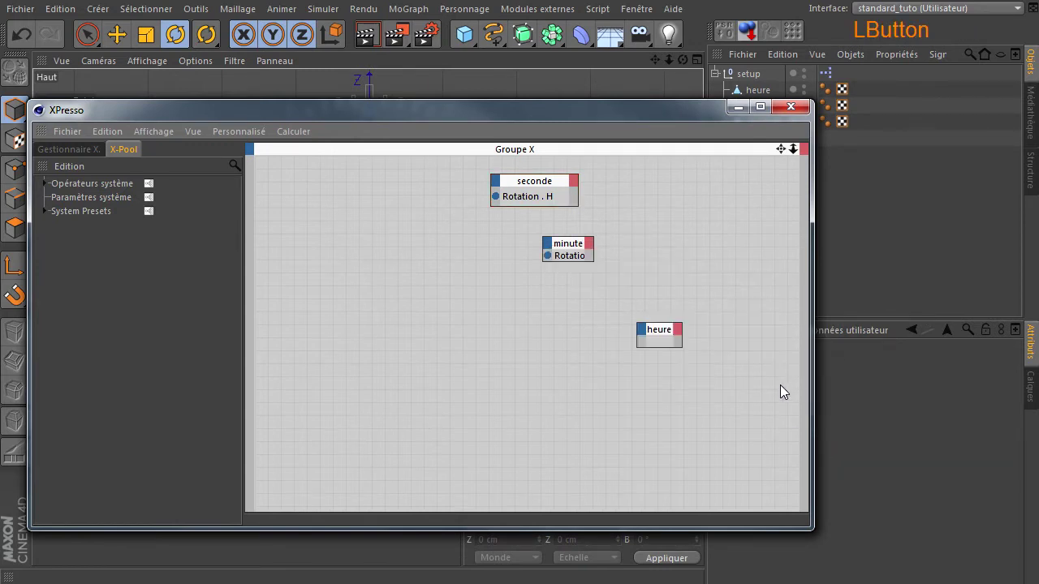
ctrl+click(676, 341)
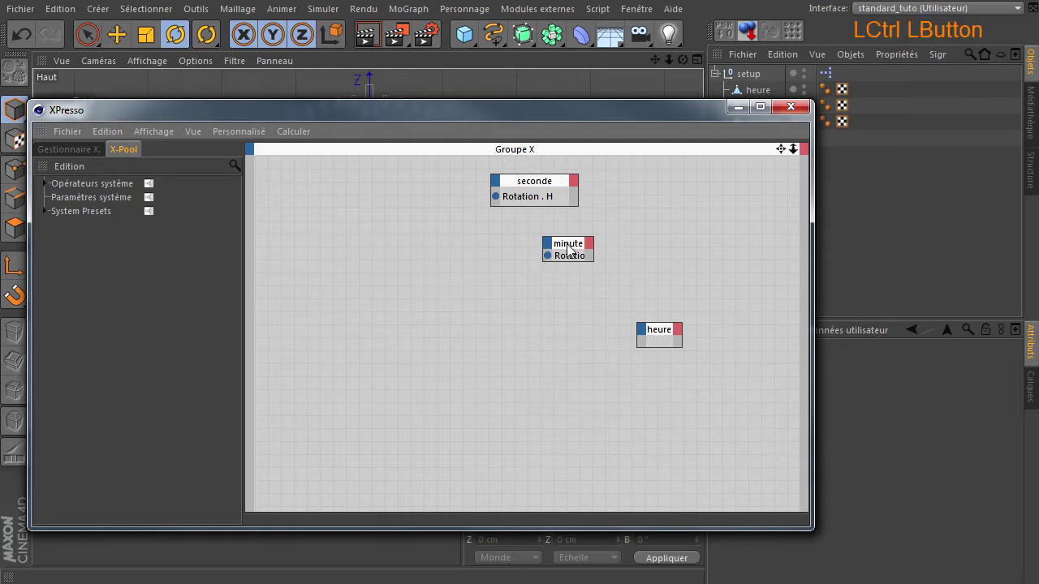
- Give the heure node a Rotation . H input port and enlarge the node to show it fully
click(640, 330)
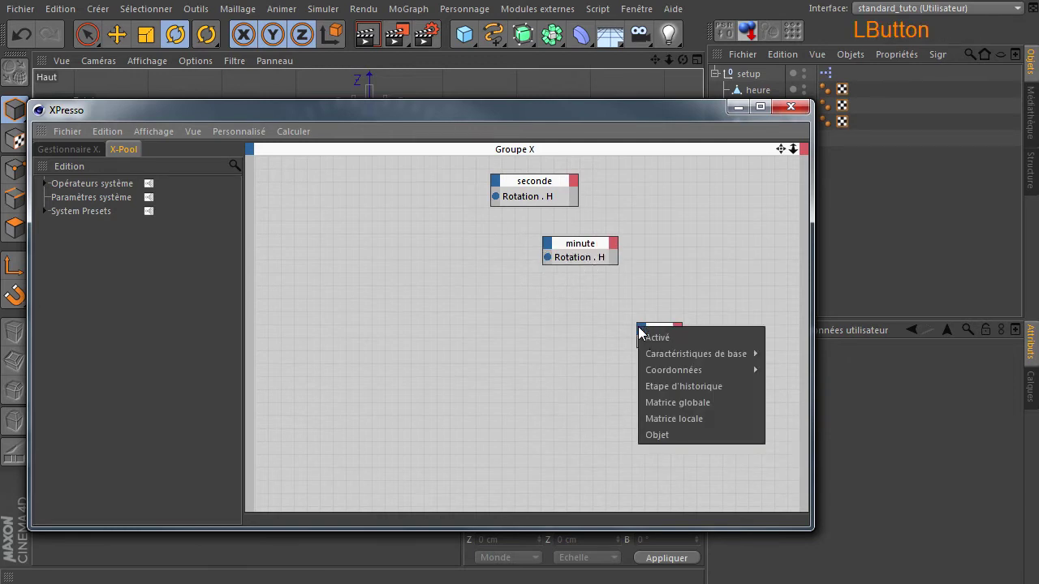
mouse_move(655, 369)
mouse_move(797, 449)
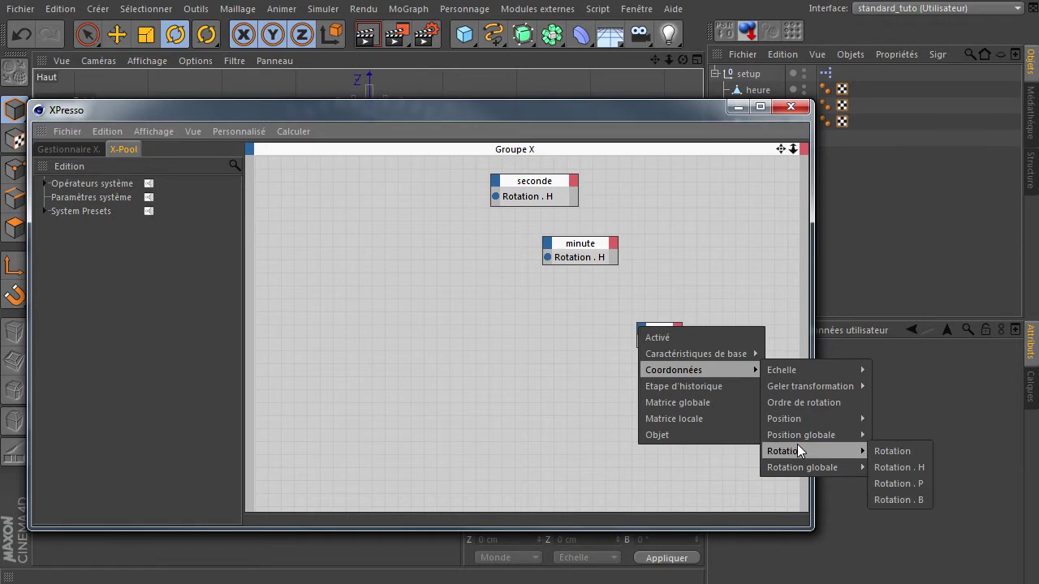
click(893, 468)
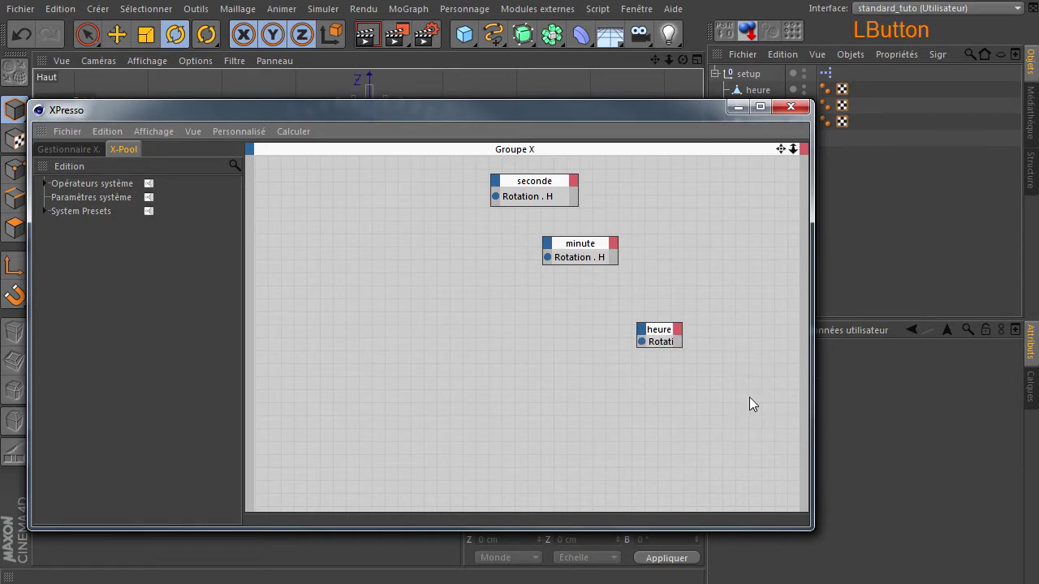
ctrl+click(662, 338)
- Fit the seconde node to its content and stagger the minute and seconde nodes diagonally above the heure node
drag(563, 244, 602, 263)
ctrl+click(541, 185)
drag(535, 181, 587, 207)
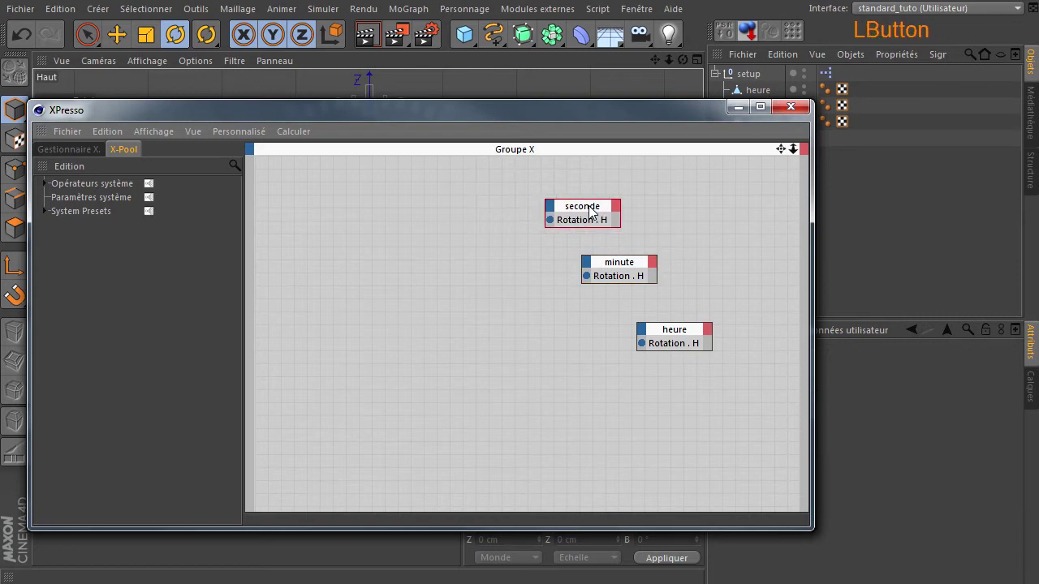
- Add a Temps node from the XPresso Généralités operators to the empty area before the three hand nodes
drag(533, 106, 677, 155)
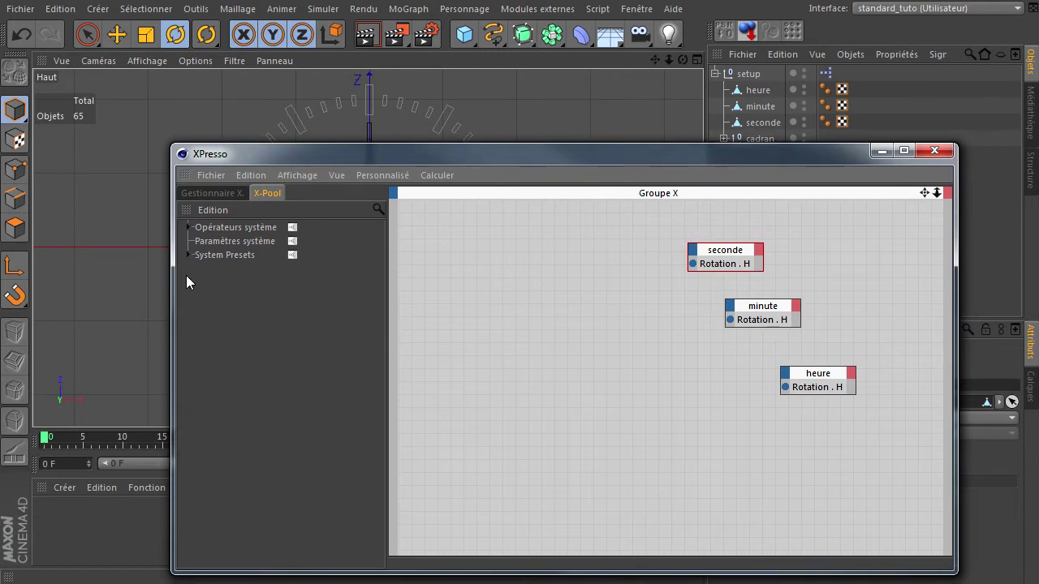
click(189, 229)
click(203, 242)
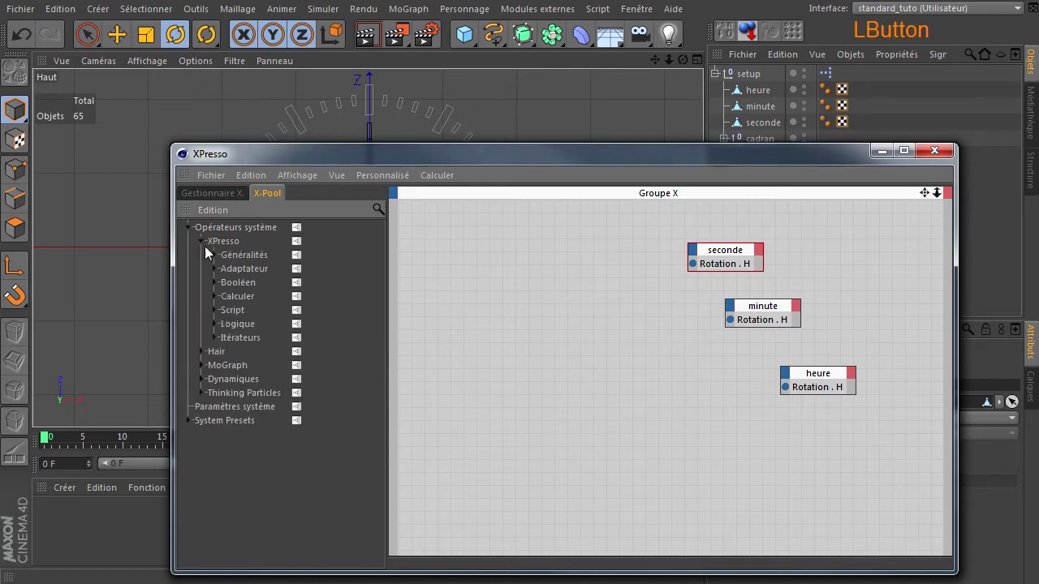
click(215, 255)
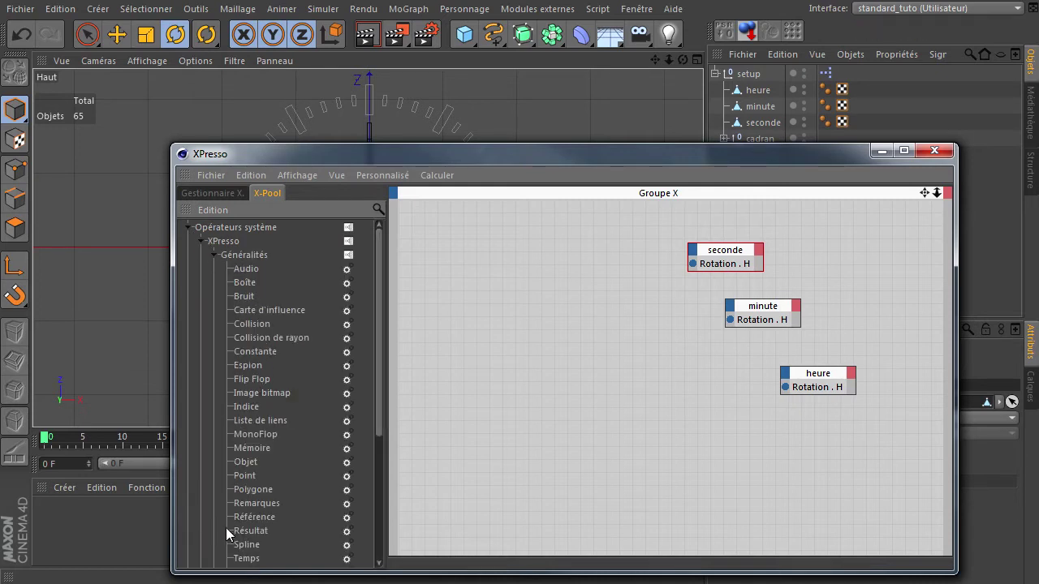
drag(246, 559, 501, 340)
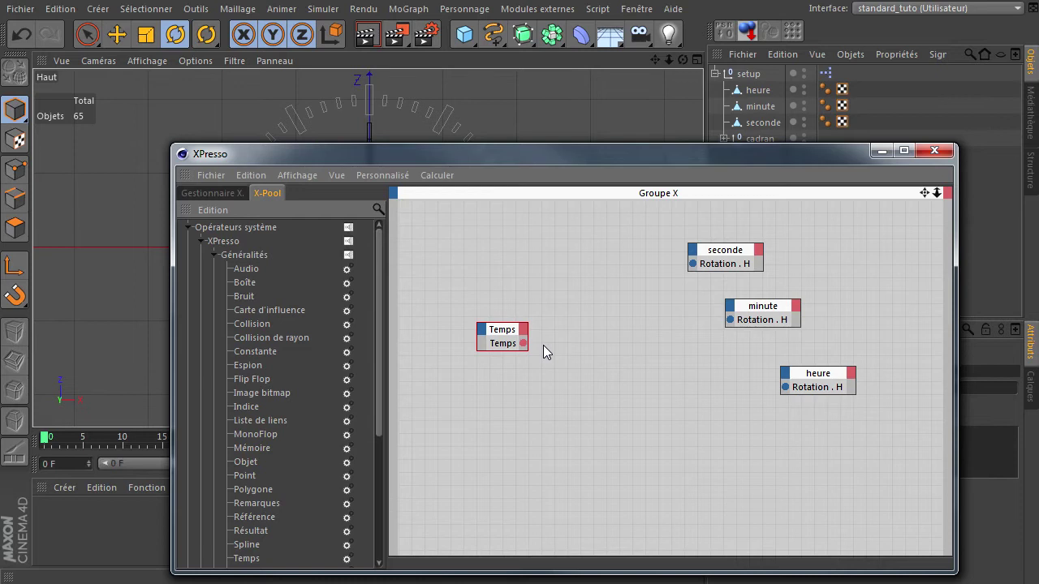
- Remove the Temps node from the XPresso graph
drag(509, 342, 488, 276)
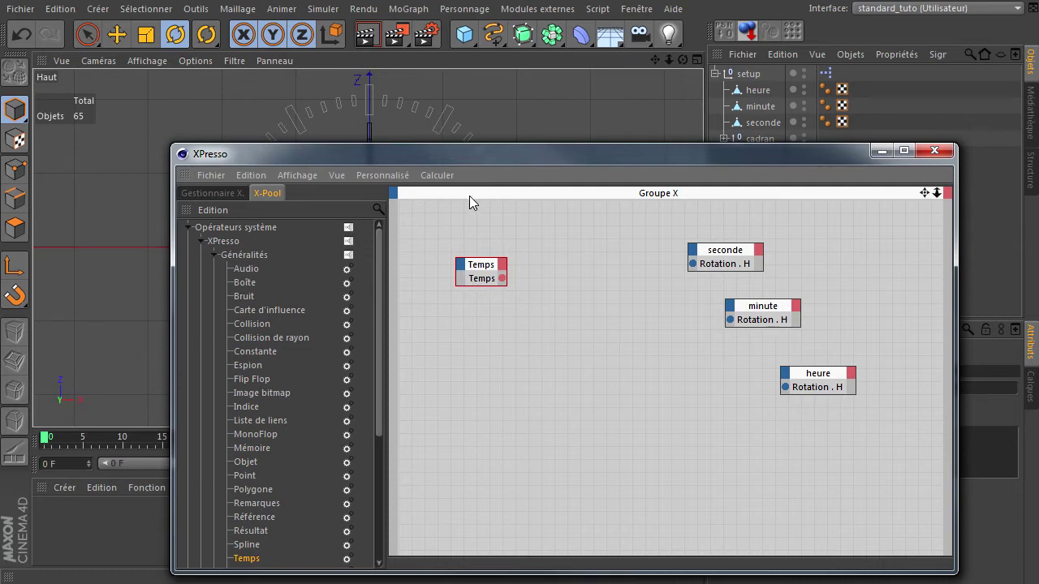
drag(498, 161, 537, 317)
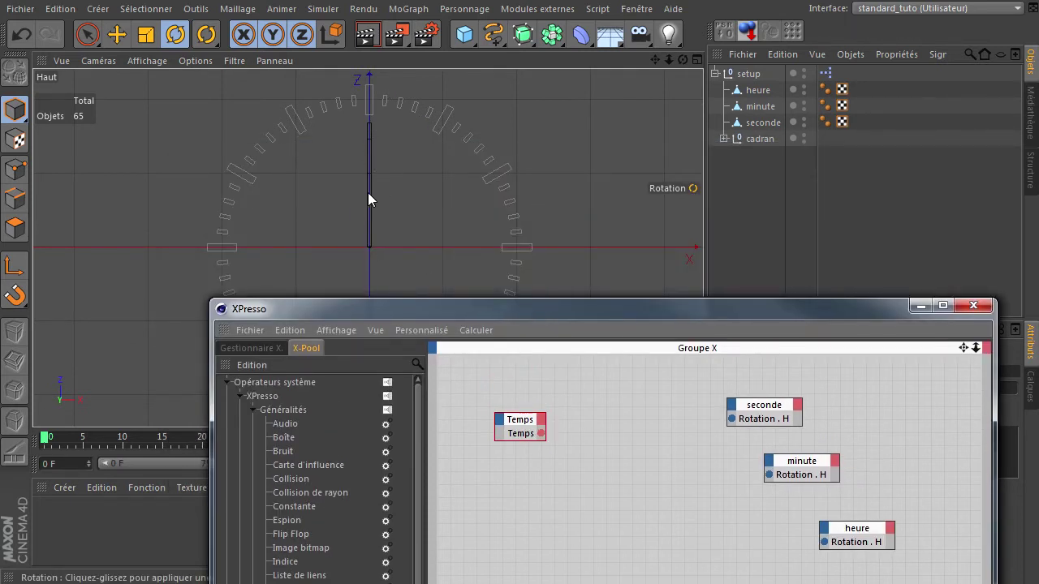
drag(440, 313, 381, 126)
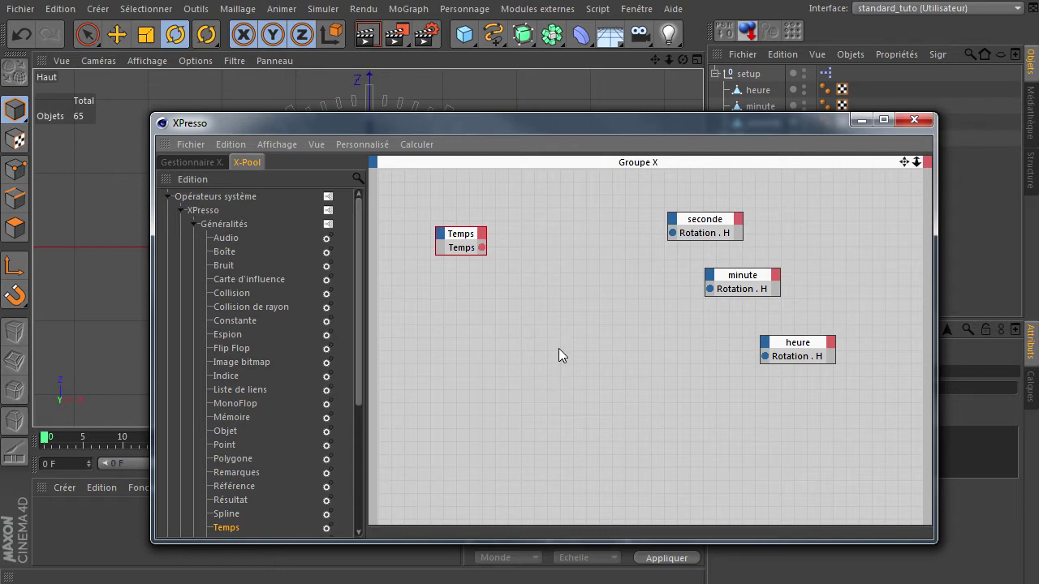
click(459, 242)
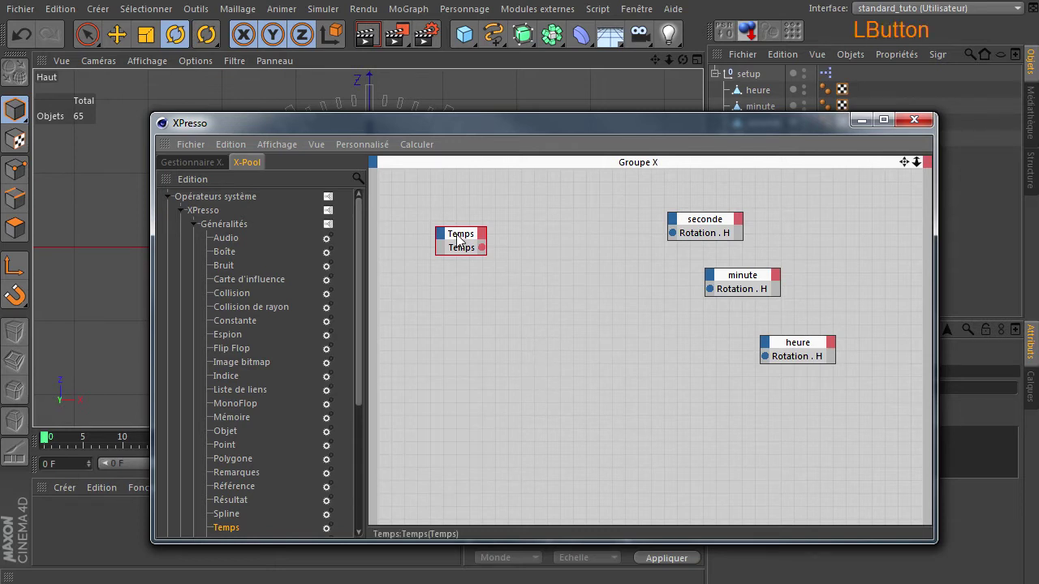
key(Delete)
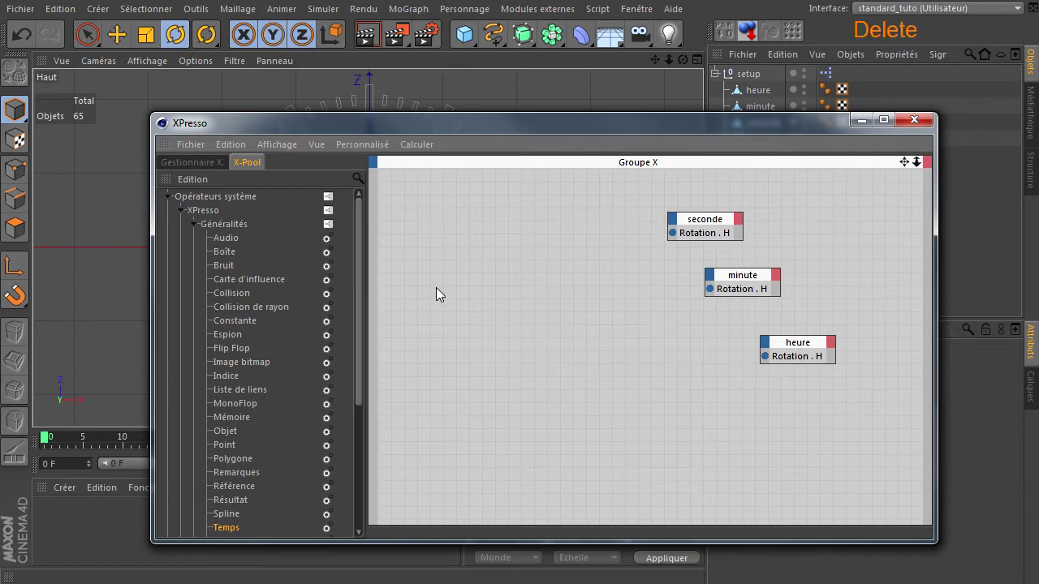
- Add a Rotate node from the X-Pool System Presets to the empty area before the three hand nodes
click(194, 229)
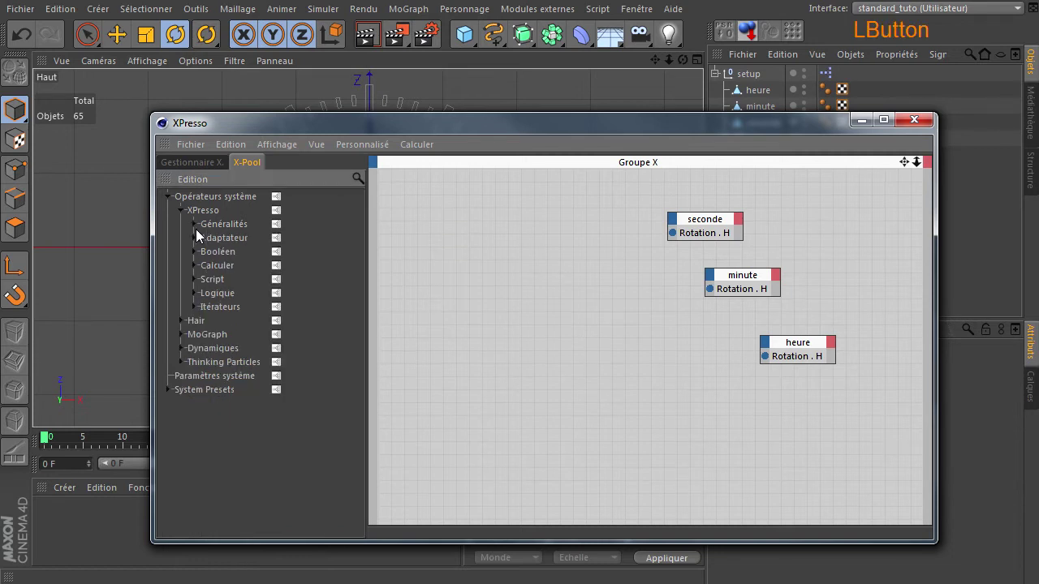
click(183, 211)
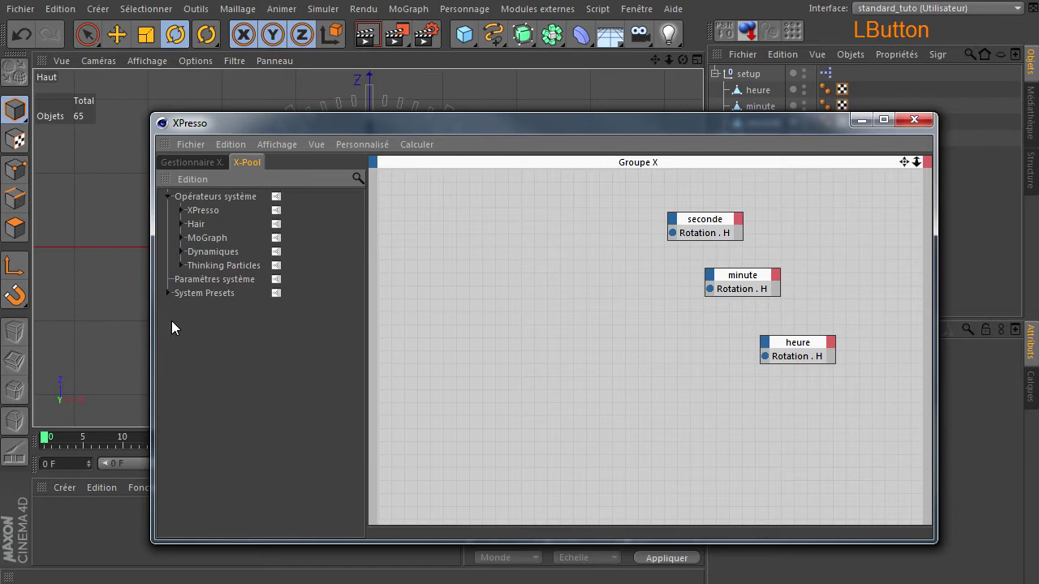
click(204, 293)
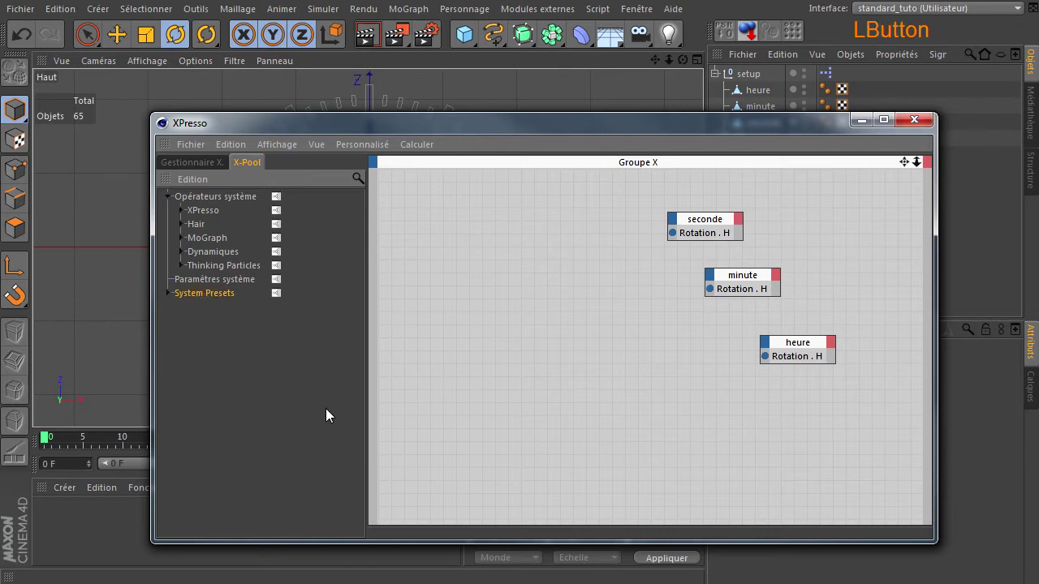
click(168, 293)
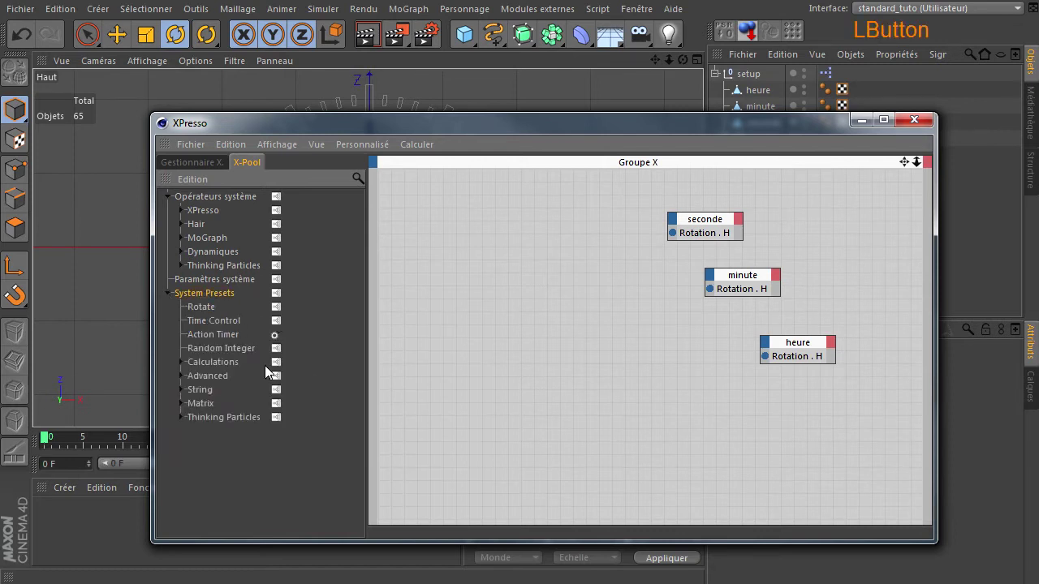
click(237, 322)
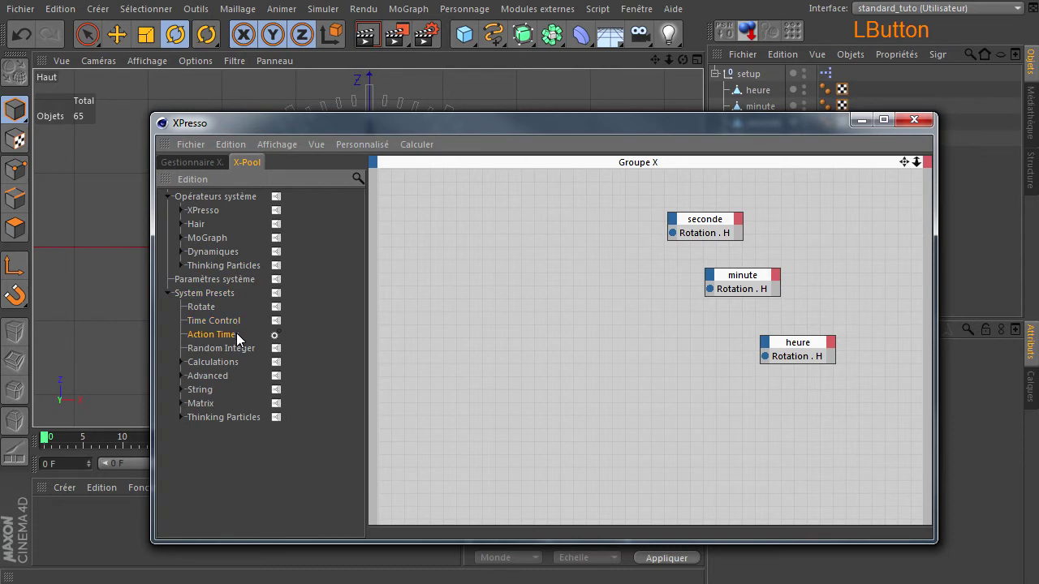
drag(508, 123, 391, 127)
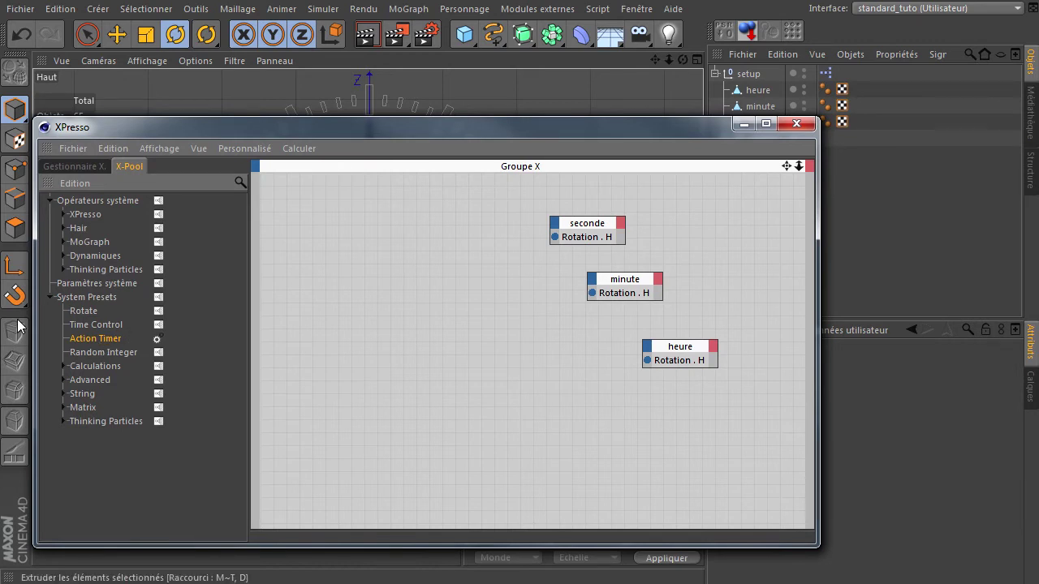
click(85, 311)
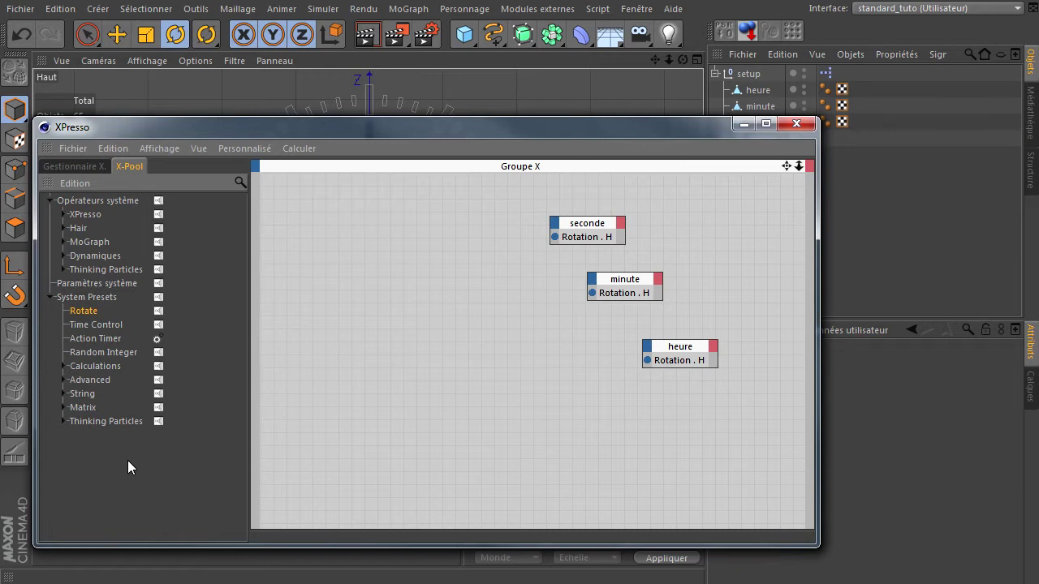
drag(59, 306, 346, 286)
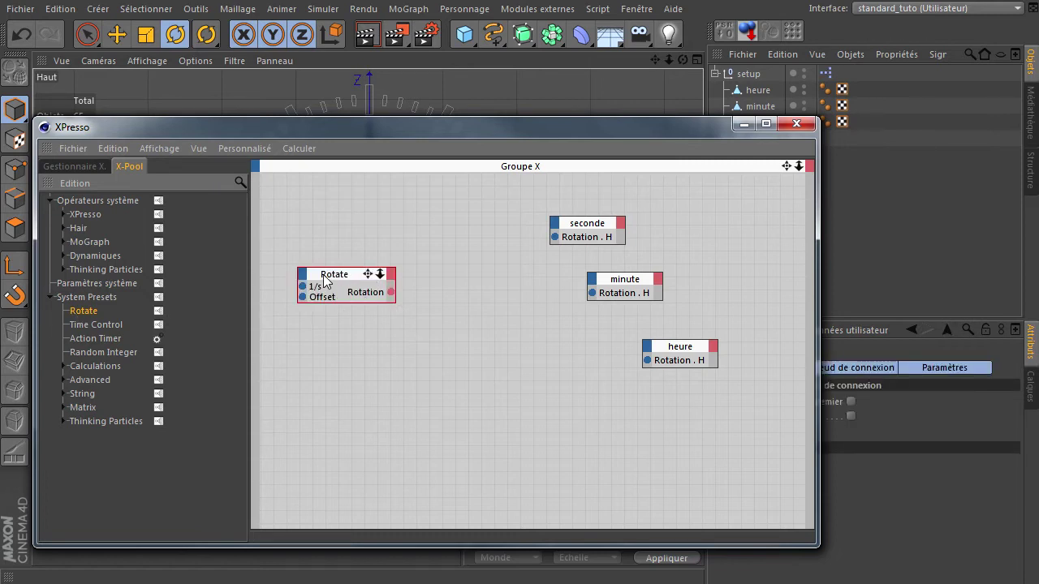
- Place the Rotate node level with the seconde node and connect its Rotation output to seconde's Rotation . H input
drag(404, 130, 257, 131)
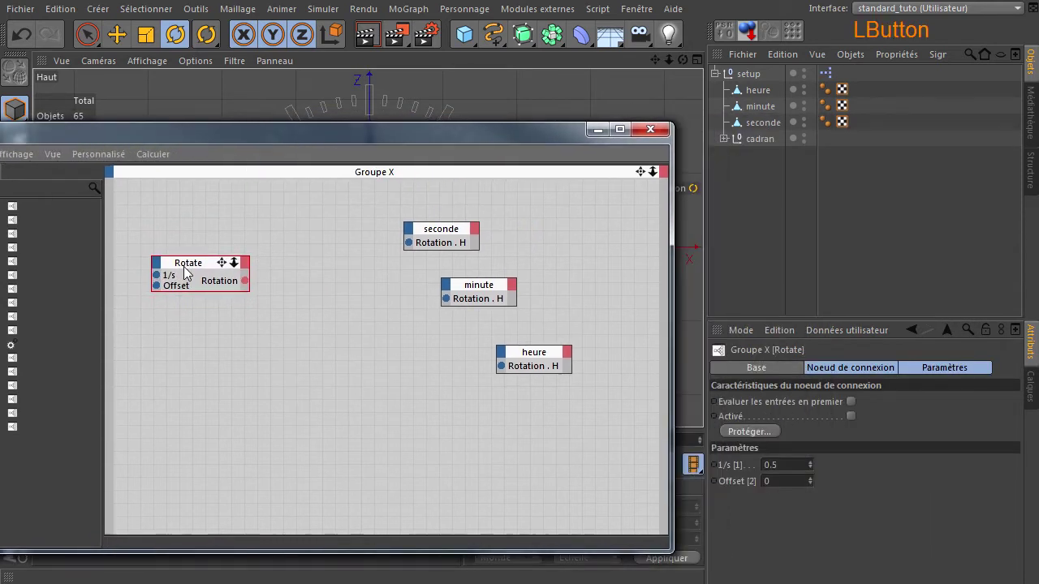
click(790, 462)
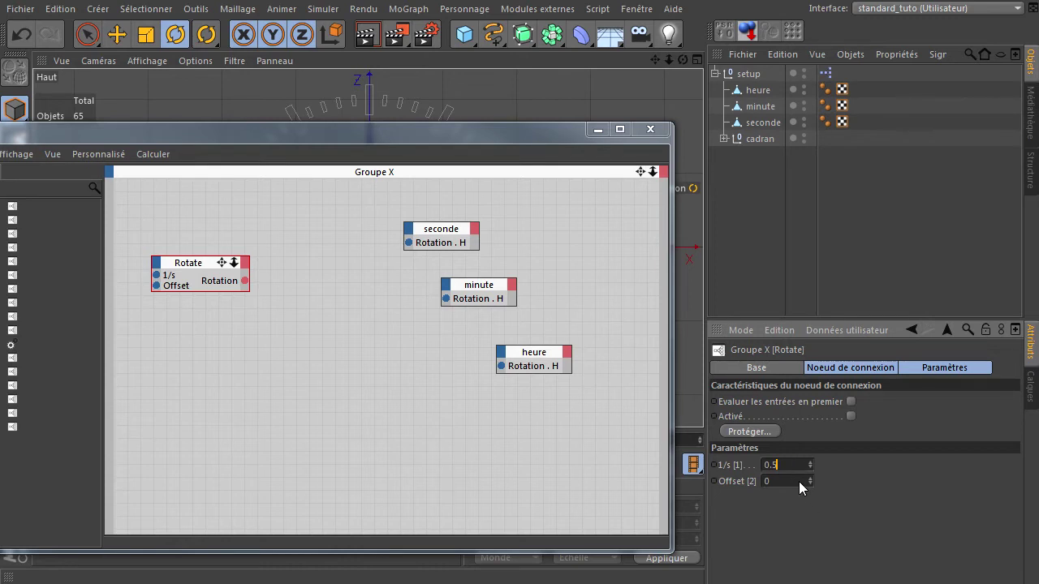
click(799, 481)
click(188, 267)
drag(189, 266, 198, 225)
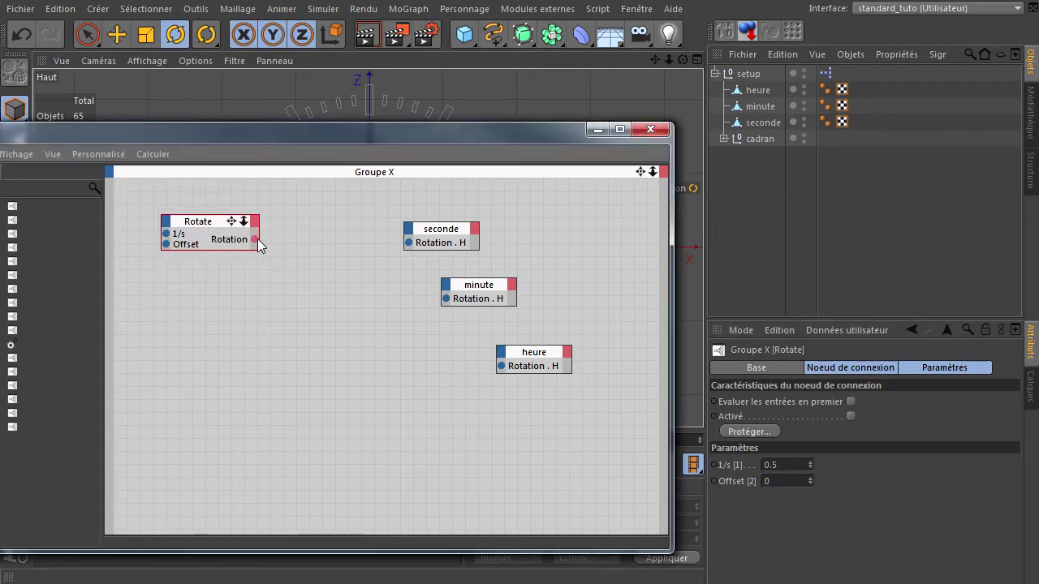
drag(257, 239, 410, 244)
- Set the animation's end to frame 5000 and extend the preview range over the whole timeline
drag(334, 133, 1038, 270)
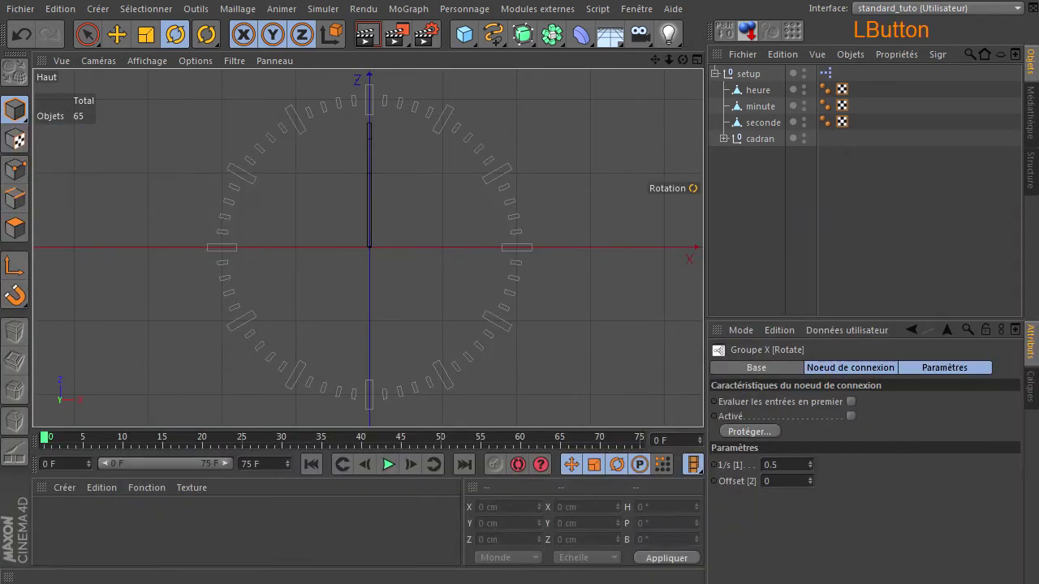
click(276, 460)
text(5000)
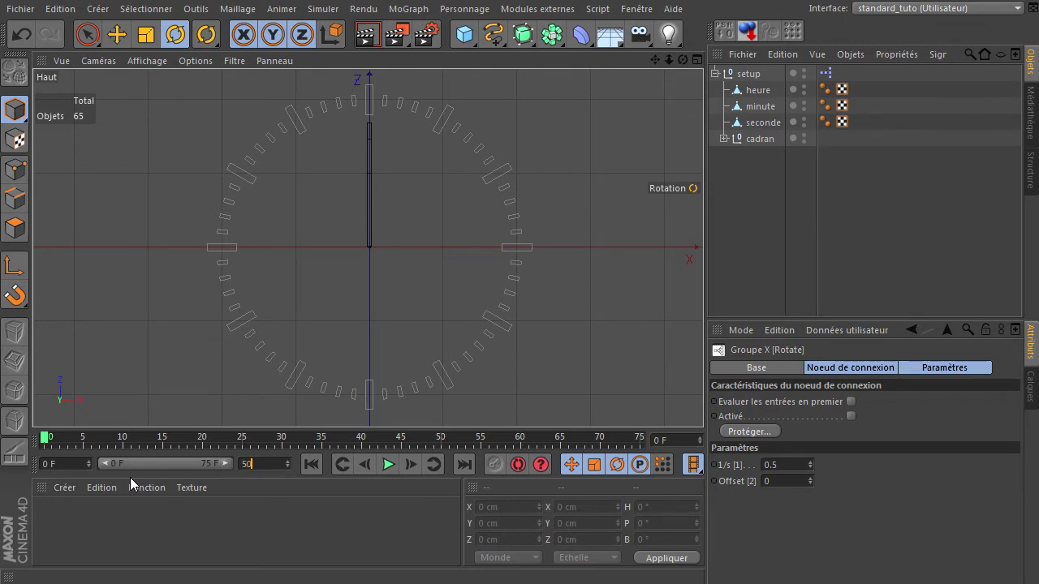
key(Return)
drag(120, 460, 229, 464)
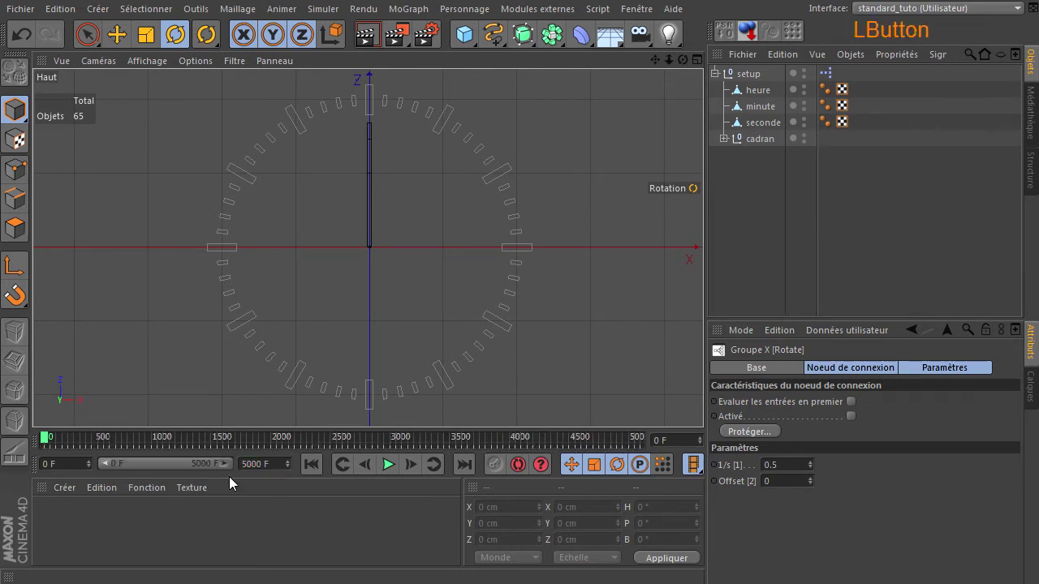
- Play a short stretch of the animation to check the direction in which the seconde hand rotates
click(390, 464)
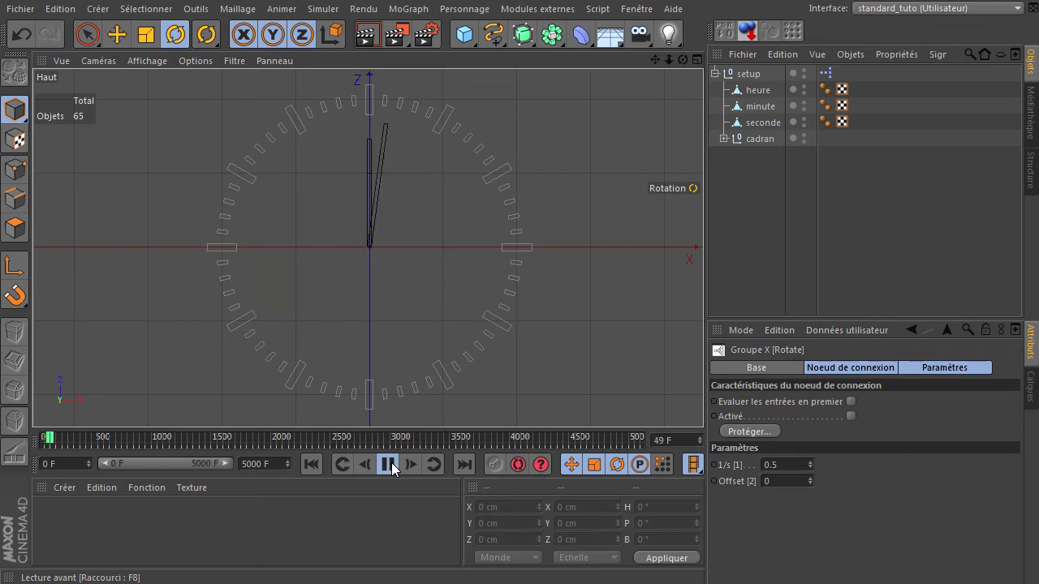
click(393, 464)
drag(1038, 163, 275, 129)
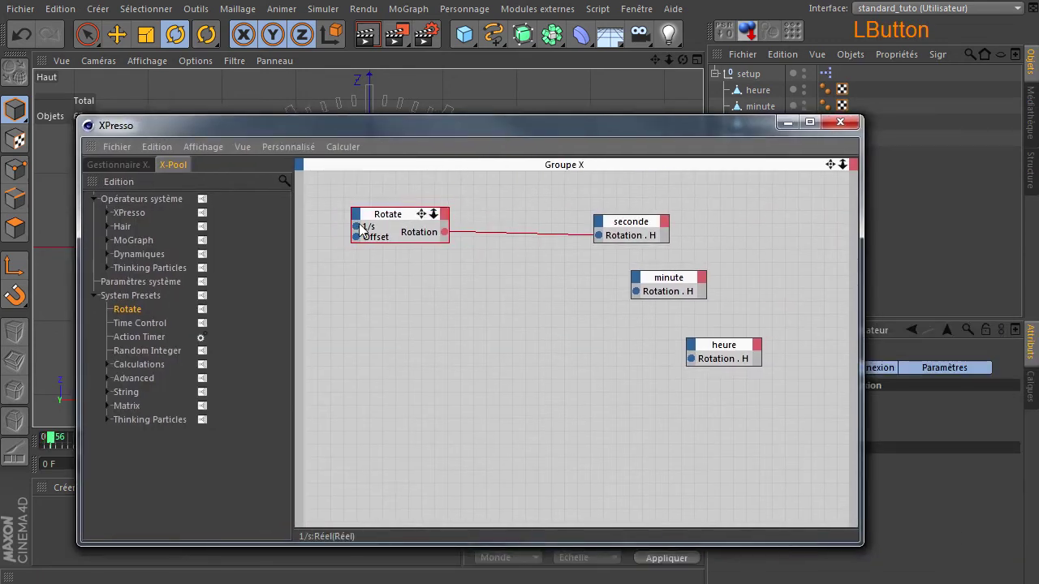
drag(381, 132, 1038, 186)
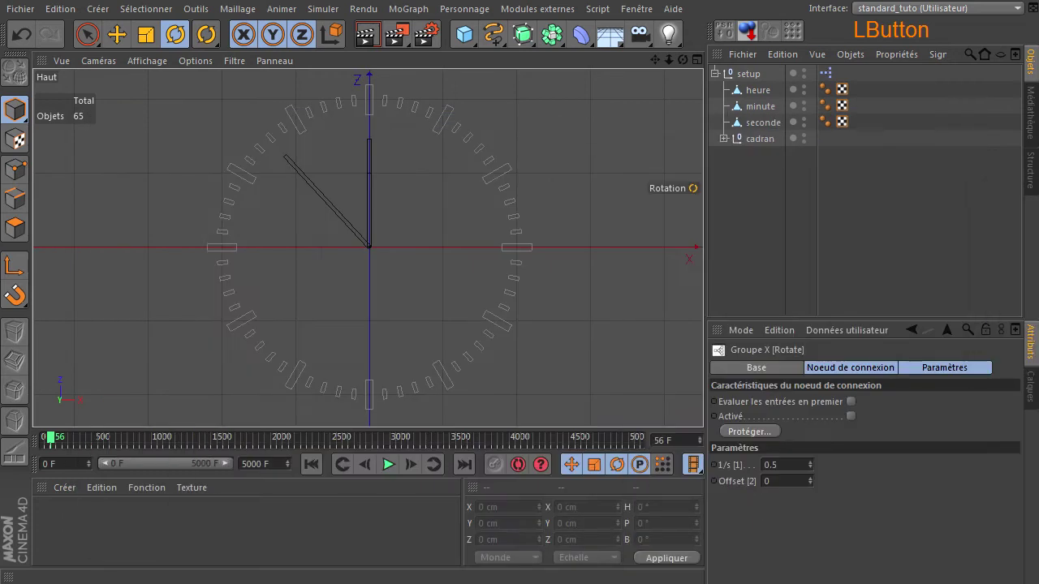
- Set the Rotate node's 1/s parameter to -0.5 and play the animation from the first frame
click(790, 465)
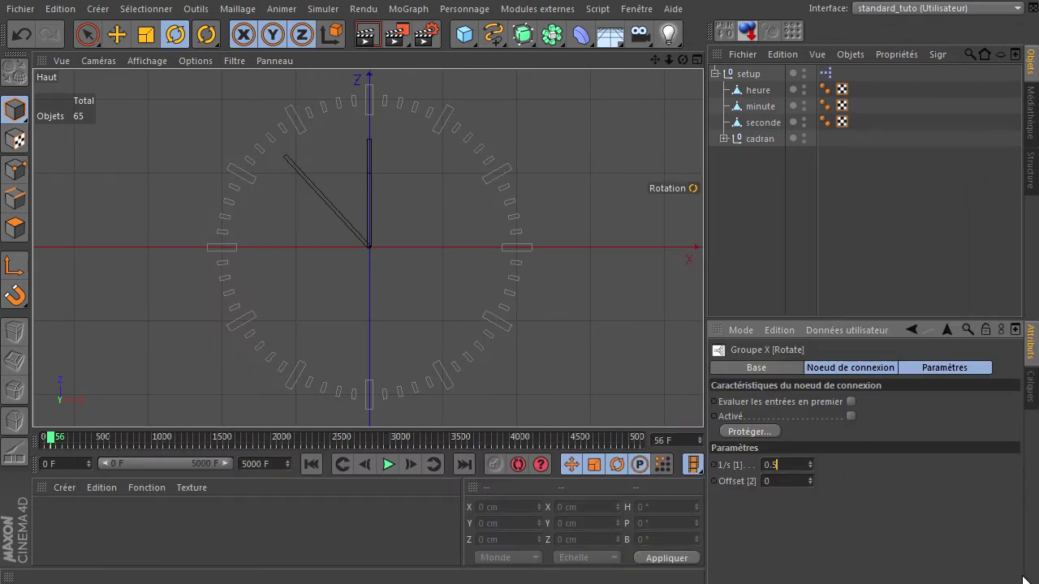
key(Home)
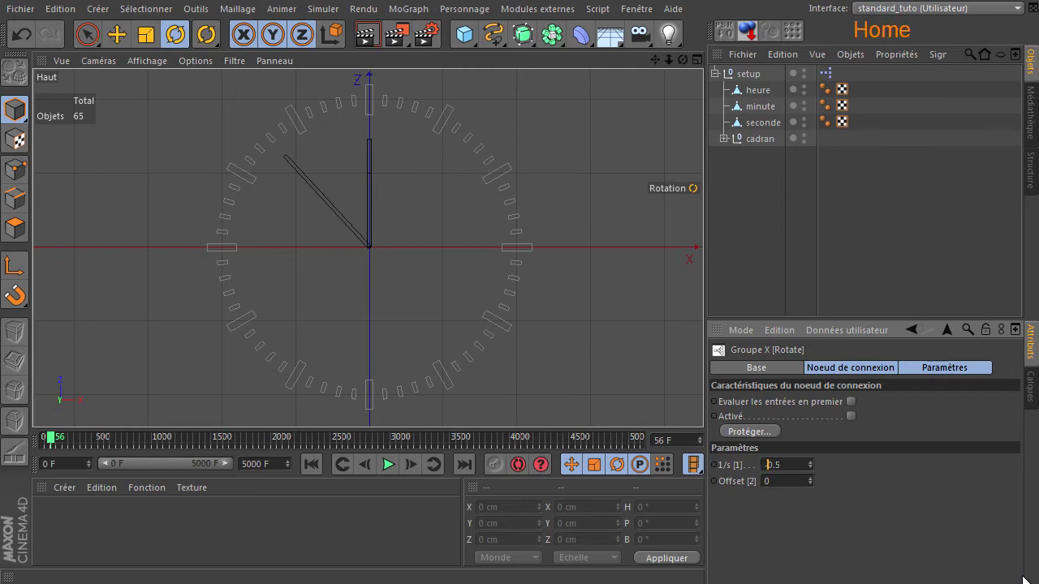
text(-)
click(907, 539)
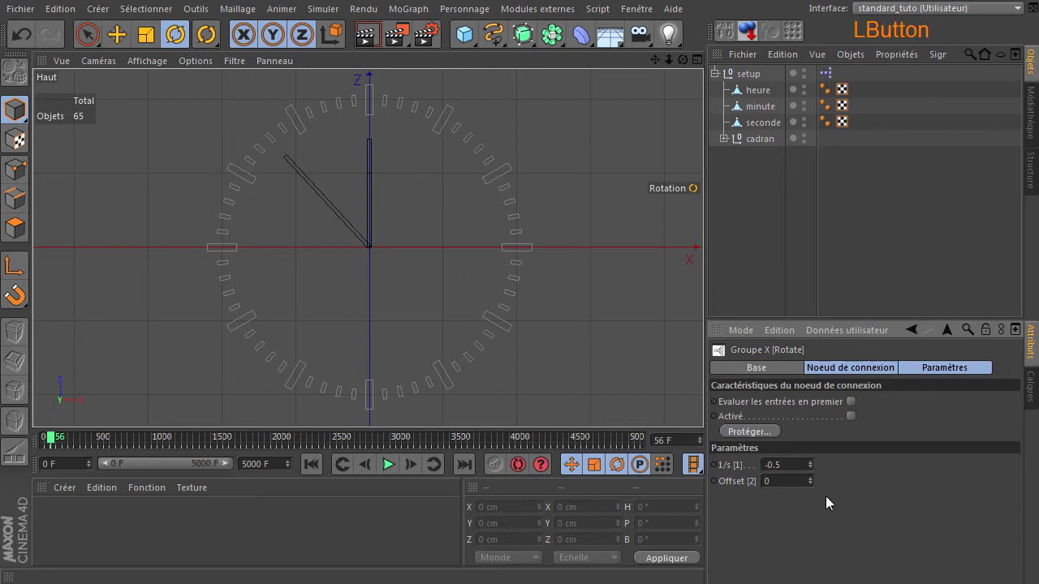
click(311, 463)
click(389, 465)
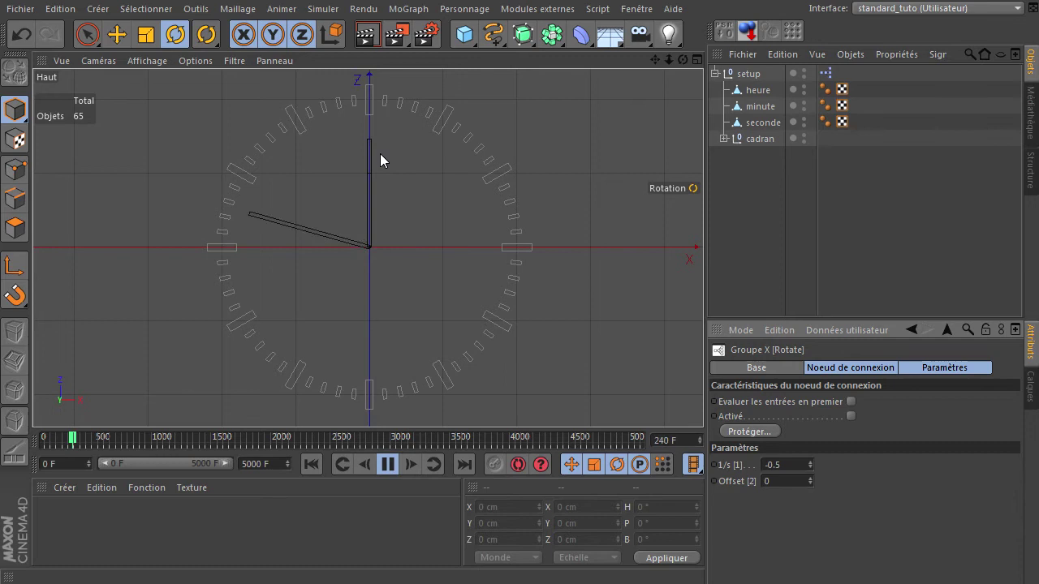
- Try a 1/s value of -0.017 on the Rotate node while the animation plays
click(793, 466)
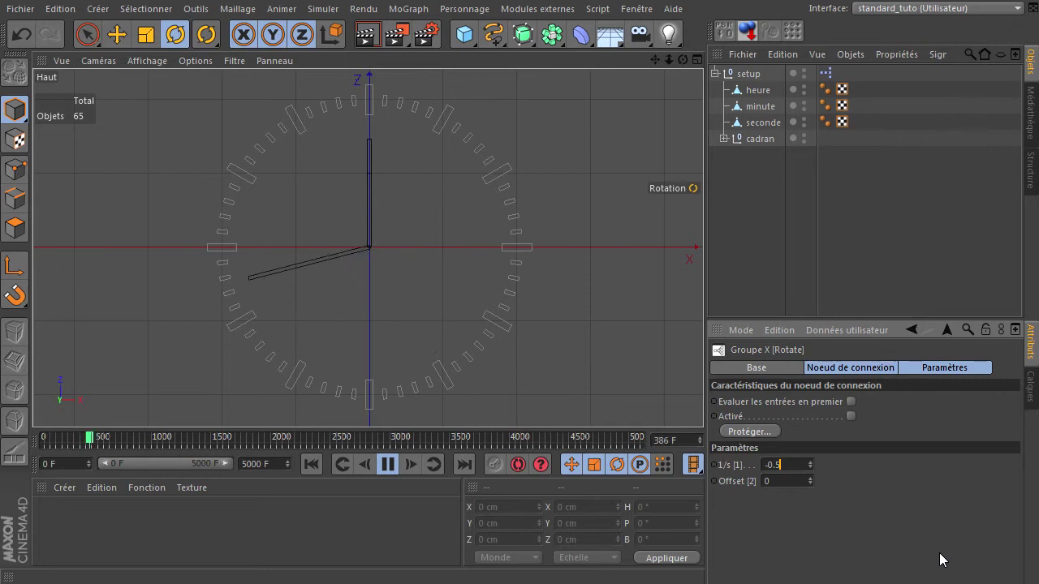
key(BackSpace)
text(0)
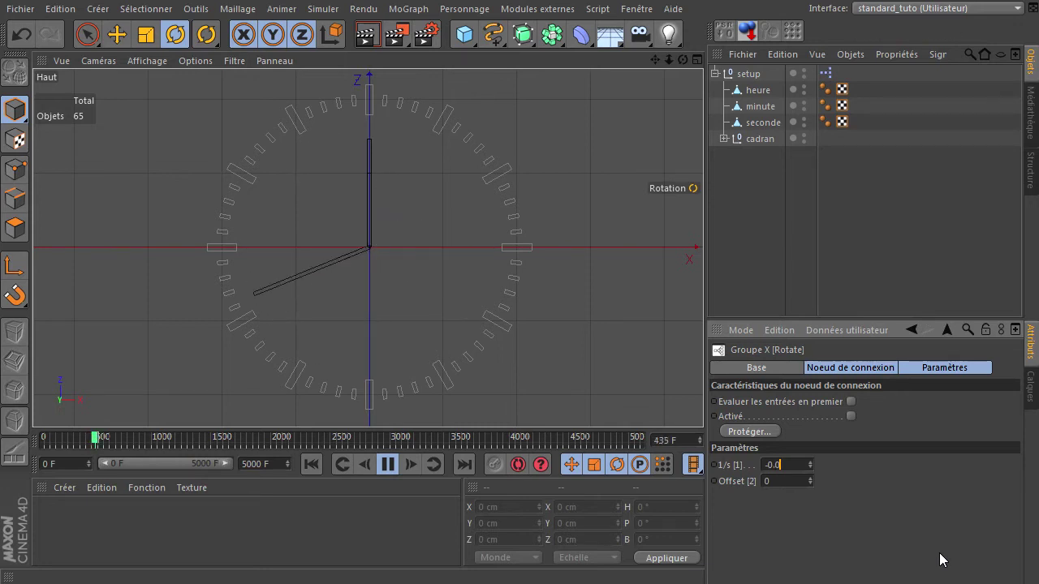
text(17)
key(Return)
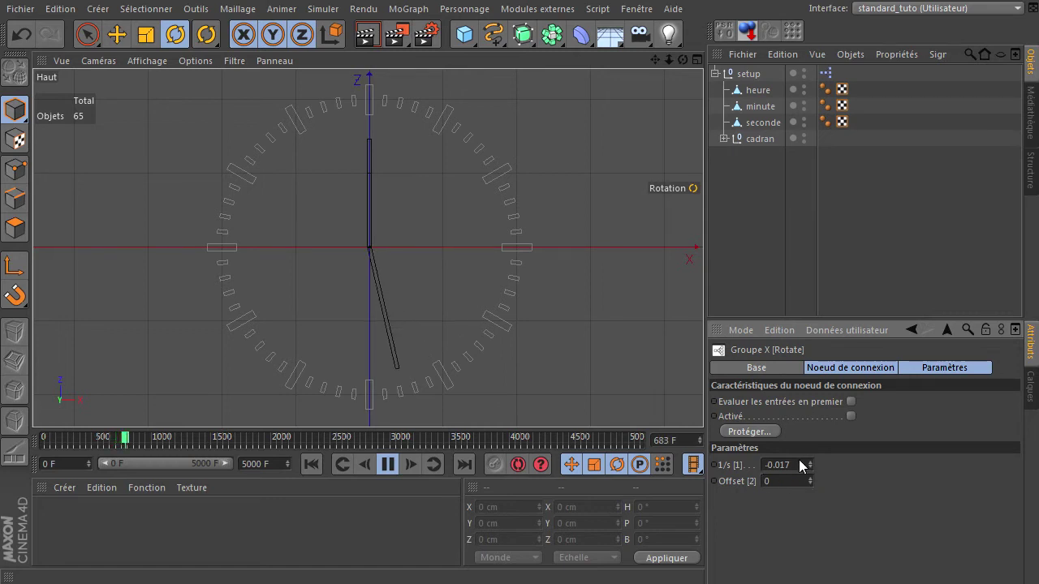
click(693, 464)
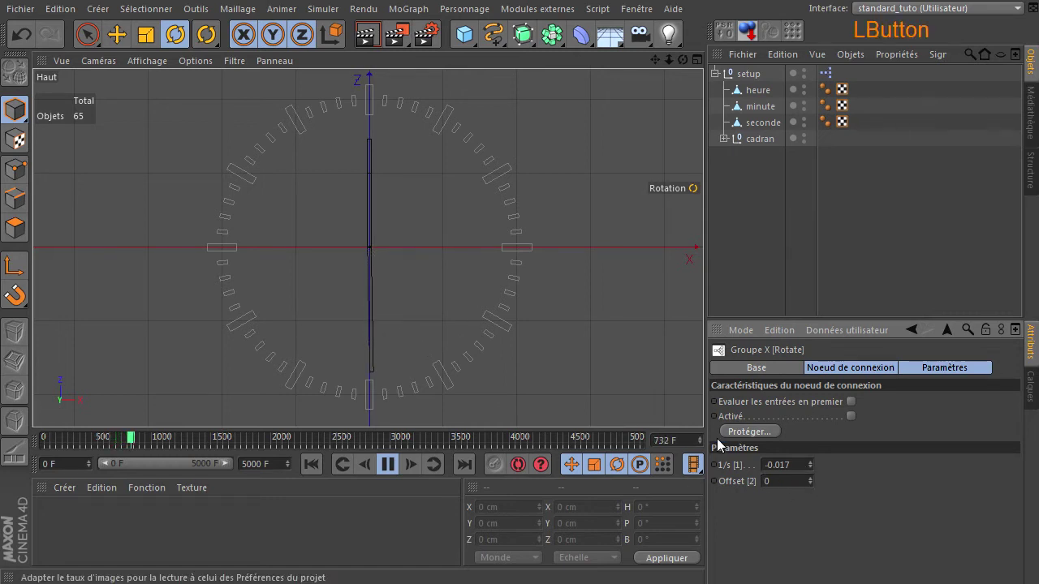
- Return the Rotate node's 1/s parameter to -0.5, then stop playback at the first frame
click(792, 465)
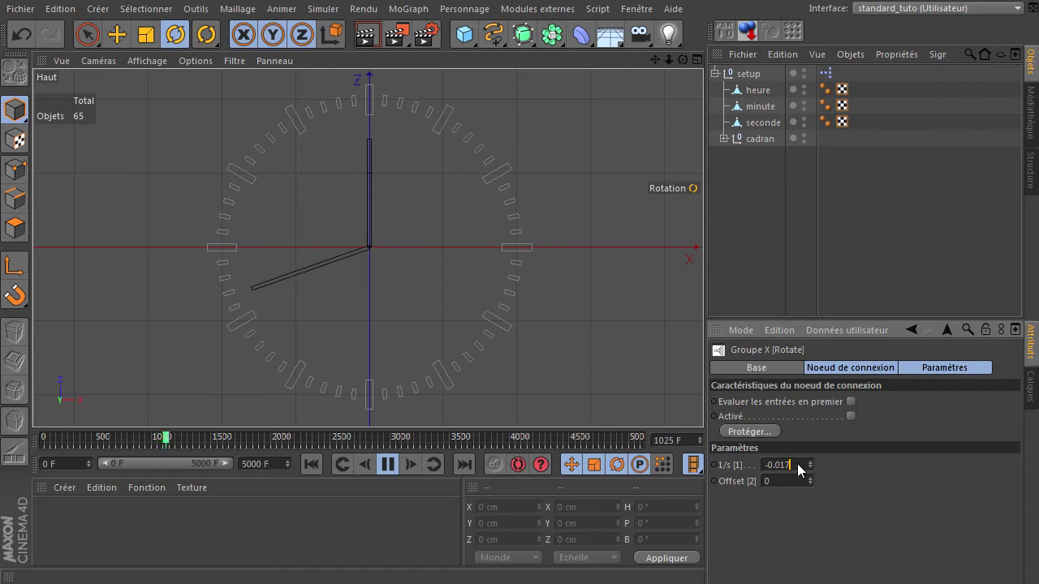
click(774, 461)
drag(773, 460, 836, 462)
text(.5)
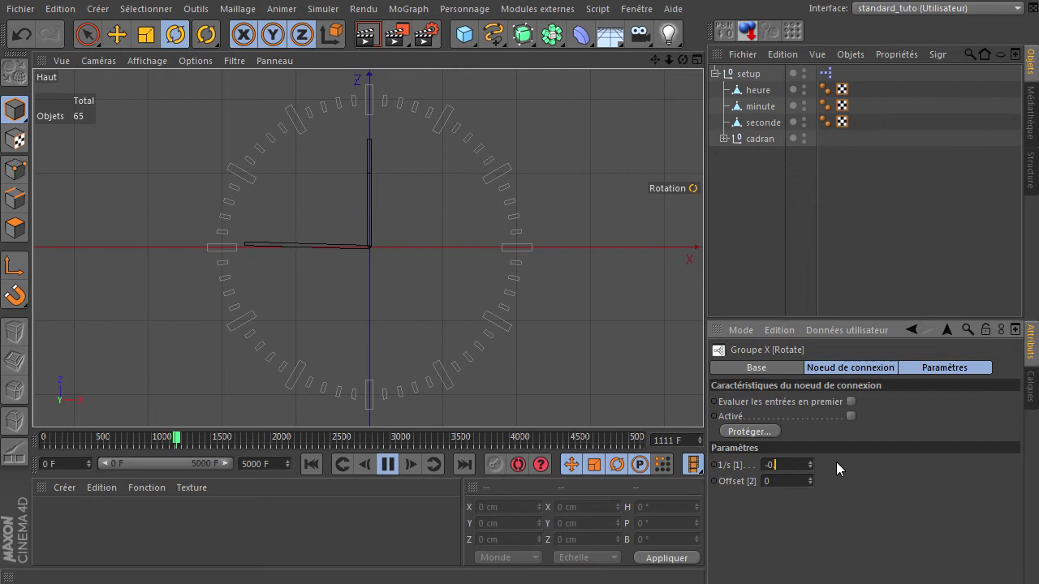
key(Return)
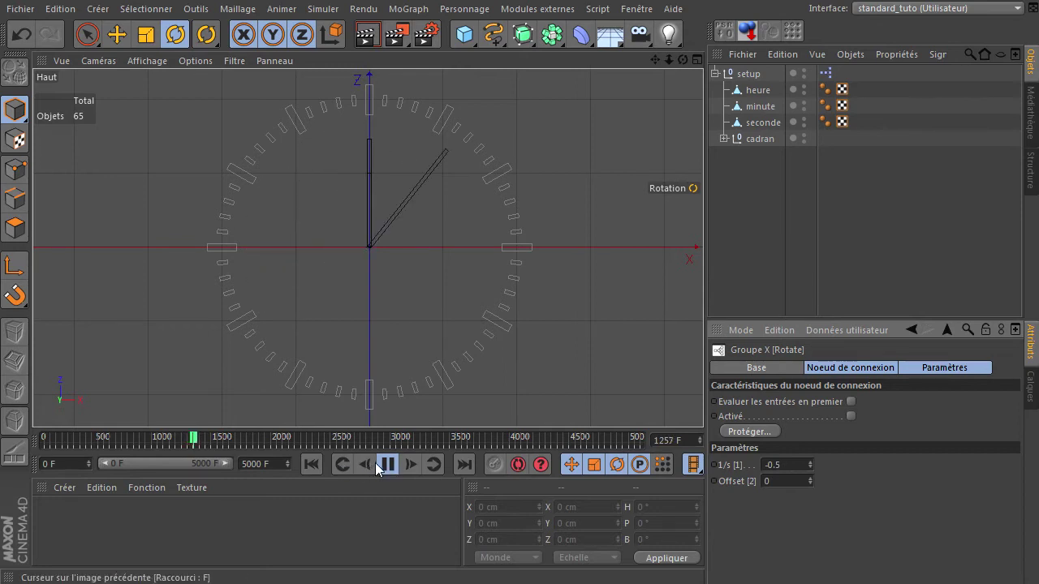
click(342, 463)
click(311, 464)
- Move the seconde node closer to the Rotate node in the XPresso graph and select the Rotate node
drag(520, 583, 253, 105)
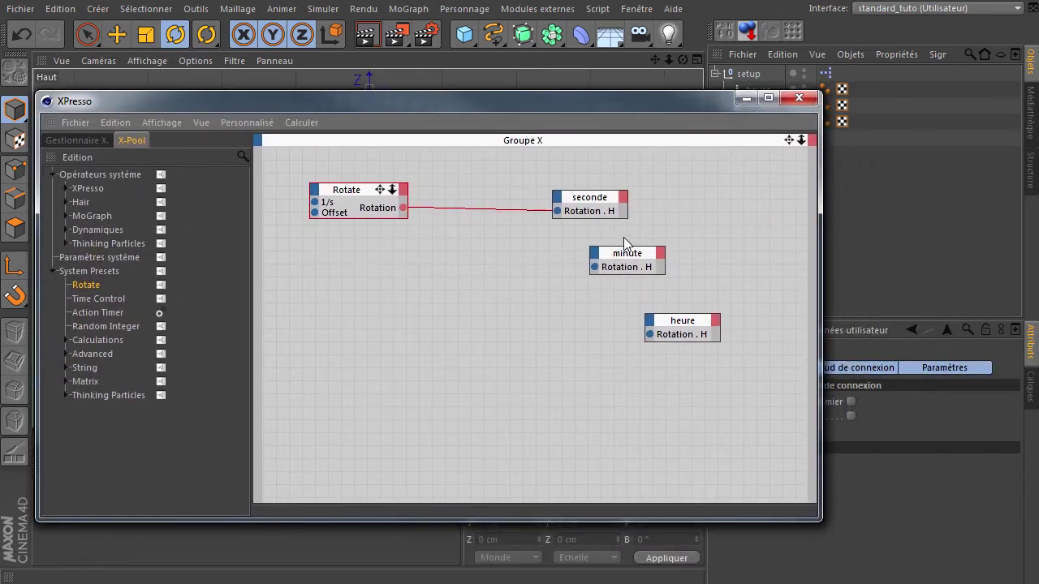
drag(595, 202, 490, 181)
drag(505, 107, 305, 120)
click(155, 205)
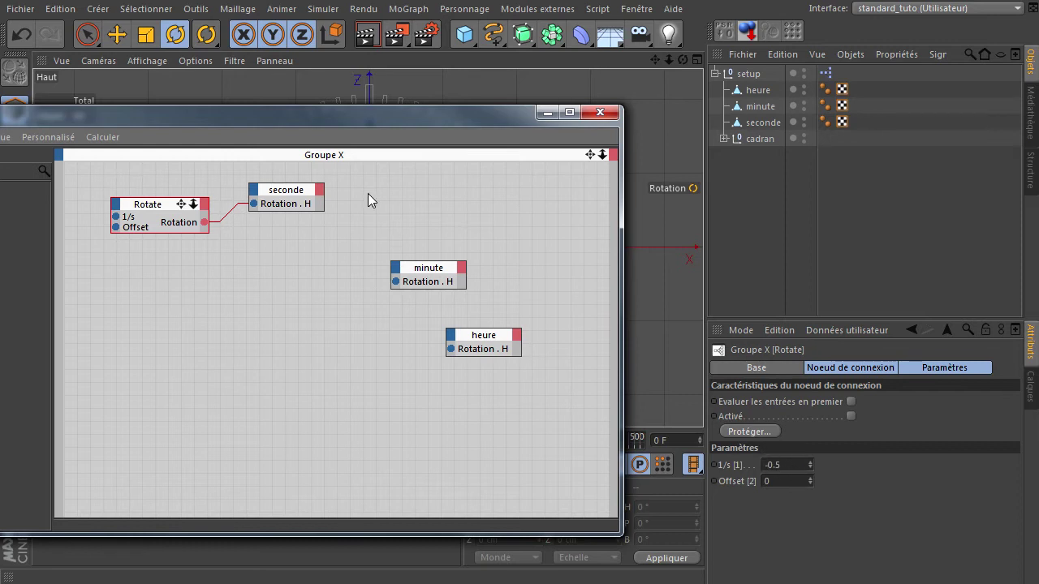
- Try an Offset of 10 on the Rotate node, play the animation briefly, rewind it and reset the Offset to 0
drag(379, 112, 455, 583)
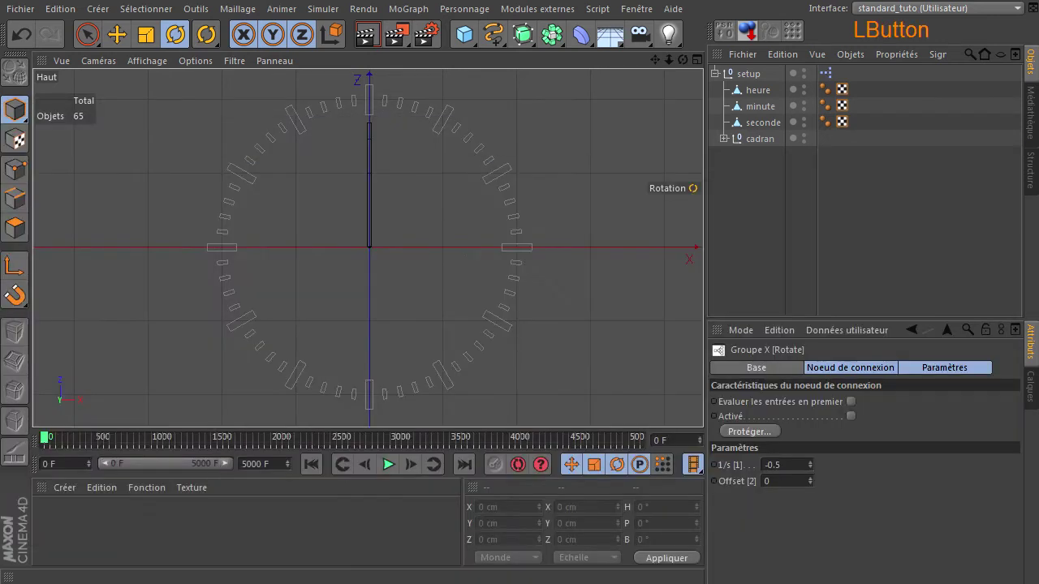
drag(811, 481, 811, 481)
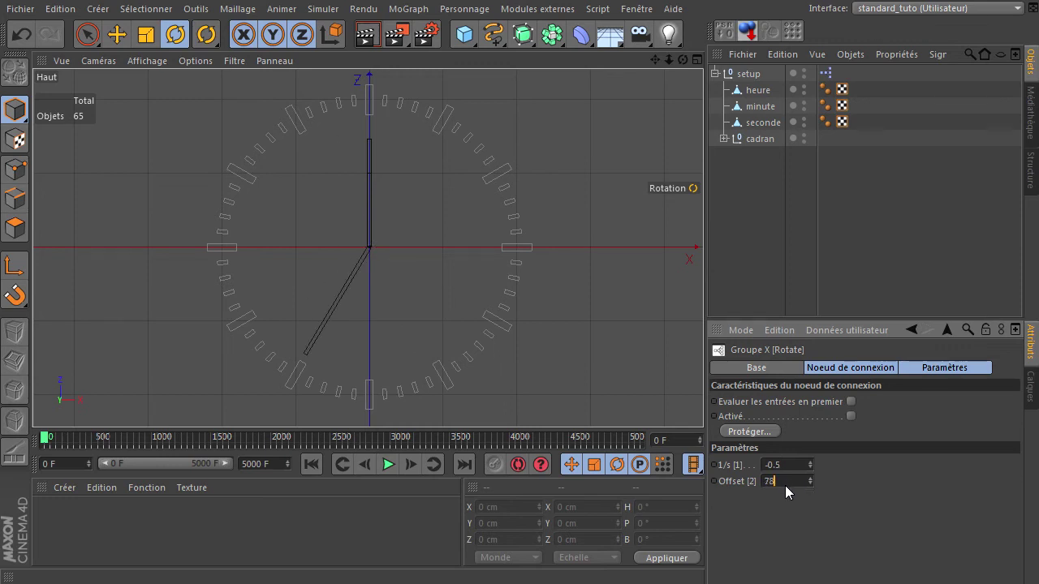
text(10)
key(Return)
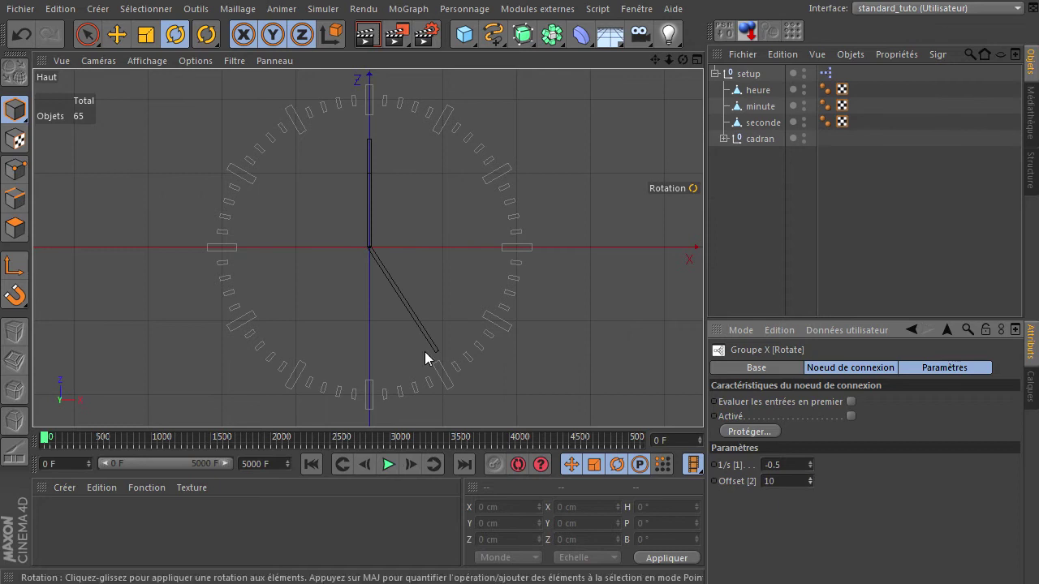
click(388, 466)
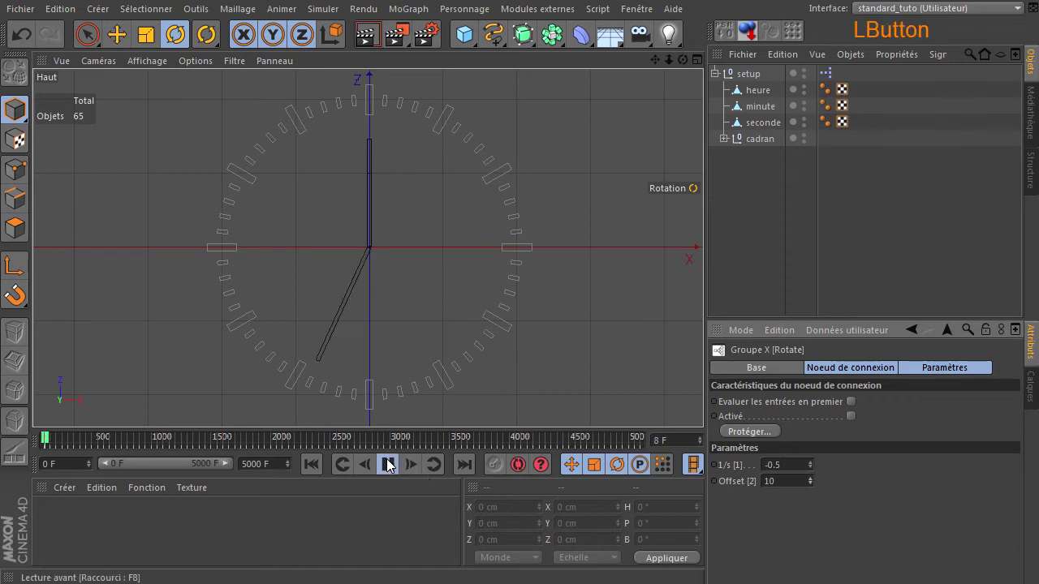
click(388, 466)
click(312, 464)
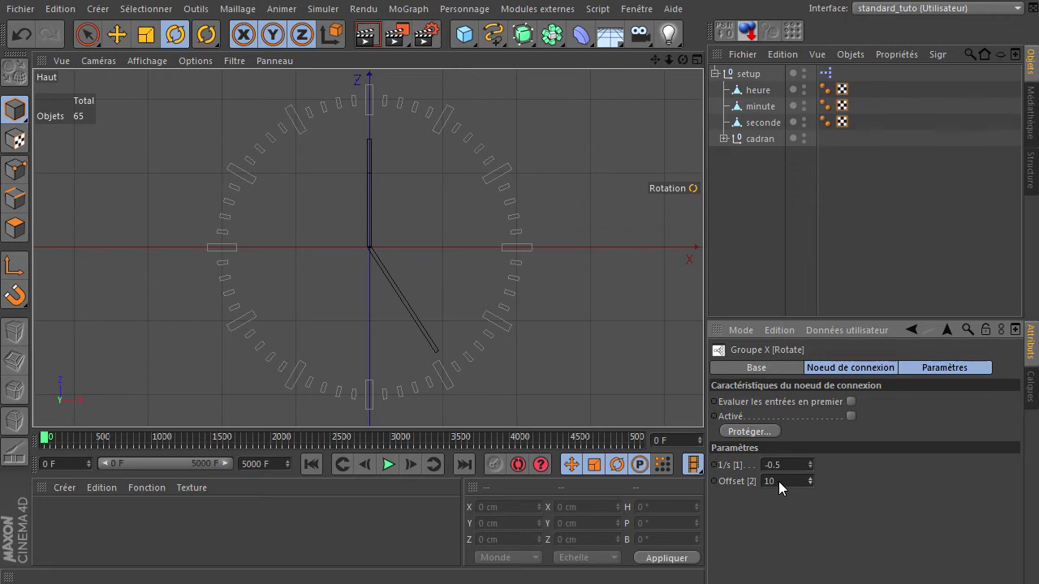
click(778, 482)
text(0)
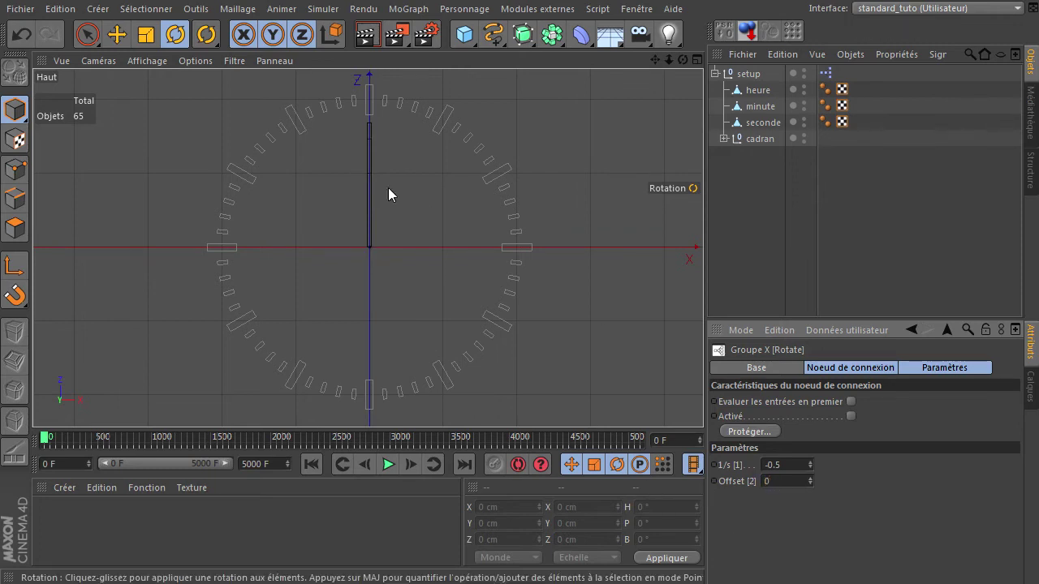
- Try Offset values of 0.5 and -0.5 on the Rotate node, and return the Offset to 0
click(810, 478)
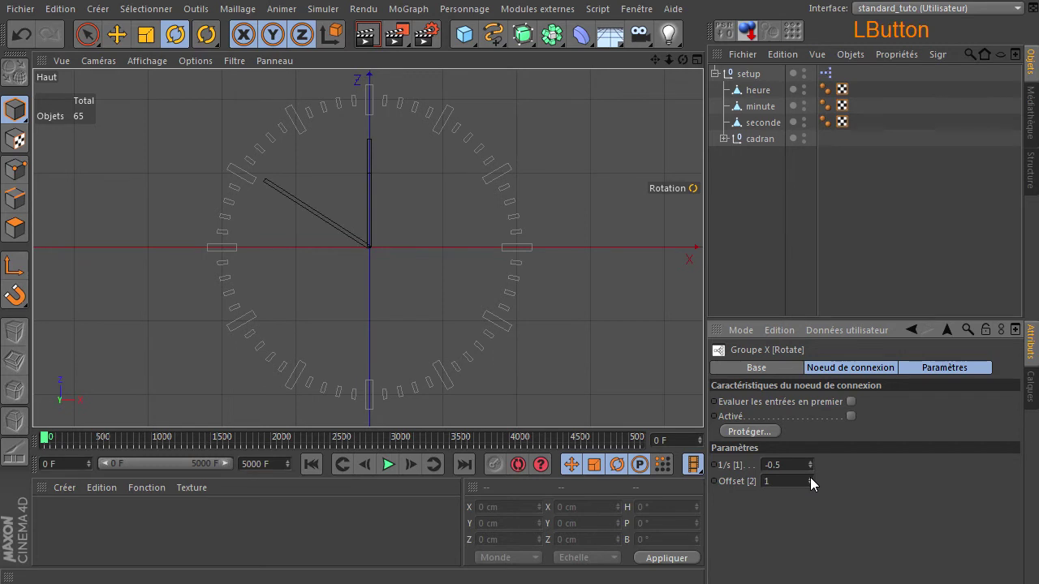
text(0.5)
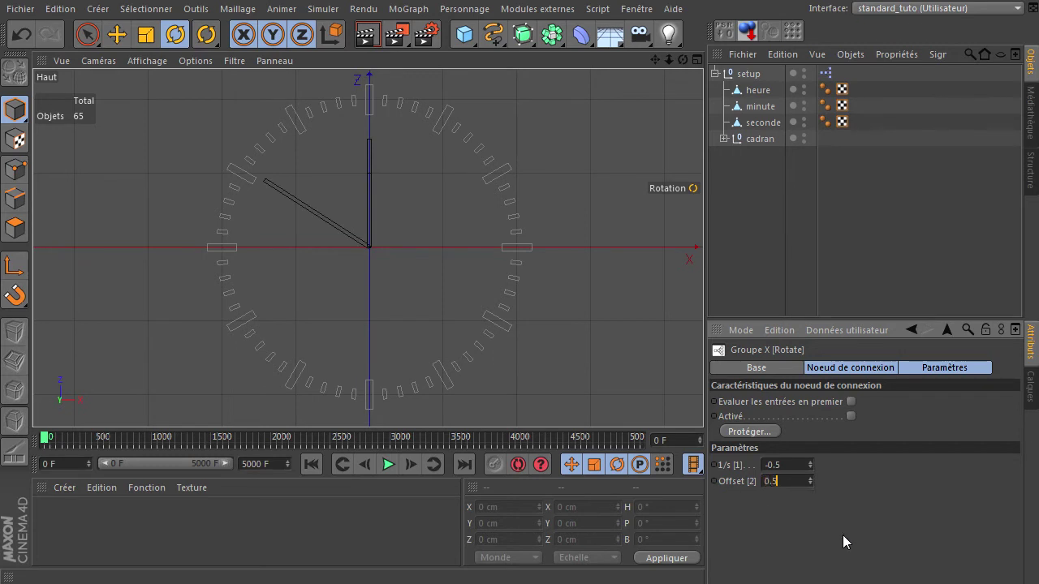
key(Return)
drag(798, 481, 723, 490)
text(-0.5)
key(Return)
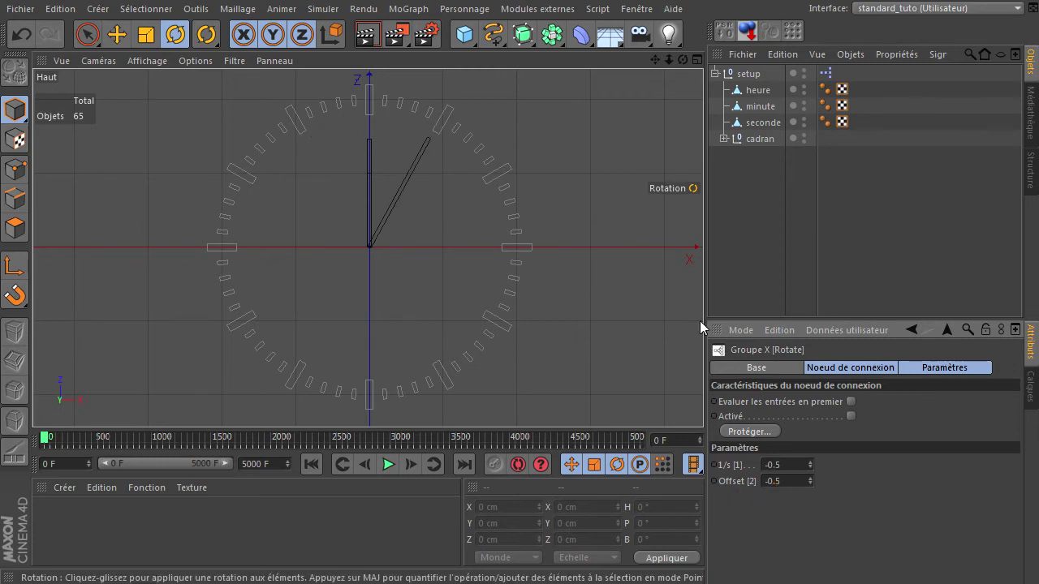
drag(794, 480, 743, 487)
text(0)
click(847, 535)
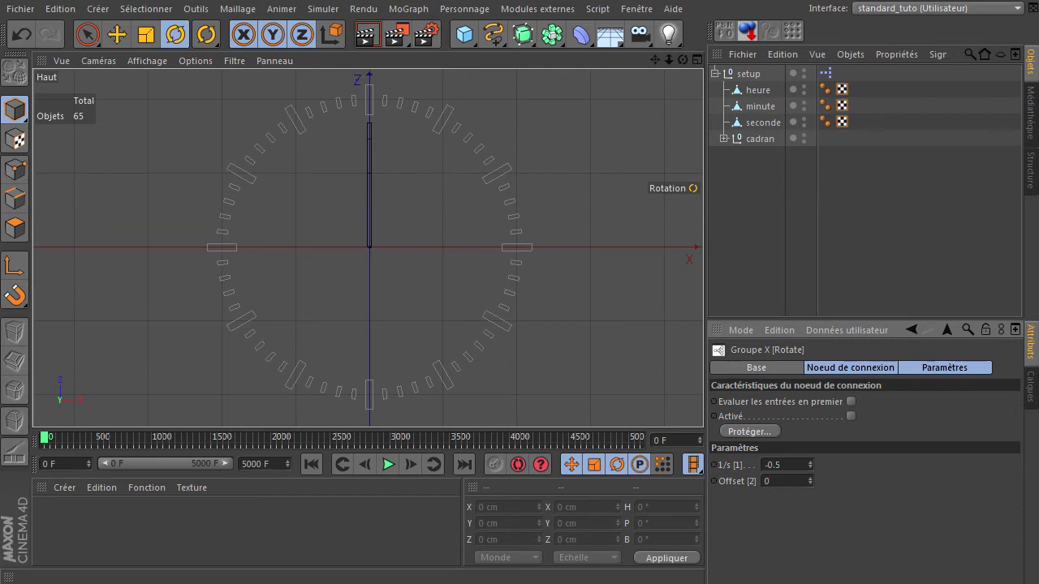
- Reopen the setup object's XPresso graph and rearrange the Rotate, seconde and minute nodes to make room between them
double_click(826, 73)
drag(847, 163, 459, 108)
drag(630, 250, 556, 249)
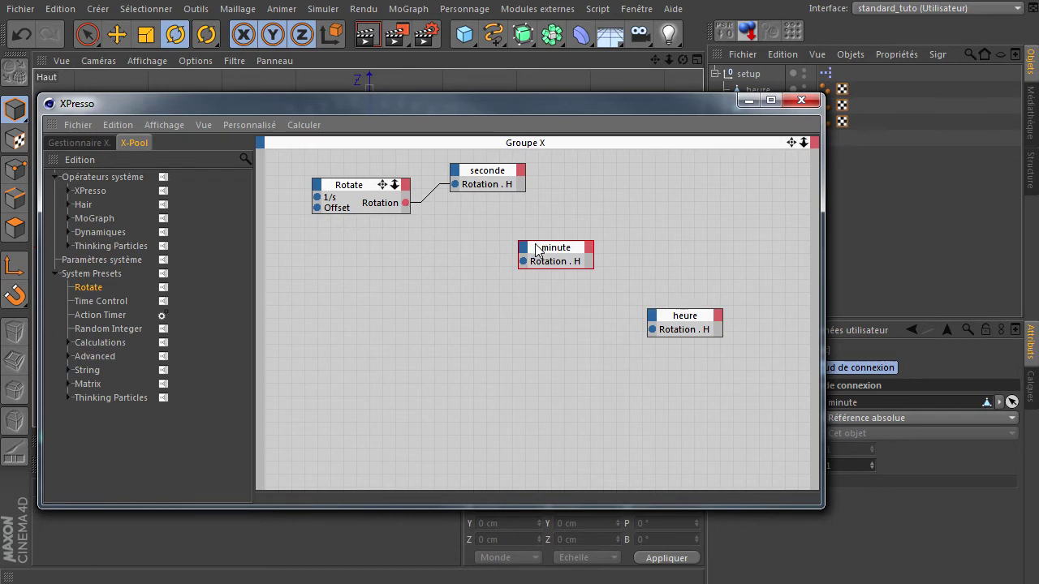
drag(558, 252, 555, 252)
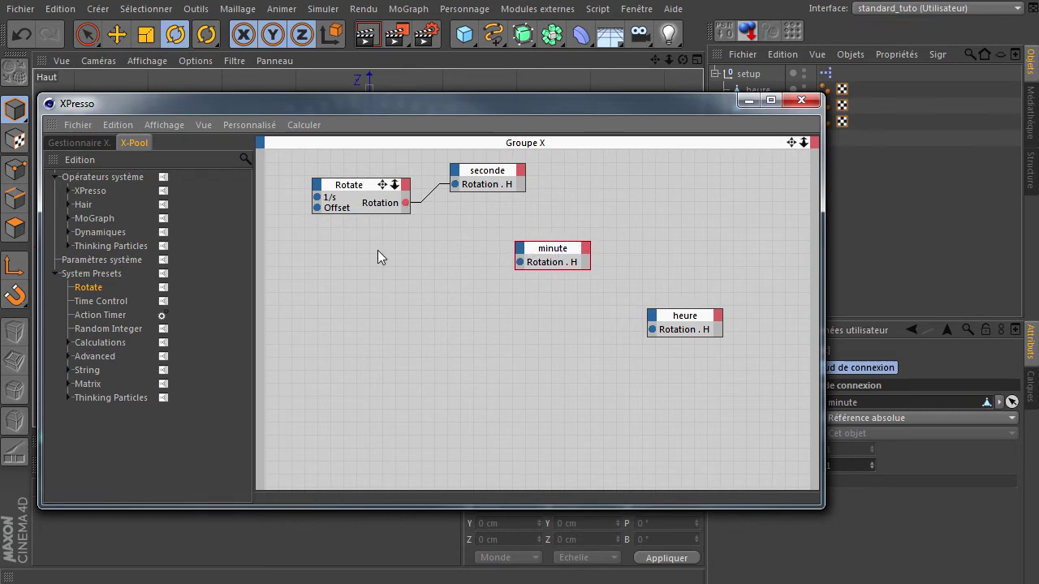
drag(370, 191, 341, 195)
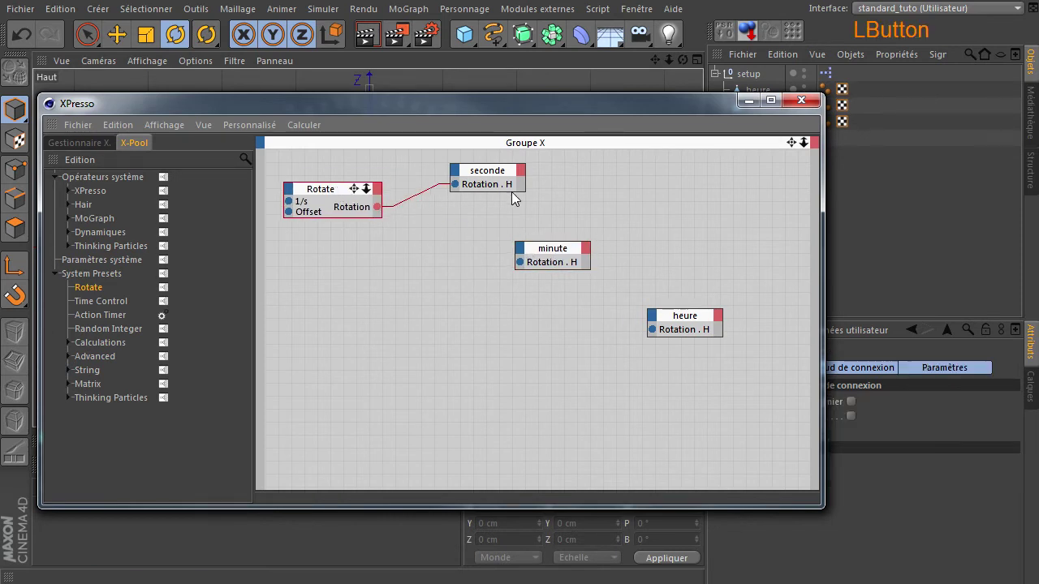
drag(502, 174, 479, 177)
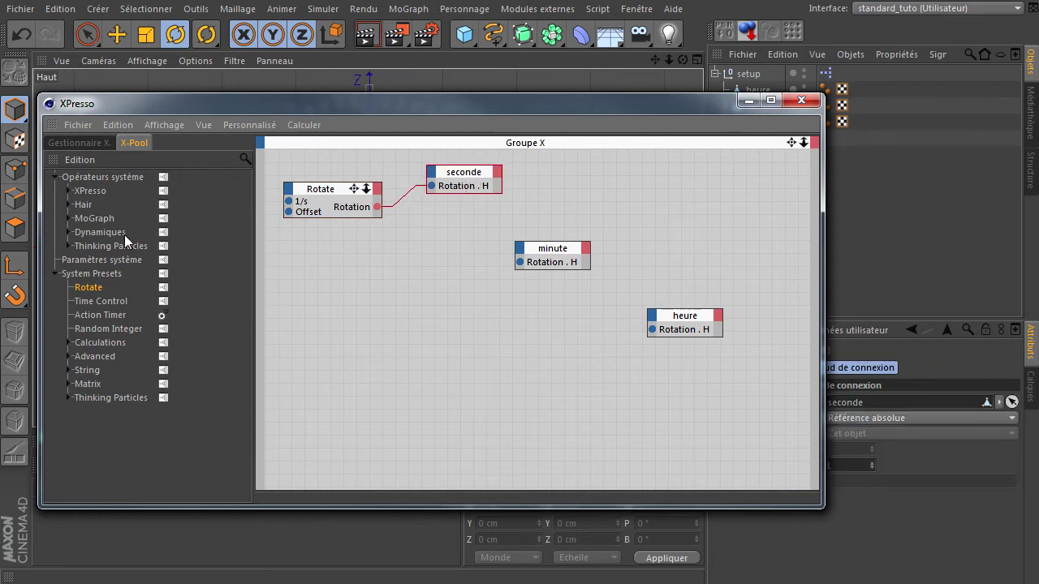
- Add a Maths:Addition node from the XPresso Calculer operators and place it between the Rotate and minute nodes
click(102, 177)
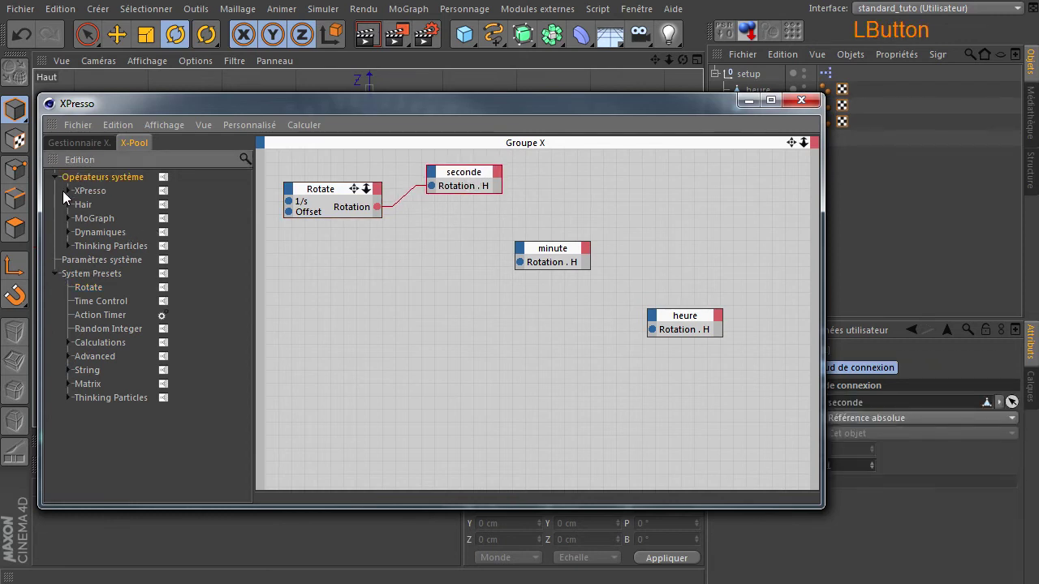
click(65, 192)
click(82, 246)
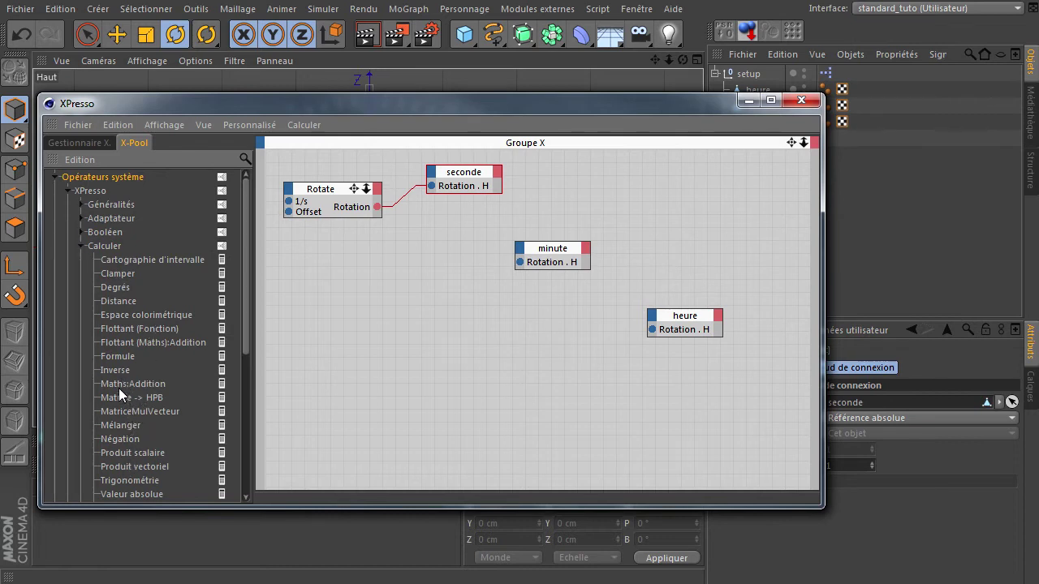
drag(420, 315, 445, 248)
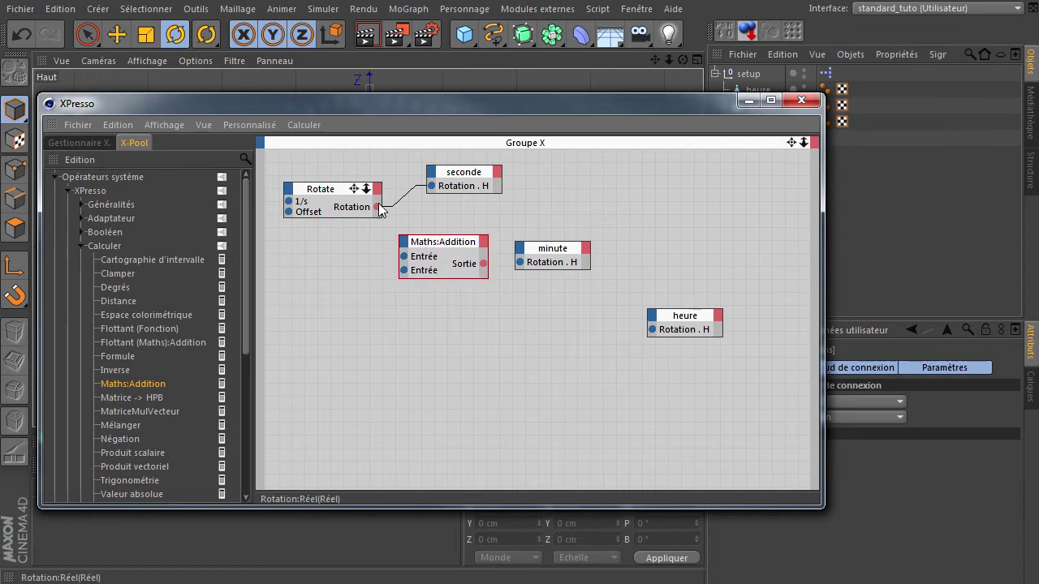
- Connect Rotate's Rotation output to the Maths node's first Entrée, and its Sortie to the minute node's Rotation . H
drag(377, 208, 403, 257)
drag(469, 177, 439, 174)
drag(540, 255, 548, 296)
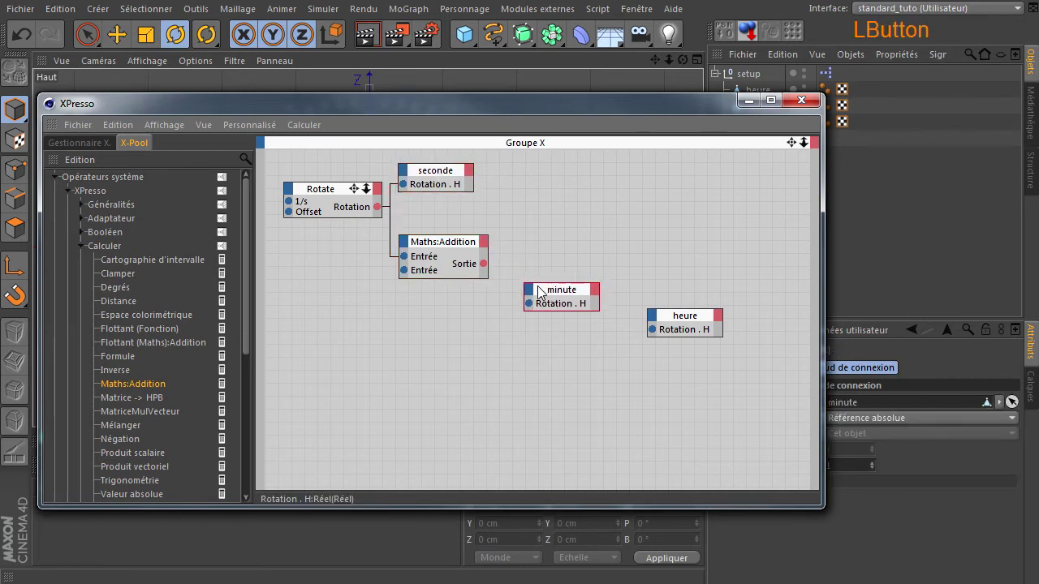
drag(483, 263, 538, 286)
- Set the Maths node's function to Division with Entrée [2] at 60, and play the animation
click(455, 248)
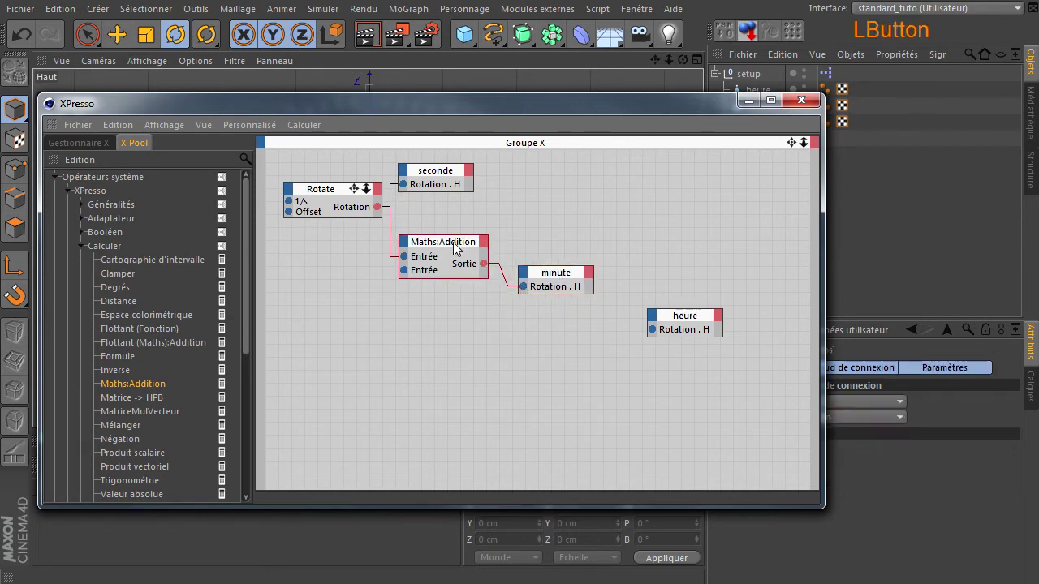
drag(601, 122, 379, 123)
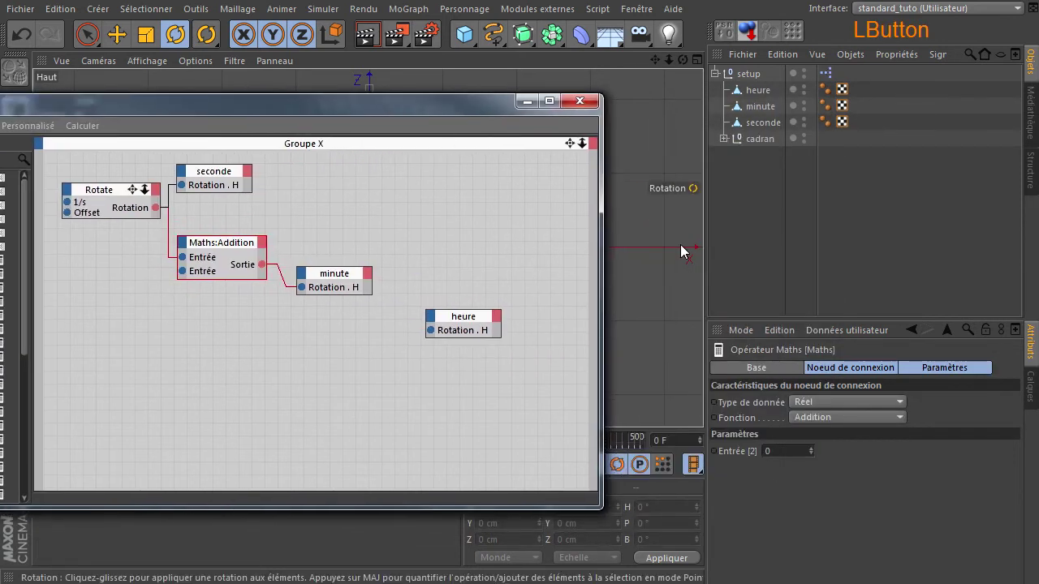
click(818, 417)
click(813, 483)
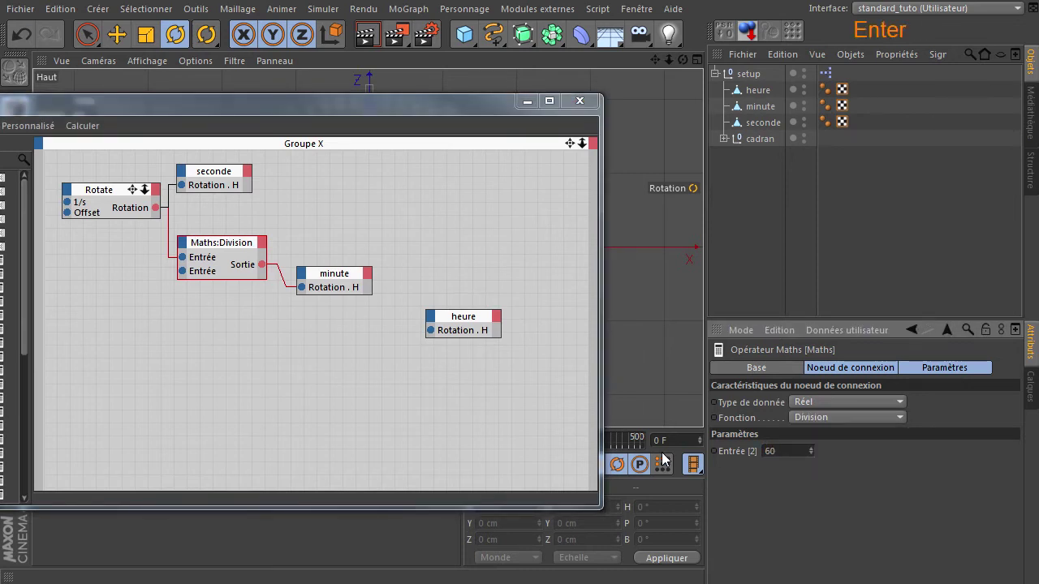
drag(313, 109, 1038, 140)
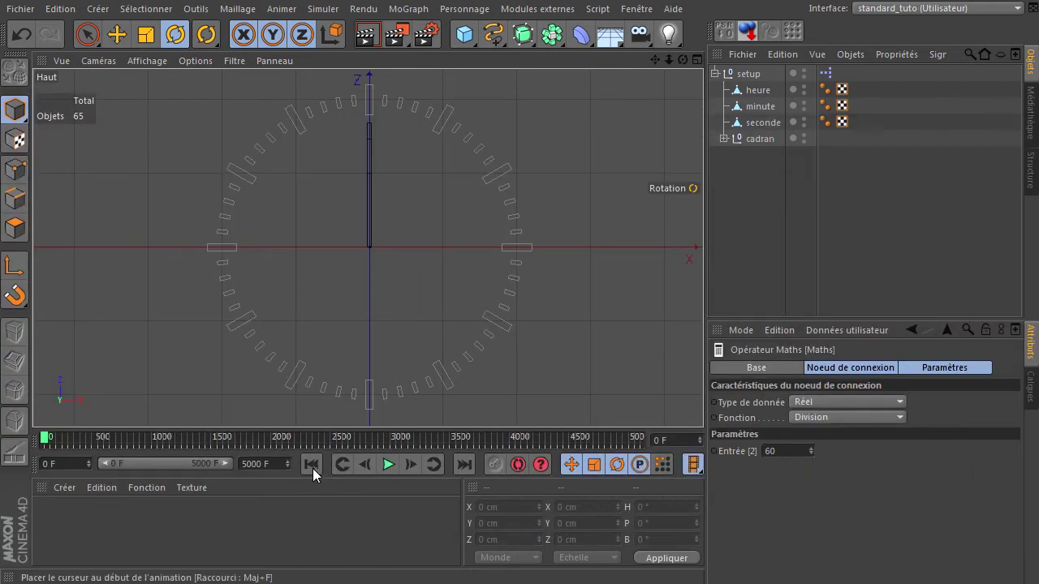
click(391, 469)
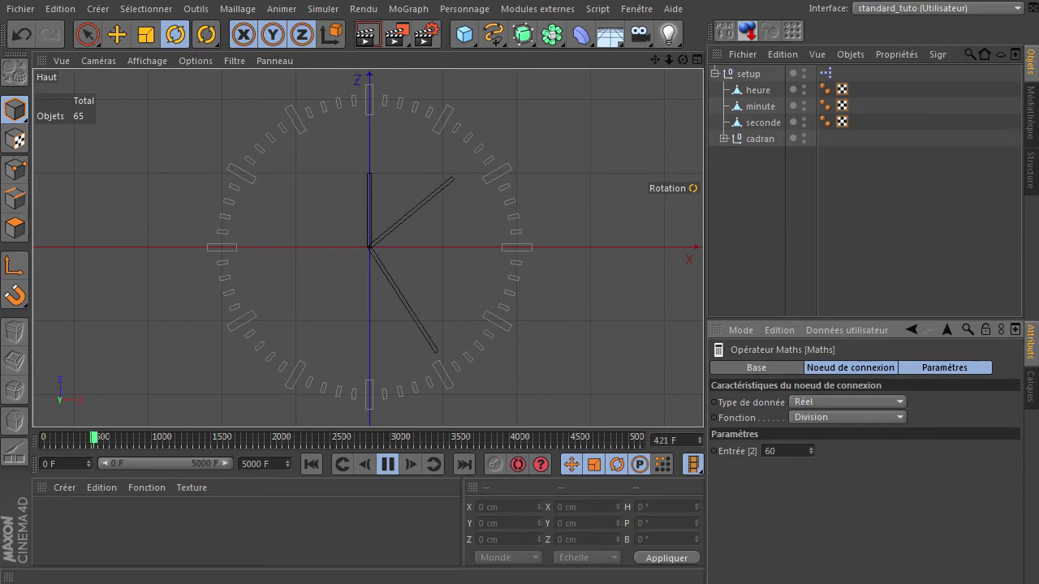
- Select the Rotate node in the XPresso graph and try a 1/s value of -0.017 during playback
double_click(826, 73)
click(473, 178)
drag(460, 94, 1038, 174)
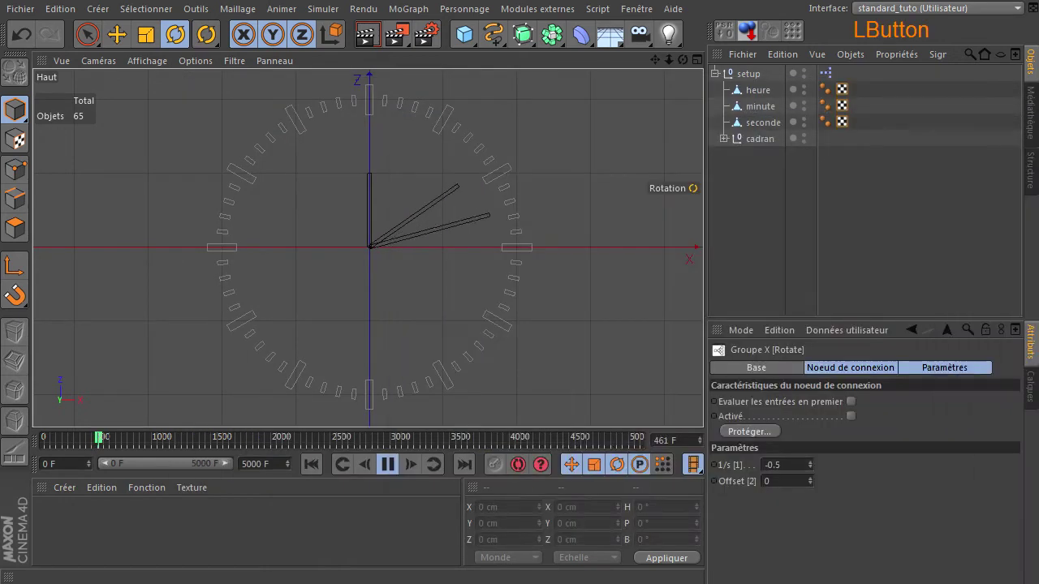
click(787, 465)
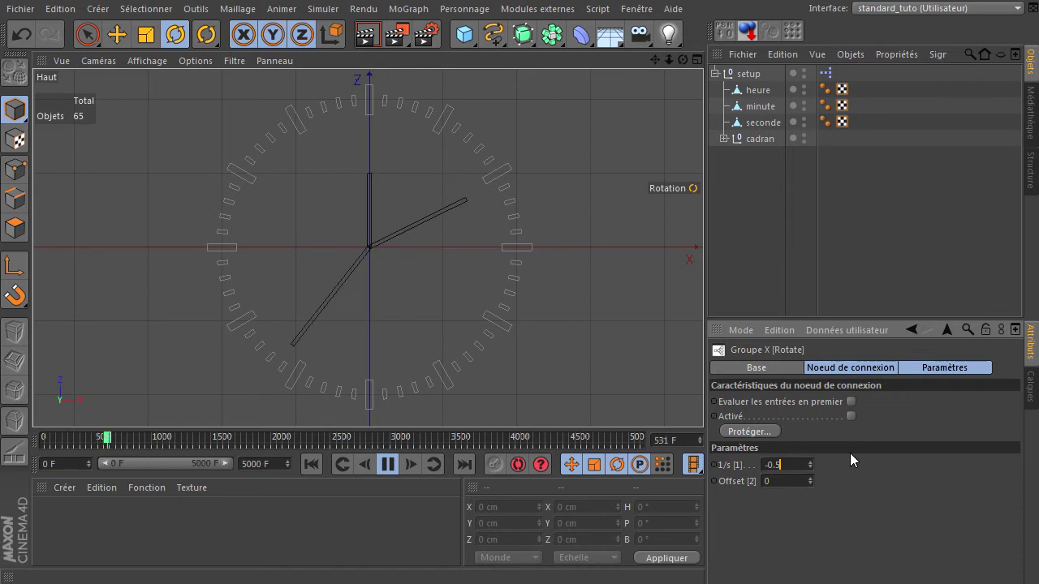
key(BackSpace)
key(BackSpace)
text(.017)
key(Return)
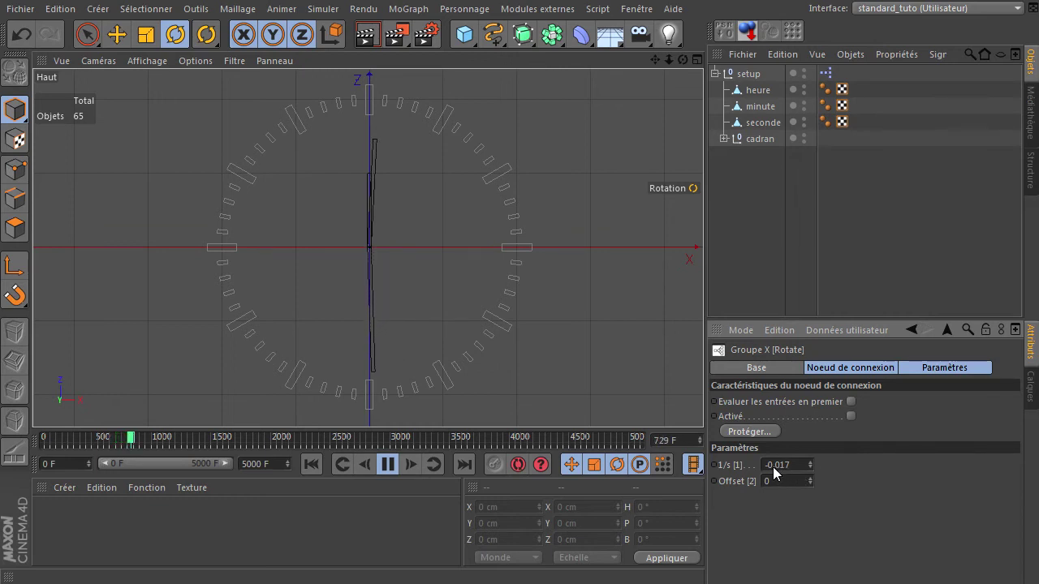
- Try a 1/s value of -1 on the Rotate node while the animation plays
click(800, 464)
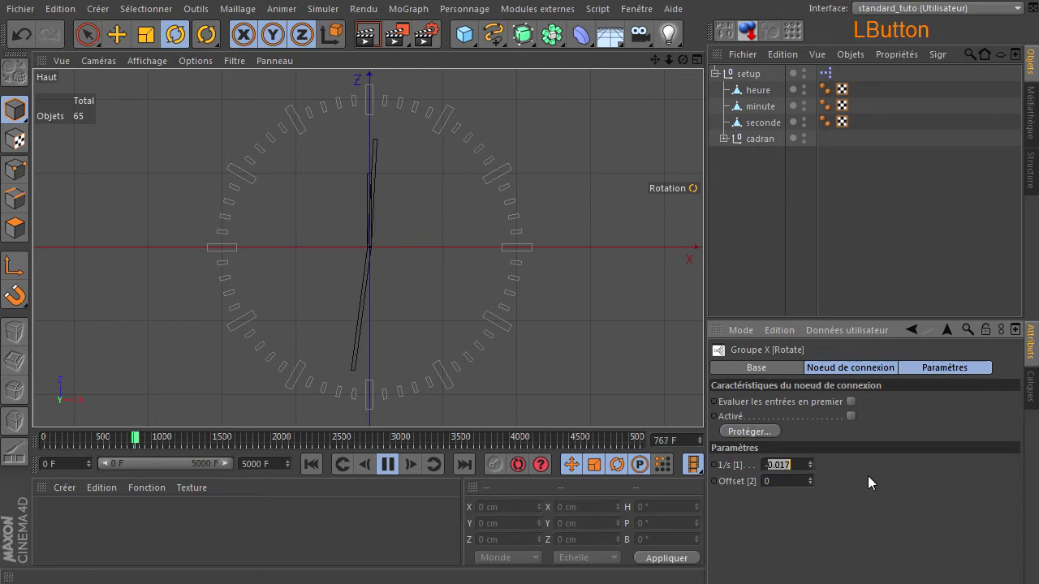
text(-1)
key(Return)
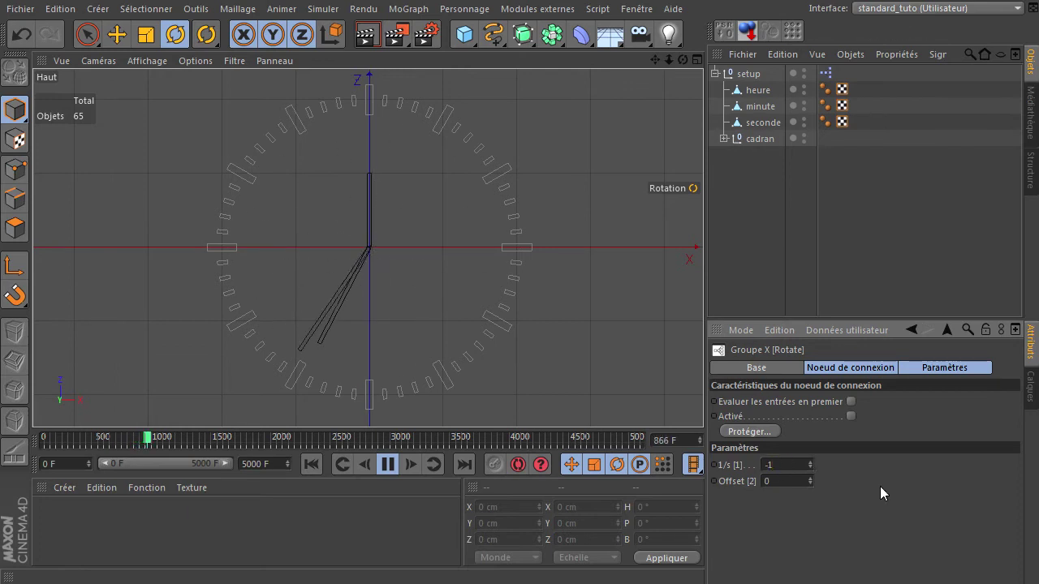
- Restore the Rotate node's 1/s value to -0.5, stop playback and rewind to the first frame
click(794, 467)
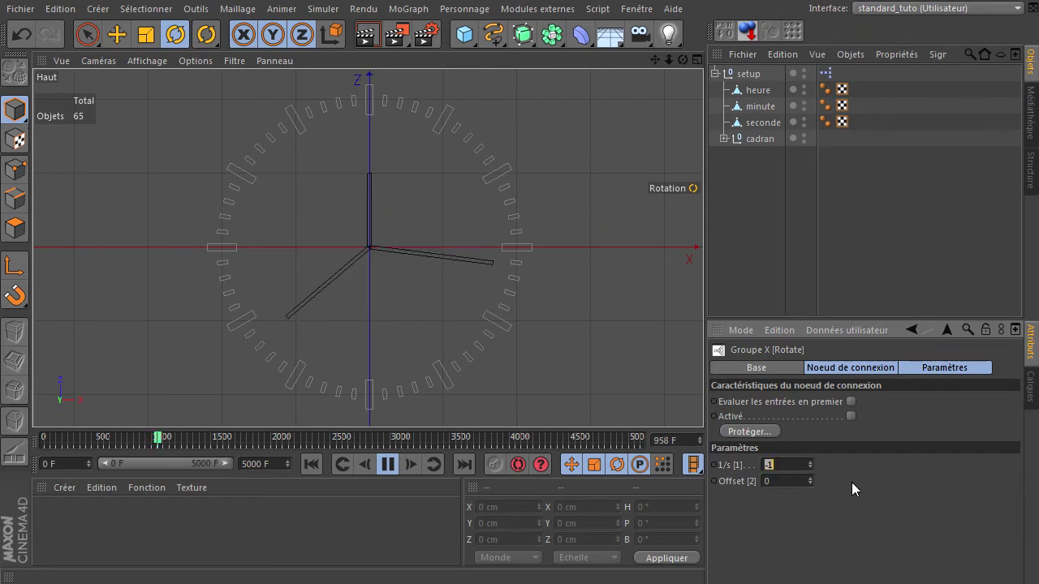
text(-0.5)
key(Return)
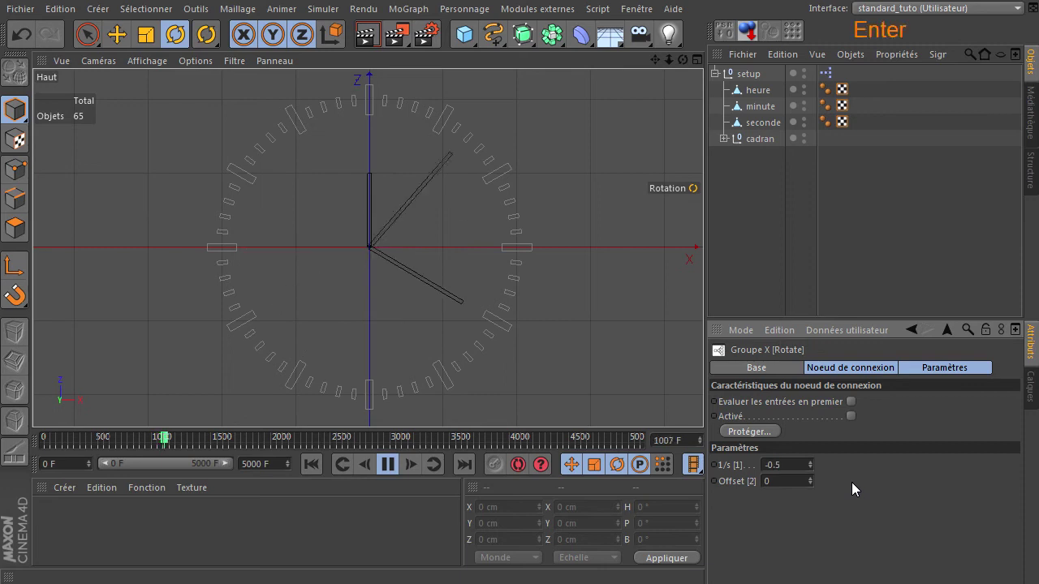
click(388, 463)
click(309, 464)
- Add a second Maths:Addition node below the Maths:Division node in the XPresso graph and move the heure node to its lower right
drag(1038, 203, 387, 91)
click(781, 298)
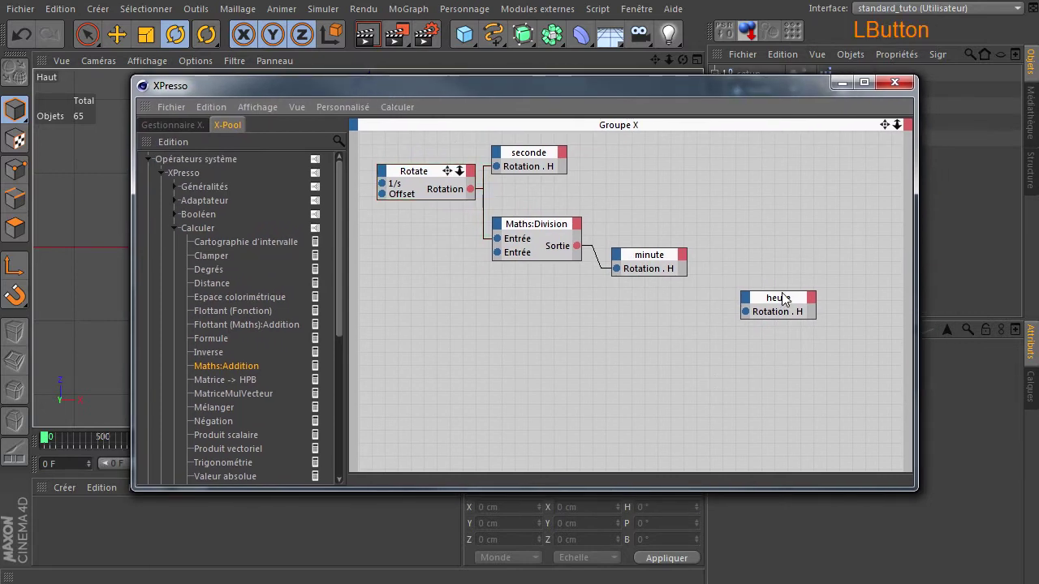
drag(781, 297, 673, 338)
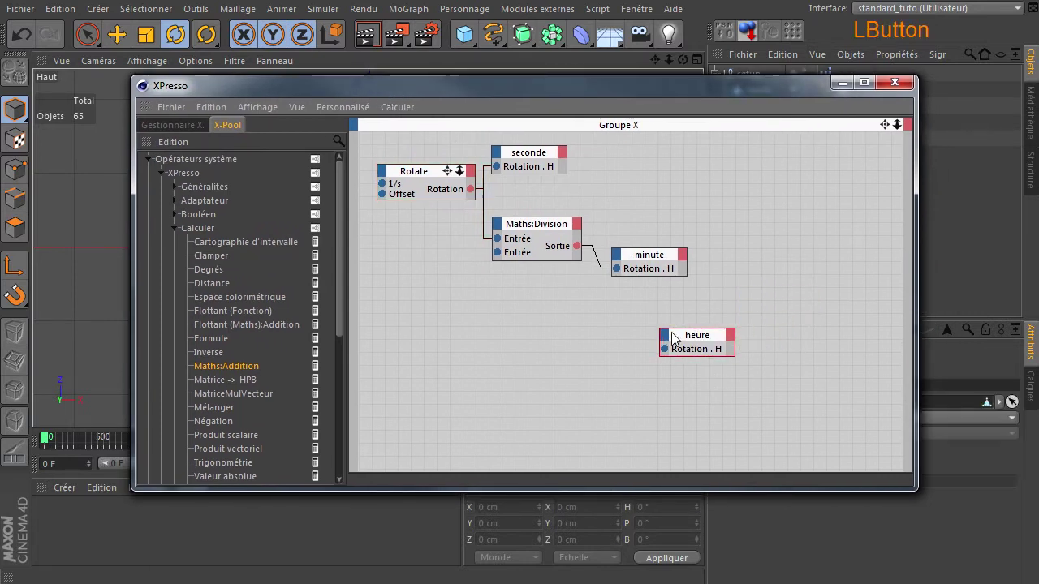
click(539, 235)
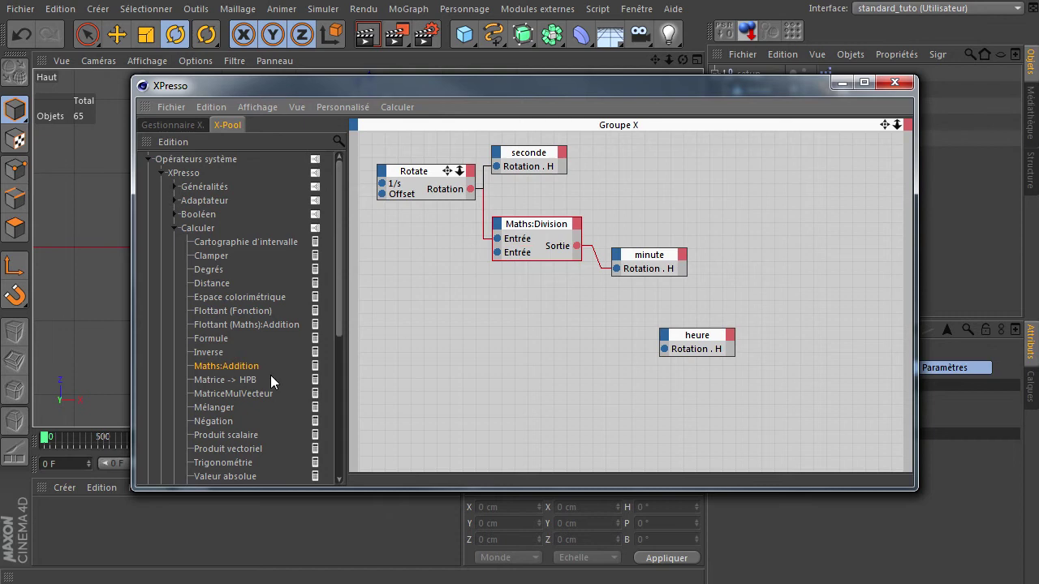
drag(241, 364, 545, 408)
drag(563, 345, 563, 345)
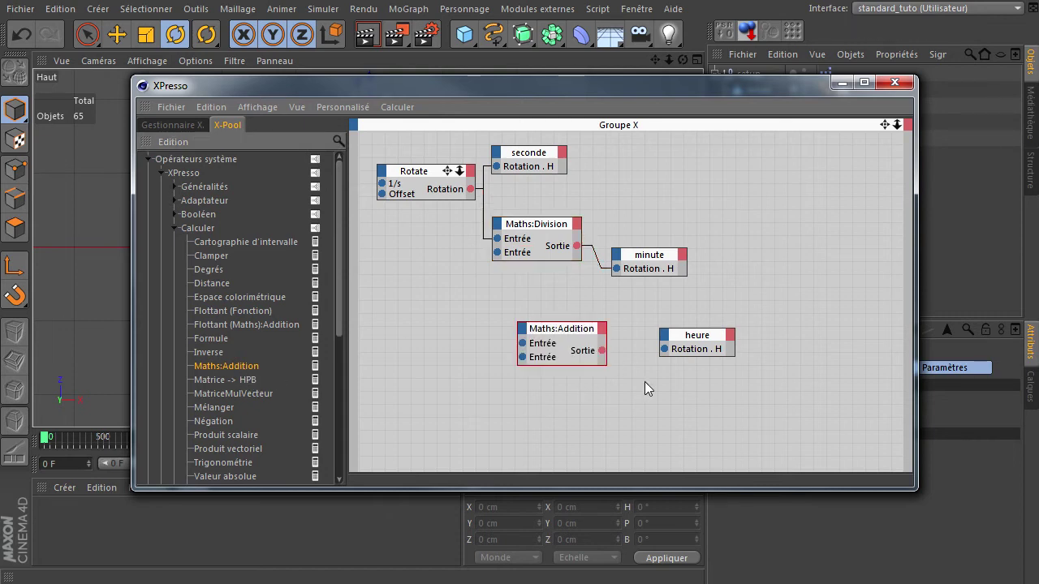
drag(697, 344, 742, 392)
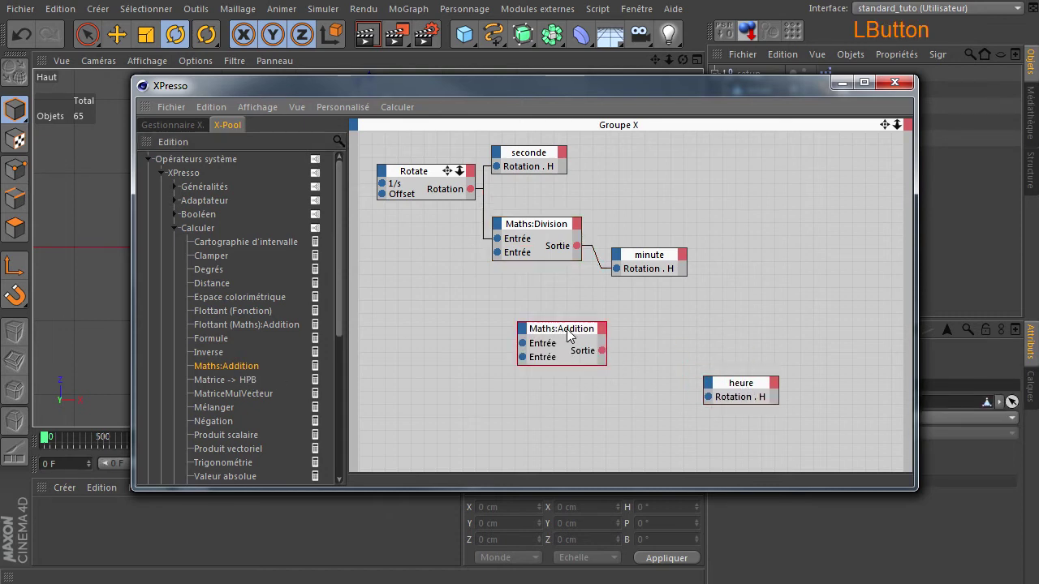
- Feed the Maths:Division output into the new Maths:Addition node, switch that node's function to Division and set its second input to 12
drag(568, 337, 606, 342)
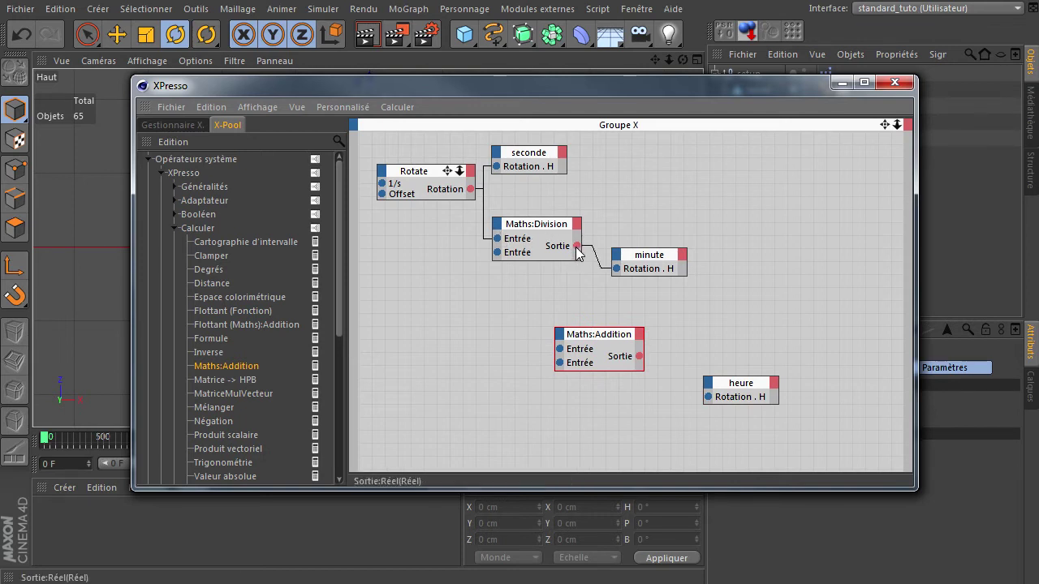
drag(577, 246, 624, 344)
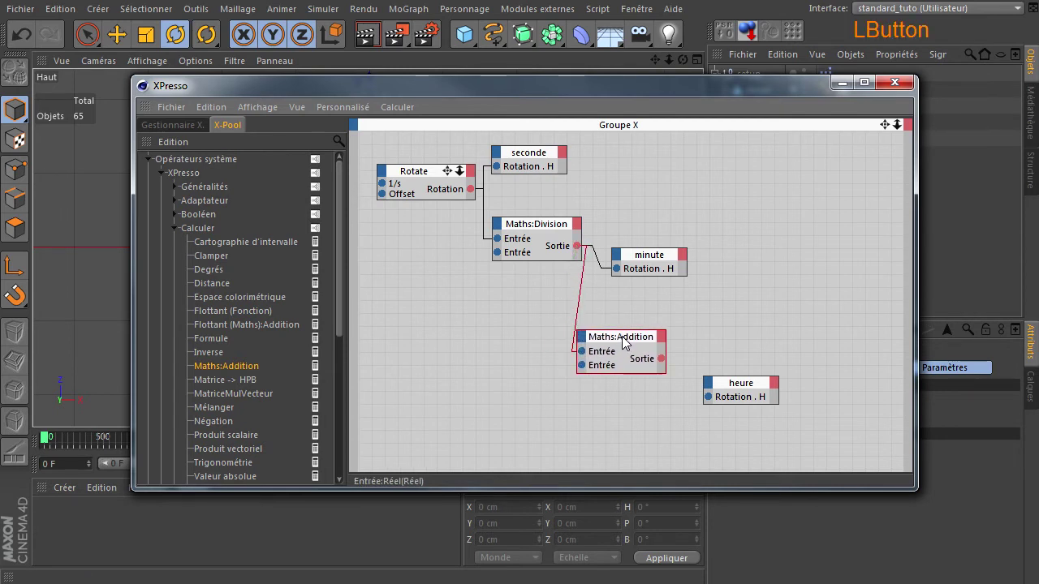
drag(651, 88, 393, 76)
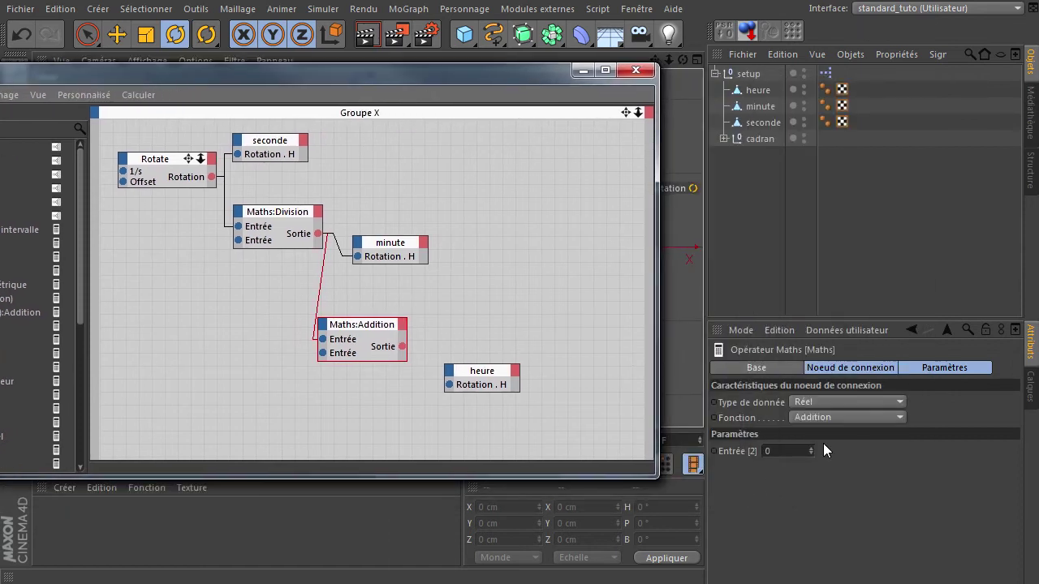
click(826, 417)
click(818, 481)
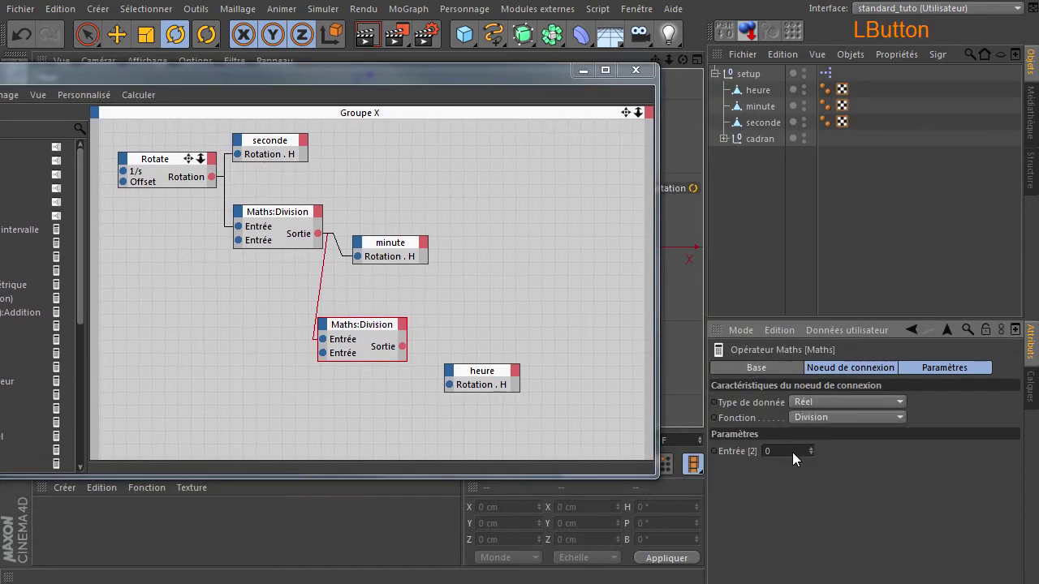
text(12)
key(Return)
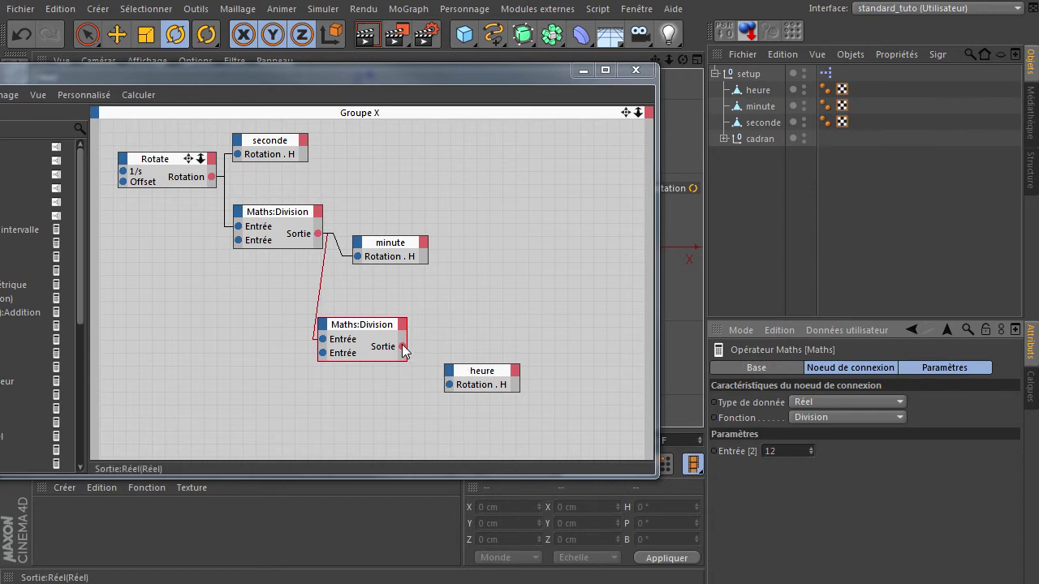
- Connect the second Maths:Division output to heure's Rotation . H and rearrange the minute, division and heure nodes into a compact graph
drag(402, 347, 532, 374)
drag(378, 329, 406, 294)
drag(380, 241, 371, 195)
drag(398, 294, 384, 272)
drag(529, 376, 486, 310)
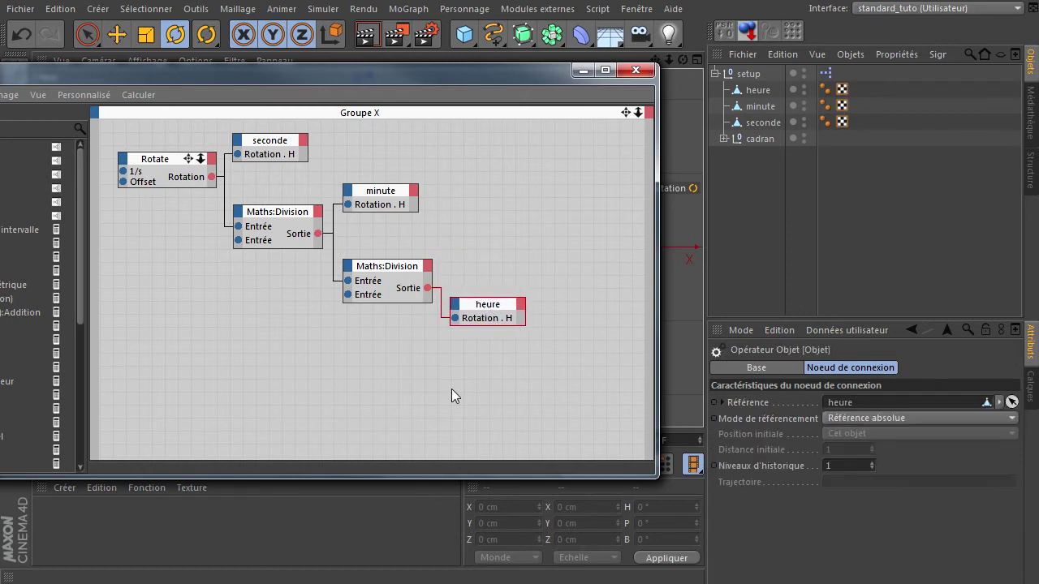
click(376, 395)
- Move the XPresso window off the viewport and play the animation from the first frame to check the three hands
drag(368, 75, 1038, 199)
click(310, 464)
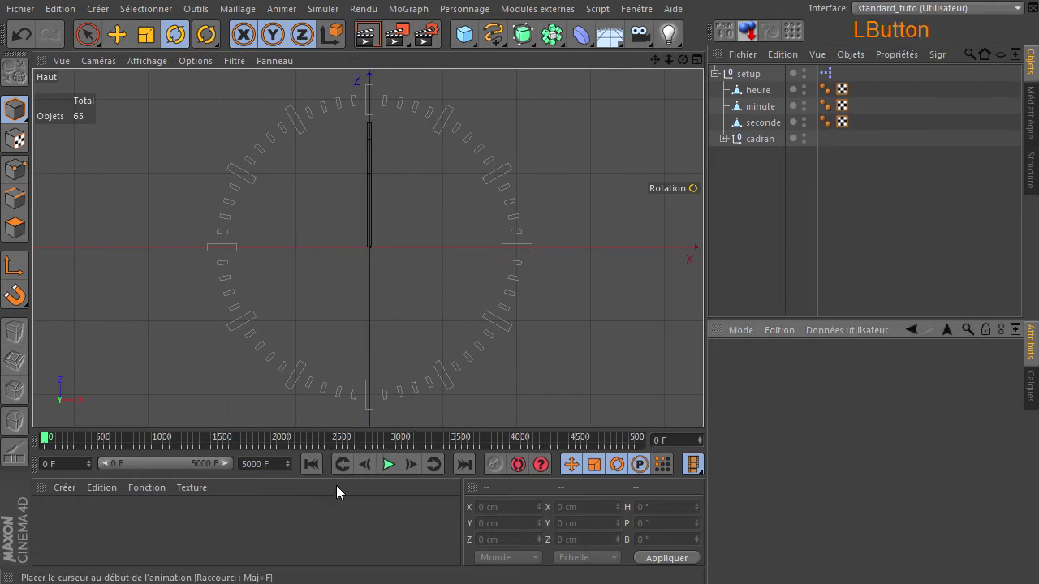
click(388, 463)
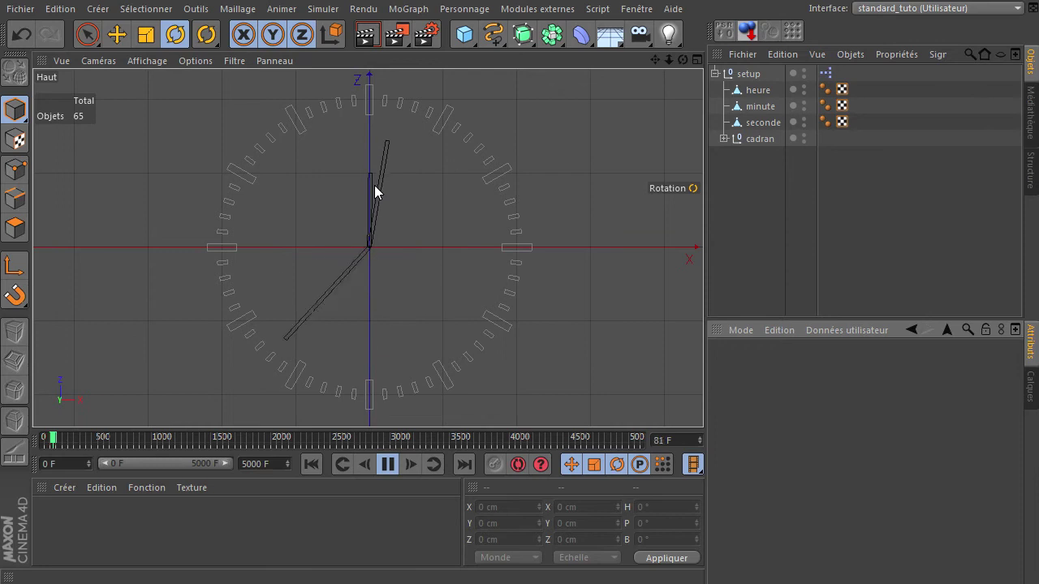
- Set the Rotate node's 1/s value to -4 during playback, watch the hands, and rewind to the first frame
double_click(826, 74)
drag(334, 183, 216, 116)
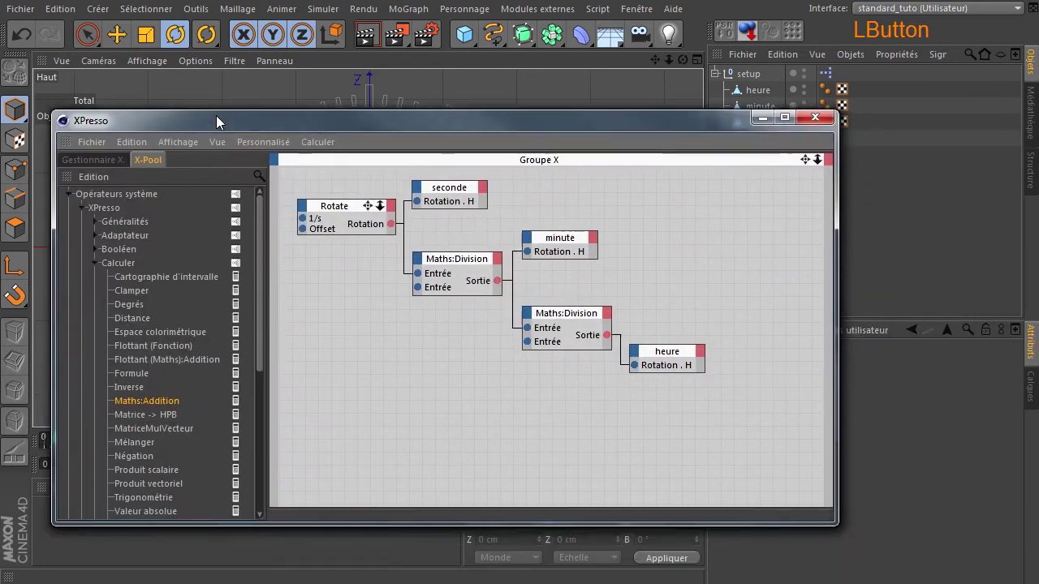
click(358, 207)
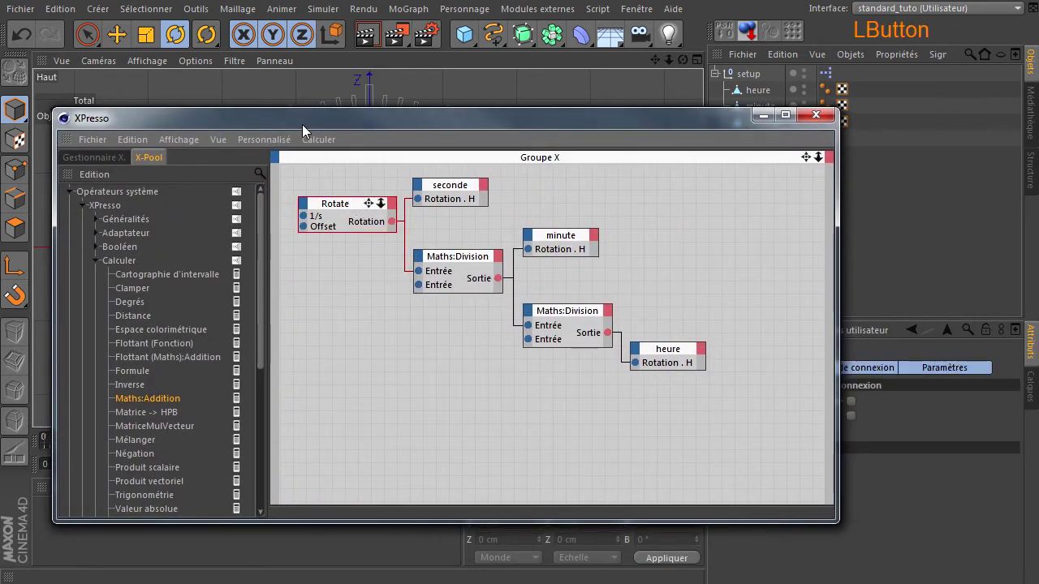
click(816, 115)
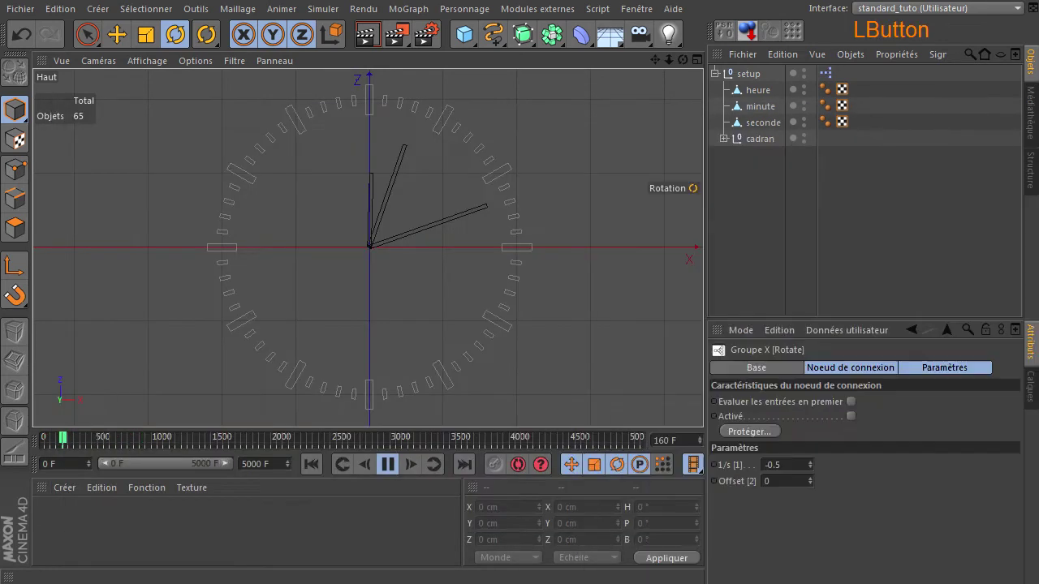
click(768, 466)
text(-4)
click(861, 486)
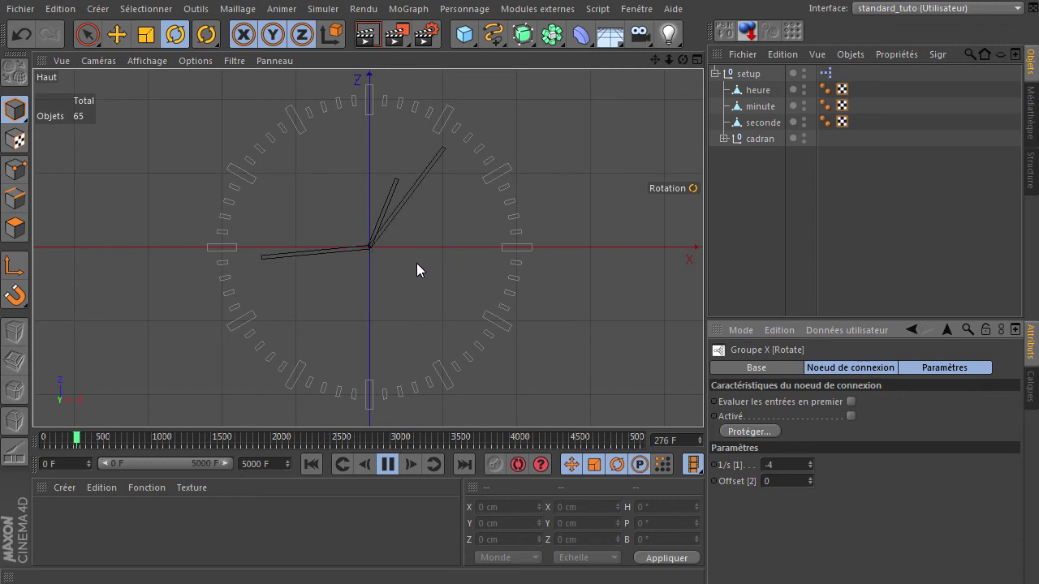
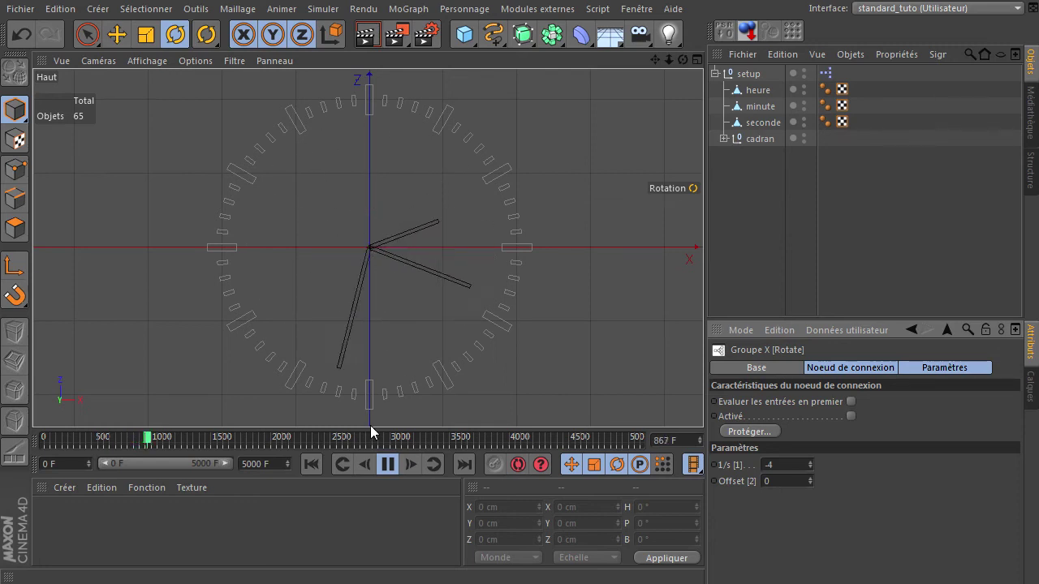
click(387, 464)
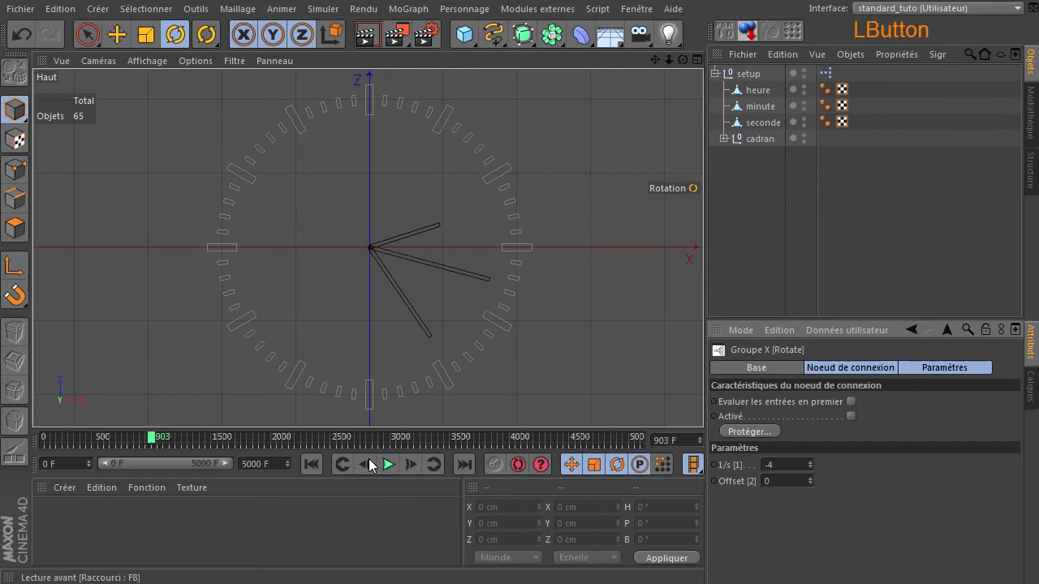
click(311, 465)
- Try an Offset of -1767 on the Rotate node with a short playback from the start, and reset the Offset to 0
click(785, 466)
double_click(785, 465)
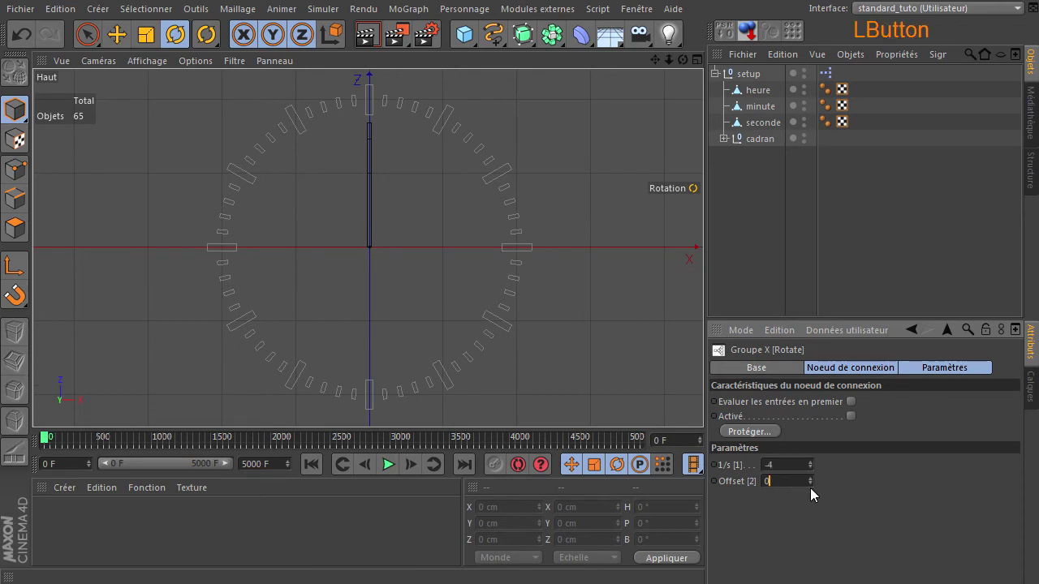
drag(811, 488, 810, 479)
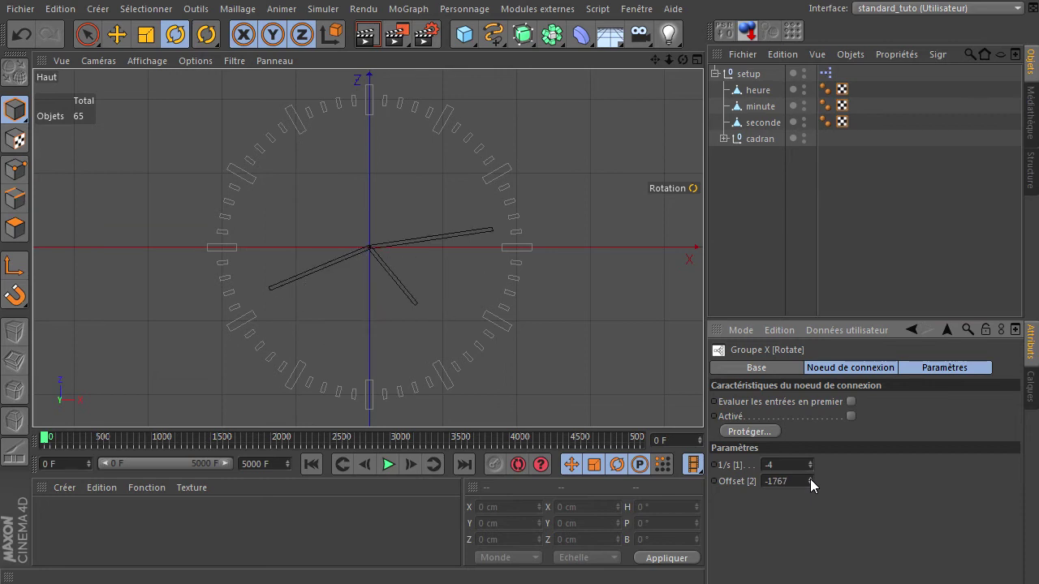
click(388, 464)
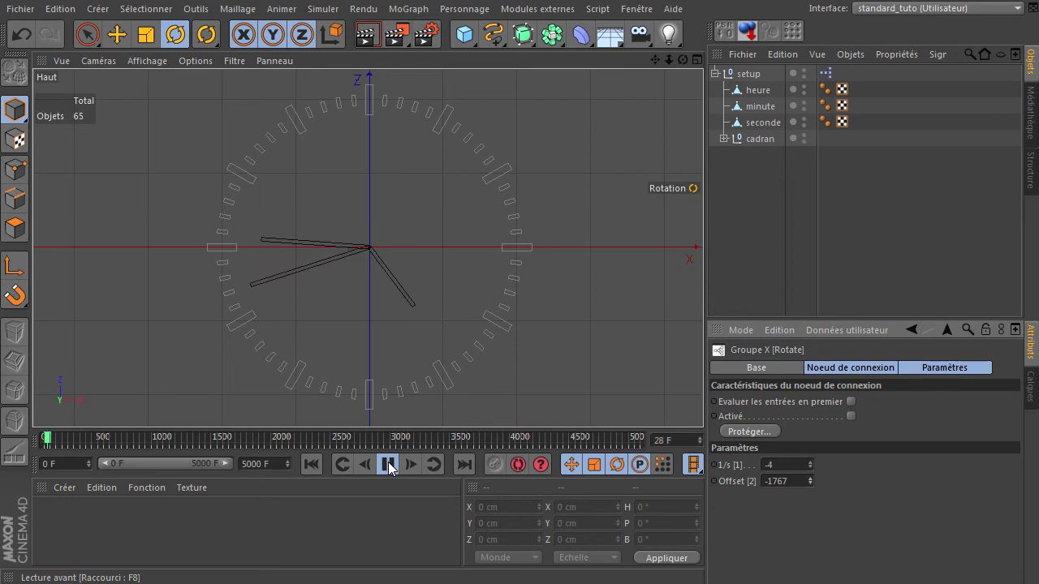
click(388, 465)
click(309, 465)
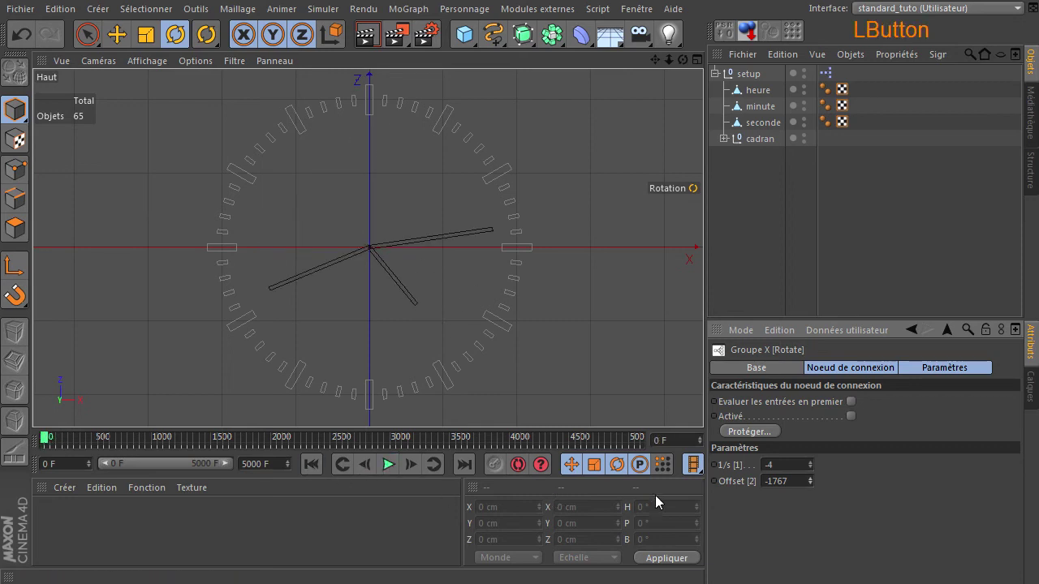
key(Return)
- Copy the user data interface of the Rotate node's 1/s and Offset parameters
double_click(825, 73)
drag(691, 110, 446, 158)
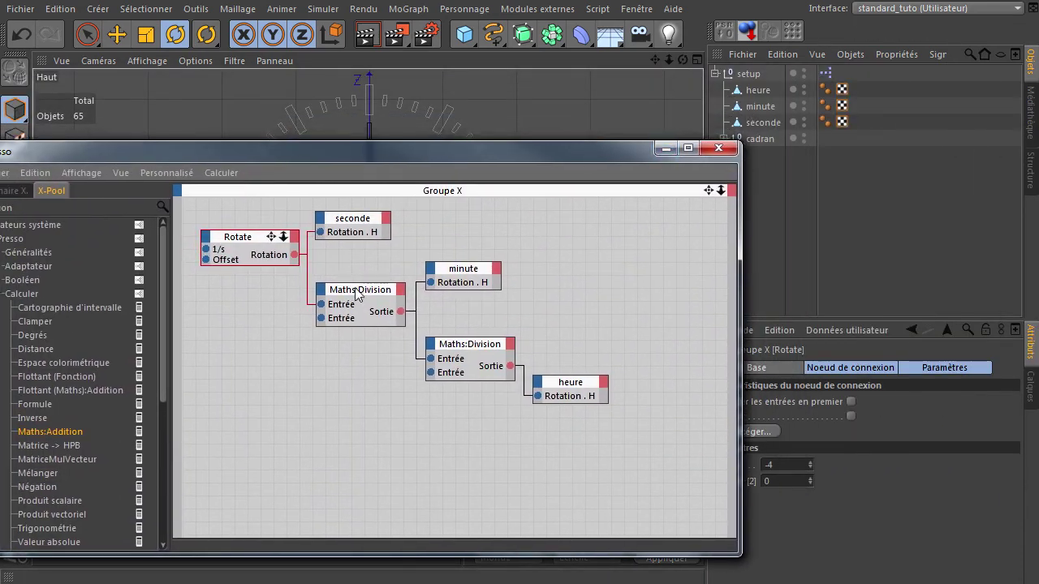
click(719, 149)
click(736, 467)
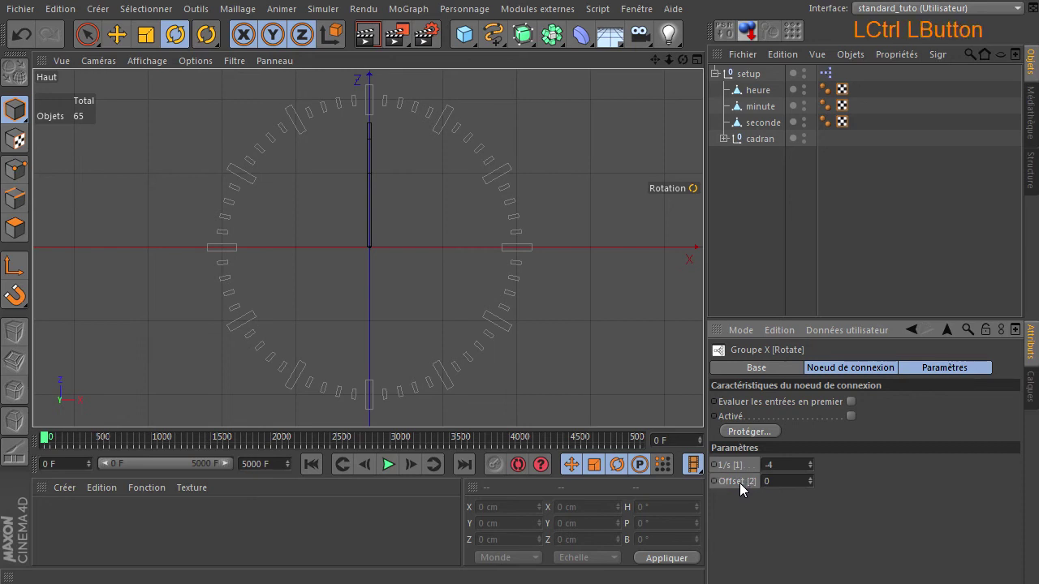
right_click(740, 483)
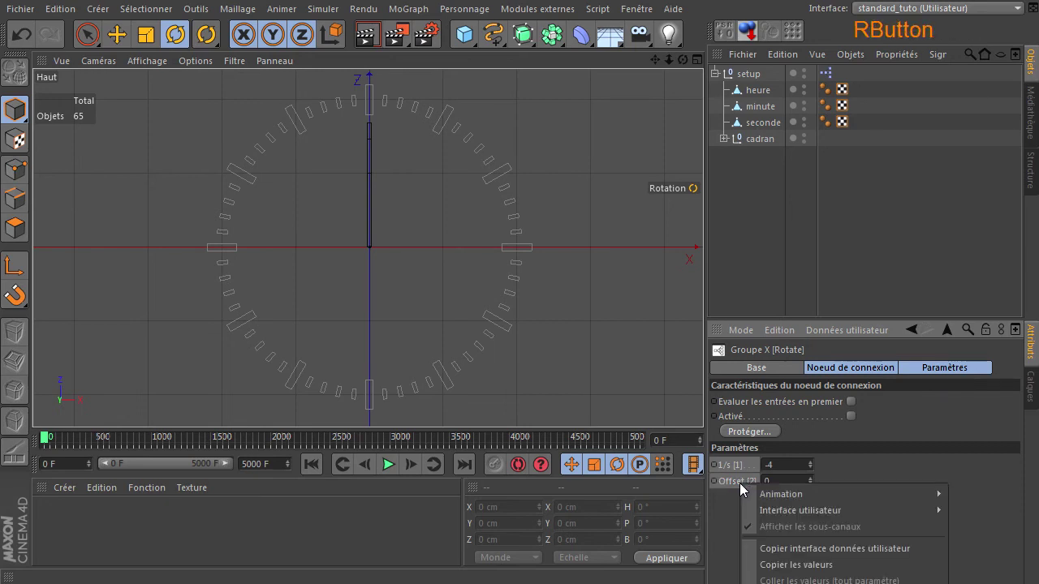
click(787, 549)
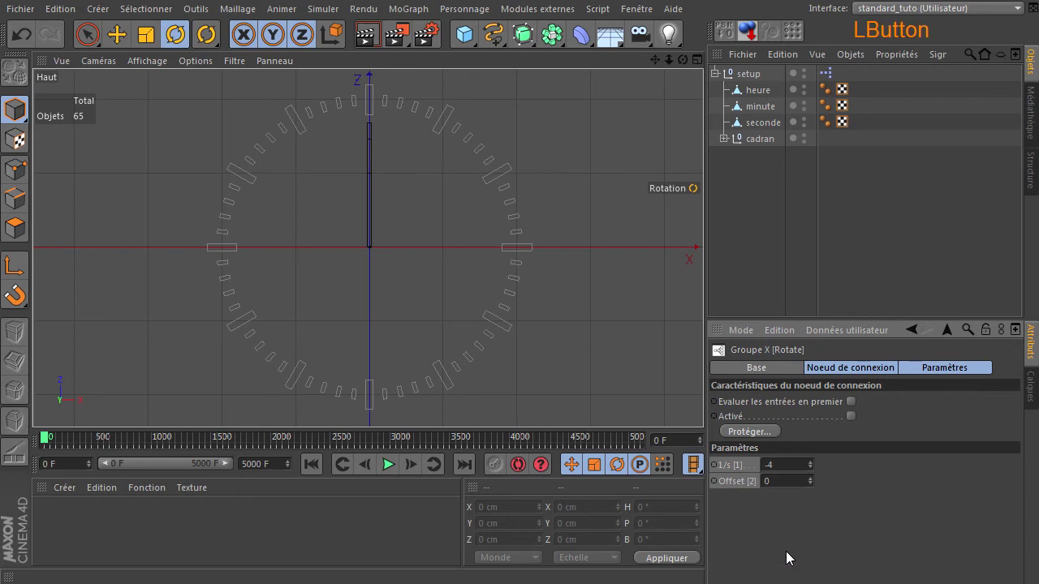
- Paste the copied user data interface onto the setup null object
click(755, 75)
click(869, 328)
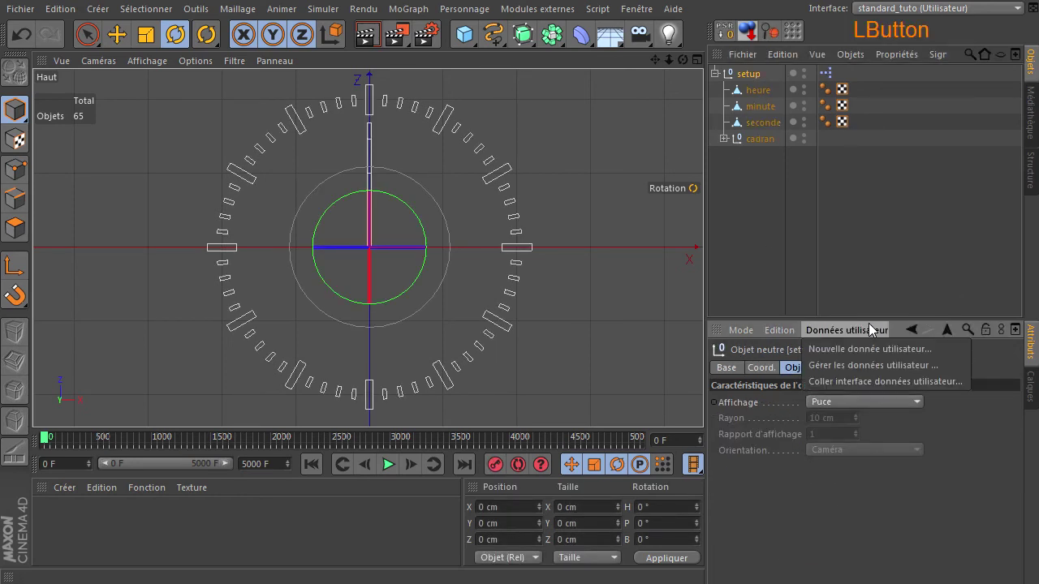
click(864, 382)
drag(689, 155, 297, 66)
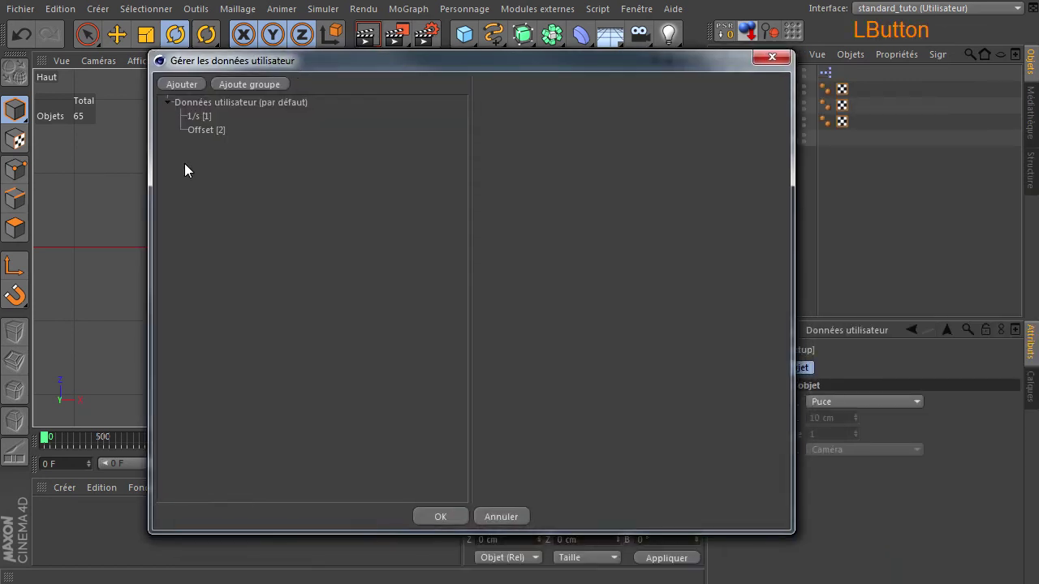
- Add a user data group named Reglage and place the 1/s and Offset entries inside it
click(240, 85)
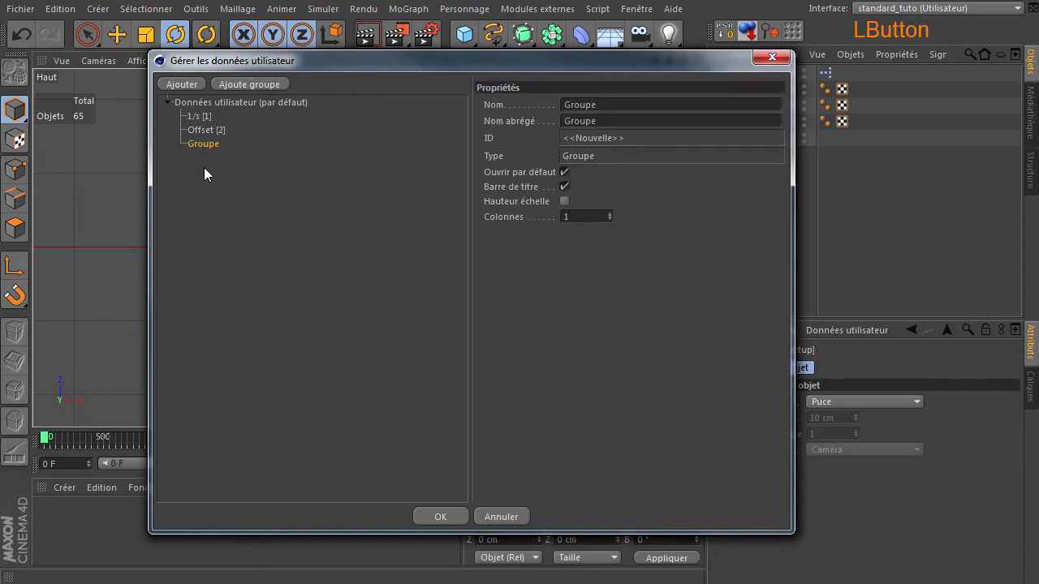
click(630, 107)
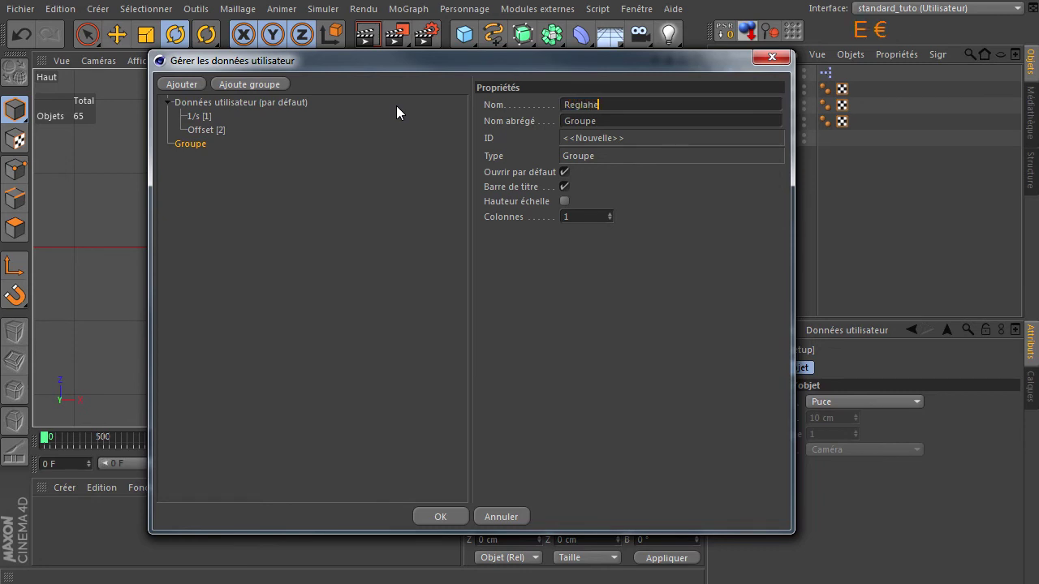
text(Regla)
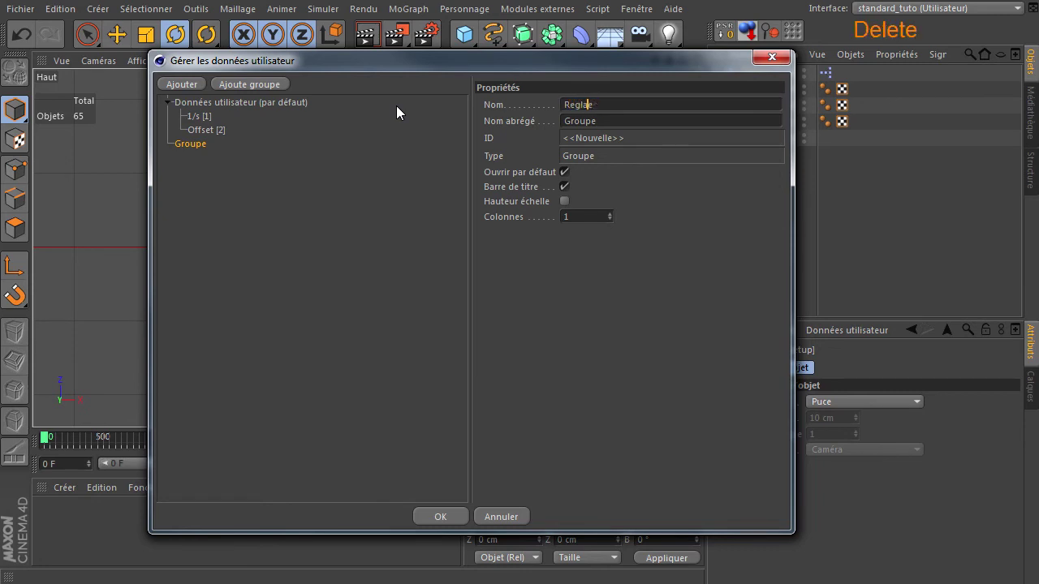
text(ge)
click(604, 310)
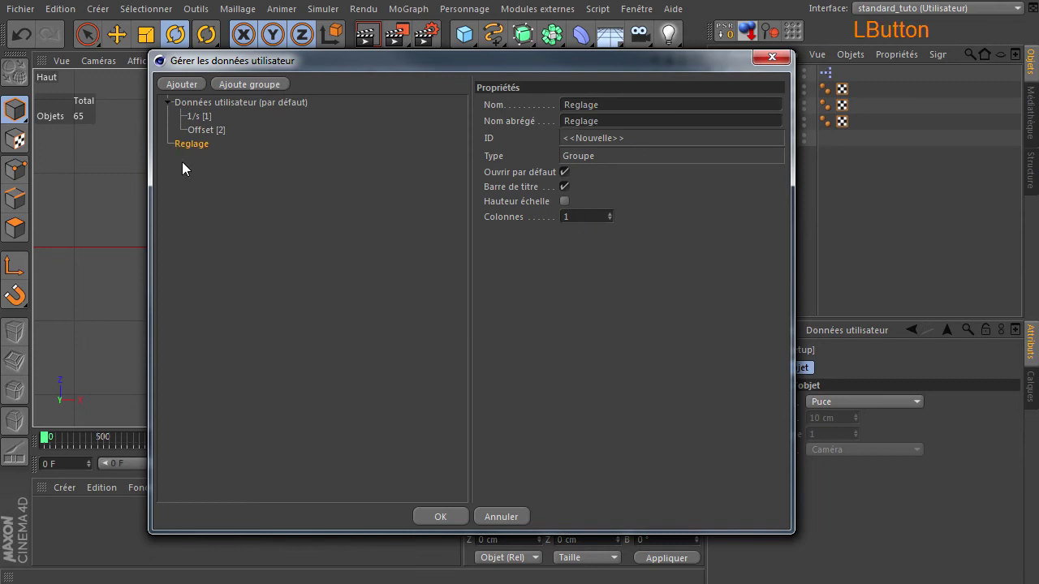
mouse_move(202, 135)
mouse_down()
mouse_move(210, 121)
mouse_move(197, 144)
mouse_move(213, 148)
mouse_up()
click(197, 115)
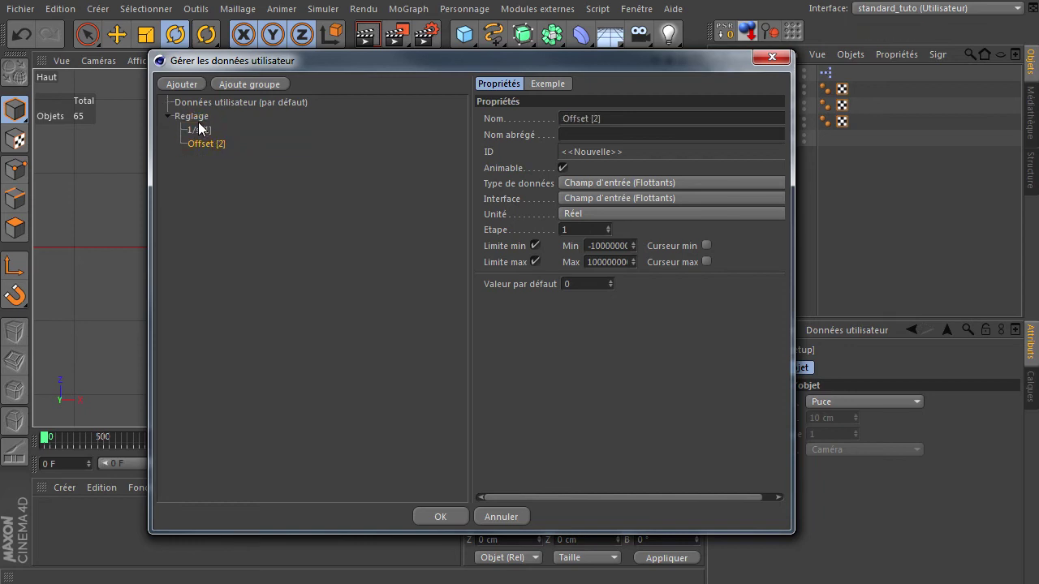
- Rename the 1/s entry to vitesse and the Offset entry to debut, and apply the user data changes
click(201, 132)
click(264, 213)
click(214, 145)
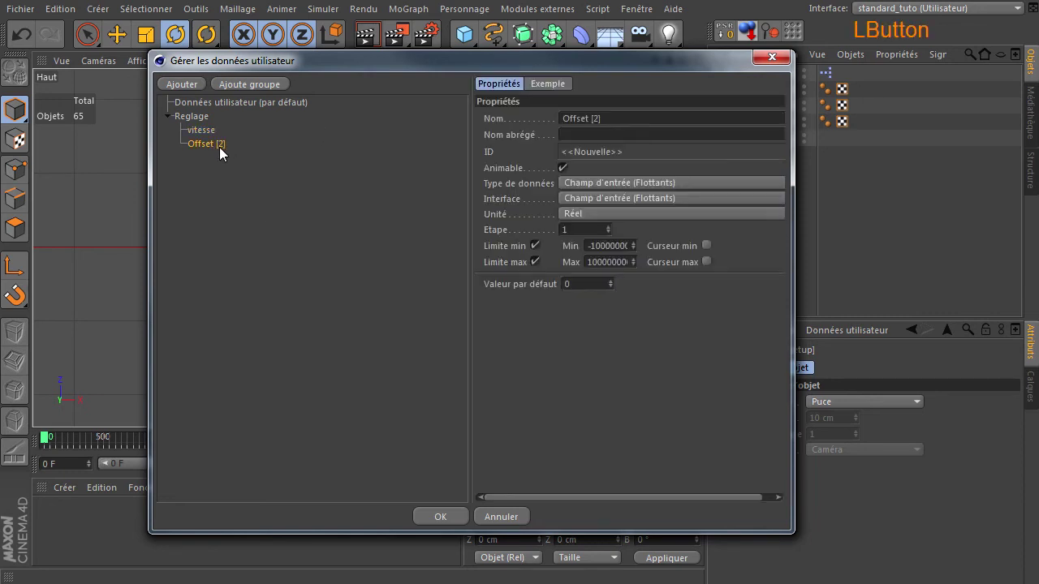
click(633, 120)
text(debut)
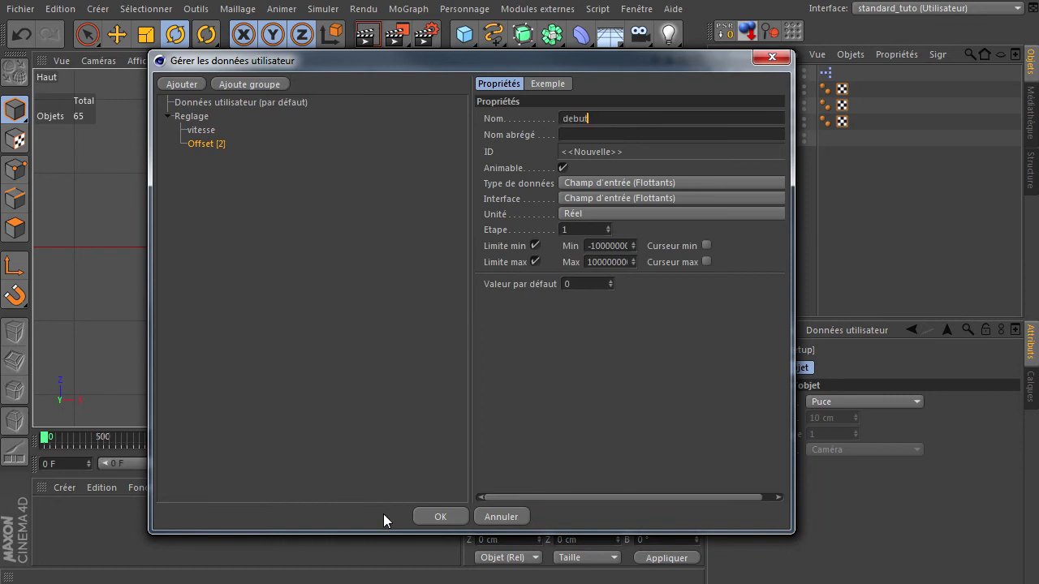
click(430, 517)
- Set the vitesse user data of the setup null to -0.5
click(785, 222)
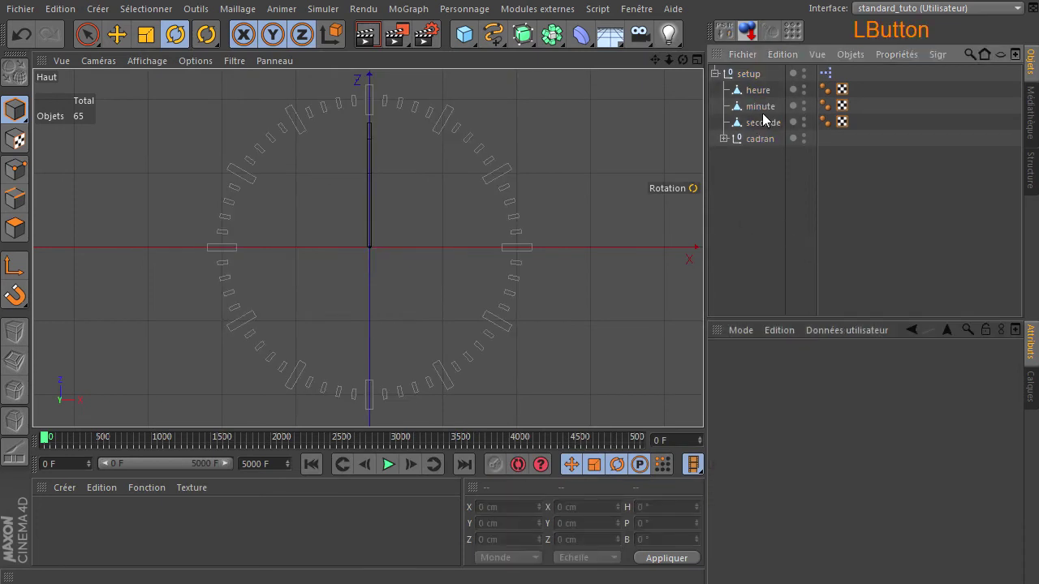
click(739, 75)
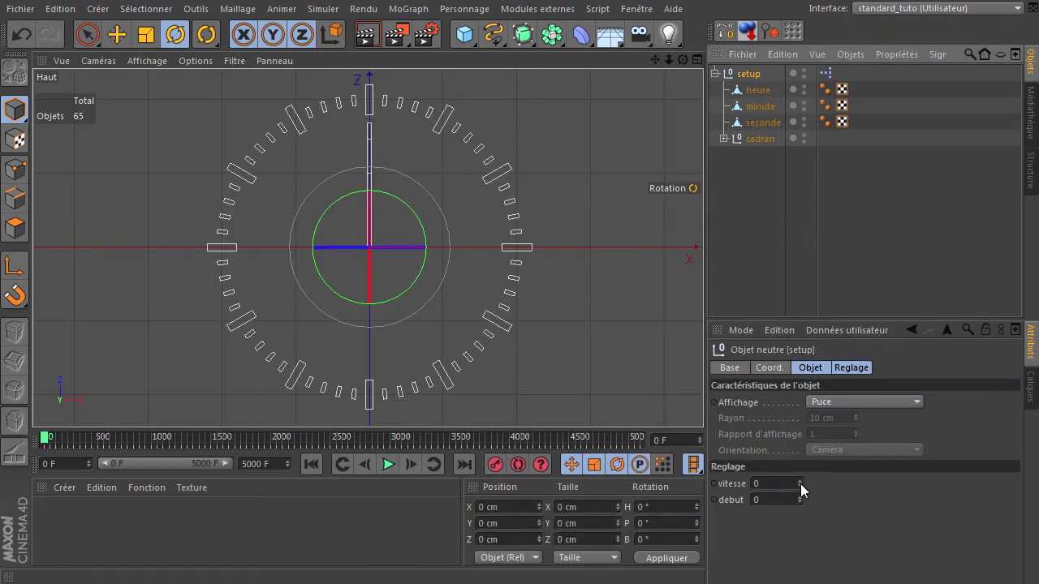
click(778, 485)
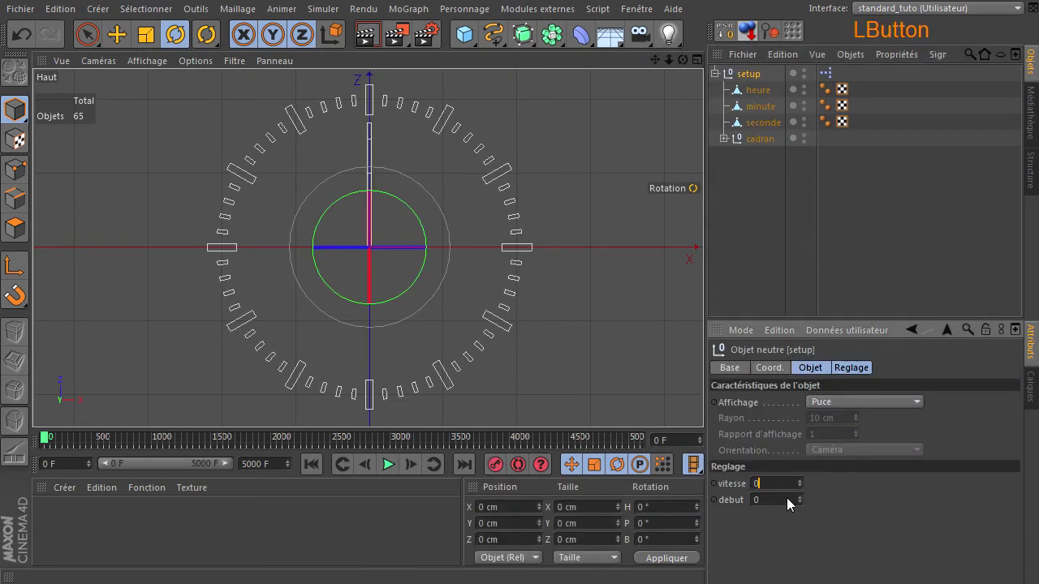
click(778, 483)
text(-0.5)
click(961, 529)
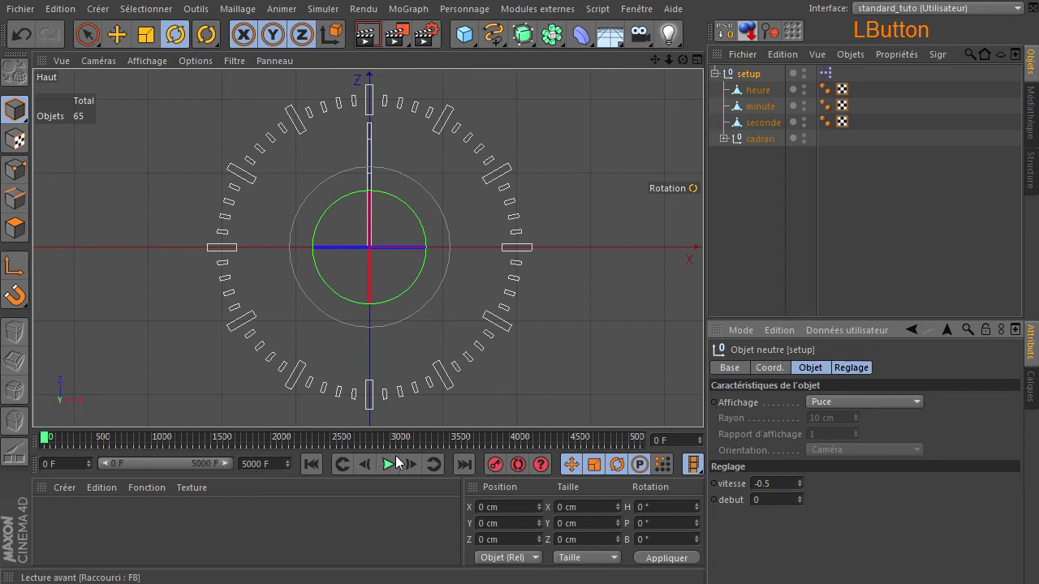
- Switch to the live selection tool and reselect the setup null to show its vitesse and debut settings
click(544, 308)
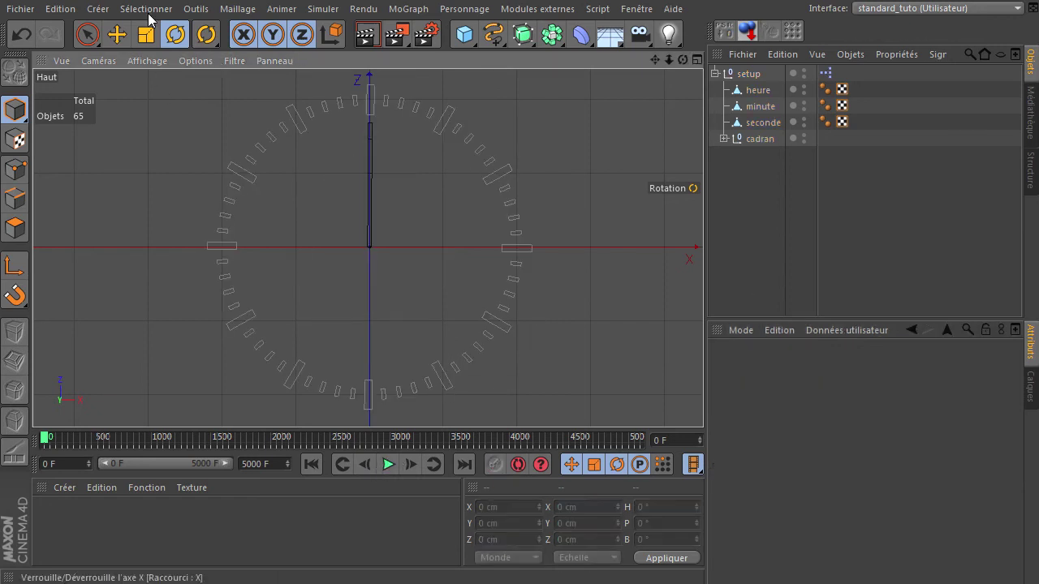
click(87, 34)
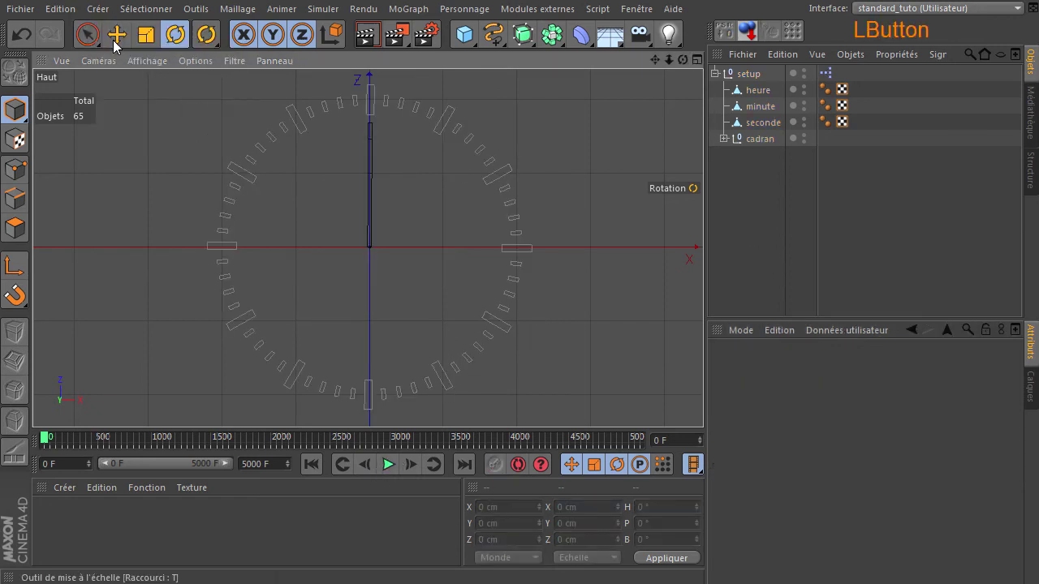
click(87, 34)
click(20, 34)
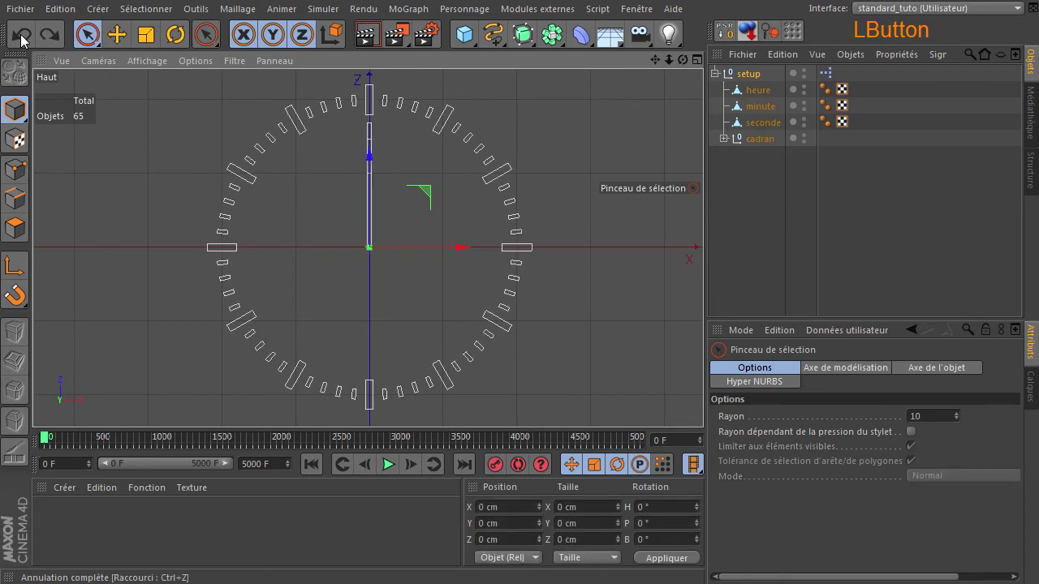
click(738, 225)
click(745, 74)
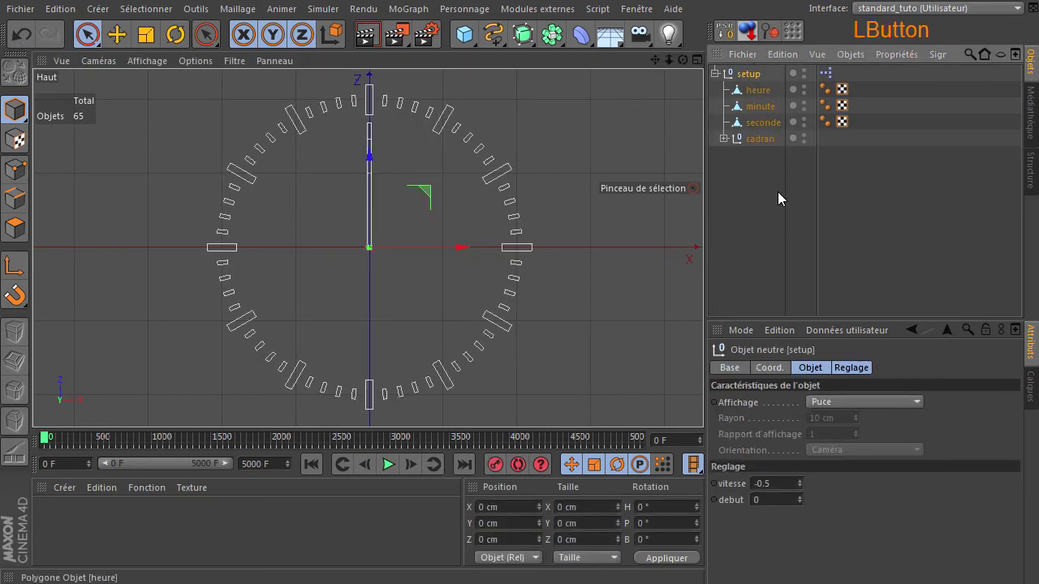
- Play the animation while lowering the setup null's vitesse to -134.5, and stop playback
click(388, 464)
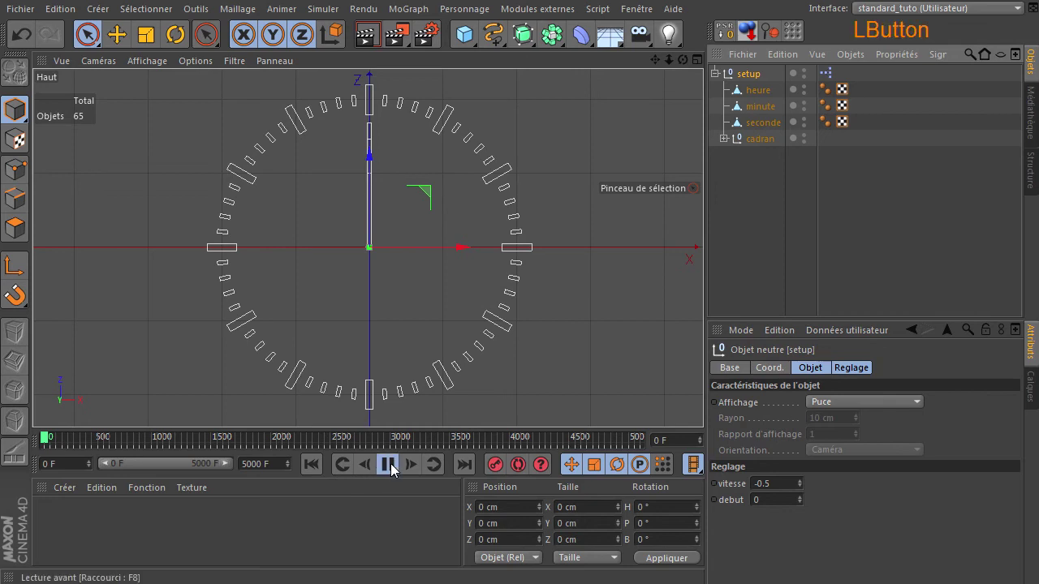
click(771, 217)
click(754, 75)
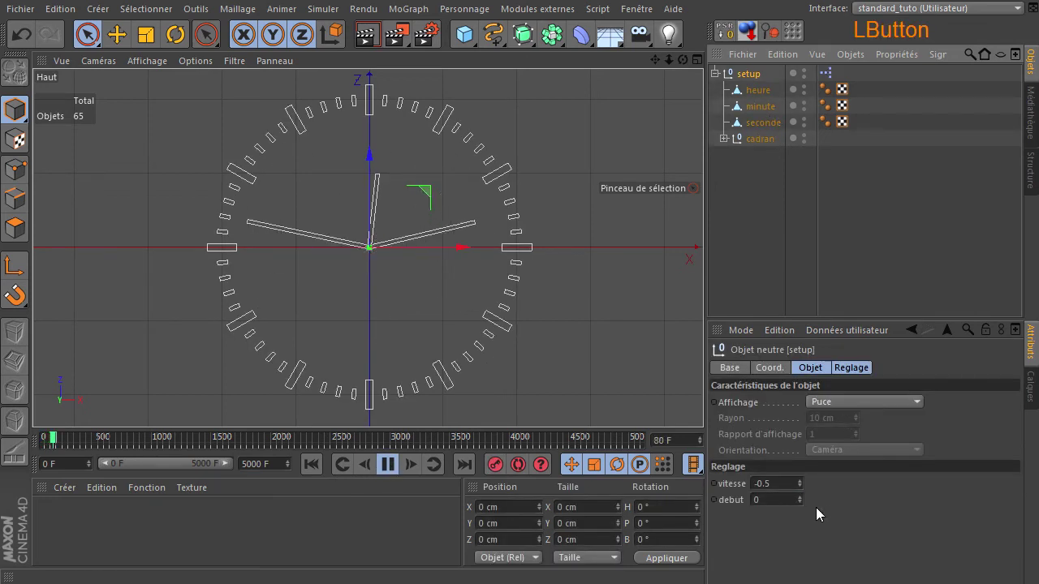
click(800, 487)
click(800, 487)
click(799, 487)
click(799, 487)
click(800, 487)
click(800, 487)
click(800, 487)
click(799, 487)
click(800, 488)
drag(799, 485, 799, 578)
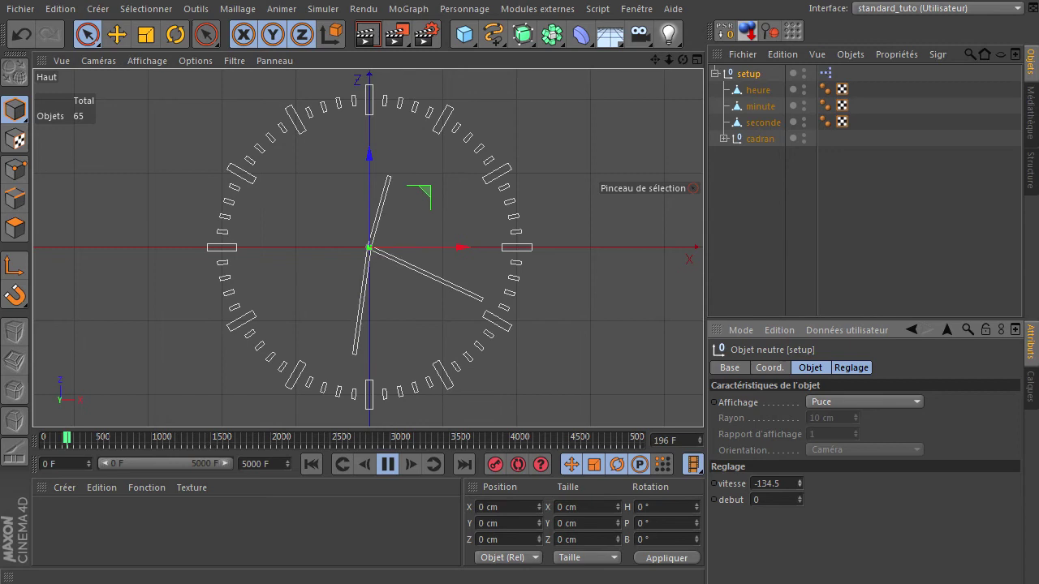
click(388, 464)
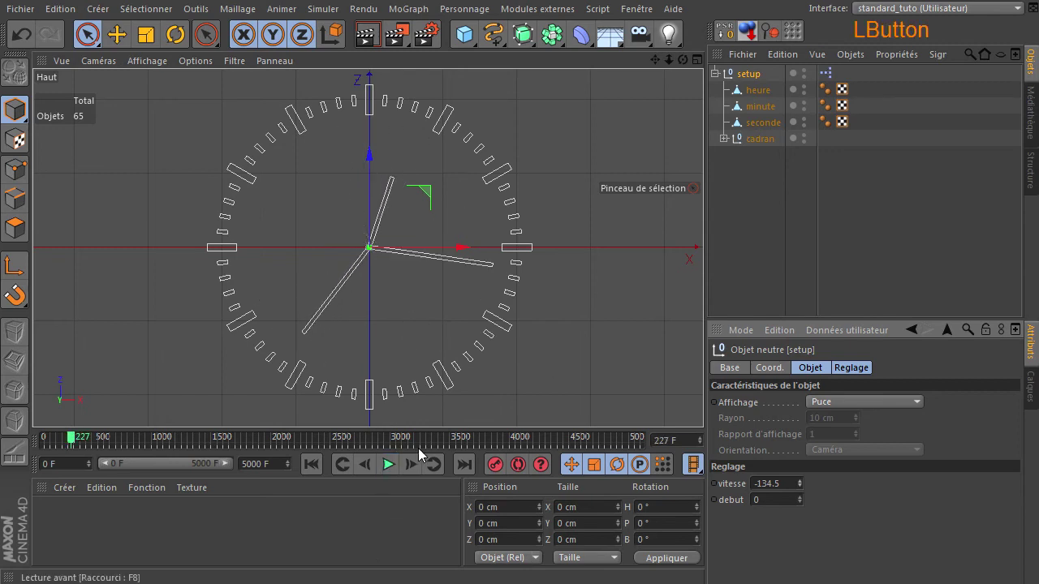
- Open the setup null's XPresso network and shift all its nodes to make room before the Rotate node
double_click(825, 73)
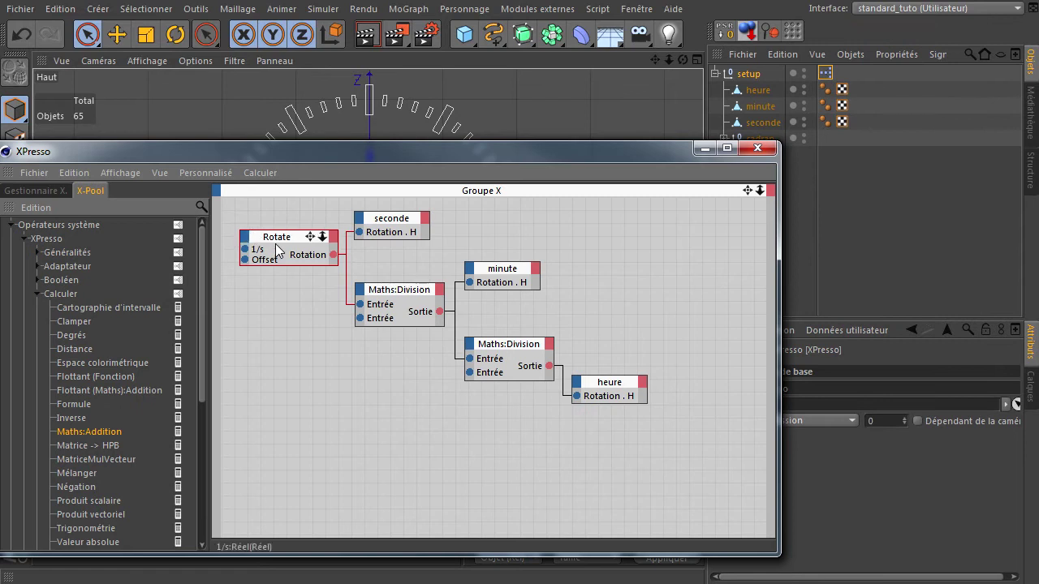
click(276, 251)
drag(369, 156, 238, 95)
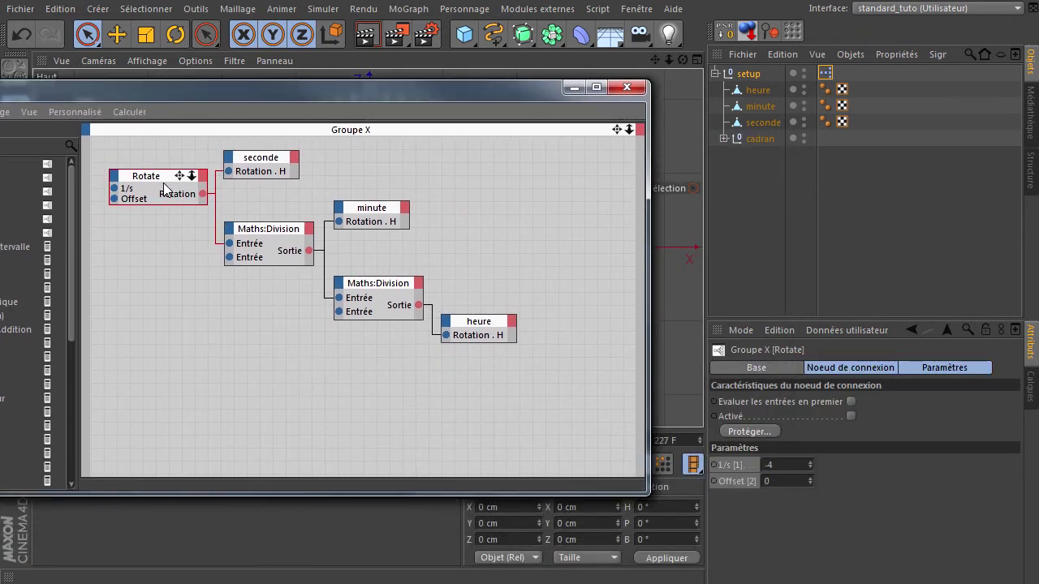
drag(162, 92, 451, 78)
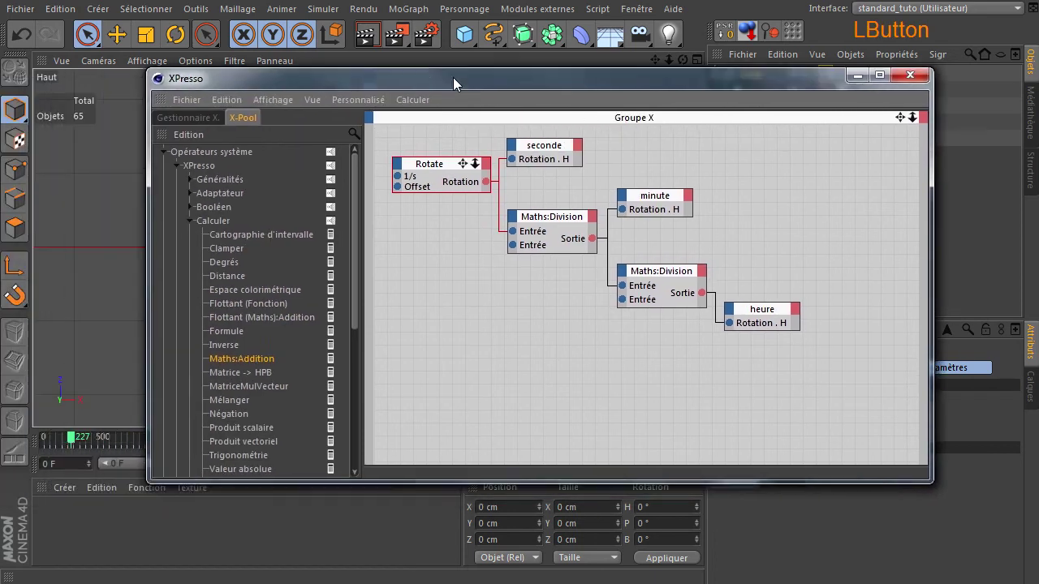
drag(427, 130, 708, 331)
drag(436, 177, 539, 215)
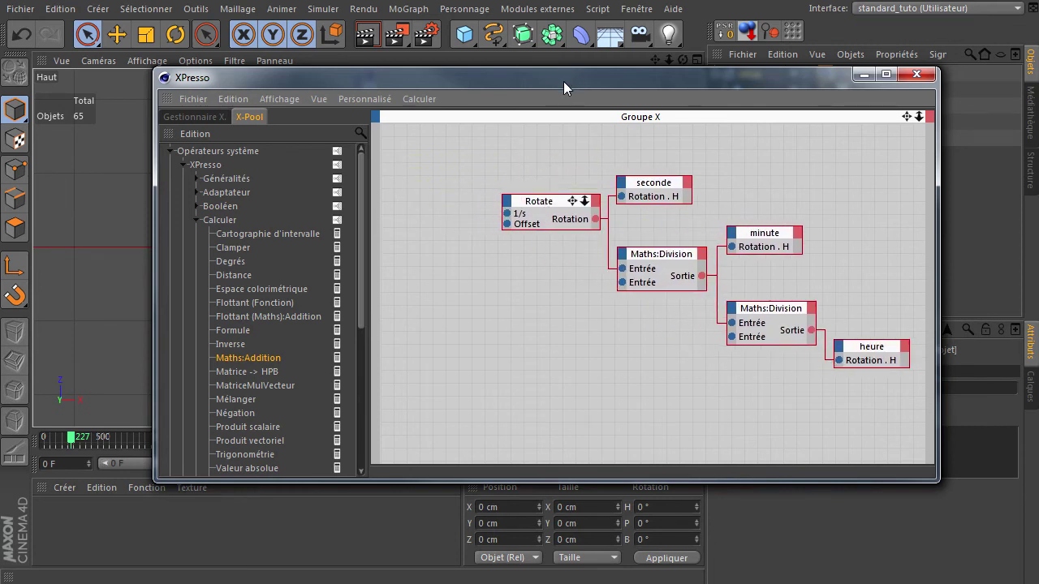
- Add the setup null as a node in the XPresso network and give it debut and vitesse outputs
drag(564, 81, 549, 160)
click(750, 74)
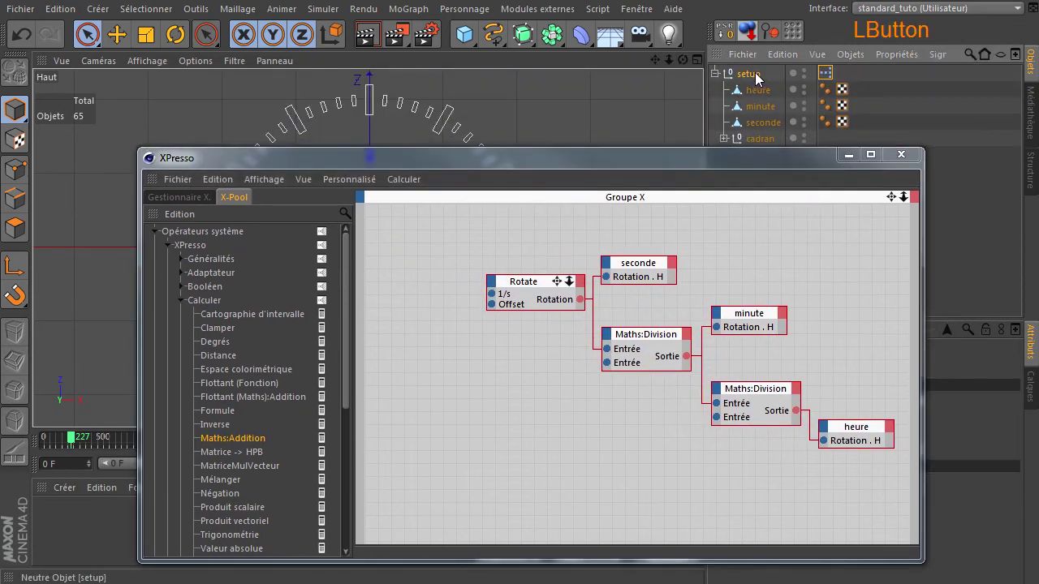
drag(409, 261, 397, 233)
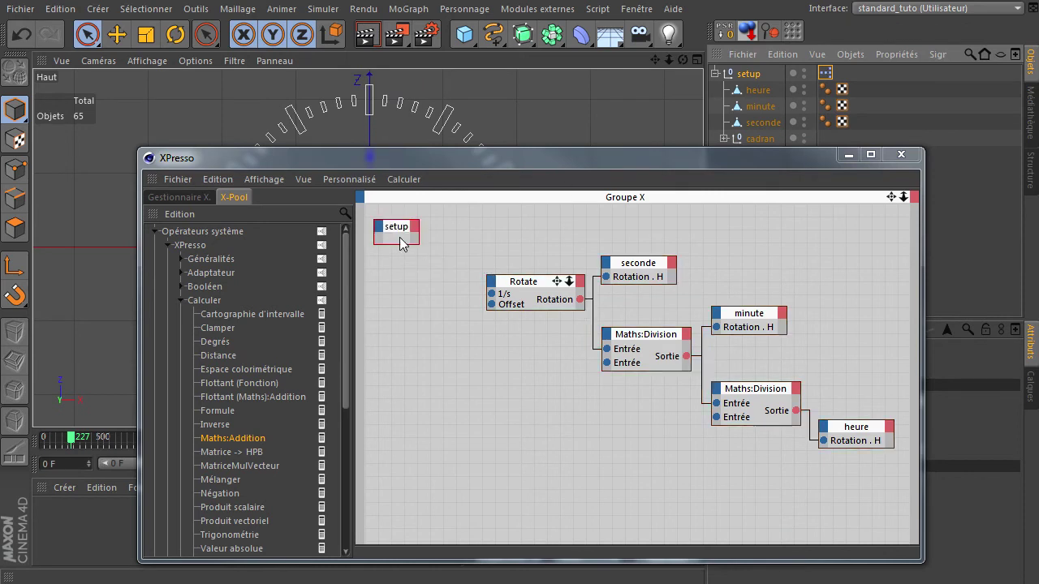
click(418, 228)
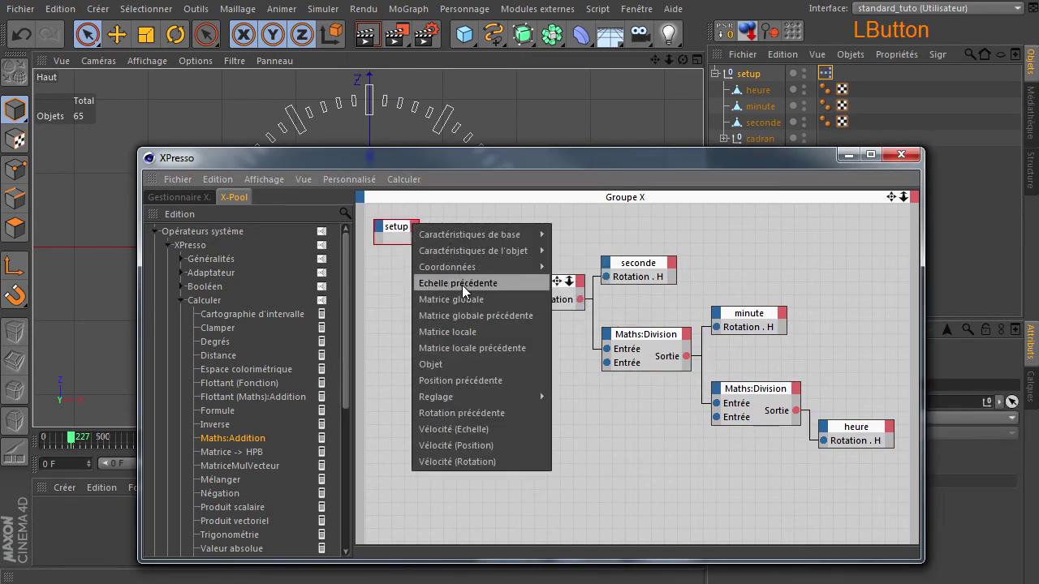
mouse_move(448, 396)
click(575, 397)
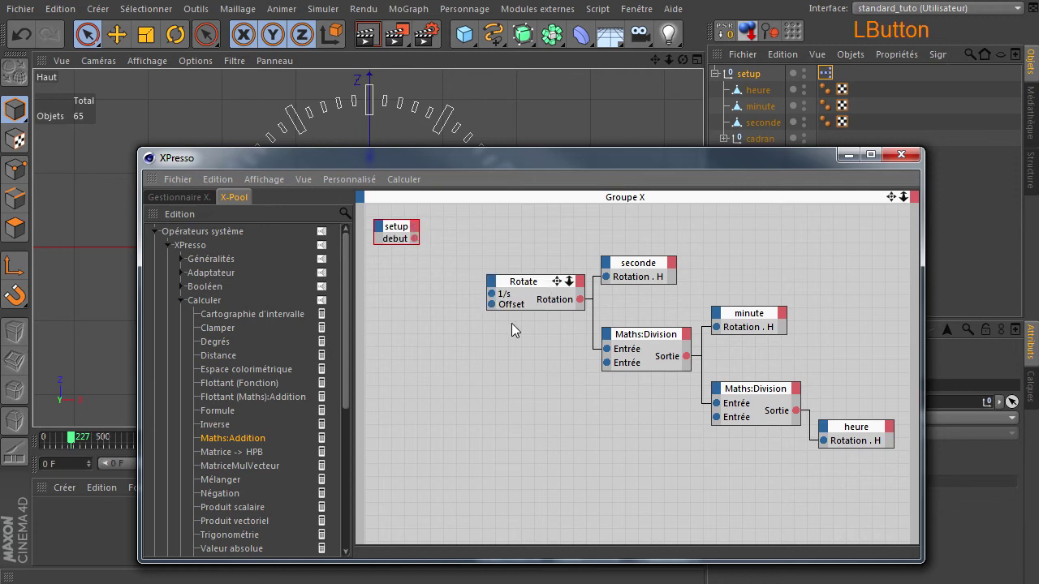
click(415, 229)
mouse_move(528, 395)
click(566, 413)
- Connect the setup node's vitesse to Rotate's 1/s and debut to Offset, align the setup node beside Rotate, and close the XPresso editor
drag(417, 244, 492, 295)
drag(445, 256, 489, 305)
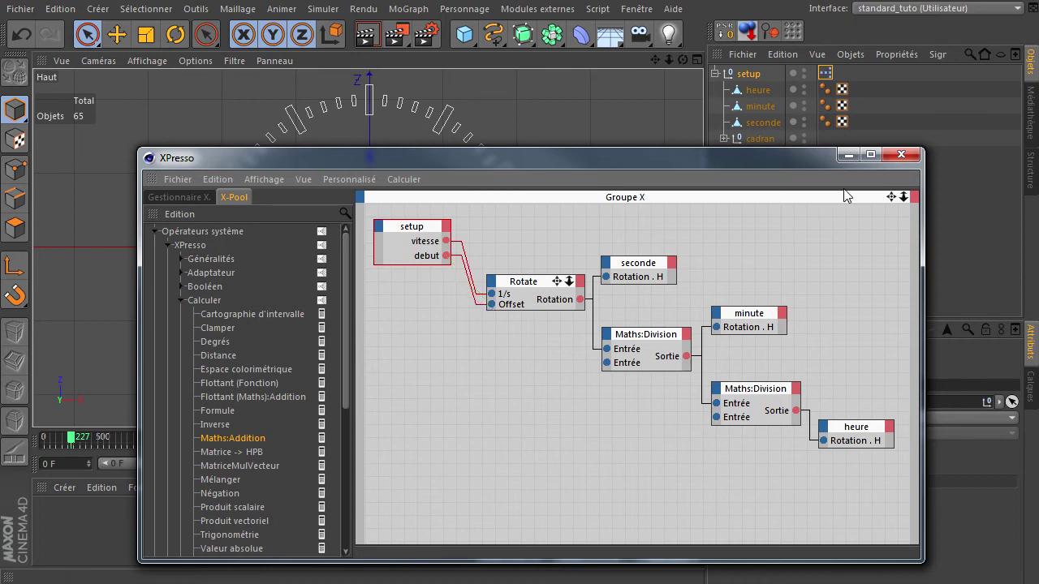
drag(397, 227, 398, 280)
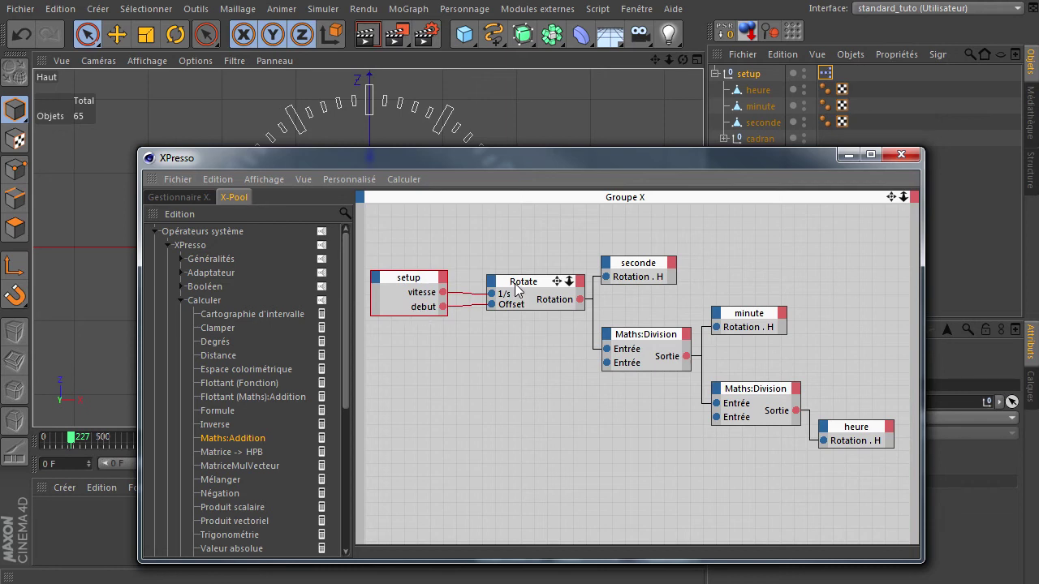
ctrl+click(406, 284)
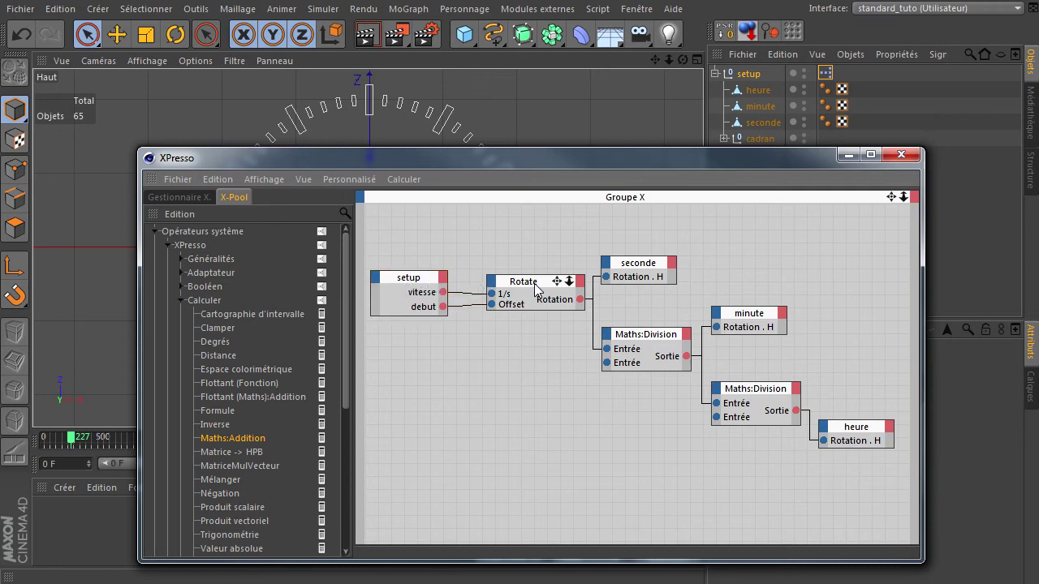
click(902, 156)
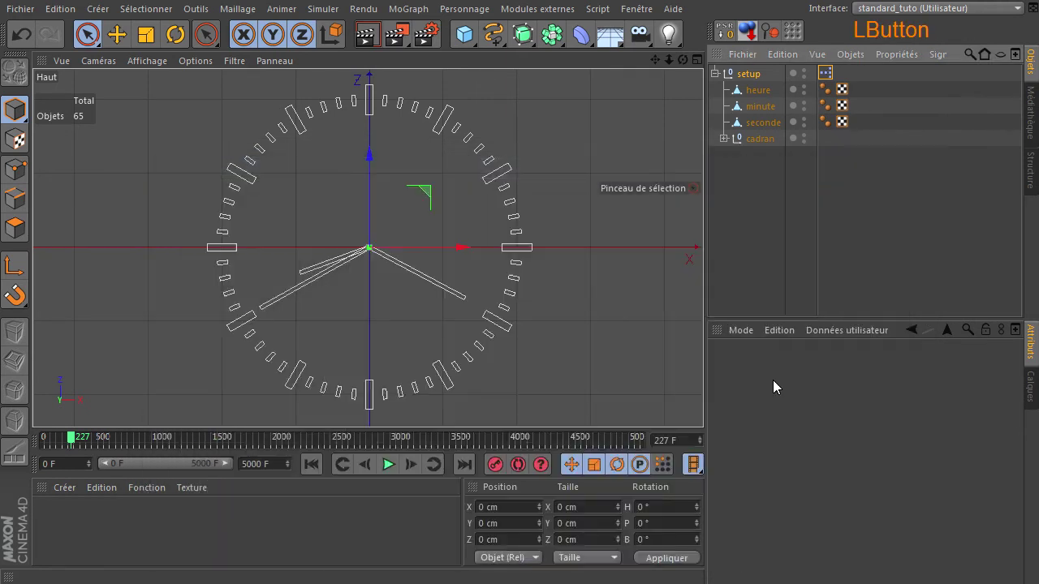
- Play the animation briefly to test the linked hands, and return to the first frame
click(388, 469)
click(388, 467)
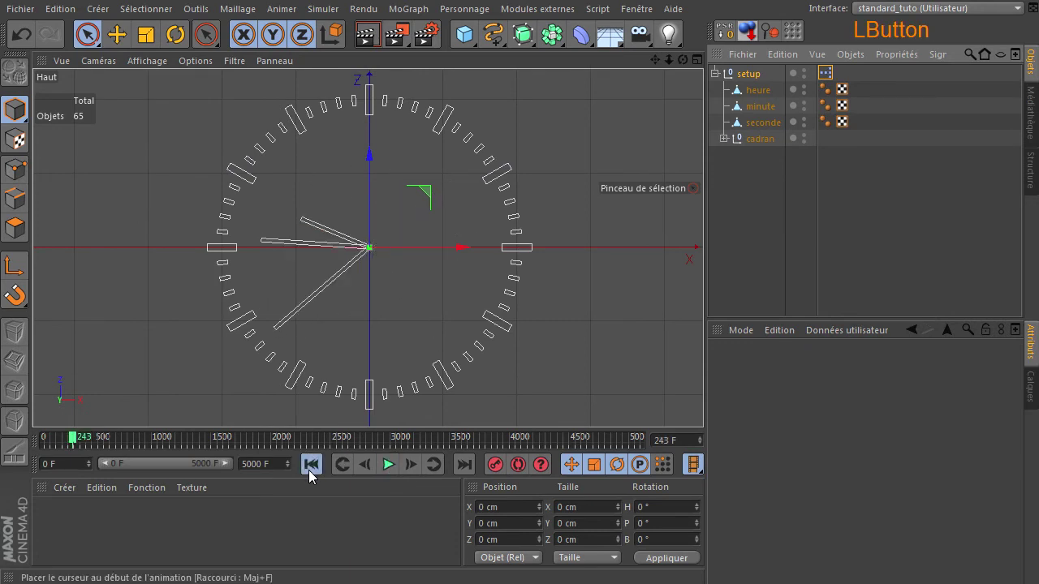
click(311, 464)
- Set the setup null's vitesse user data to 0
click(749, 74)
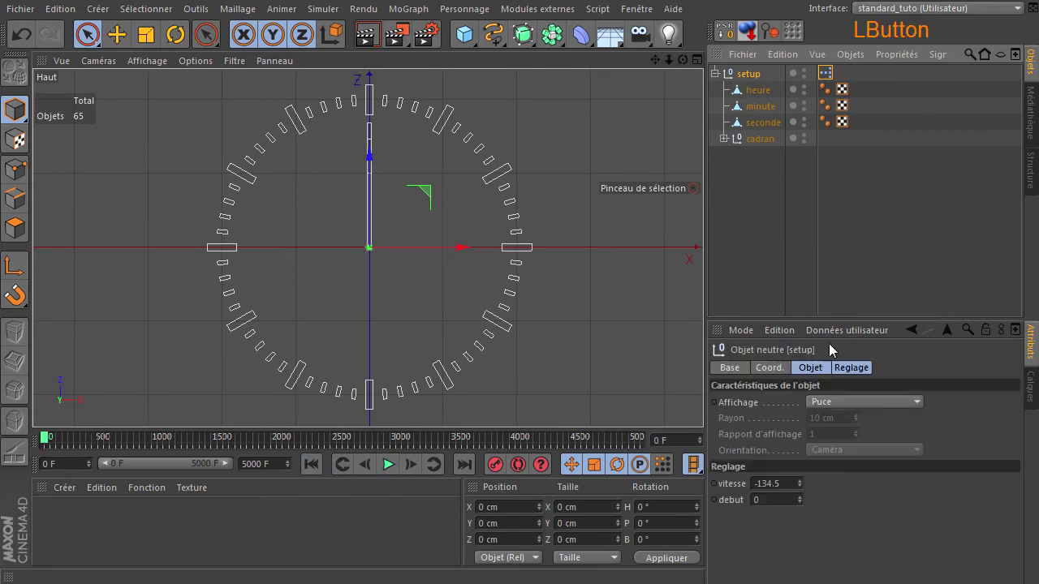
click(784, 484)
drag(786, 487, 692, 494)
text(0)
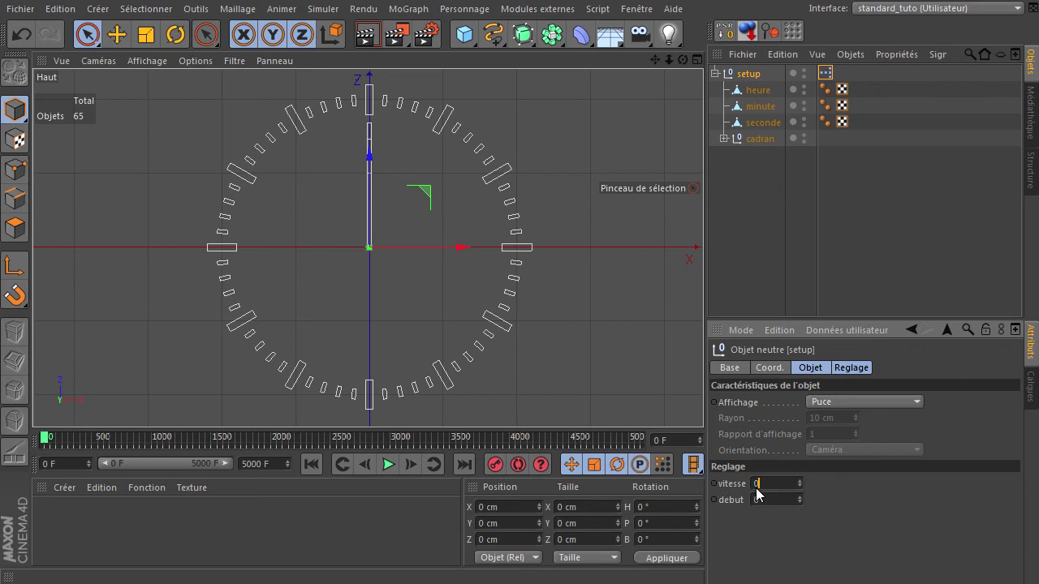
- Play the animation while lowering the setup null's vitesse in single steps to -8
click(389, 465)
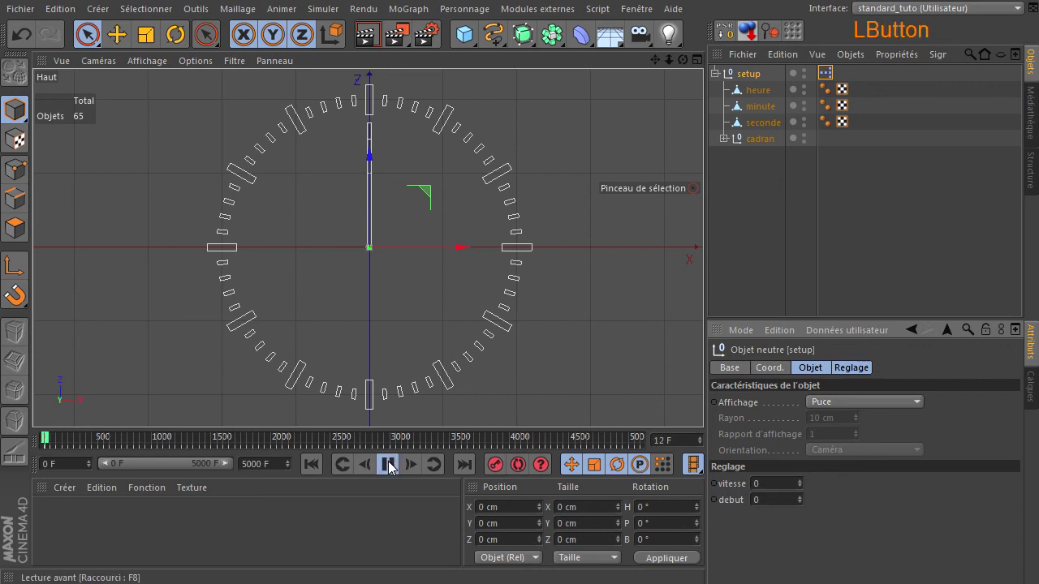
click(798, 487)
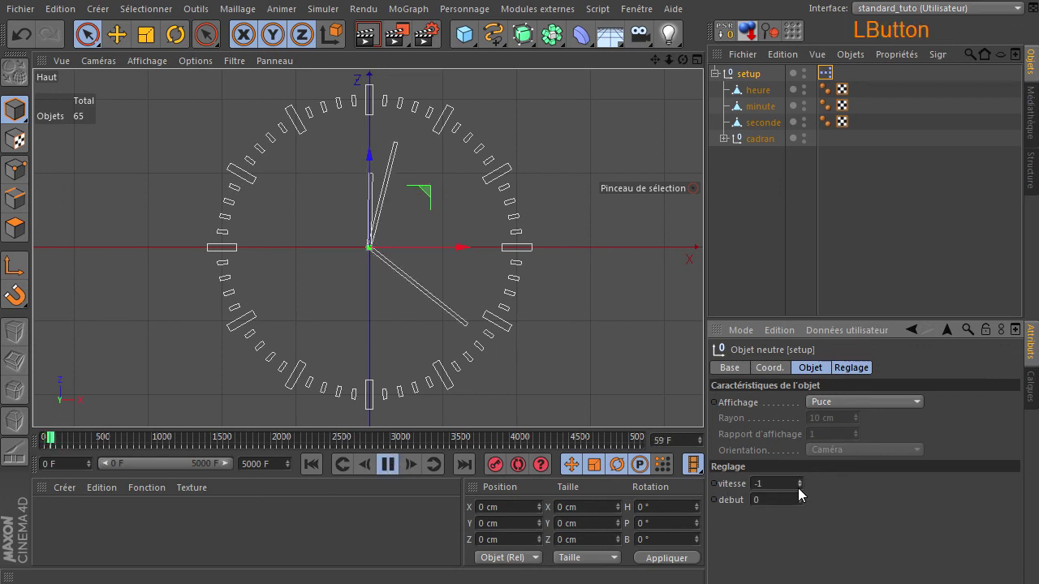
click(798, 487)
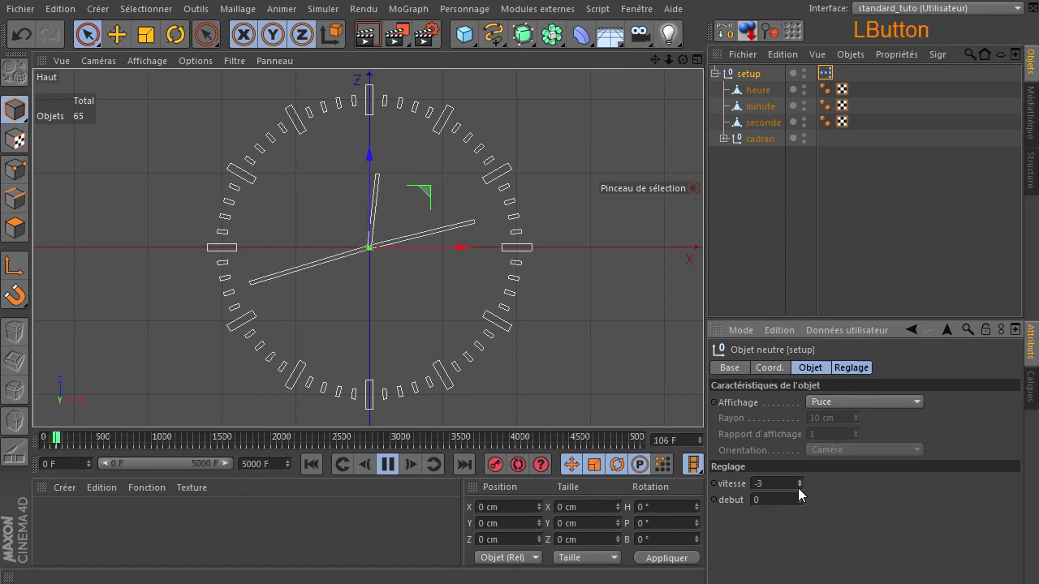
click(799, 487)
click(799, 488)
click(799, 489)
click(799, 488)
click(799, 489)
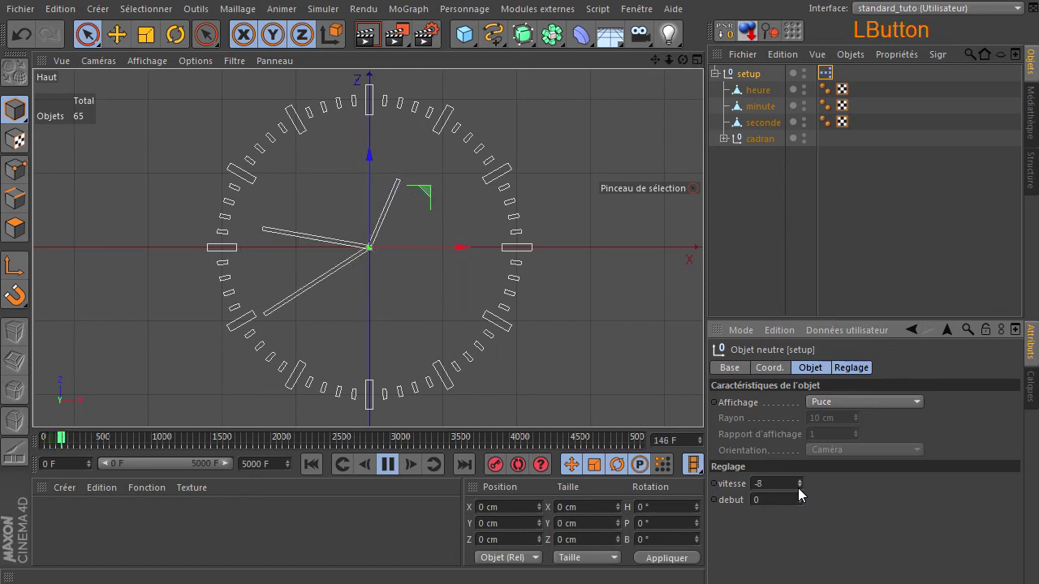
- Set the setup null's vitesse to -0.5, stop playback, and return to the first frame
click(785, 485)
text(-0.5)
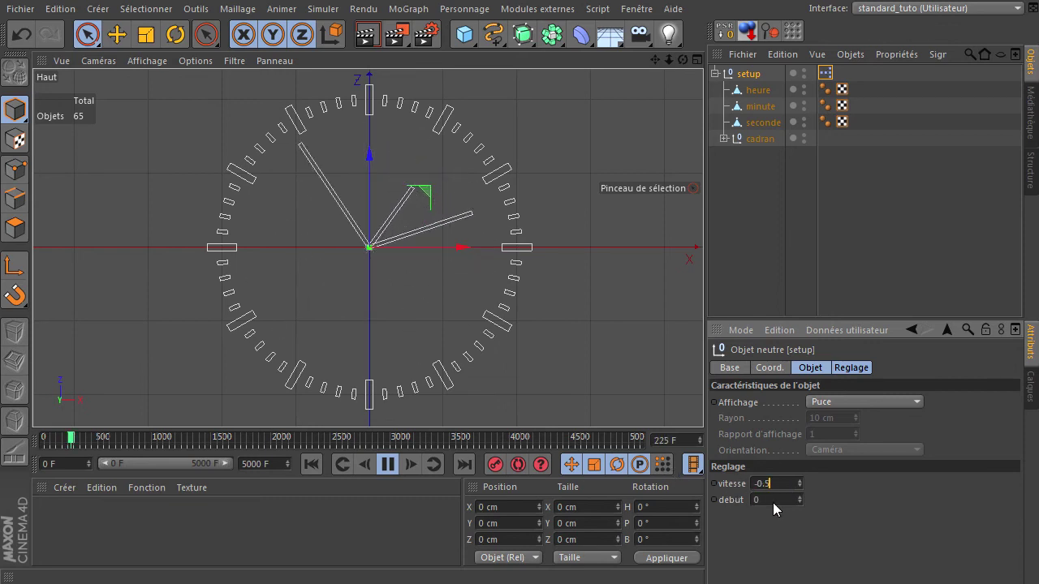
key(Return)
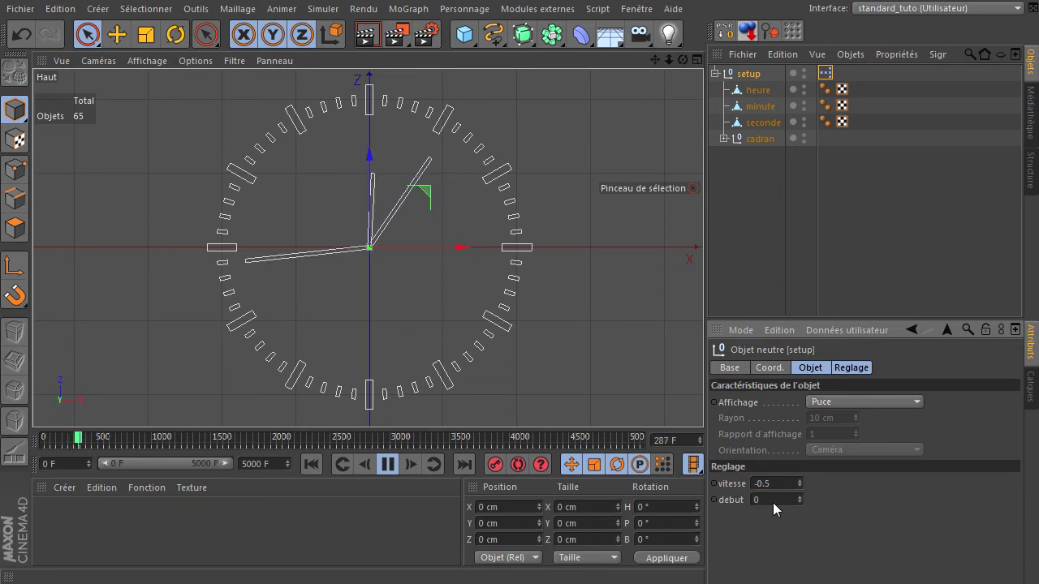
click(388, 465)
click(318, 466)
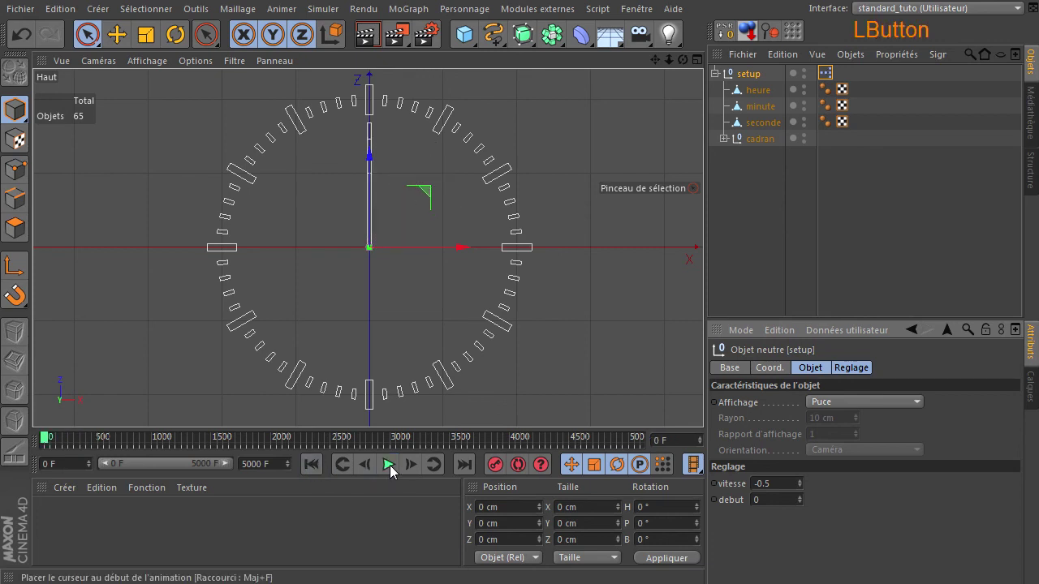
- Set the setup null's debut user data to -4185 to offset the clock's starting time
drag(800, 507, 800, 504)
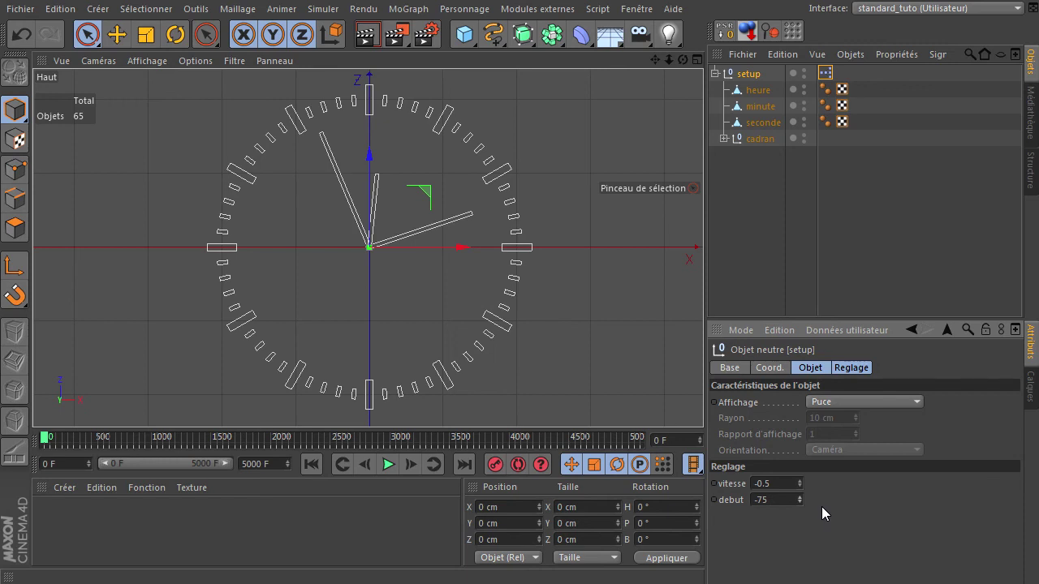
click(782, 499)
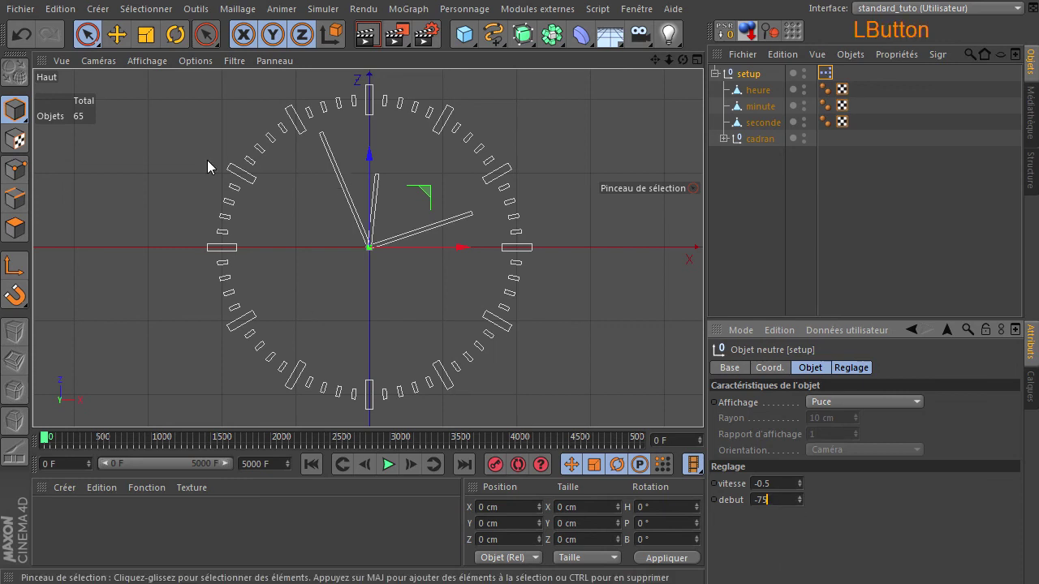
drag(801, 502, 801, 501)
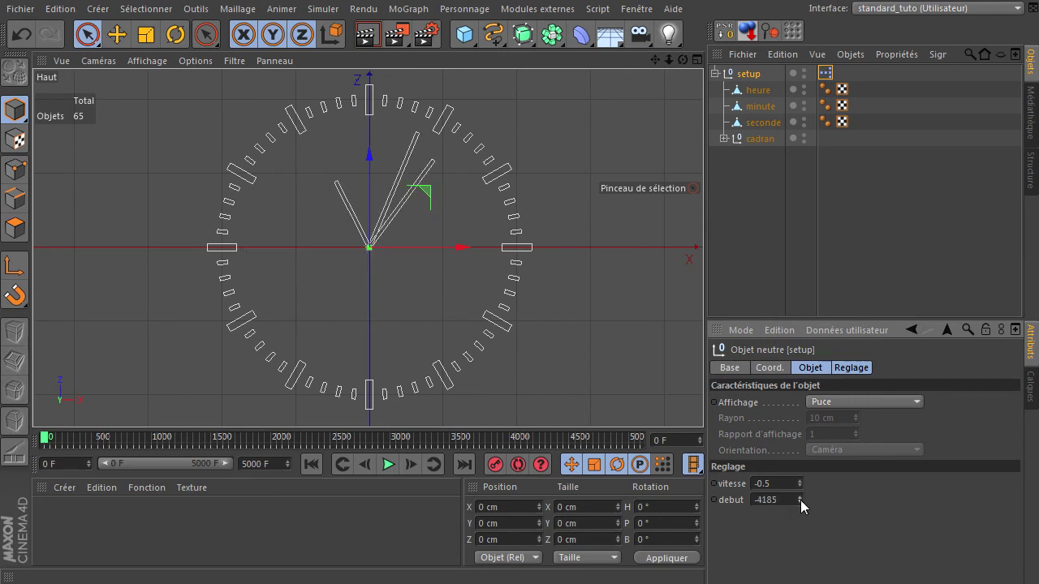
click(746, 273)
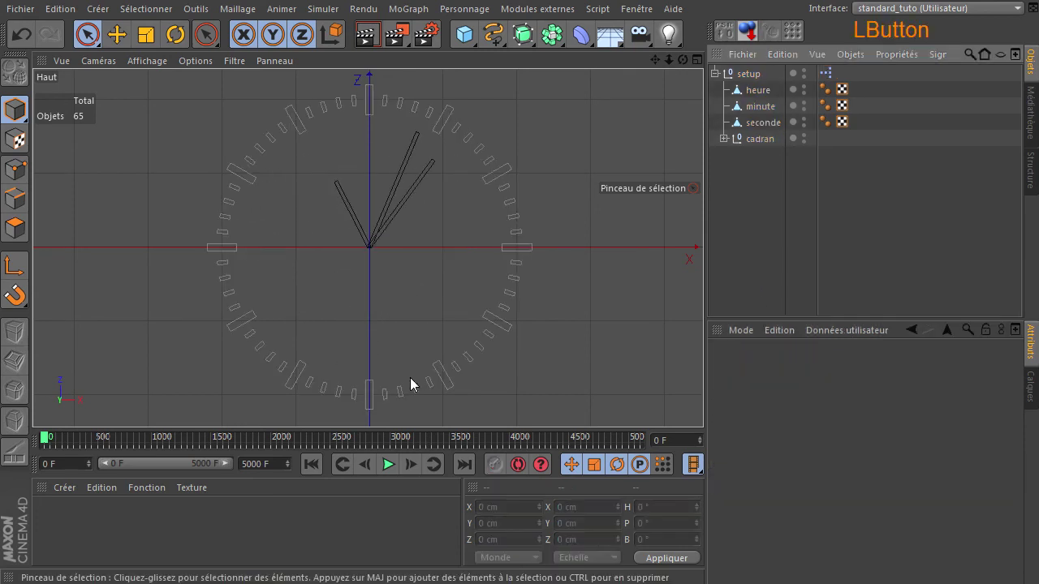
click(748, 73)
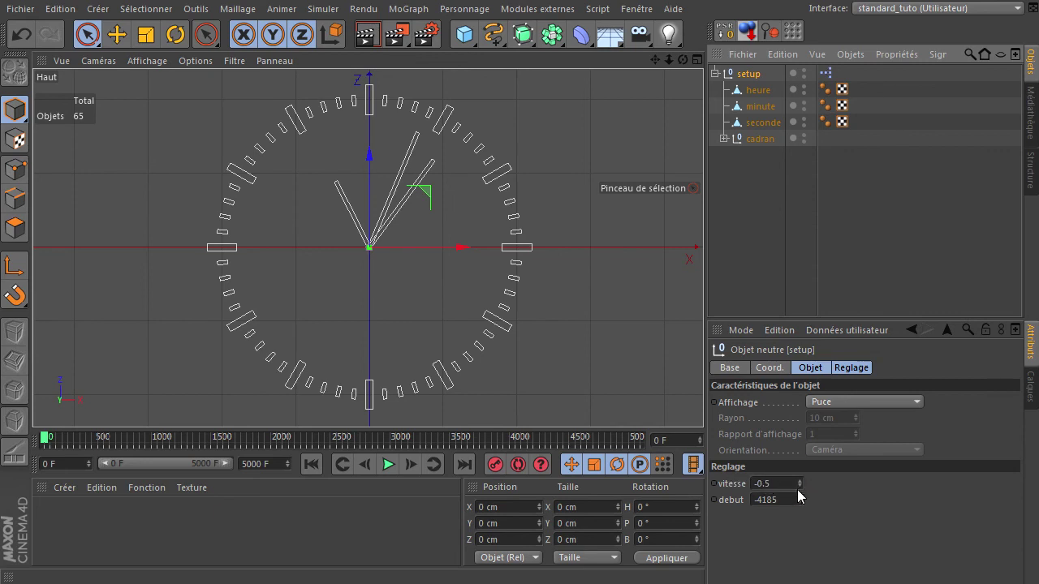
- Play the animation briefly to preview the clock hands' motion, and stop it
click(388, 464)
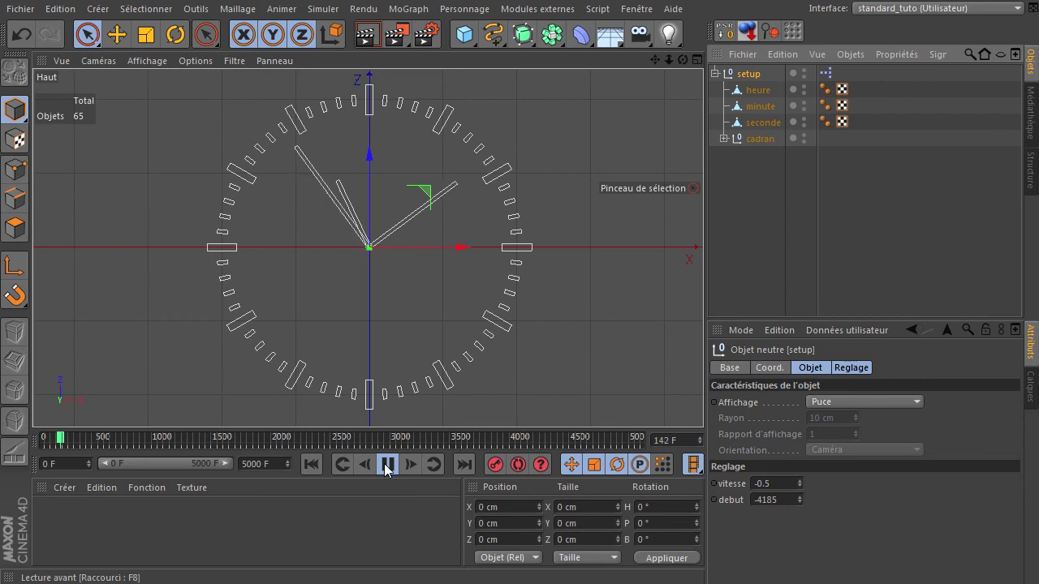
click(388, 464)
- Open the setup null's XPresso graph in an enlarged window, move the setup node up, and check its available Reglage outputs
double_click(827, 75)
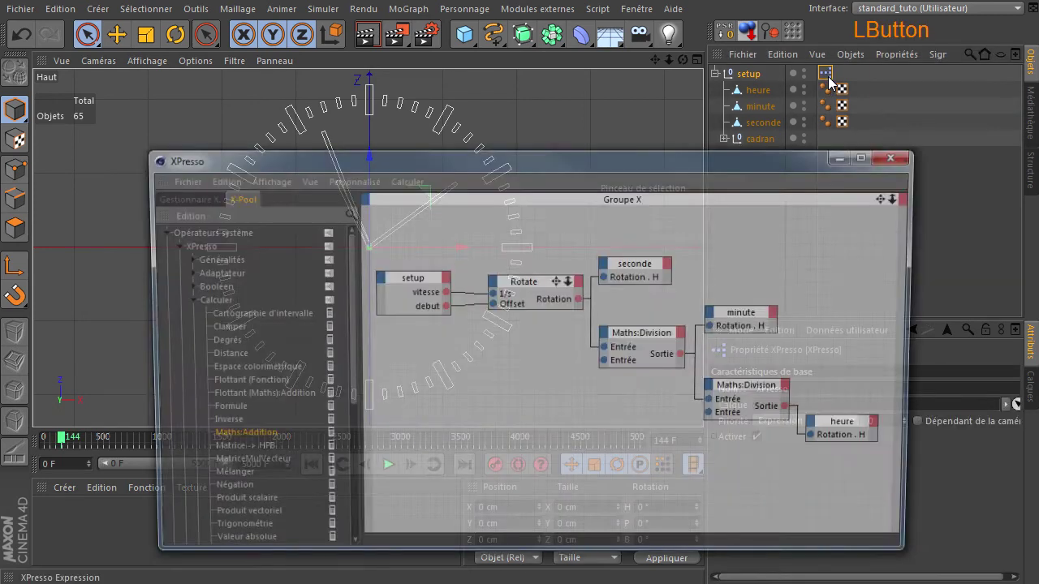
drag(642, 159, 562, 81)
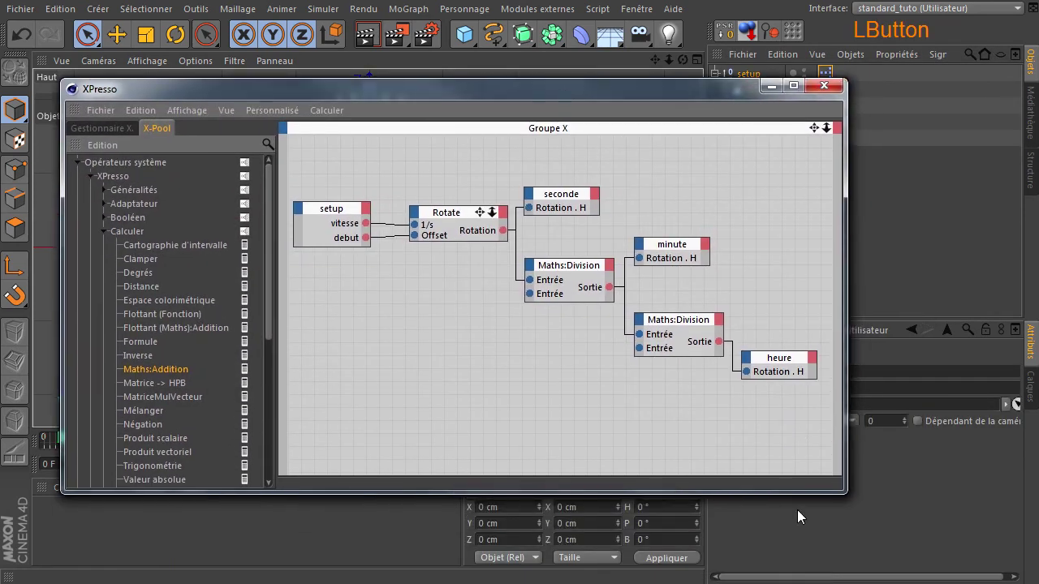
drag(843, 488, 881, 518)
drag(379, 251, 371, 195)
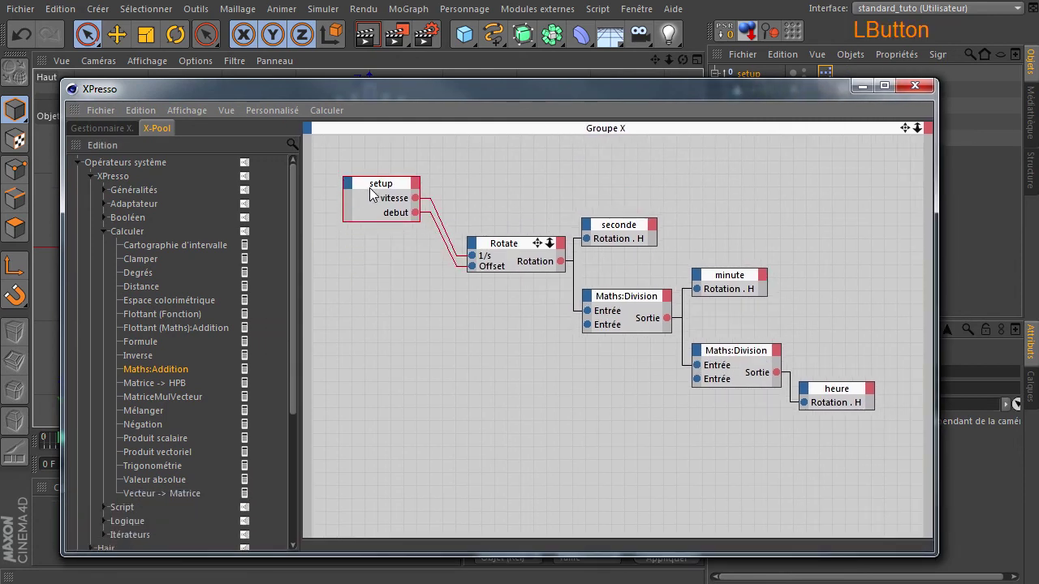
click(417, 183)
mouse_move(475, 355)
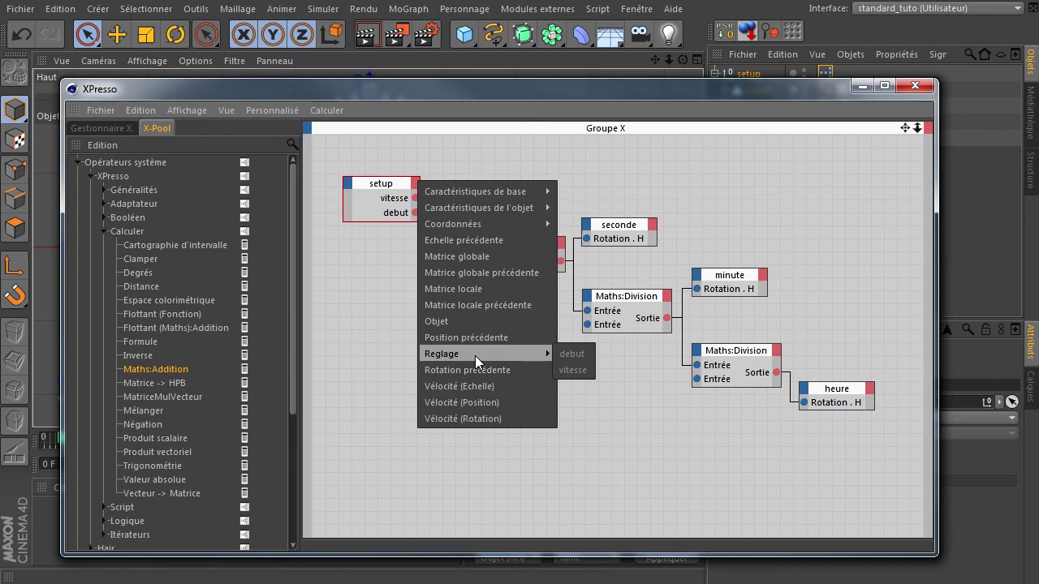
click(597, 391)
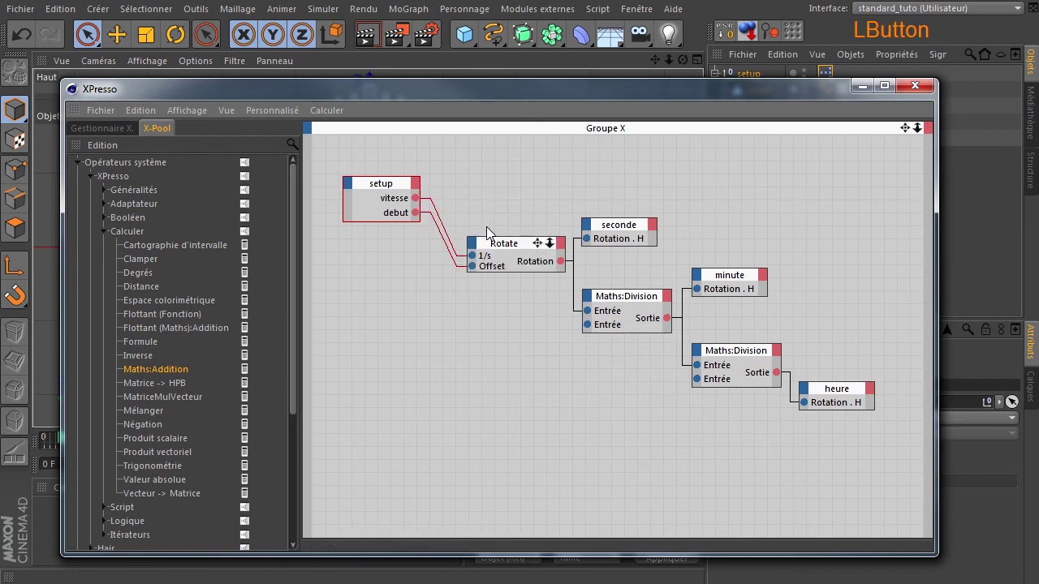
- Place the Rotate node beside the setup node and move the XPresso window aside to reveal the Rotate attributes
click(499, 253)
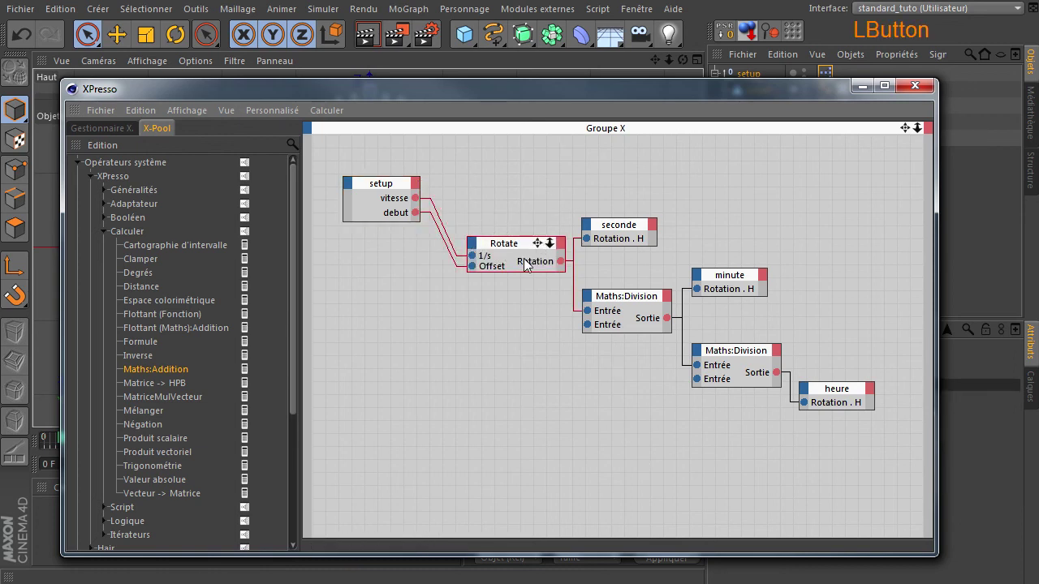
drag(518, 249, 495, 198)
drag(533, 95, 257, 83)
click(208, 186)
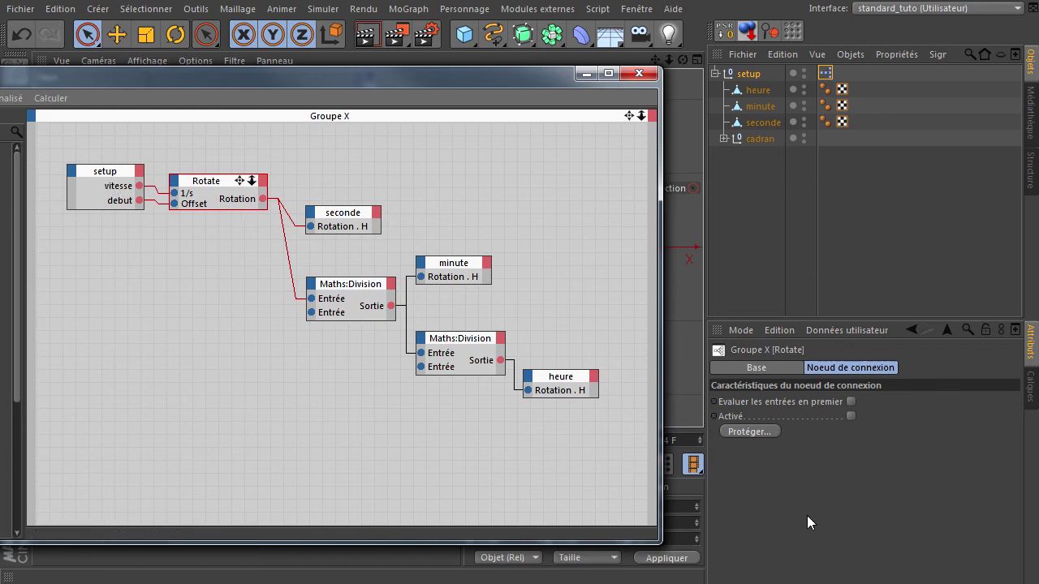
- Disconnect vitesse and debut from the Rotate node to set its 1/s parameter to -0.5, and reconnect both links
click(751, 74)
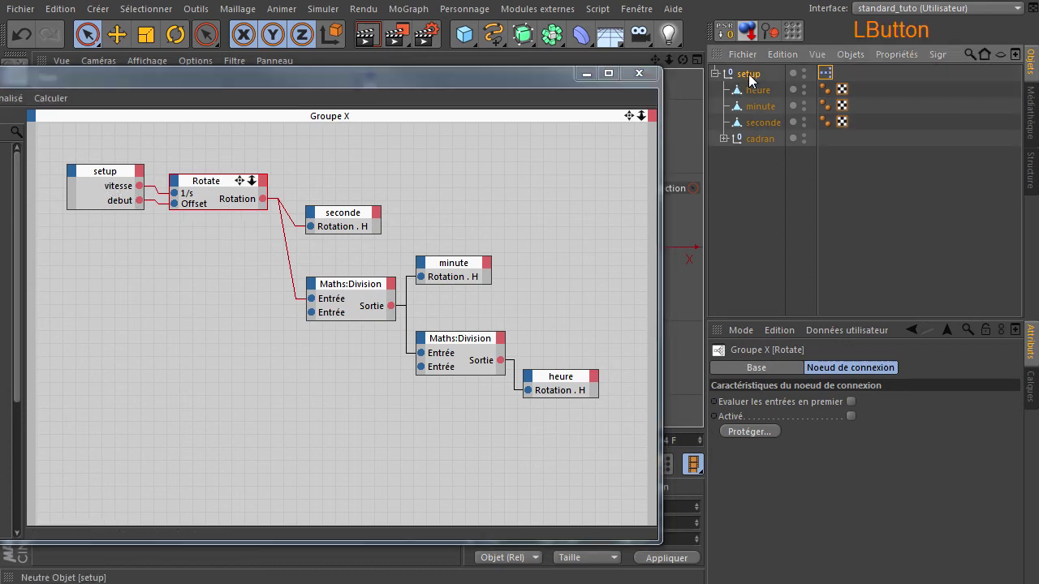
click(200, 180)
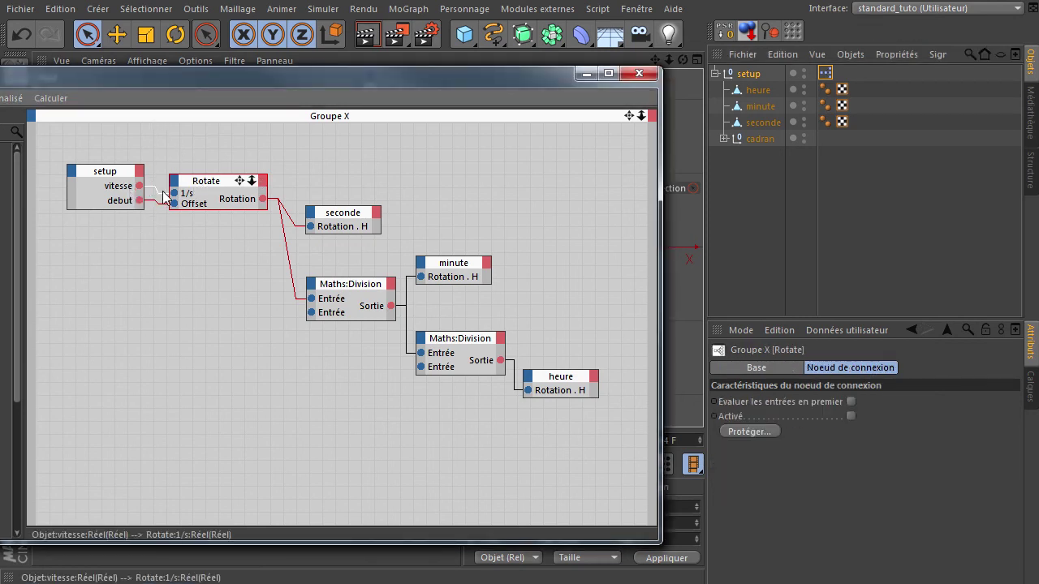
click(163, 191)
drag(156, 202, 158, 202)
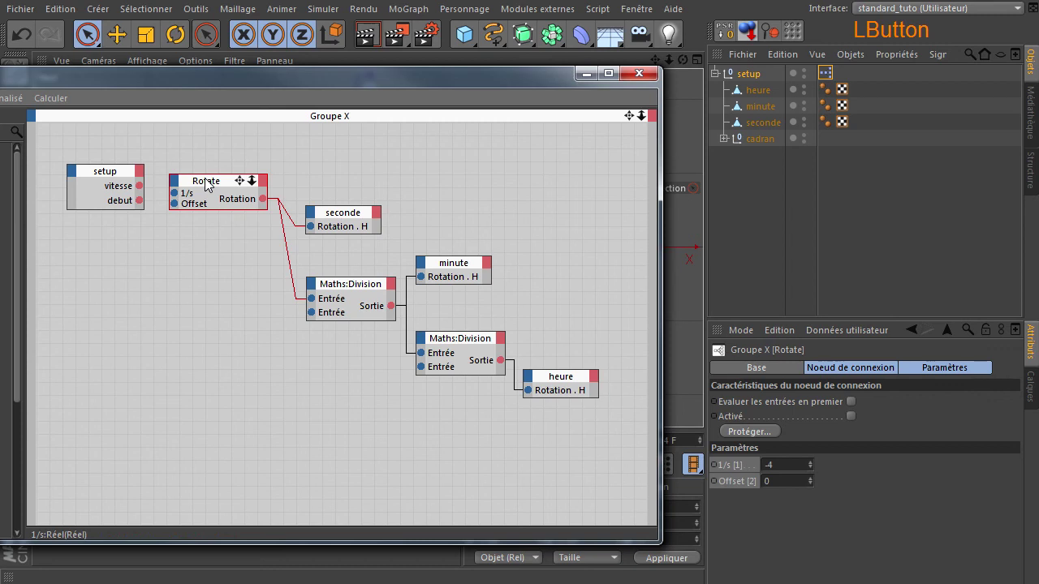
click(791, 519)
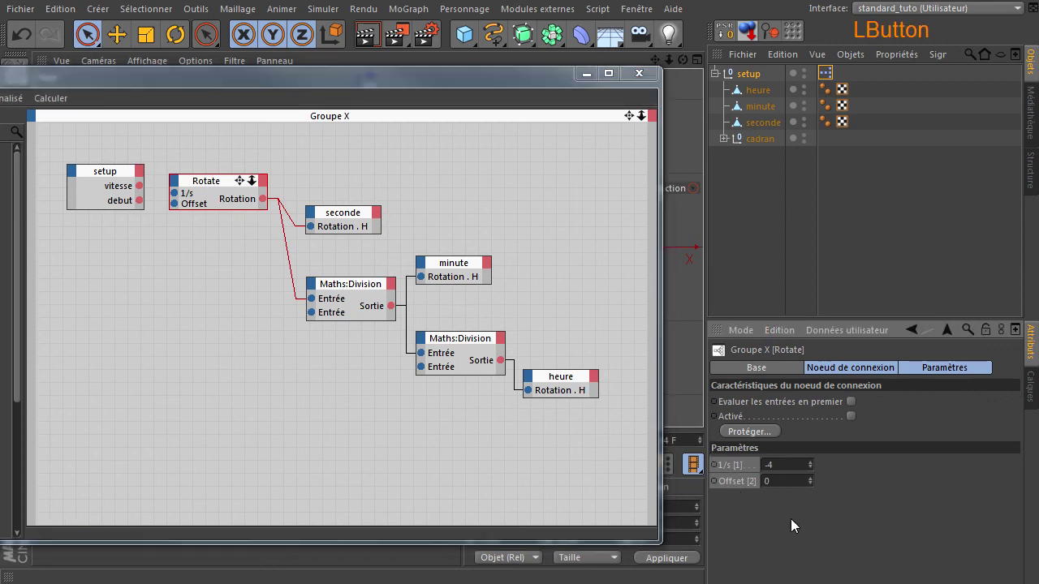
click(773, 465)
text(0.5)
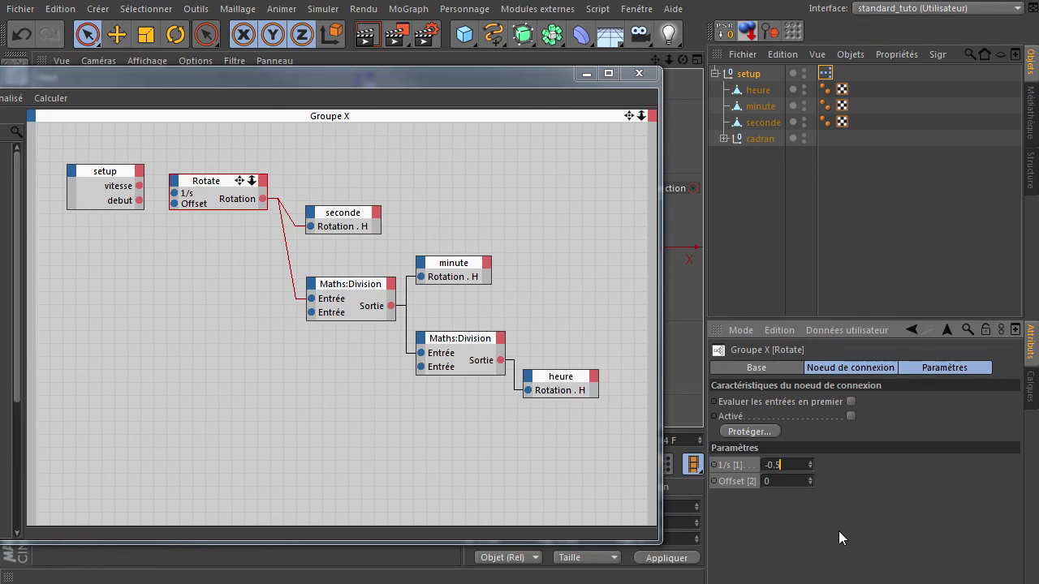
click(838, 556)
drag(139, 185, 172, 204)
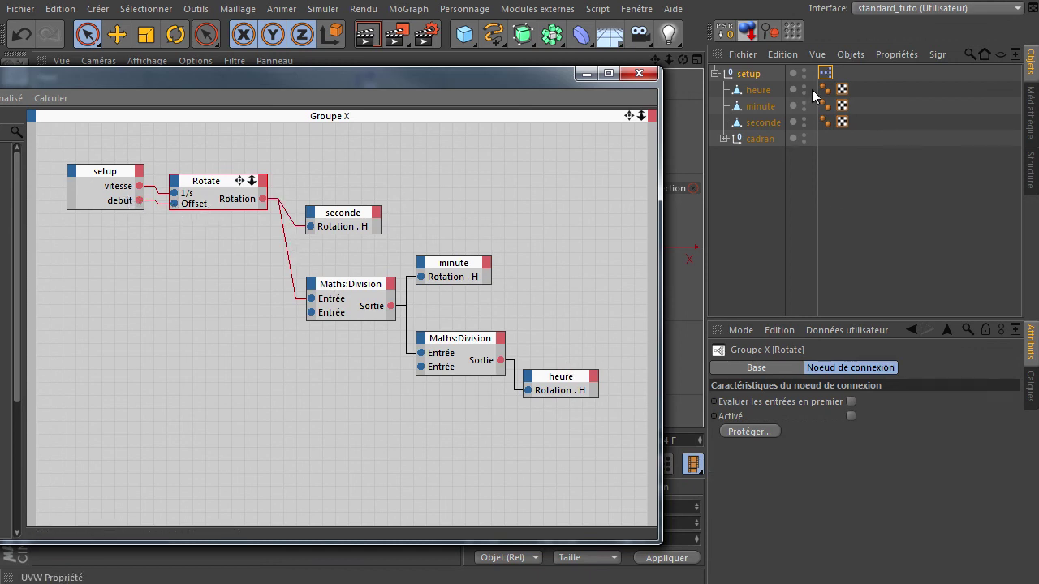
- Arrange the seconde, minute, heure and two Maths:Division nodes compactly beside the Rotate node
click(217, 184)
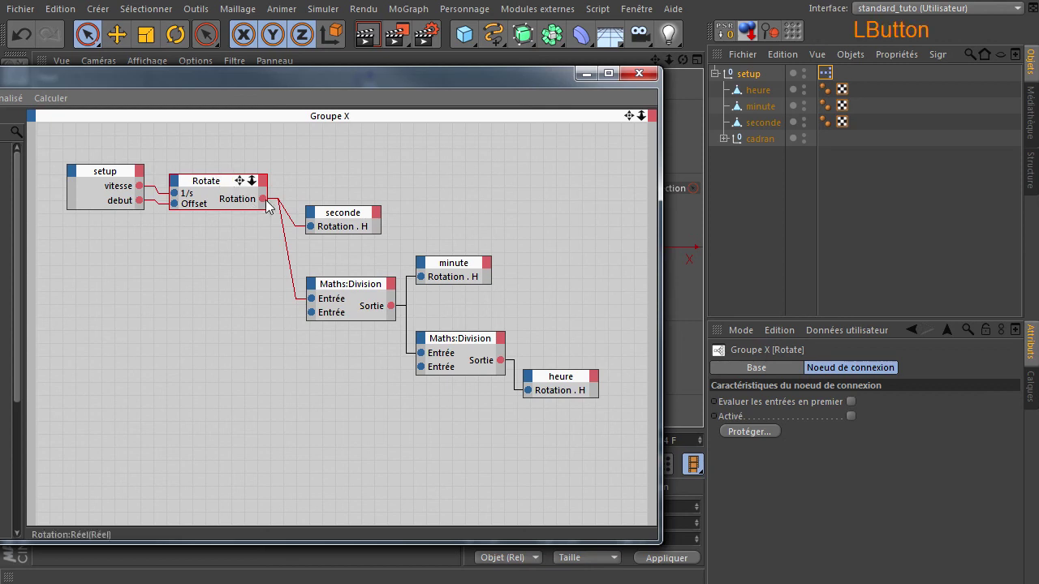
drag(330, 208, 312, 167)
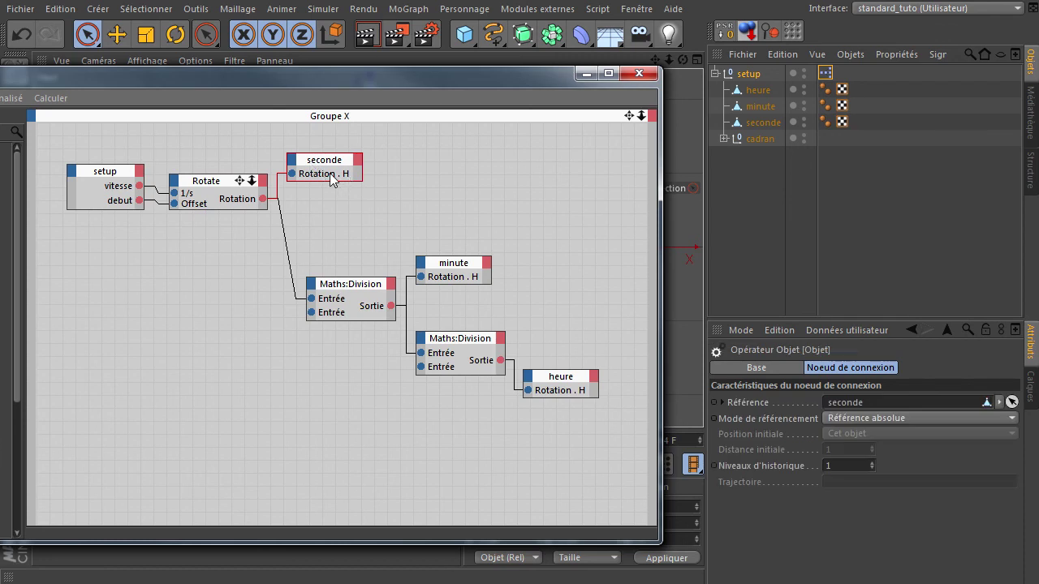
drag(333, 287, 314, 228)
drag(441, 269, 422, 220)
drag(444, 344, 427, 280)
drag(572, 387, 550, 320)
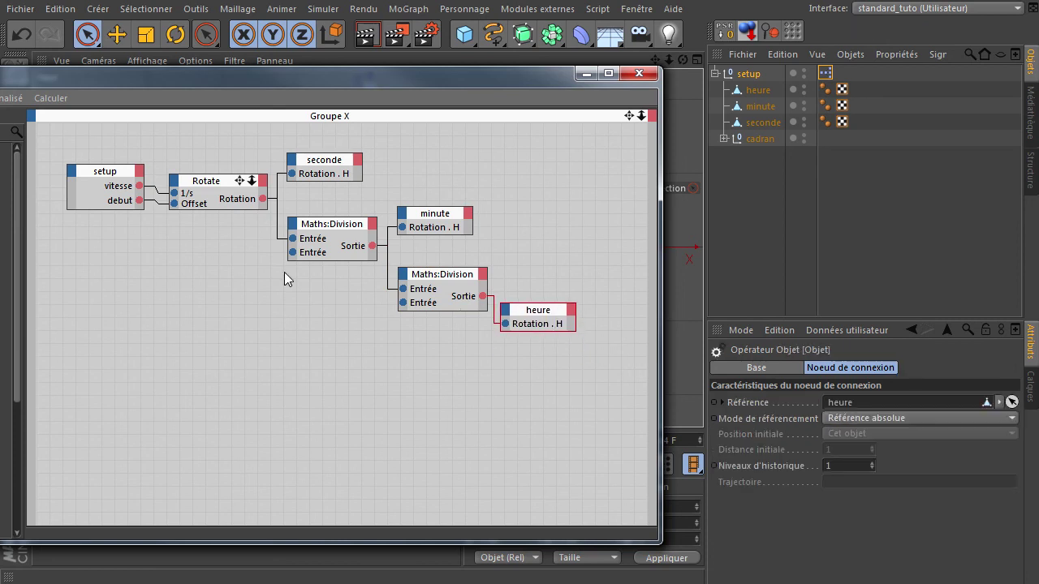
- Locate the Rotate preset under System Presets in the XPresso node library, and close the XPresso window
drag(287, 78, 550, 84)
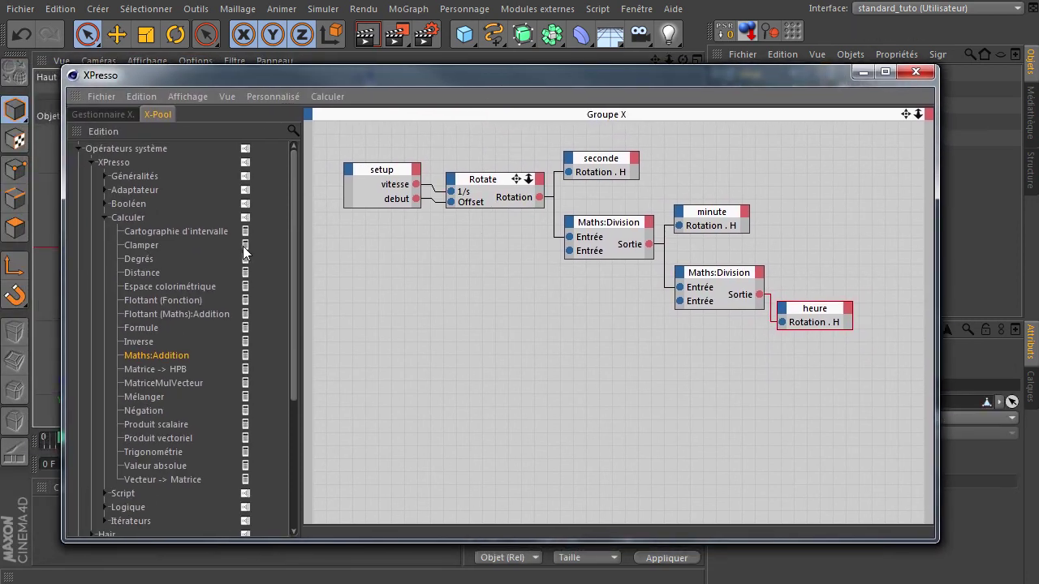
click(105, 218)
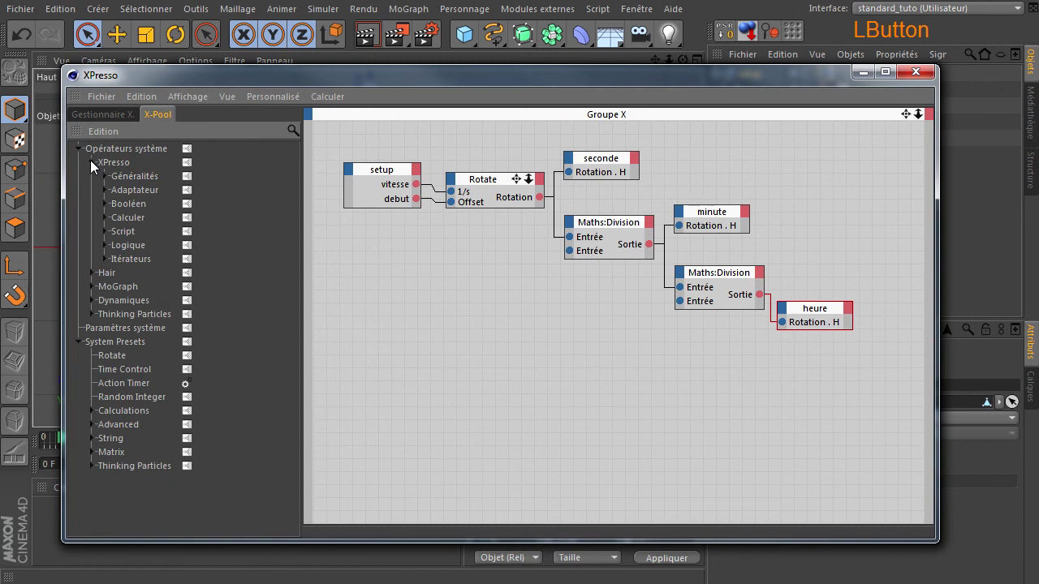
click(92, 163)
click(106, 260)
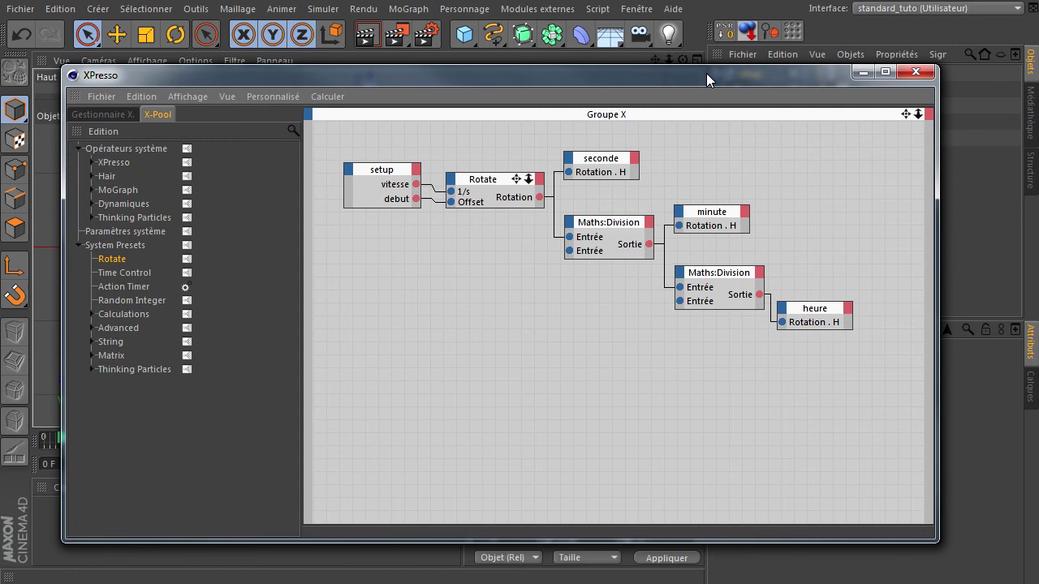
drag(706, 73, 1038, 167)
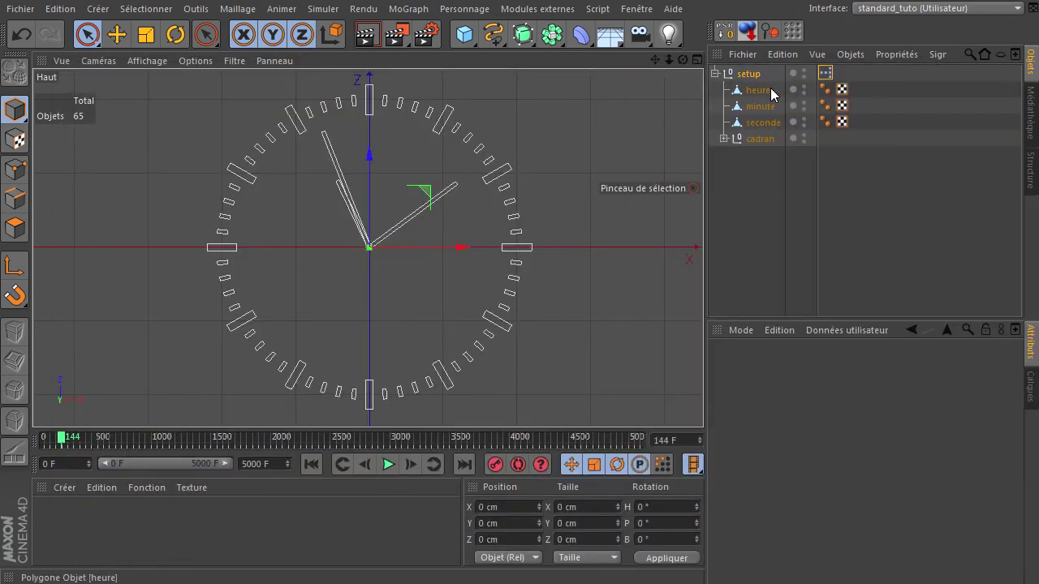
- Hide the seconde hand, play the animation briefly, and render the view with only the heure and minute hands
click(804, 123)
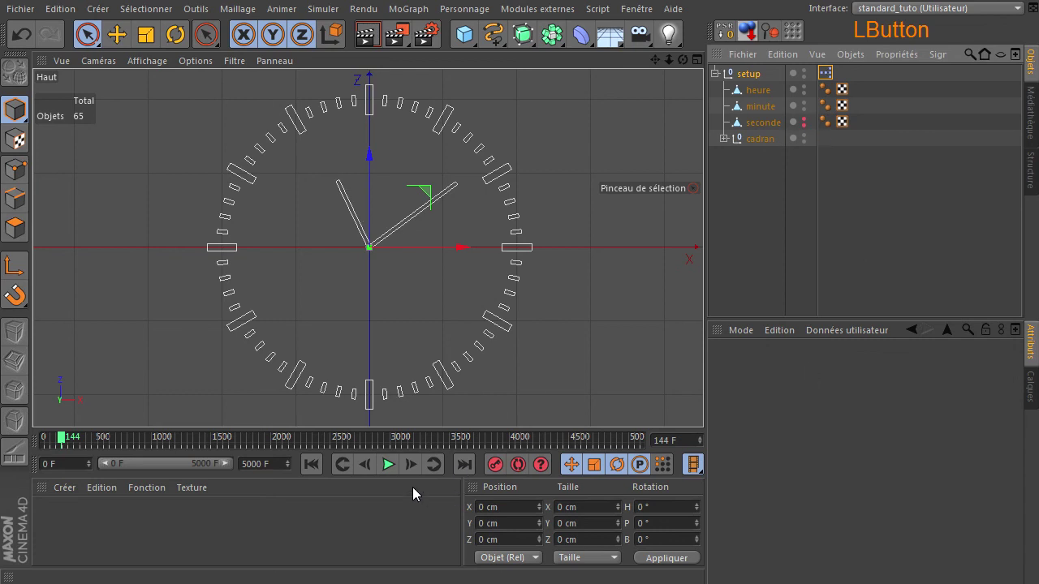
click(388, 464)
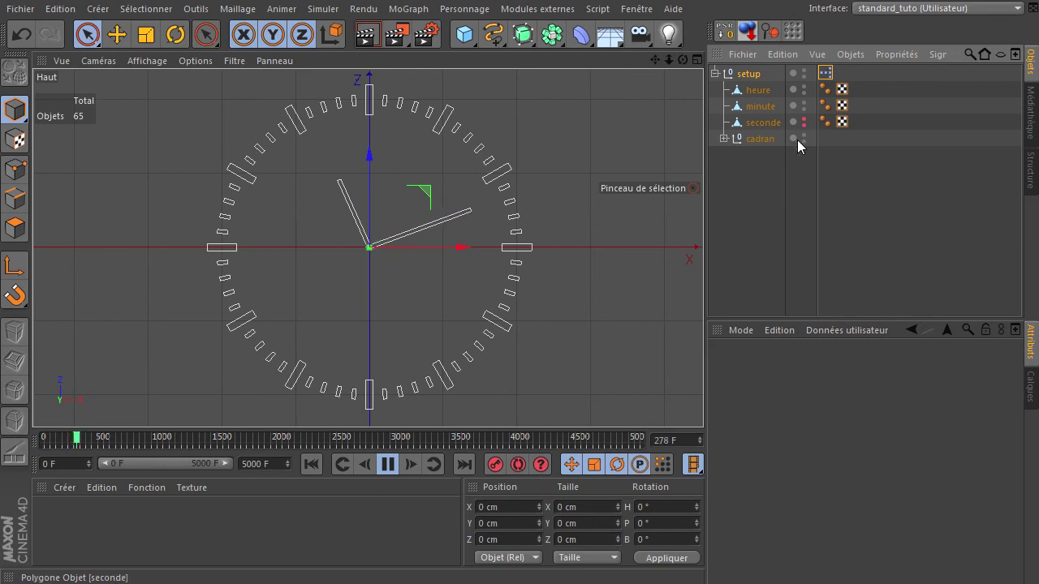
click(388, 464)
click(366, 34)
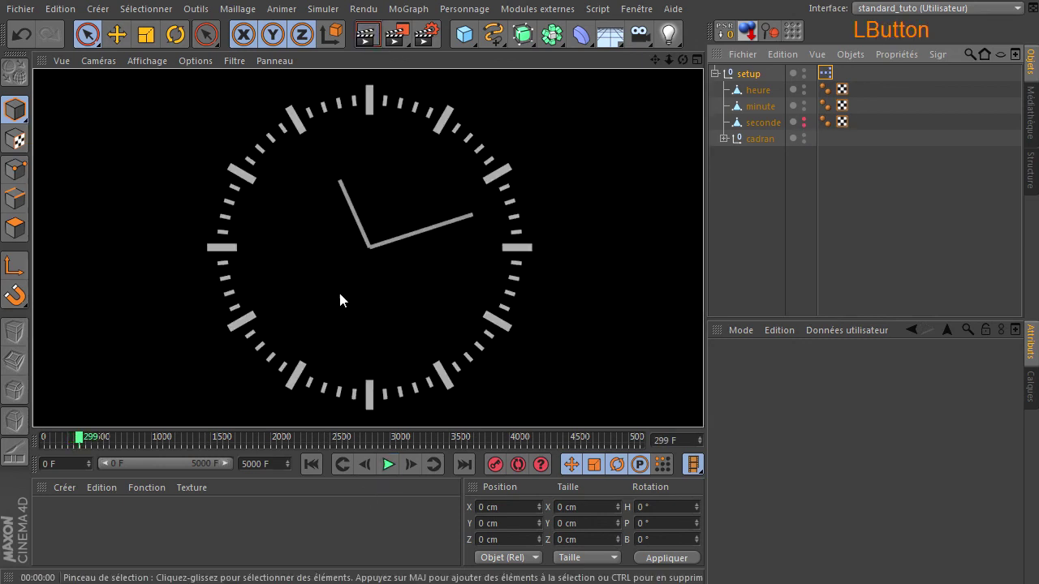
- Restore the seconde hand's visibility and render the view, returning to the first frame
click(805, 124)
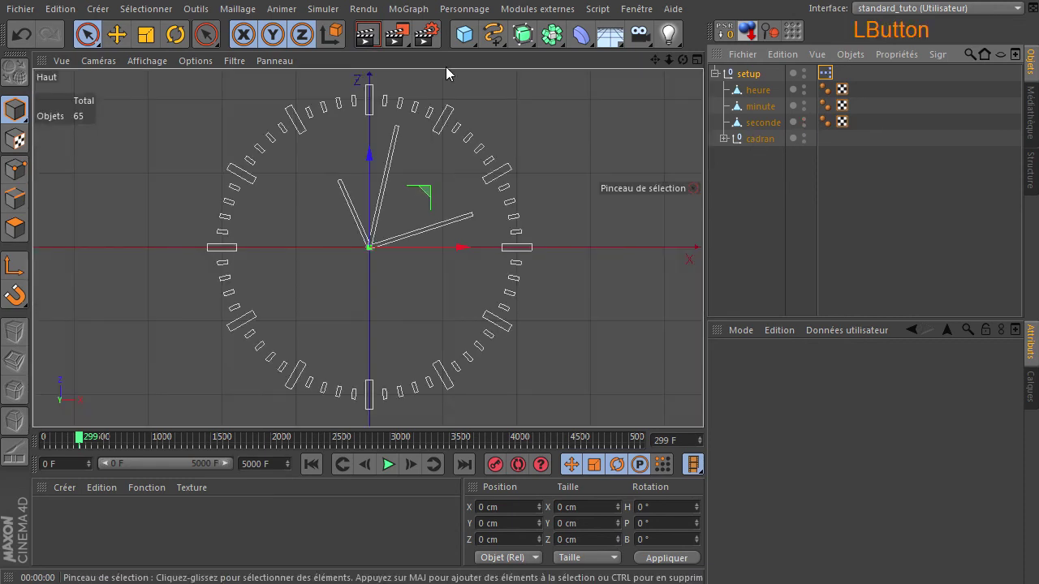
click(366, 34)
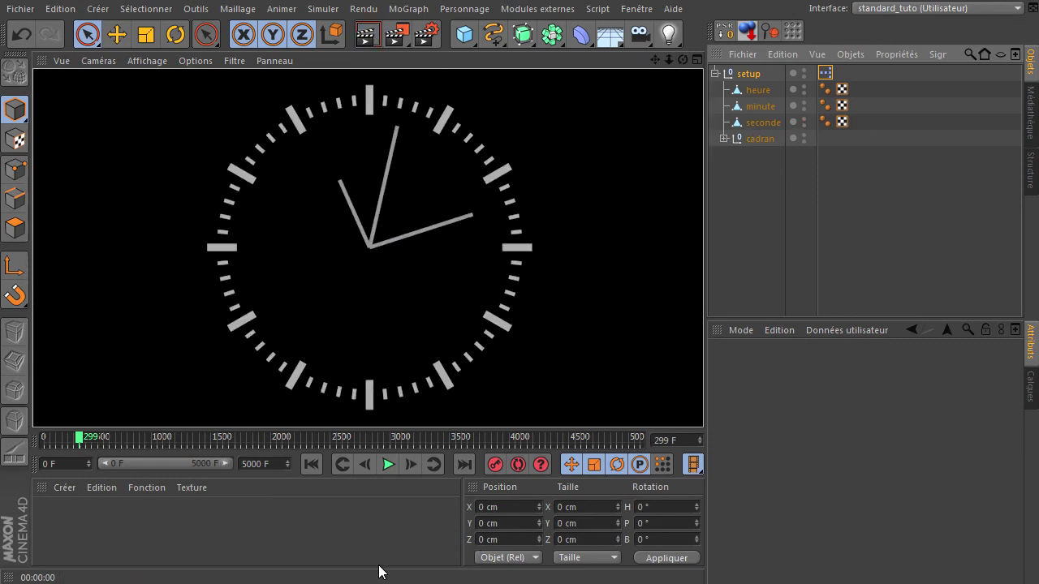
click(312, 465)
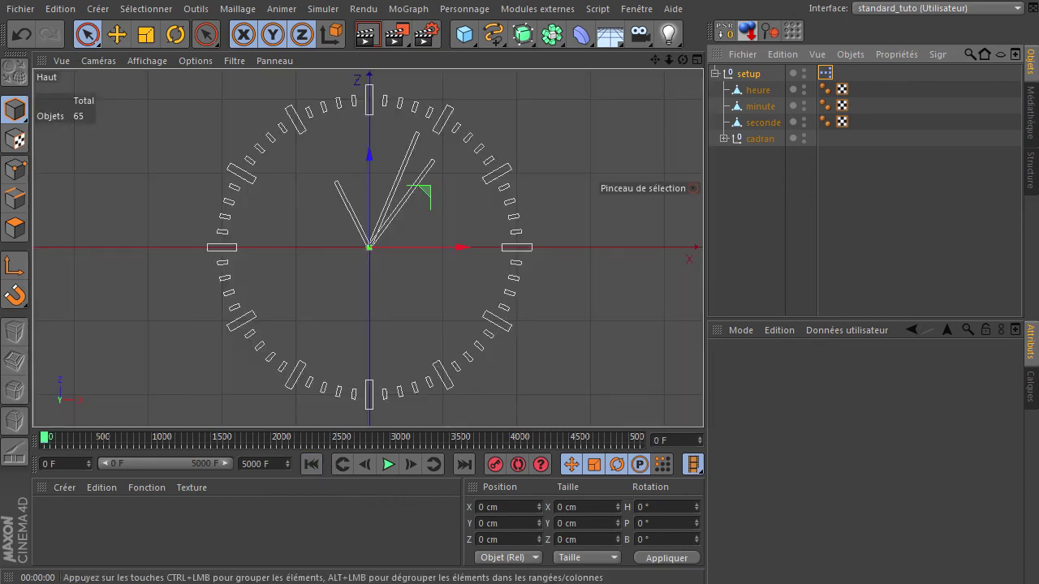
- Reopen the setup null's XPresso graph and add a Temps node from the Généralités operators below the existing nodes
double_click(825, 72)
drag(516, 76, 298, 46)
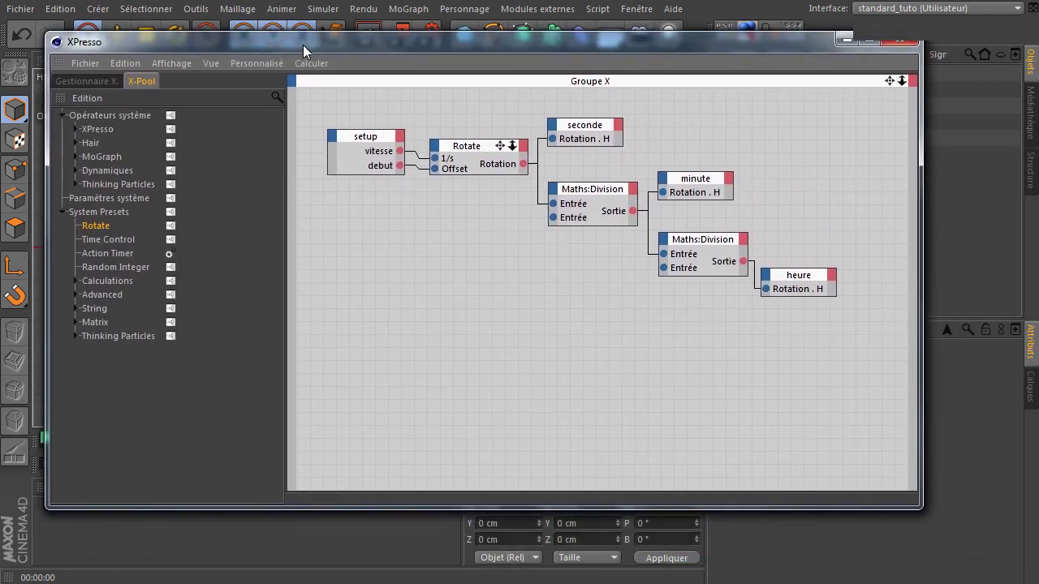
click(395, 331)
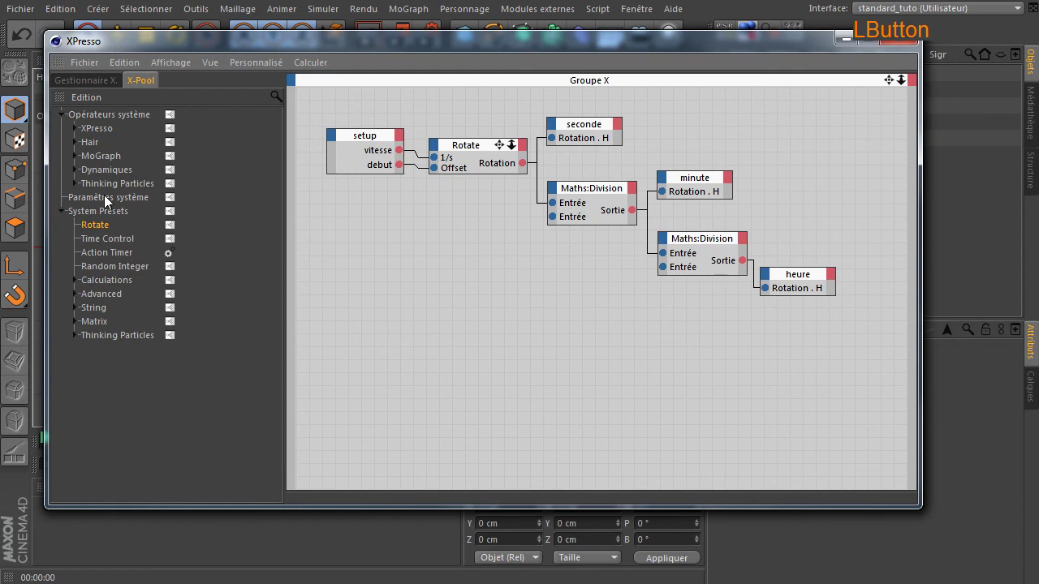
click(74, 126)
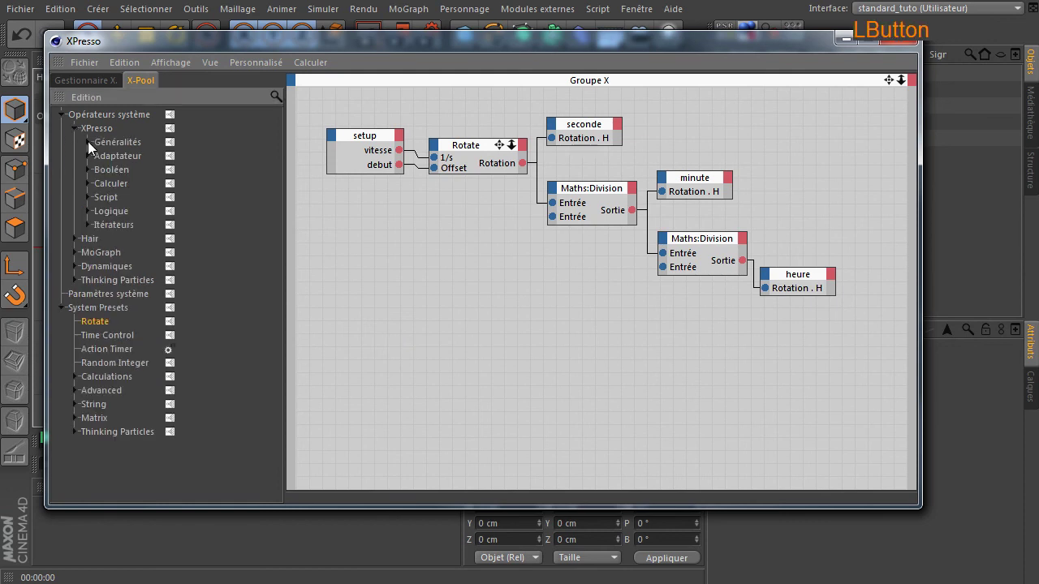
click(88, 142)
click(120, 446)
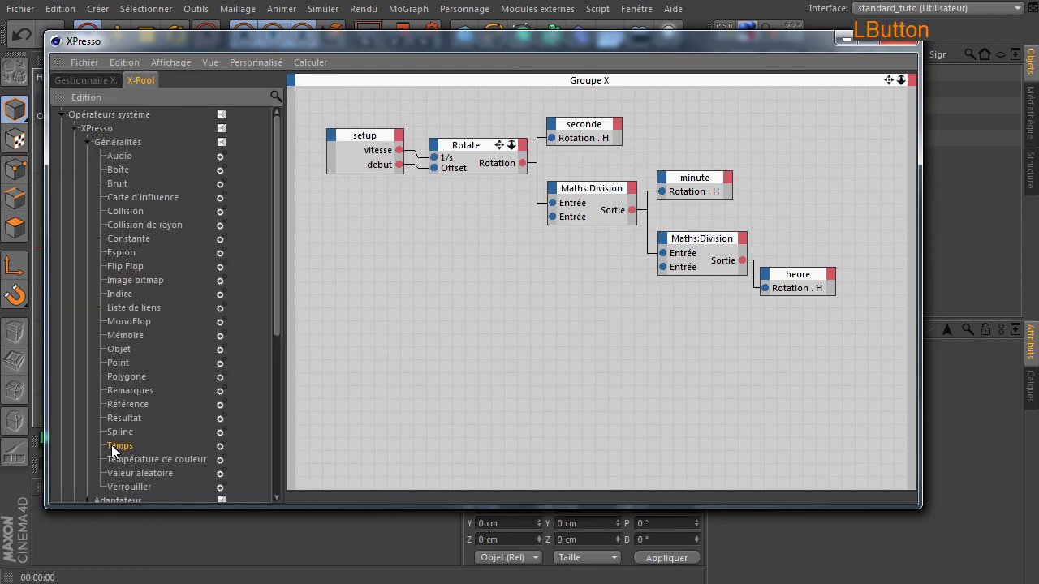
drag(406, 366, 406, 366)
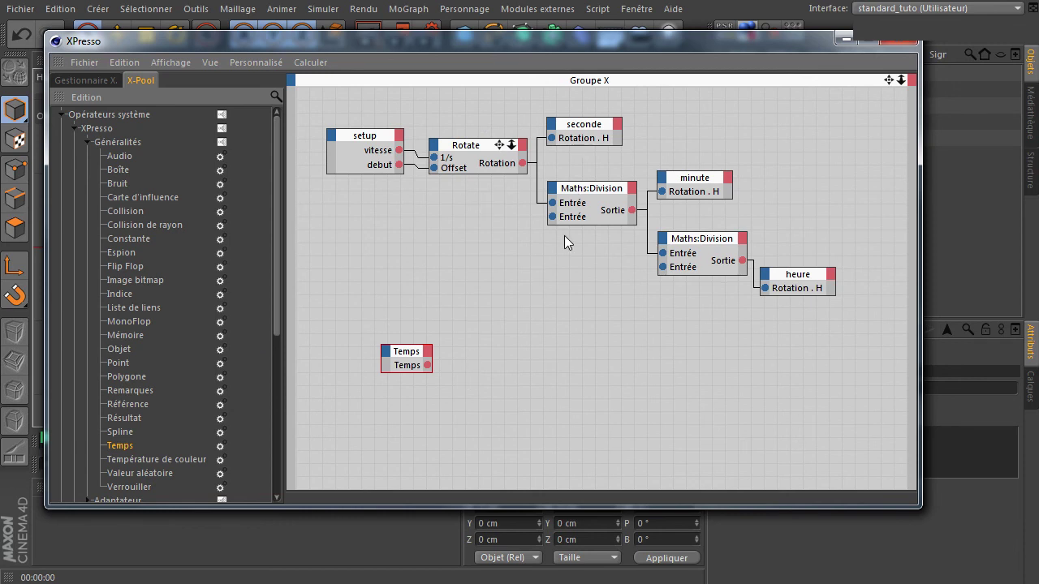
- Delete the Temps node from the graph and collapse the XPresso operator list
click(414, 370)
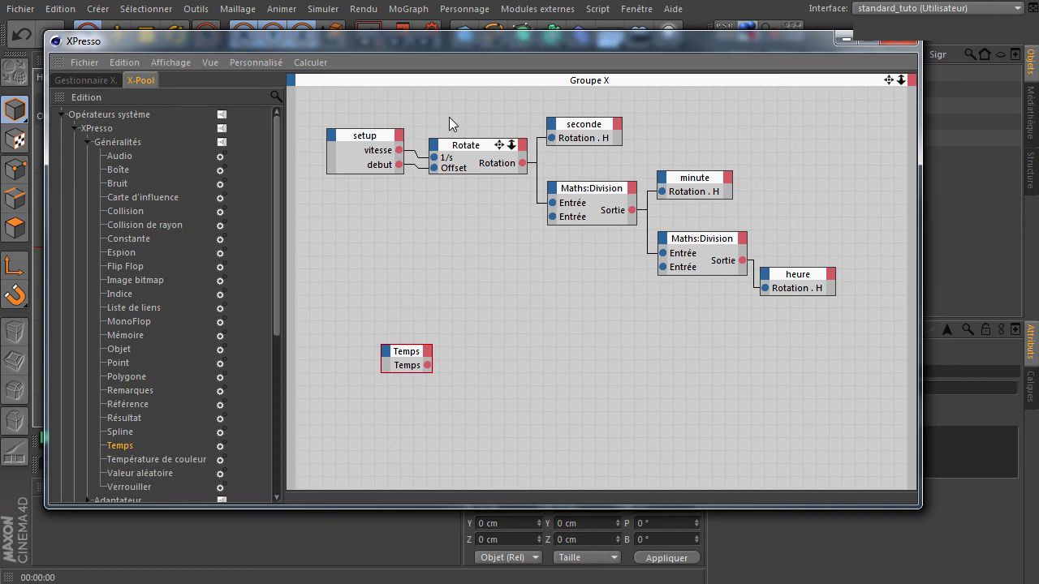
click(408, 362)
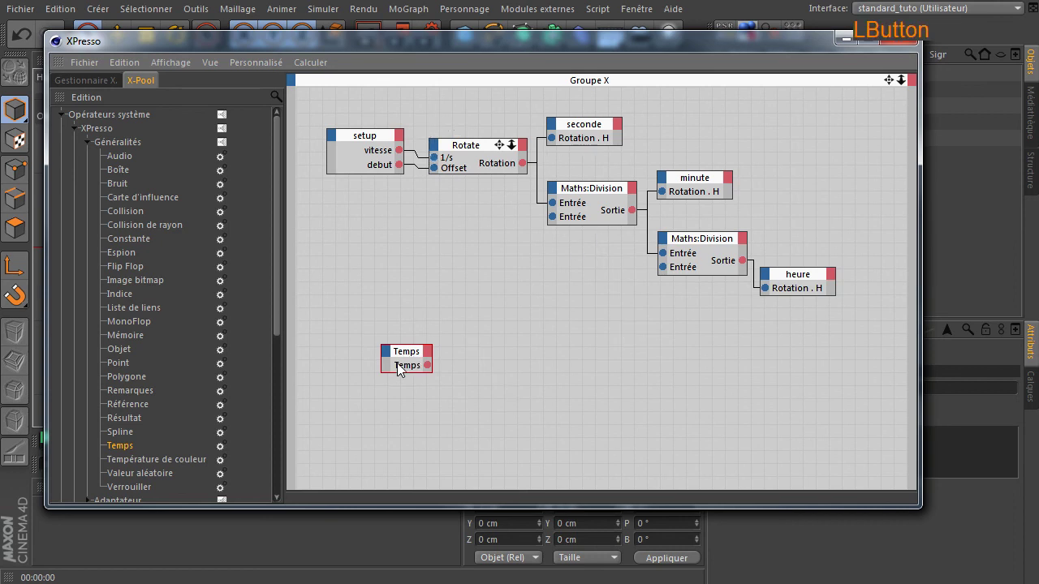
key(Delete)
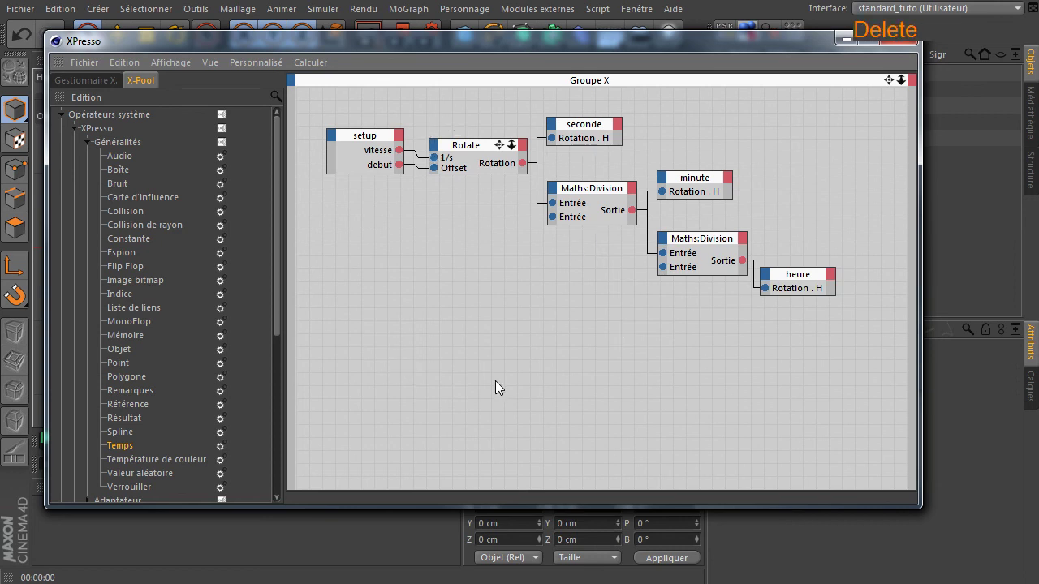
click(87, 143)
click(72, 129)
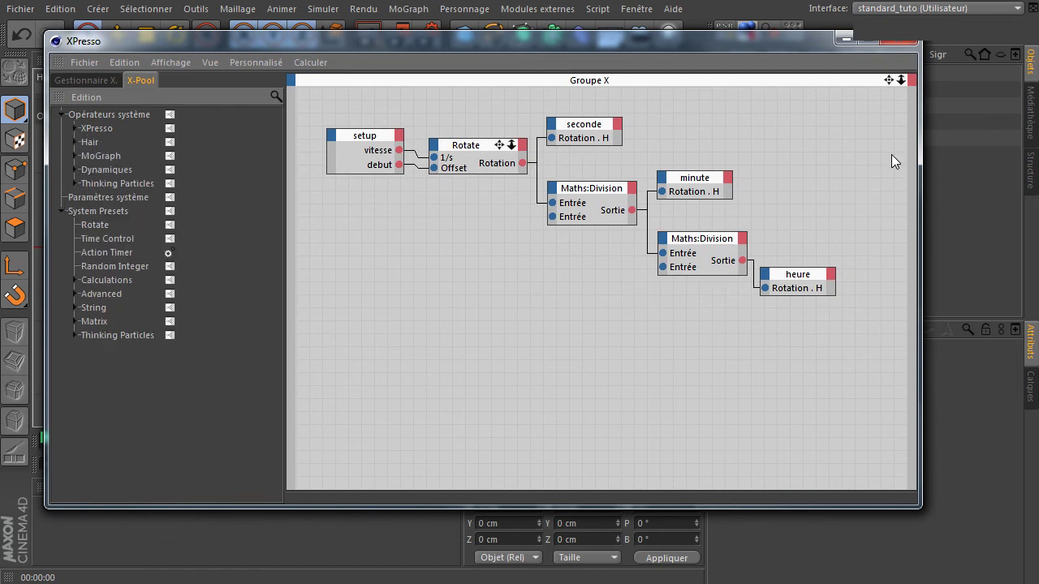
- Review the Rotate node and its preset in System Presets, and close the XPresso window
drag(788, 54, 763, 79)
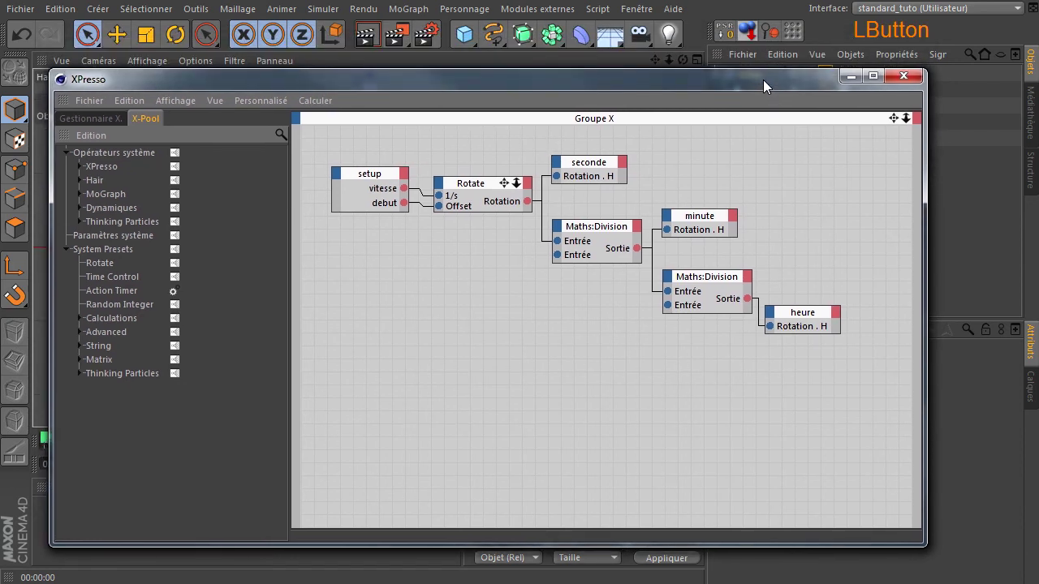
click(467, 191)
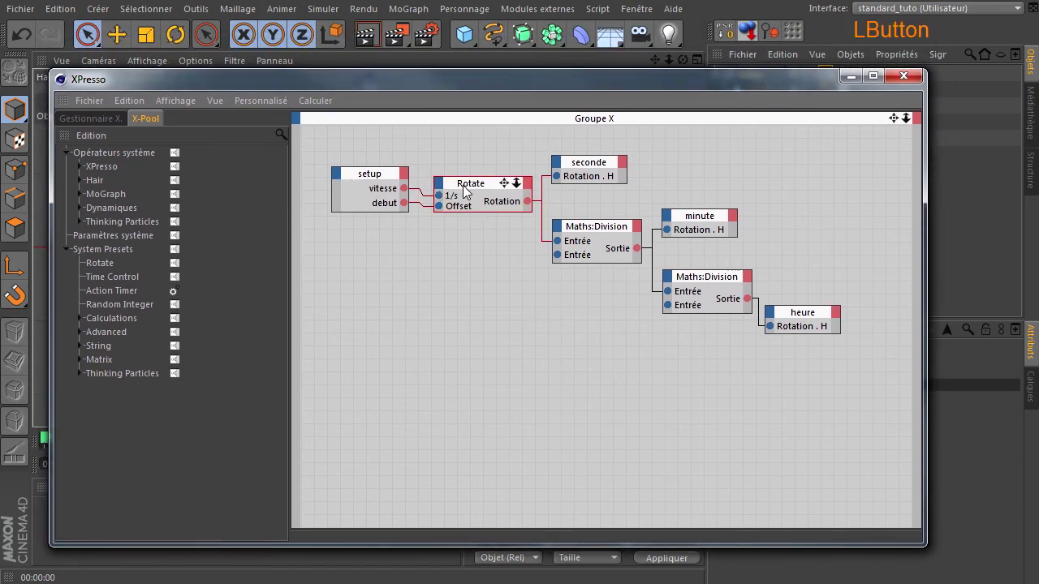
drag(496, 82, 543, 89)
click(138, 274)
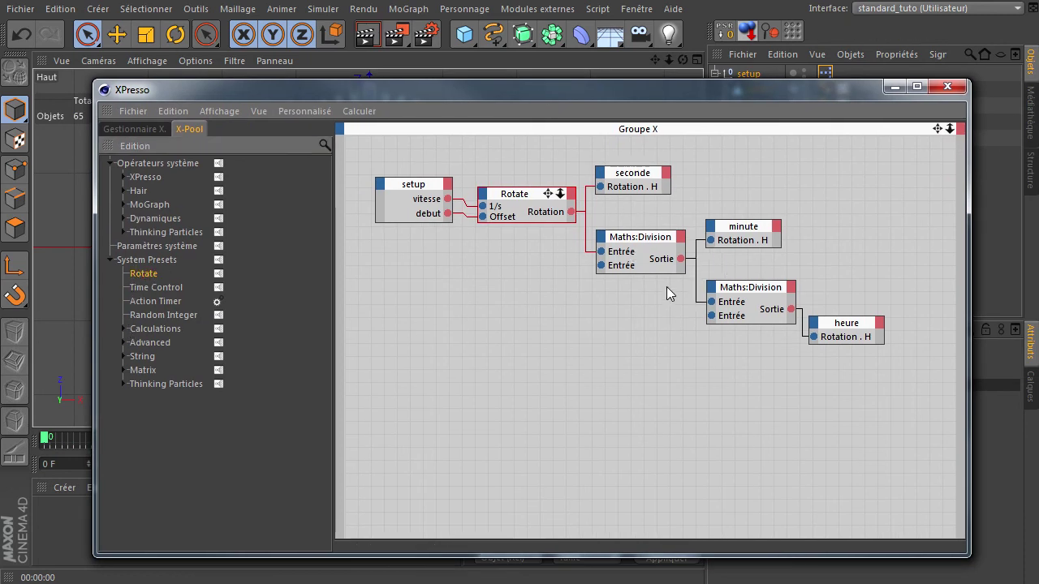
click(946, 87)
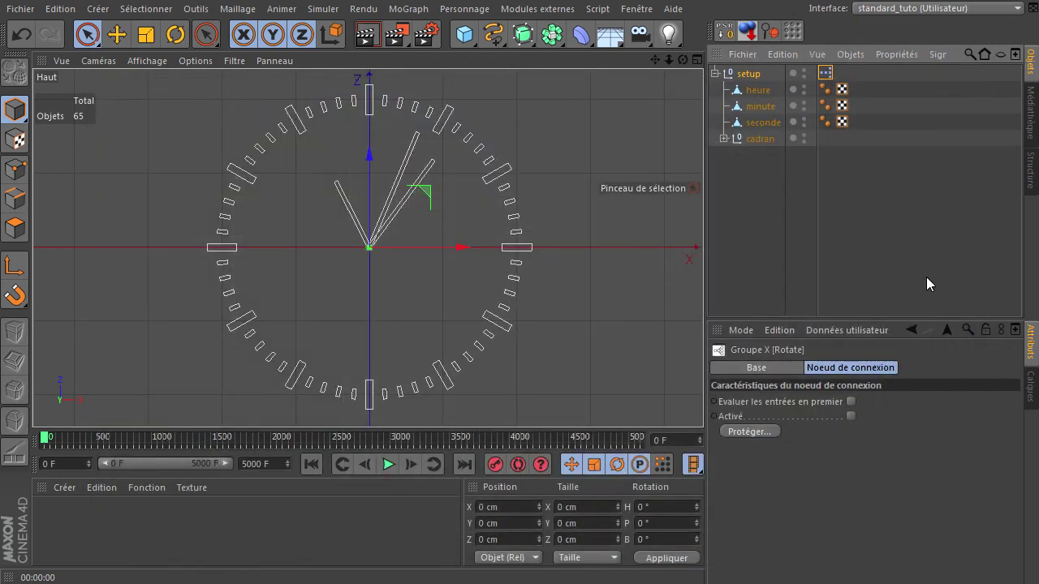